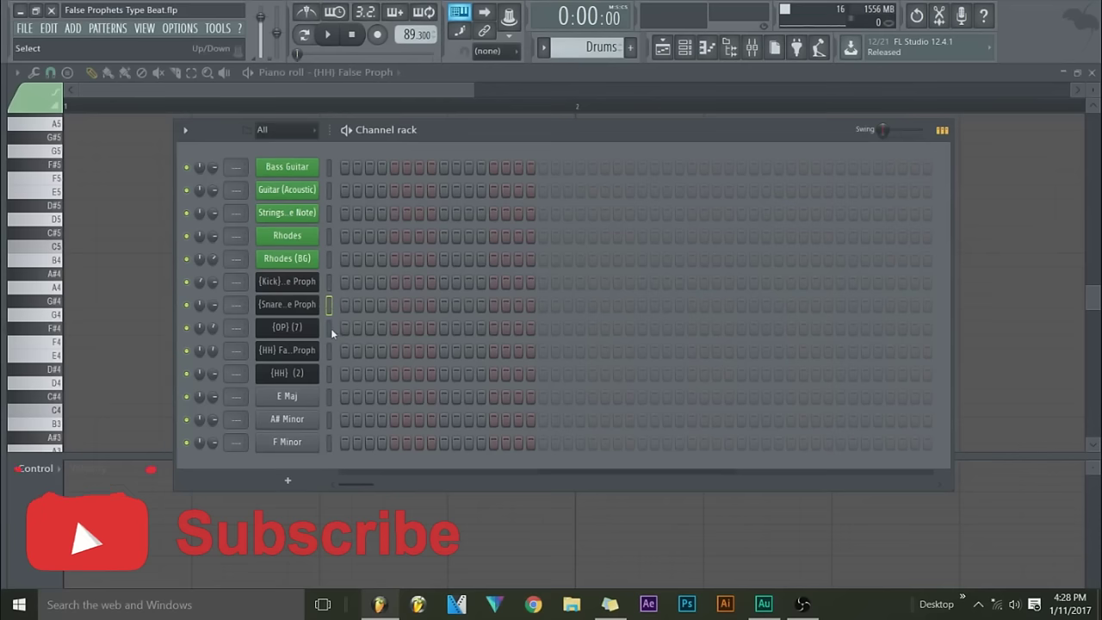
# - Try snare hits on steps 5, 10, 13, 21, 26 and 29 of the {Snare} channel, and clear the row
pyautogui.click(330, 350)
pyautogui.click(330, 303)
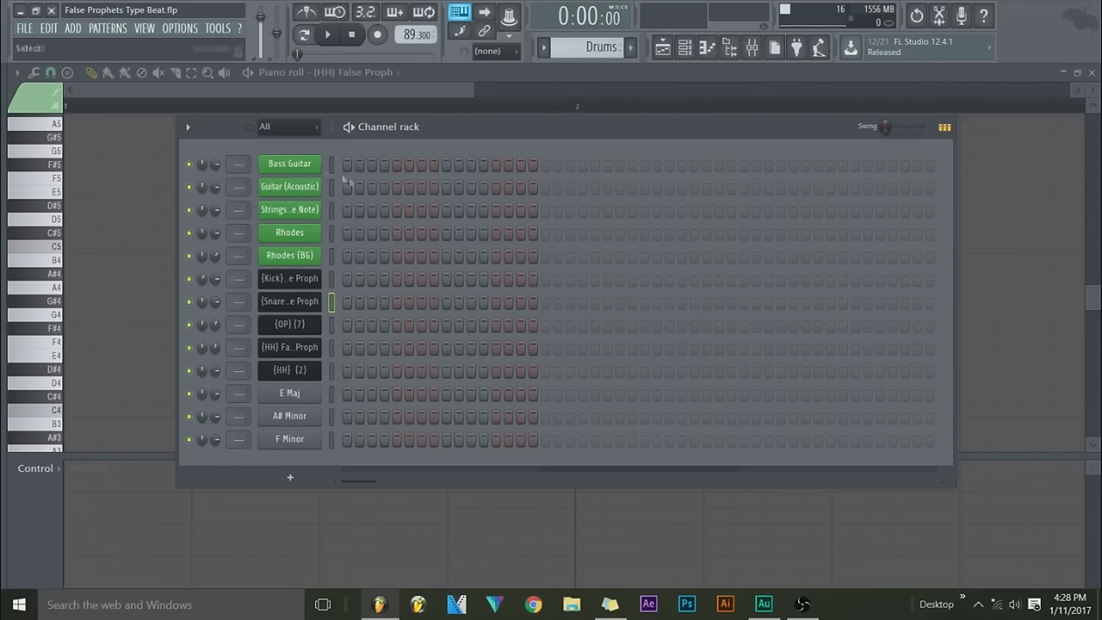
pyautogui.click(398, 301)
pyautogui.click(496, 301)
pyautogui.click(594, 302)
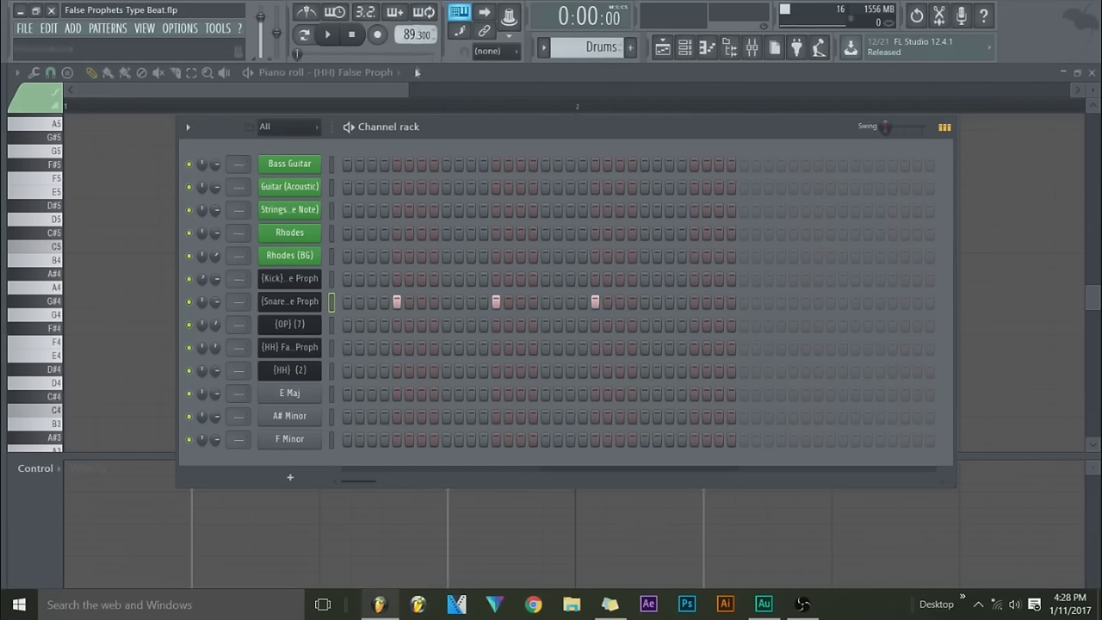
pyautogui.click(694, 301)
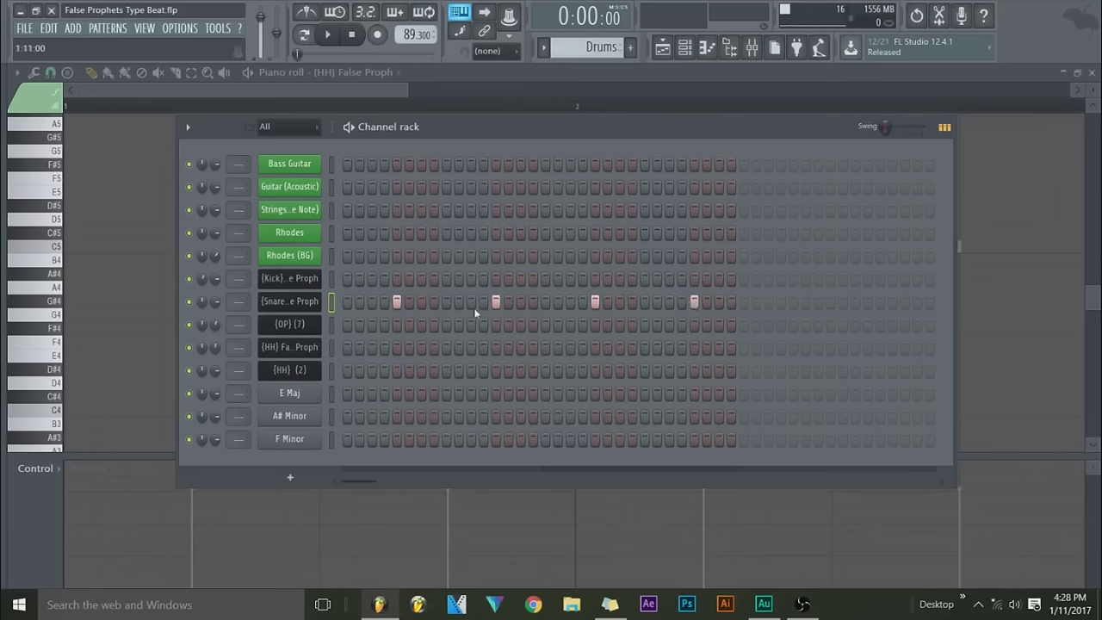
pyautogui.click(459, 303)
pyautogui.click(657, 301)
pyautogui.moveTo(387, 307); pyautogui.dragTo(722, 302)
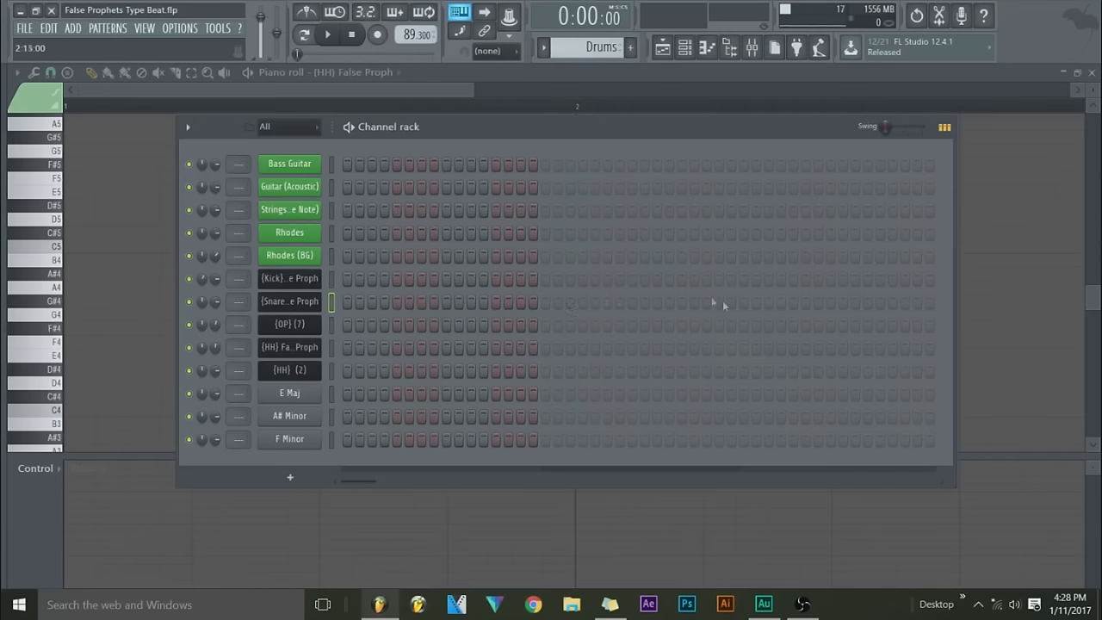
# - Try a half-time snare pattern with hits on steps 9, 19 and 25, and clear the row
pyautogui.click(446, 301)
pyautogui.click(642, 302)
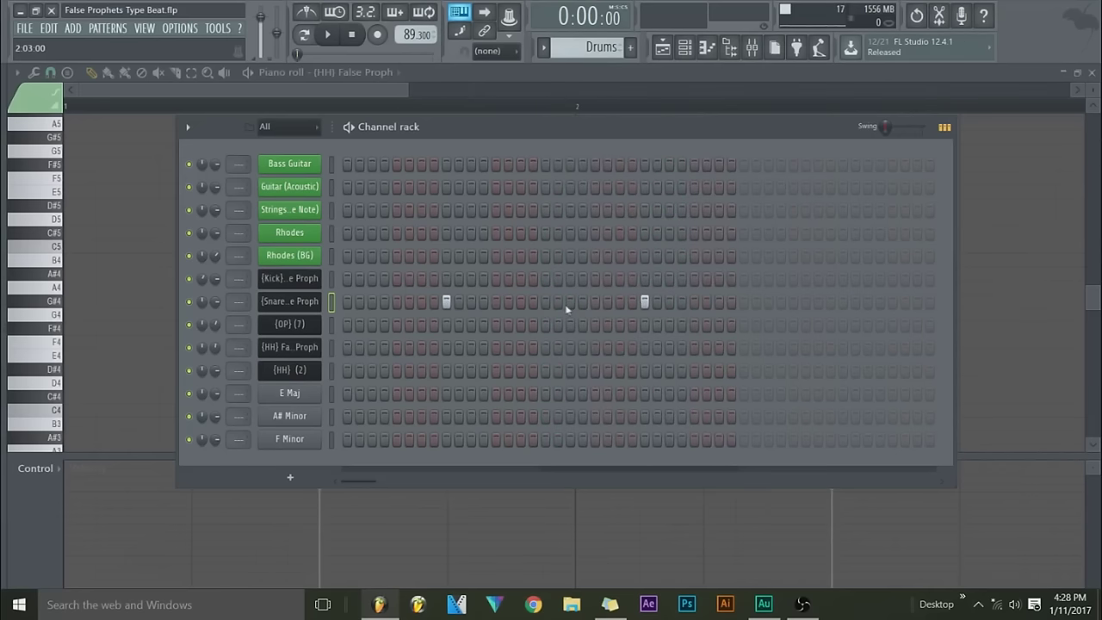
pyautogui.click(570, 301)
pyautogui.moveTo(683, 310); pyautogui.dragTo(427, 310)
# - Place snare hits on steps 5, 13, 21 and 29, with extra hits on steps 10 and 26
pyautogui.click(396, 302)
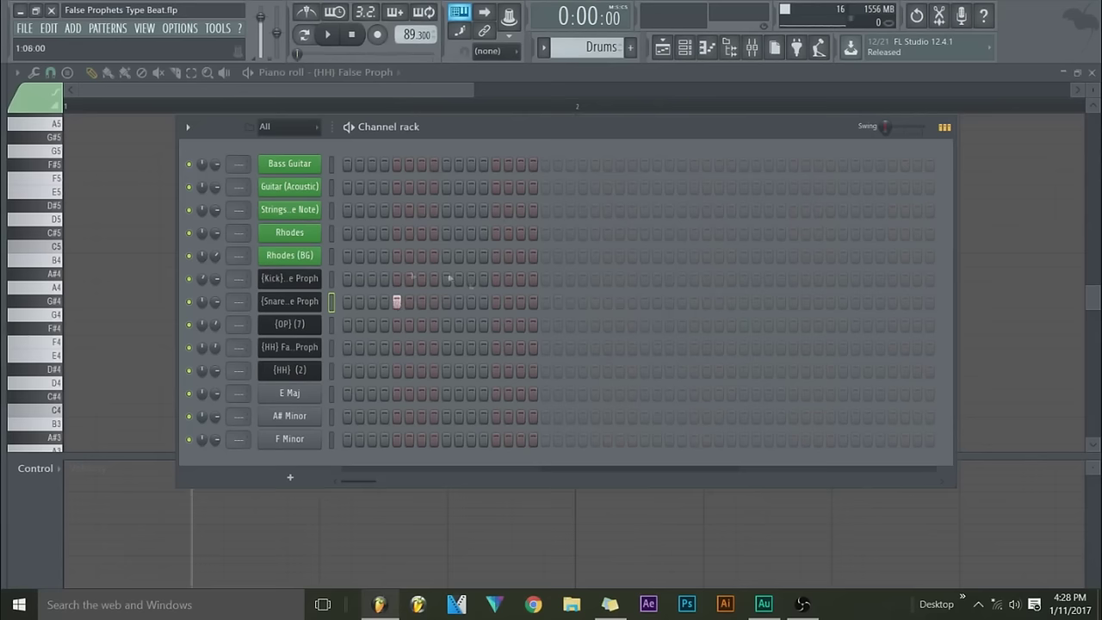
pyautogui.click(496, 301)
pyautogui.click(595, 302)
pyautogui.click(694, 301)
pyautogui.click(658, 301)
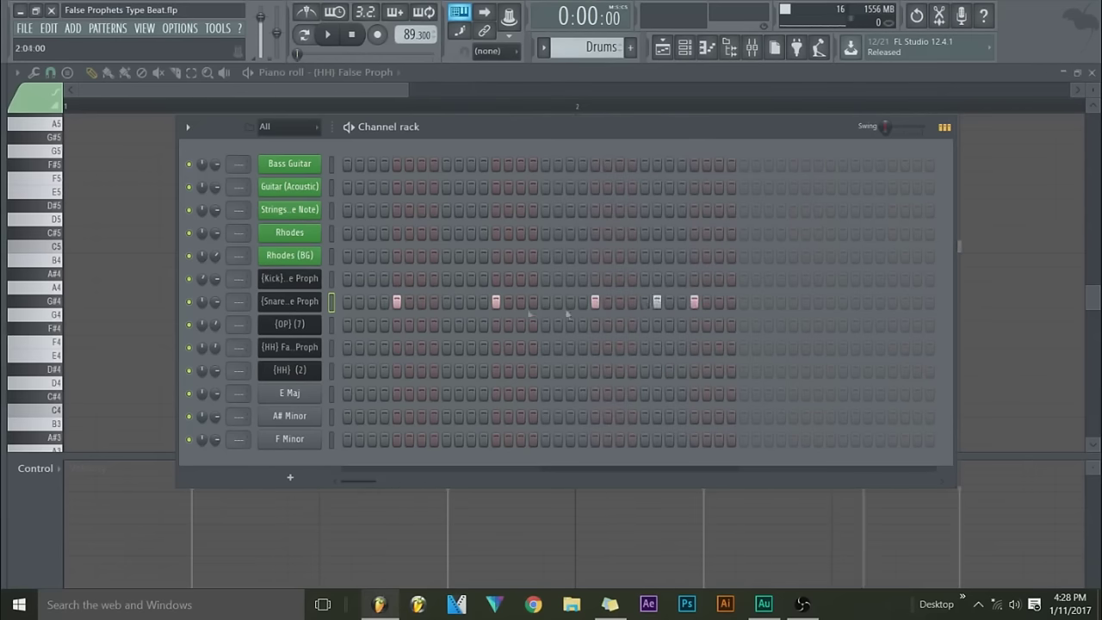
pyautogui.click(459, 301)
# - Fit the channel rack to the 32 steps, add an {OP} (7) hit on step 15 and play the pattern briefly
pyautogui.moveTo(955, 487); pyautogui.dragTo(774, 488)
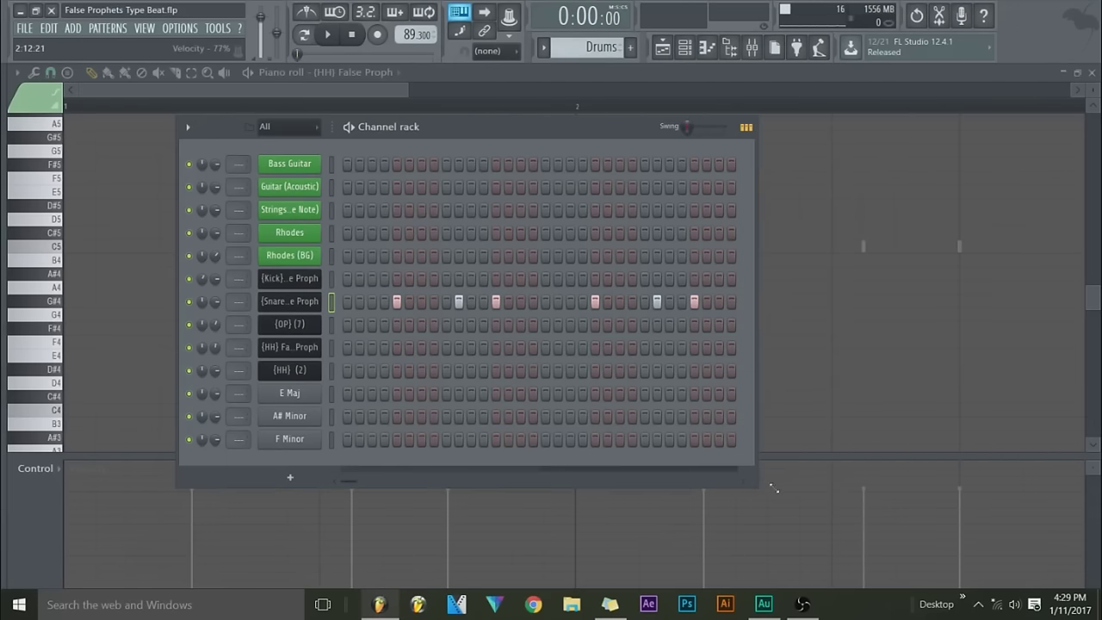
pyautogui.moveTo(598, 128); pyautogui.dragTo(697, 107)
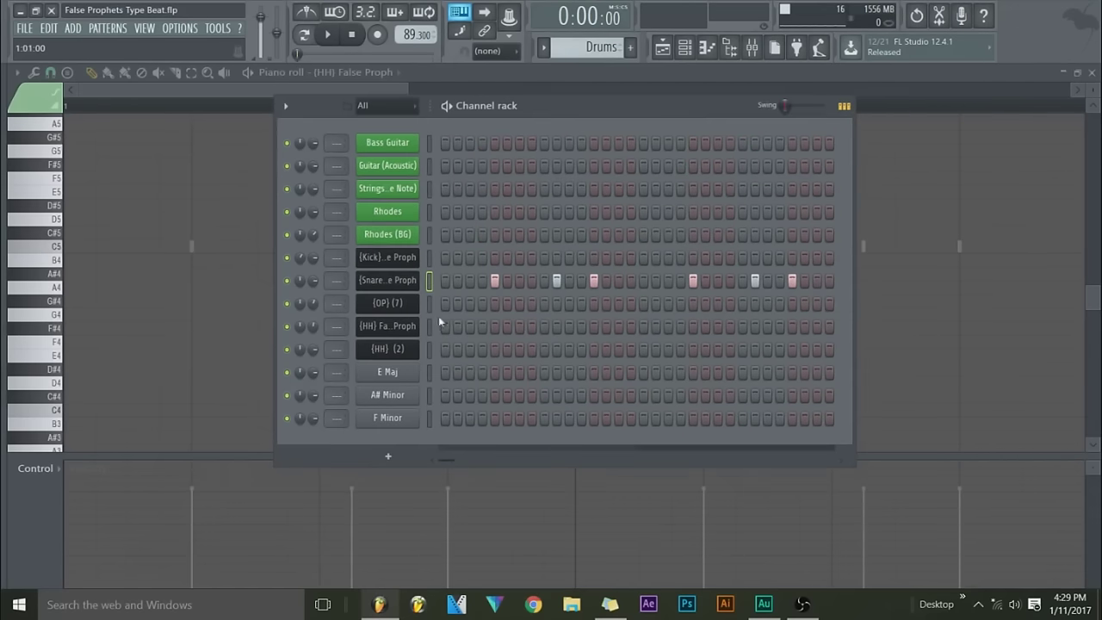
pyautogui.click(618, 303)
pyautogui.click(327, 35)
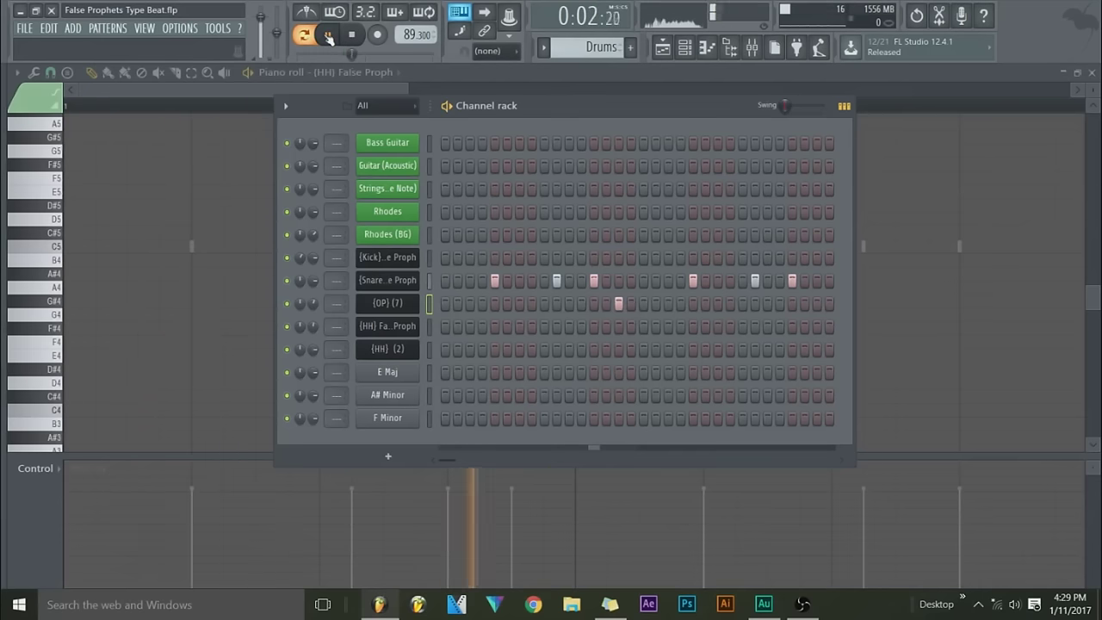
pyautogui.click(351, 34)
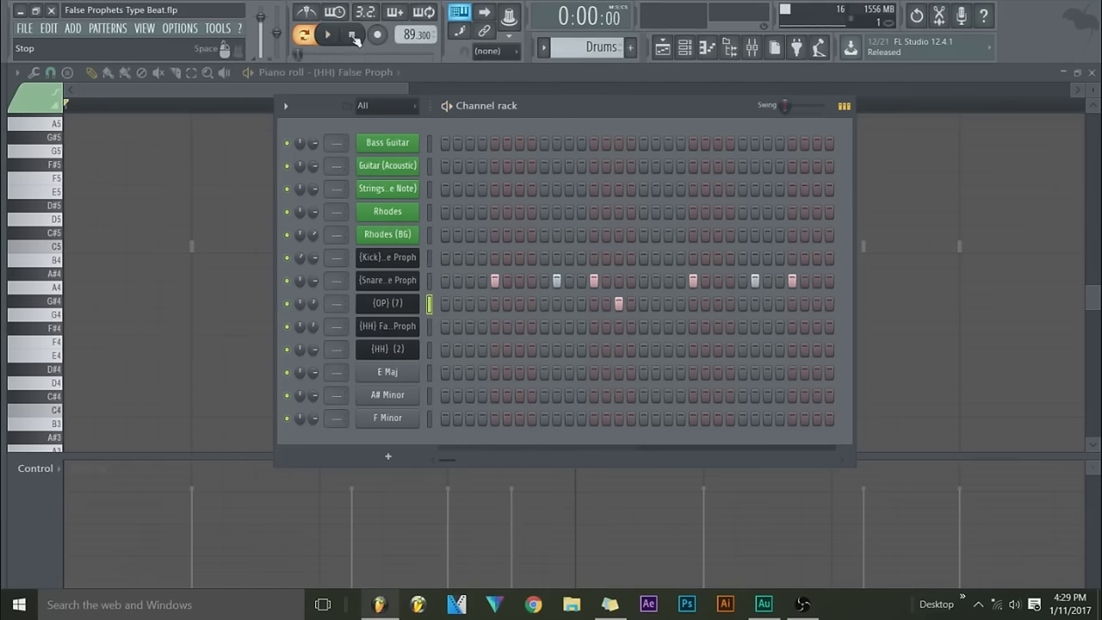
# - Fill every two steps of the {HH} False Proph channel with hi-hat hits
pyautogui.rightClick(388, 329)
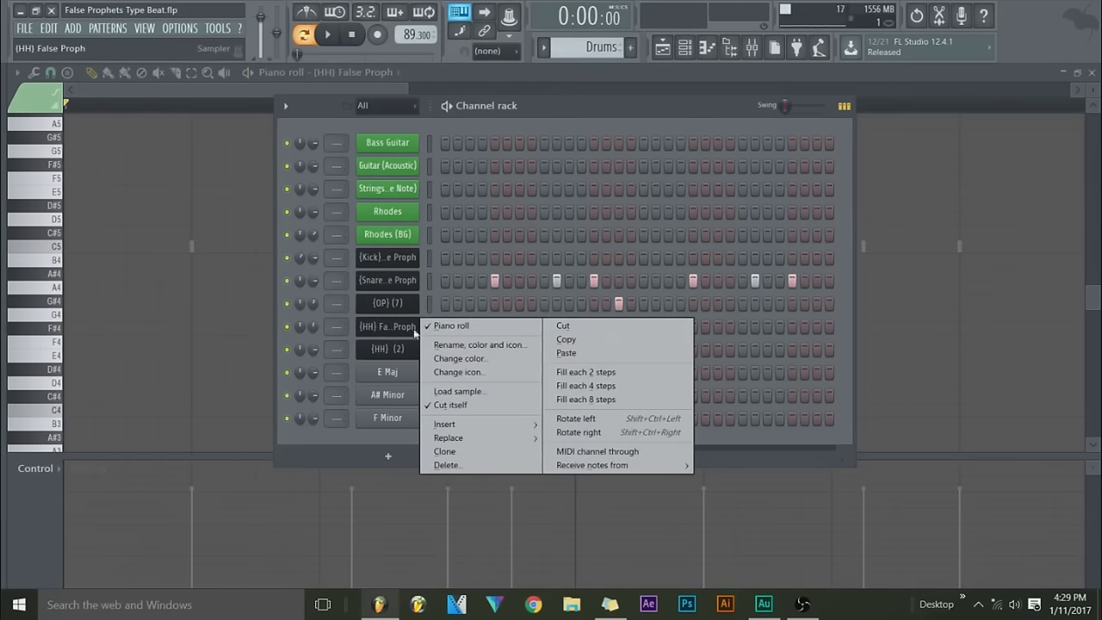
pyautogui.click(593, 373)
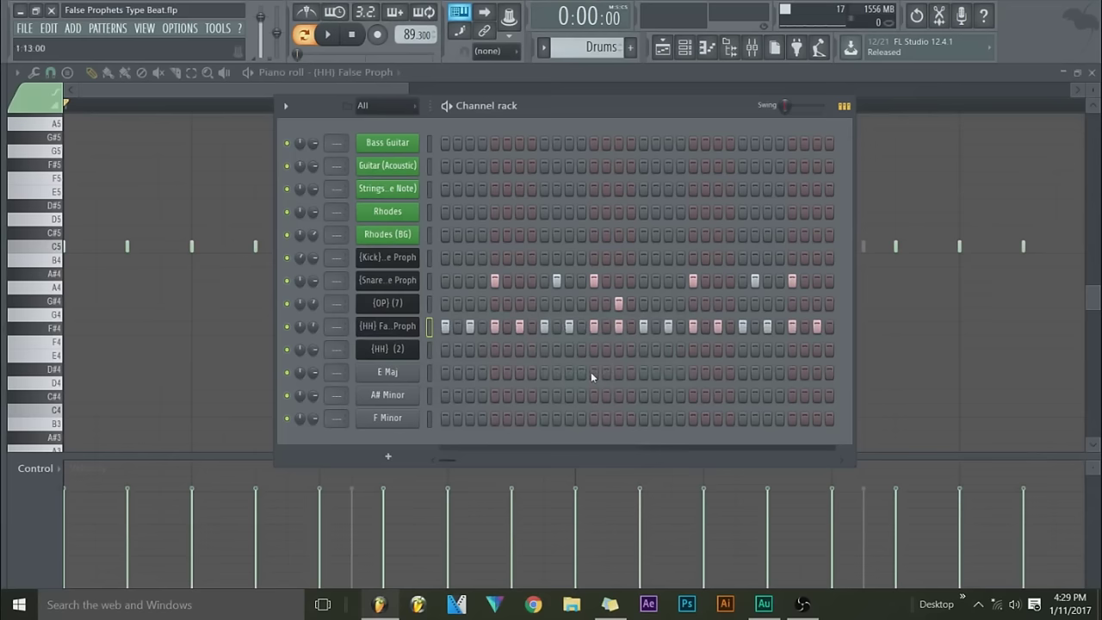
pyautogui.rightClick(404, 328)
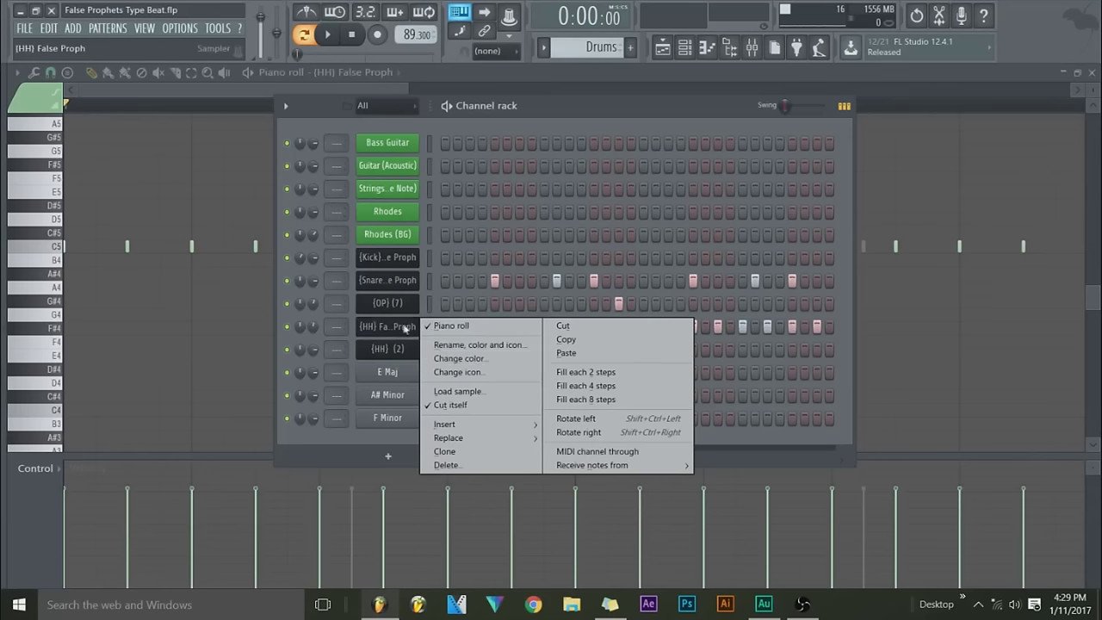
pyautogui.click(576, 374)
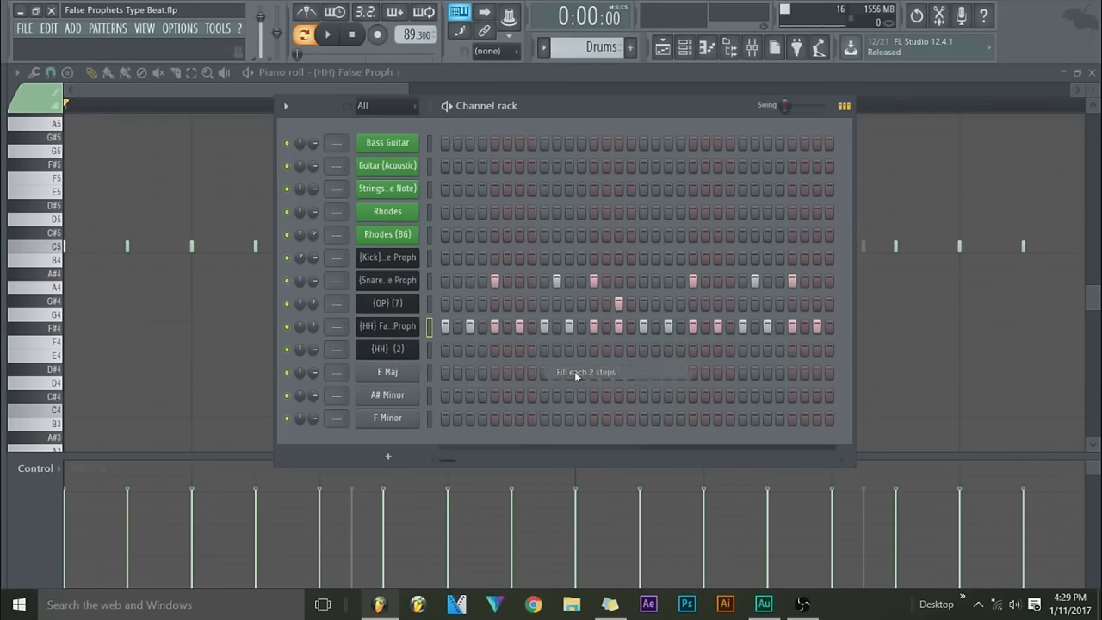
# - Duplicate all hi-hat notes in the piano roll, offsetting the copies by one step to fill every step of both bars
pyautogui.click(233, 77)
pyautogui.click(196, 76)
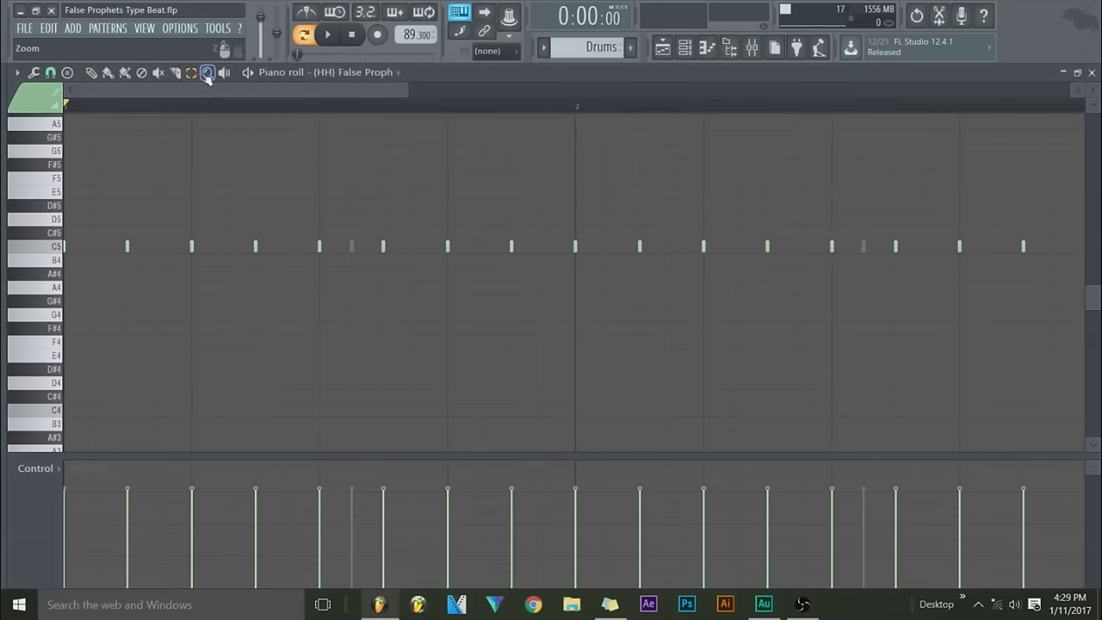
pyautogui.hotkey('ctrl', 'a')
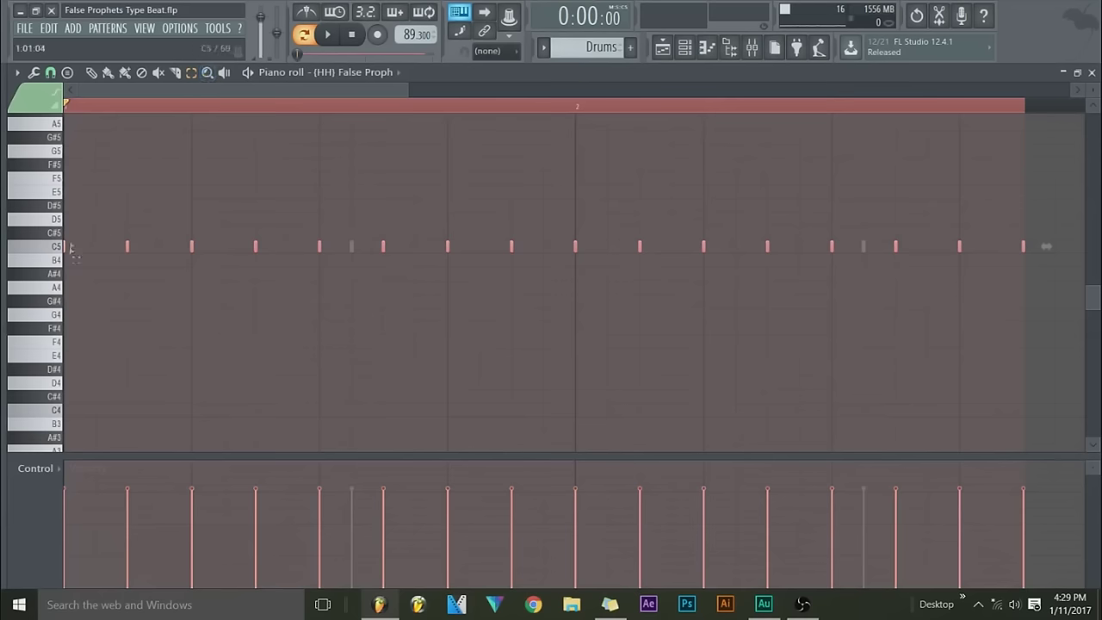
pyautogui.click(94, 75)
pyautogui.moveTo(127, 247); pyautogui.dragTo(121, 248)
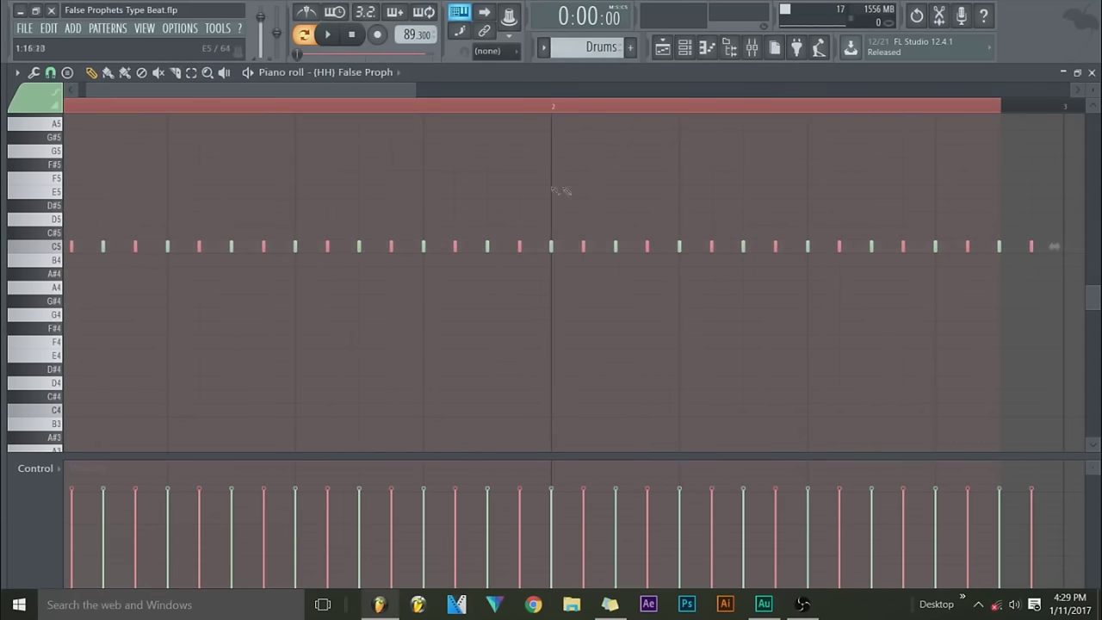
pyautogui.click(889, 103)
pyautogui.moveTo(383, 92); pyautogui.dragTo(367, 92)
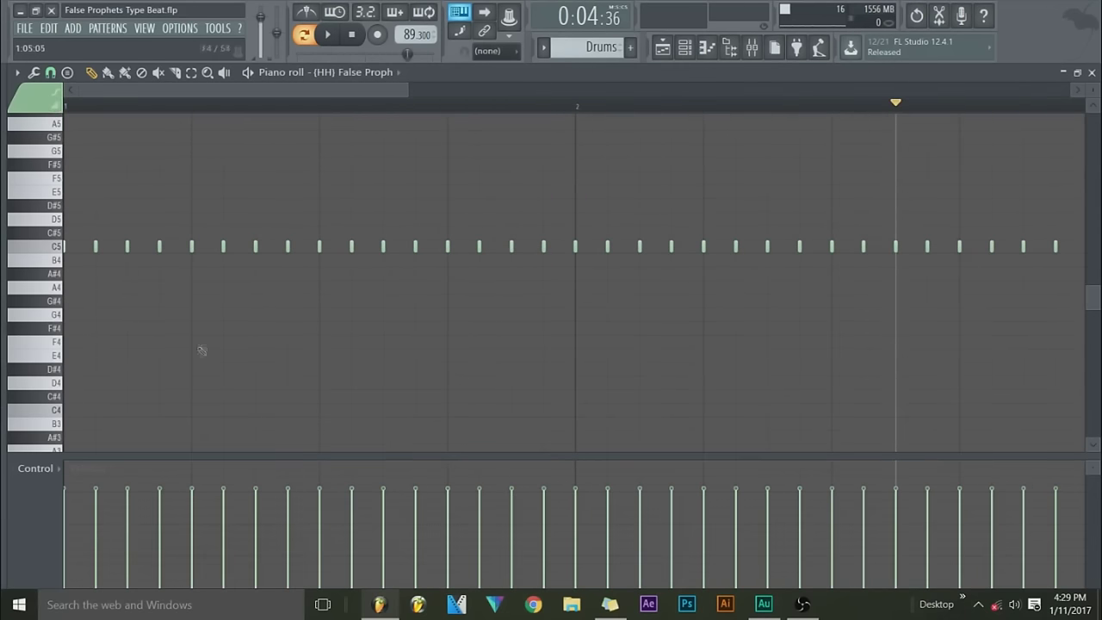
# - Lower the velocities of the second, fourth and sixth hi-hat notes and slightly reduce the first and fifth
pyautogui.click(95, 543)
pyautogui.click(159, 529)
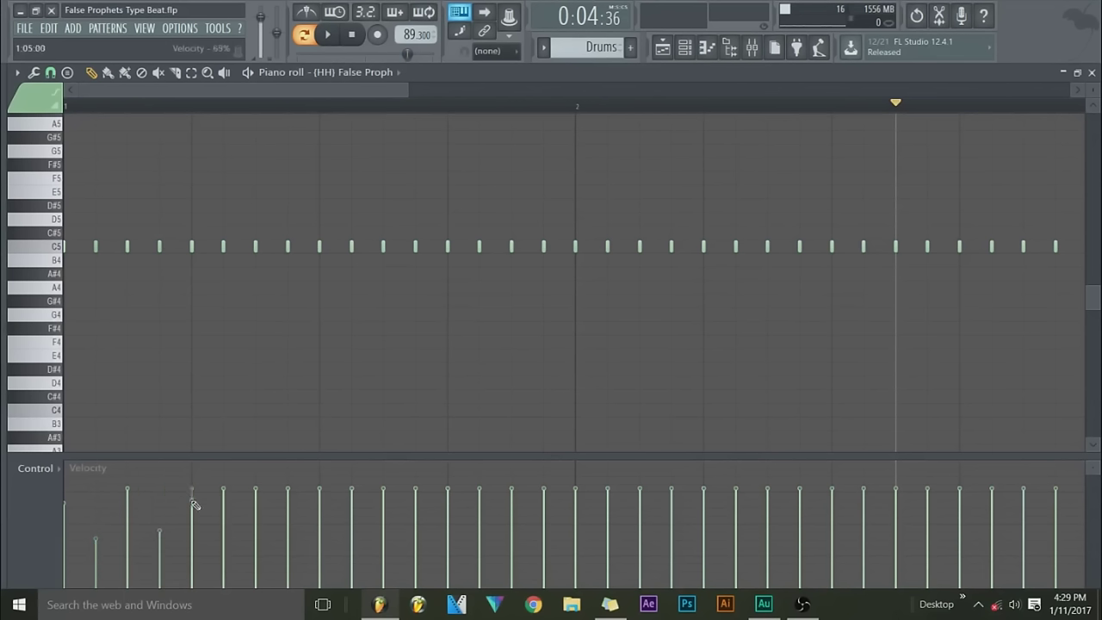
pyautogui.click(223, 526)
# - Examine the piano roll's Ghost channels helper option and how other channels' notes are displayed
pyautogui.scroll(-5, 143, 227)
pyautogui.scroll(10, 144, 228)
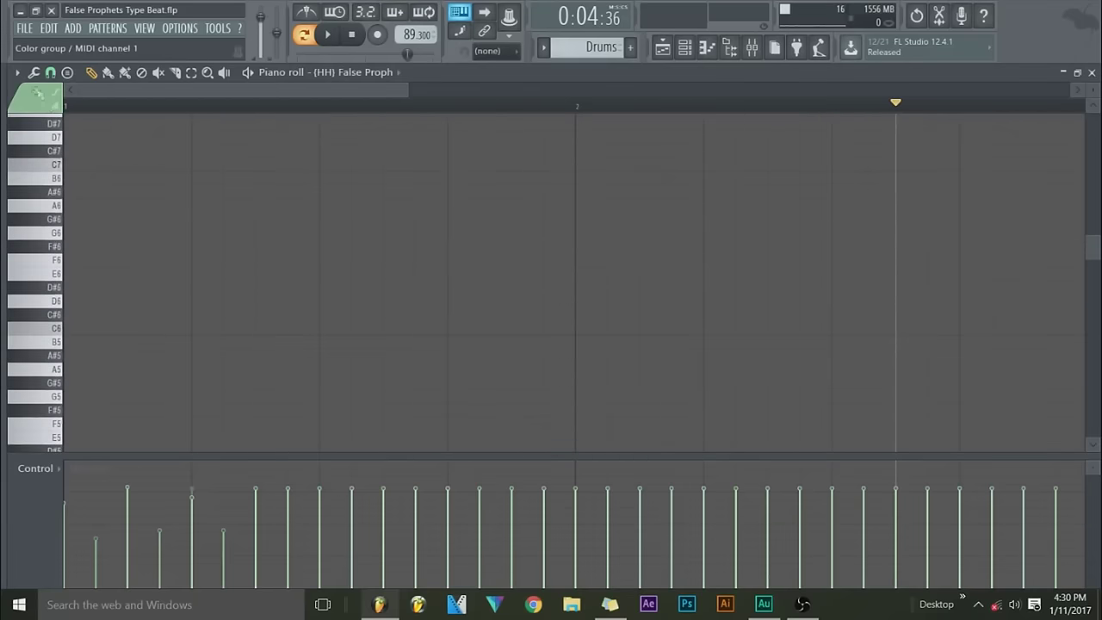
pyautogui.click(16, 72)
pyautogui.moveTo(97, 147)
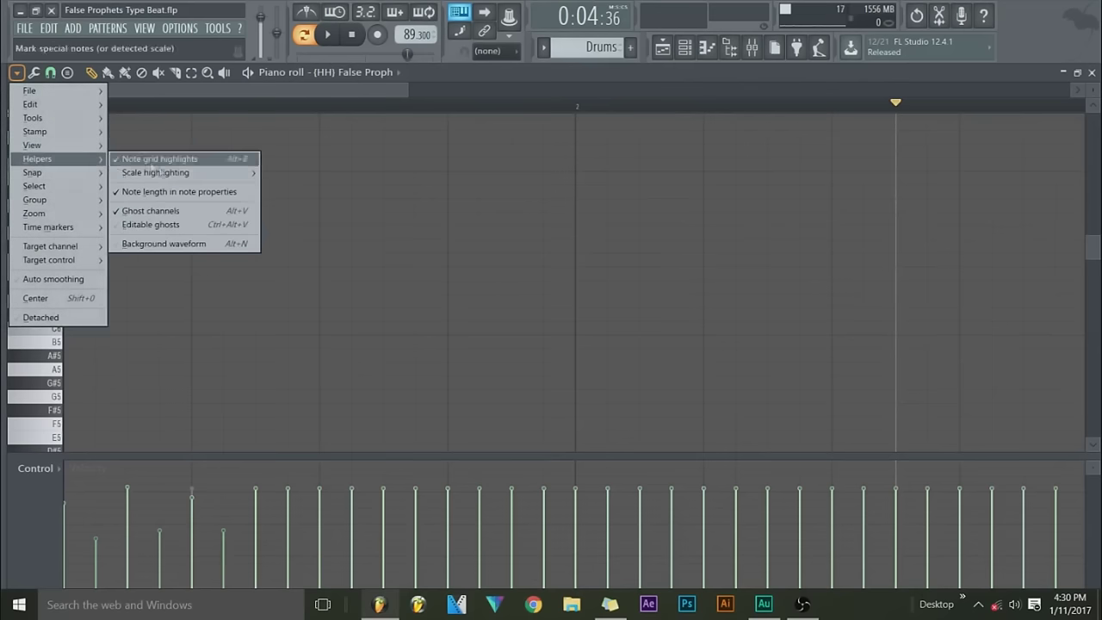
pyautogui.click(172, 210)
pyautogui.scroll(-10, 393, 249)
pyautogui.scroll(8, 368, 275)
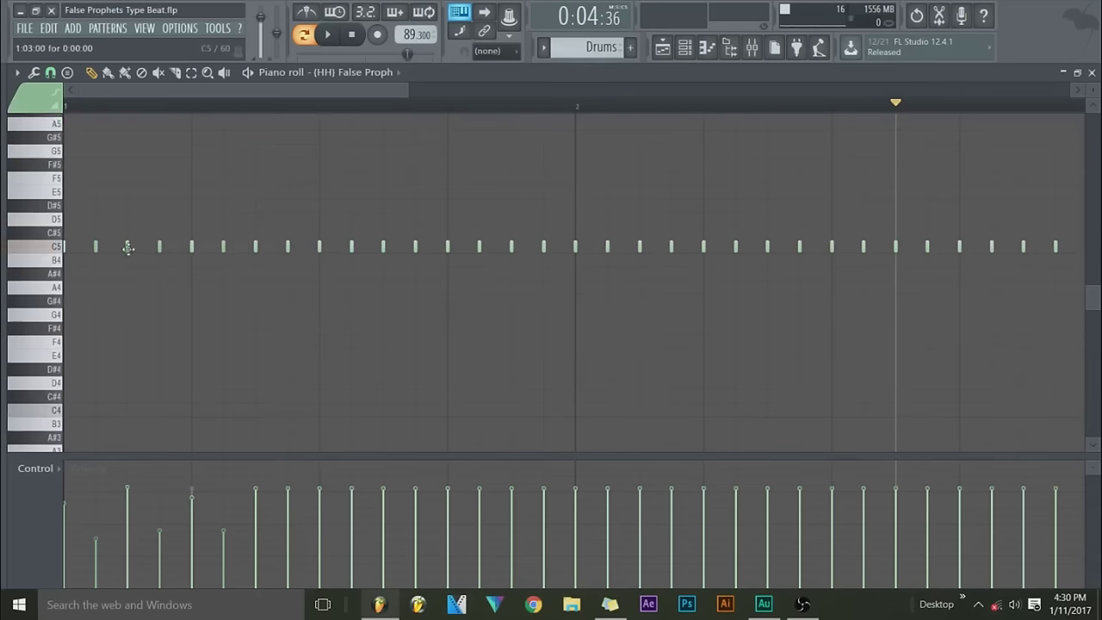
pyautogui.scroll(4, 187, 294)
pyautogui.scroll(-5, 187, 294)
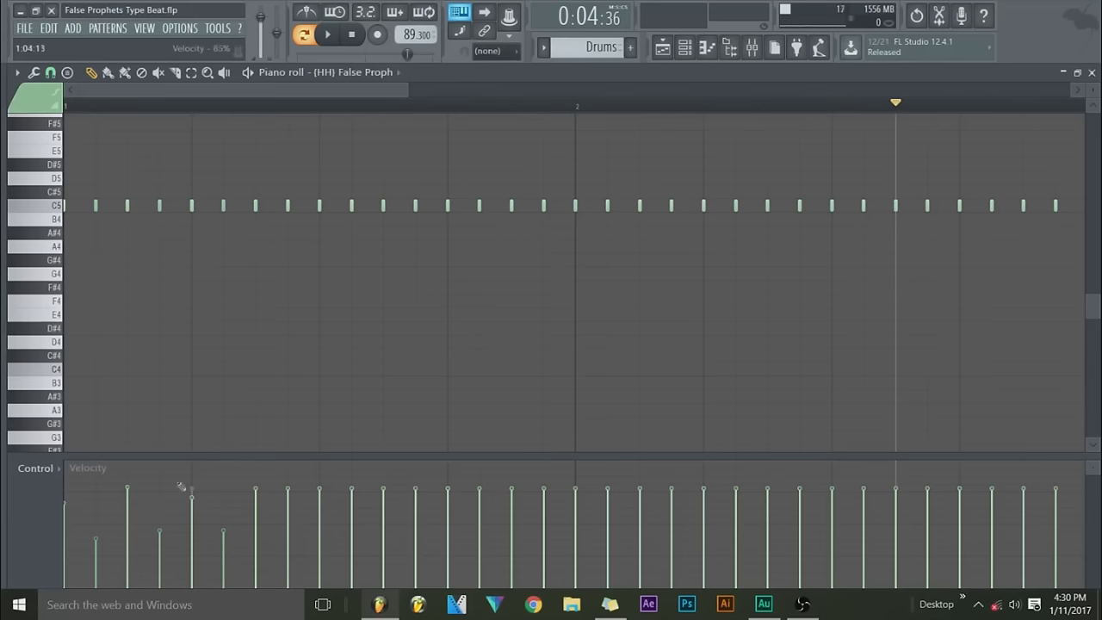
# - Lower the eighth hi-hat note's velocity and delete all hi-hat notes after the first eight
pyautogui.click(290, 538)
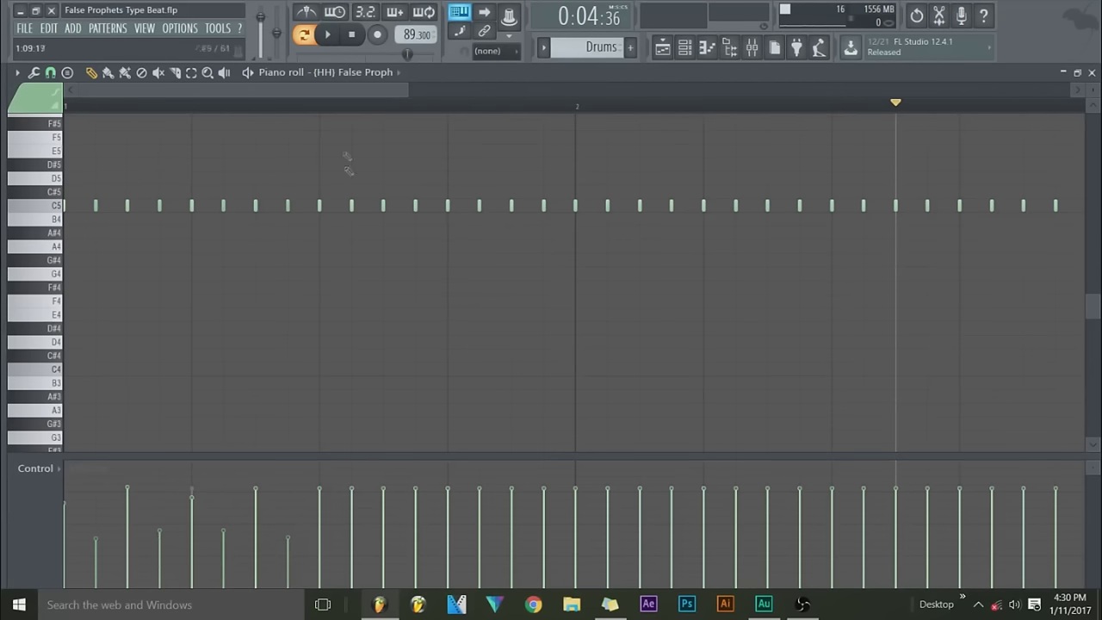
pyautogui.scroll(-3, 346, 109)
pyautogui.moveTo(681, 145); pyautogui.dragTo(207, 264)
pyautogui.press('Delete')
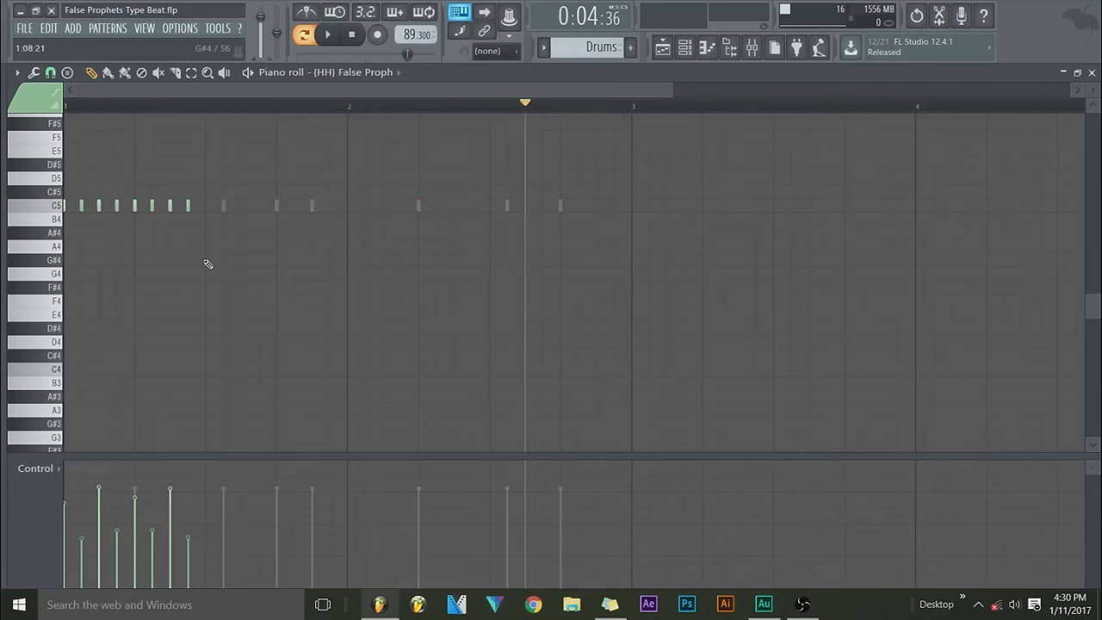
# - Duplicate the eight-note hi-hat phrase repeatedly until it fills both bars
pyautogui.moveTo(247, 144); pyautogui.dragTo(204, 207)
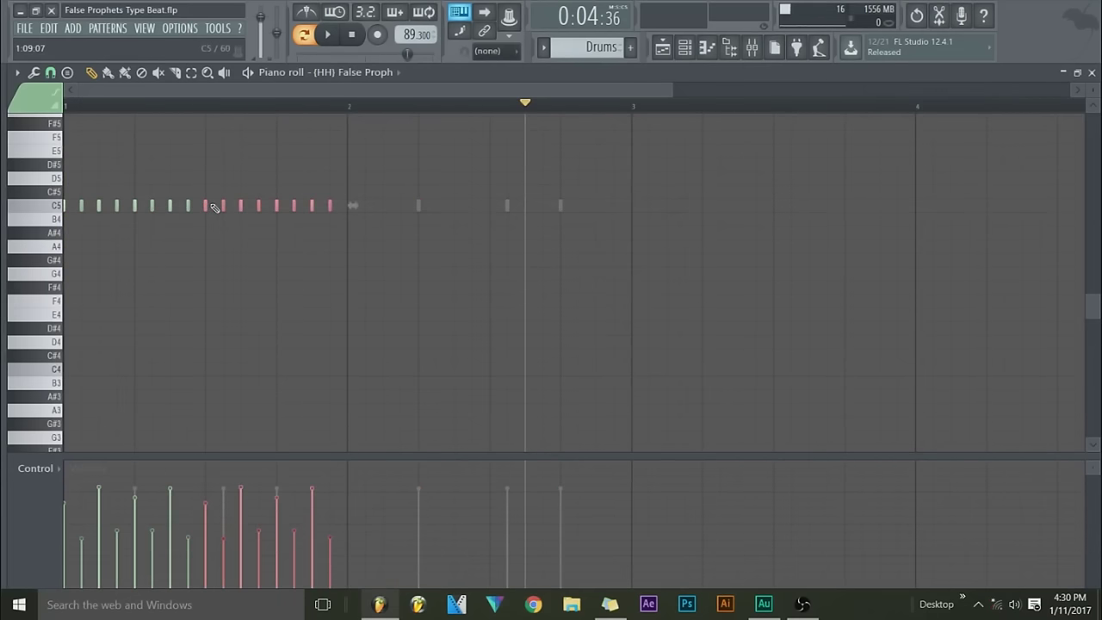
pyautogui.hotkey('ctrl', 'a')
pyautogui.moveTo(99, 205); pyautogui.dragTo(365, 212)
pyautogui.click(387, 247)
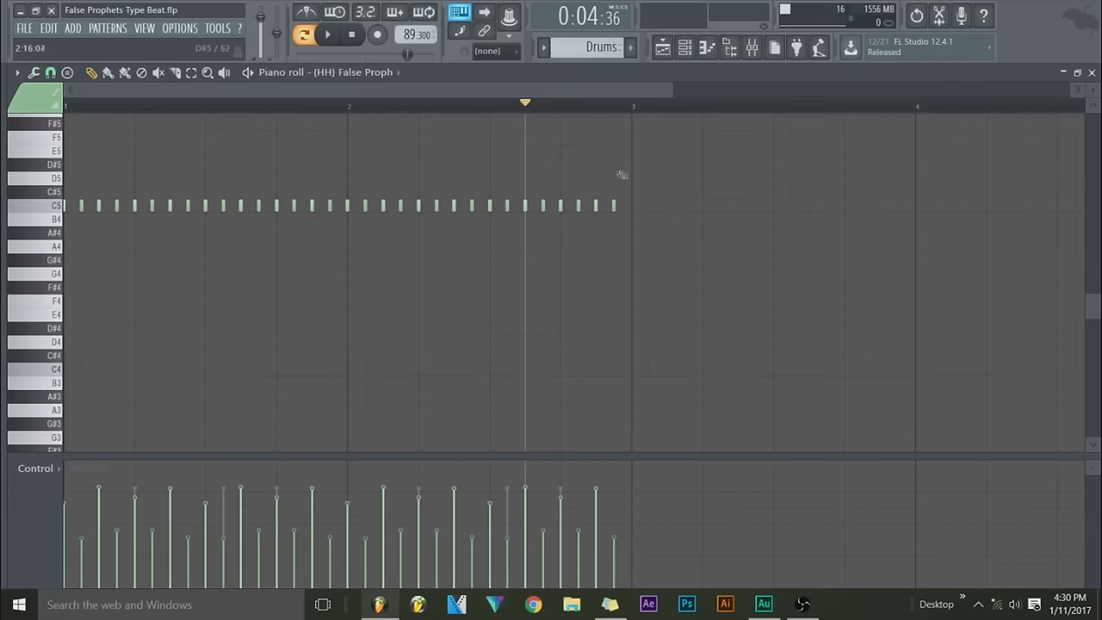
# - Lengthen all hi-hat notes on C5 to one full step each and bring back the channel rack
pyautogui.click(694, 48)
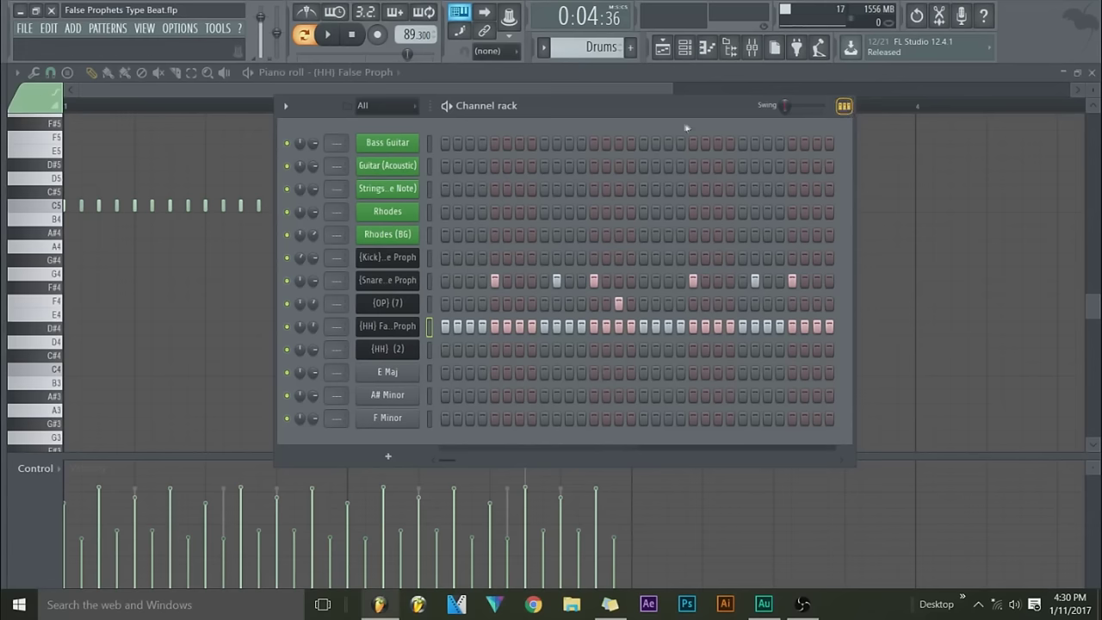
pyautogui.click(277, 91)
pyautogui.moveTo(693, 146); pyautogui.dragTo(58, 304)
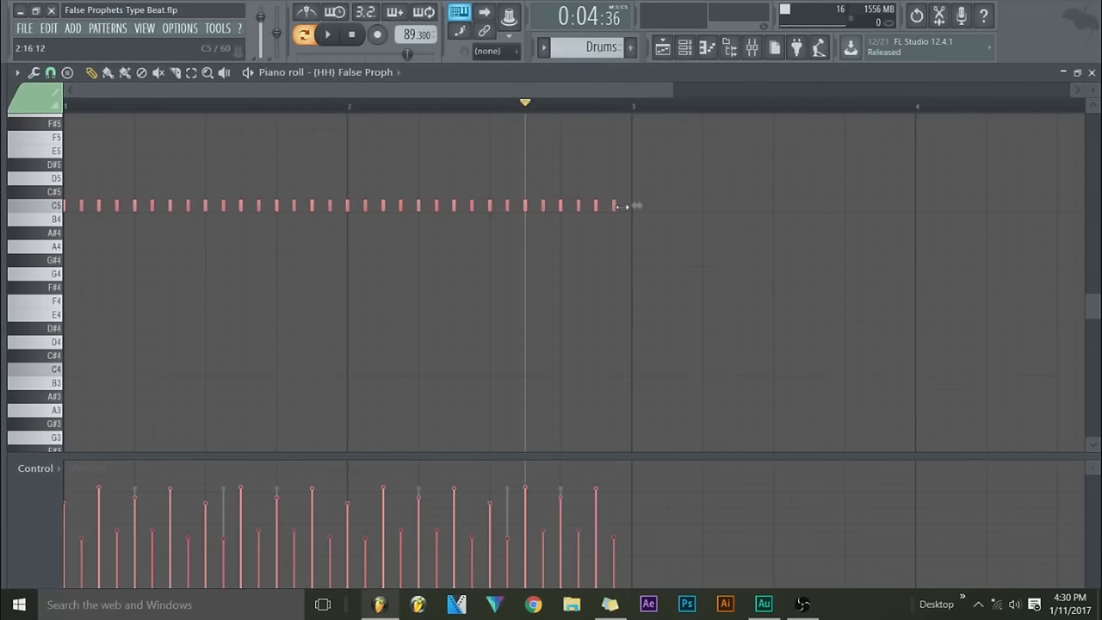
pyautogui.moveTo(637, 205); pyautogui.dragTo(651, 205)
pyautogui.click(684, 47)
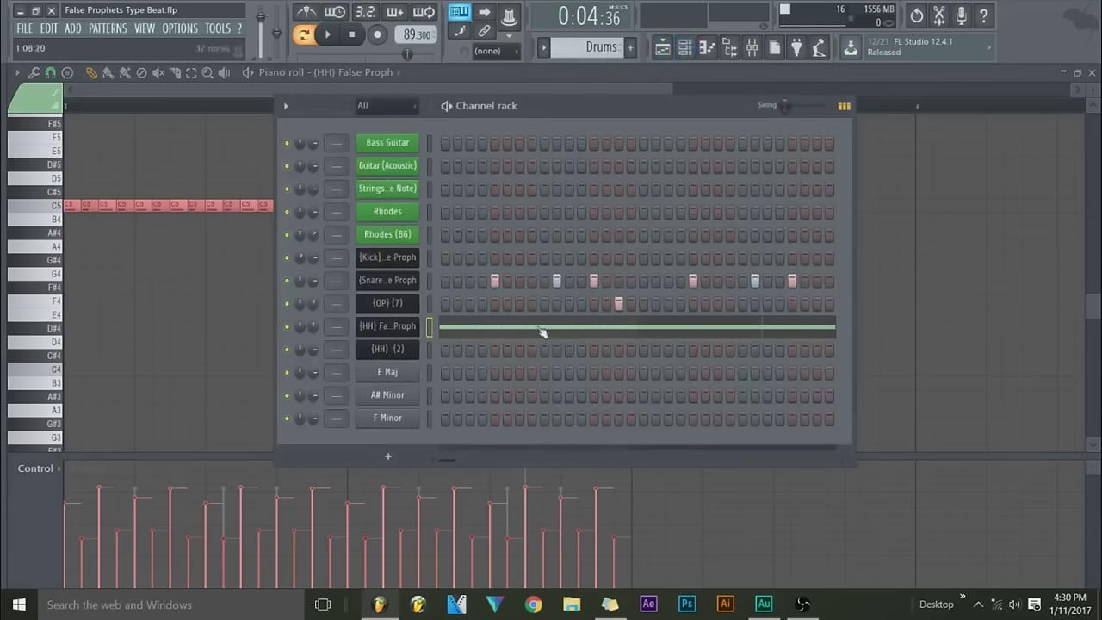
# - Open the {HH} (2) channel in the piano roll and place a one-step C5 note on step 2
pyautogui.rightClick(413, 354)
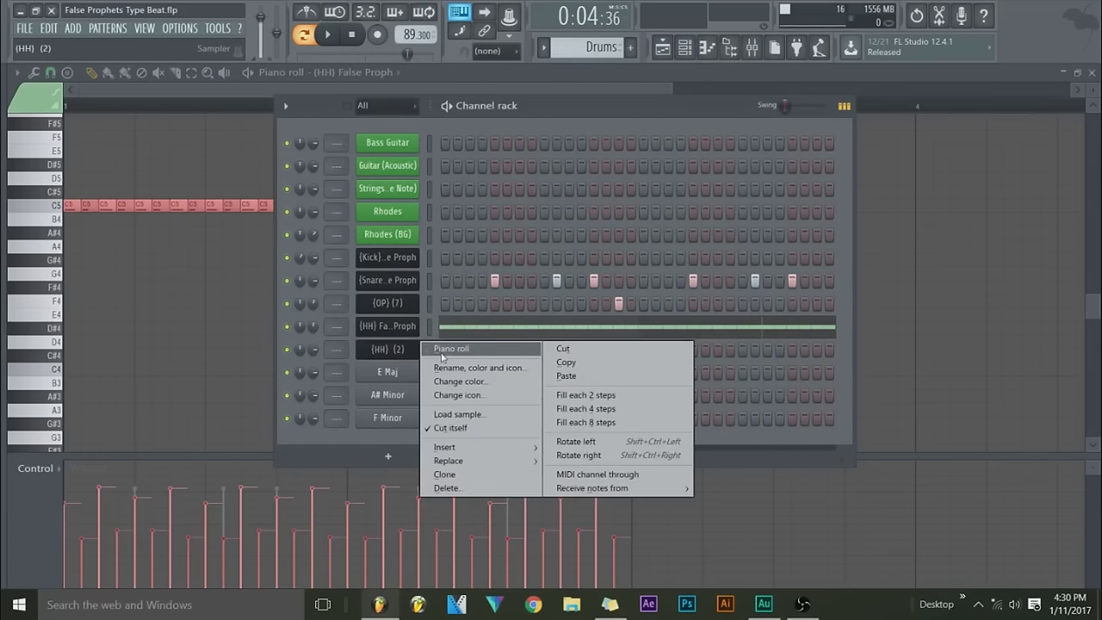
pyautogui.click(450, 349)
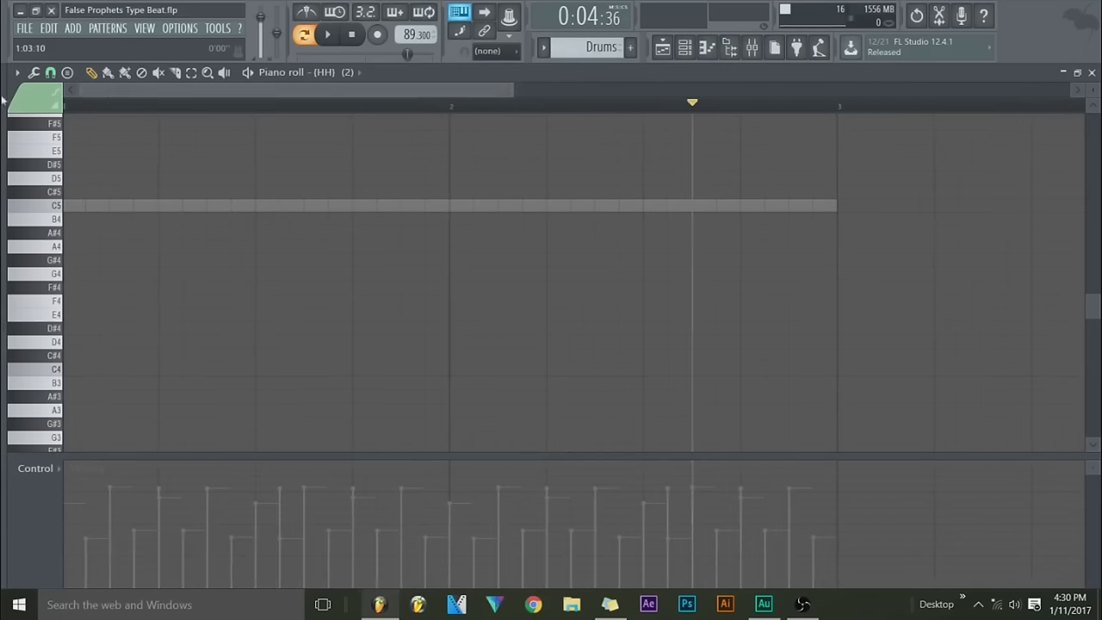
pyautogui.click(96, 209)
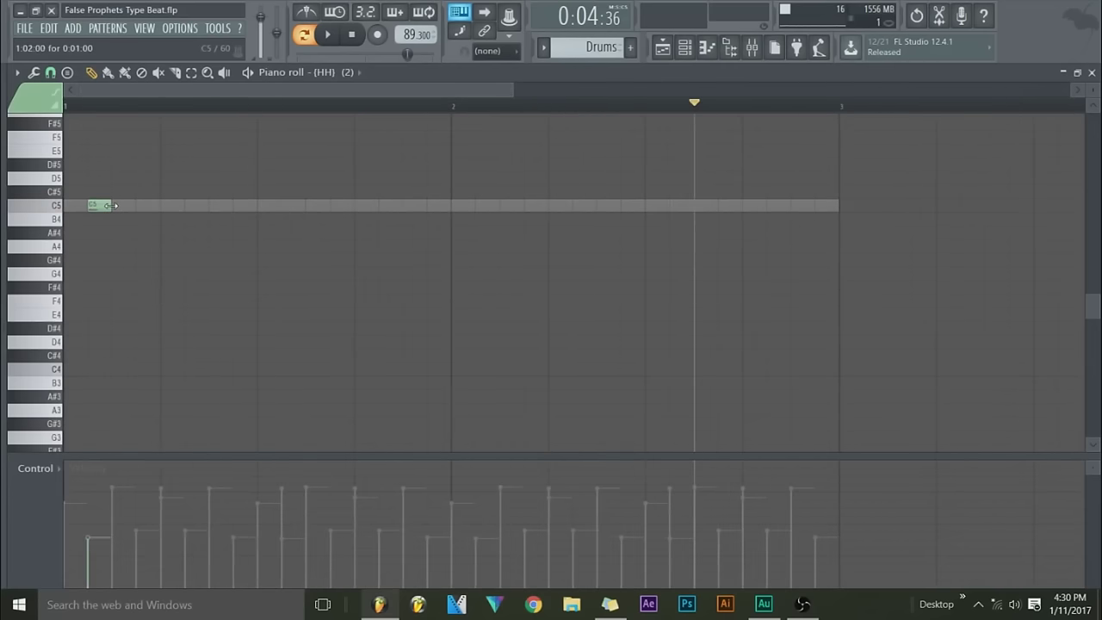
# - Set the piano roll's snap resolution to 1/2 step
pyautogui.click(50, 73)
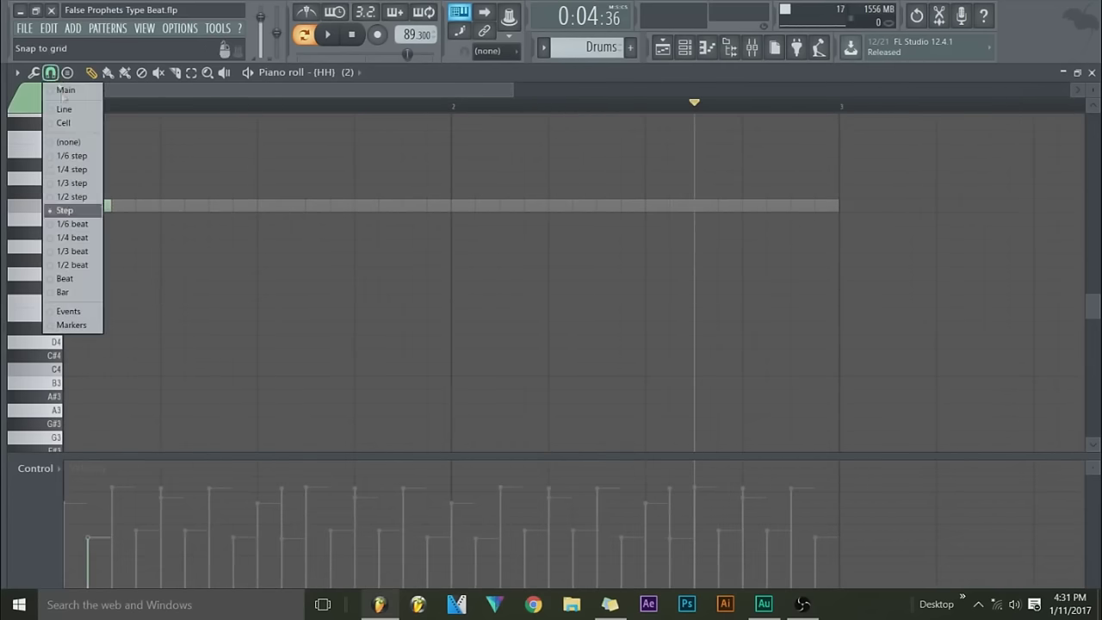
pyautogui.click(66, 196)
pyautogui.click(685, 47)
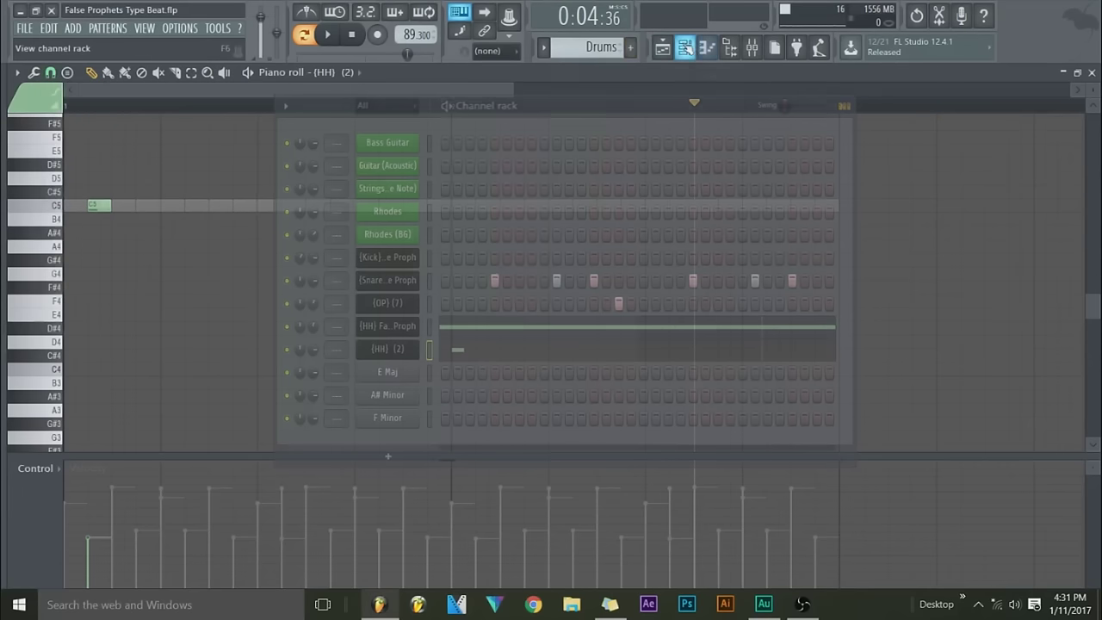
pyautogui.click(686, 48)
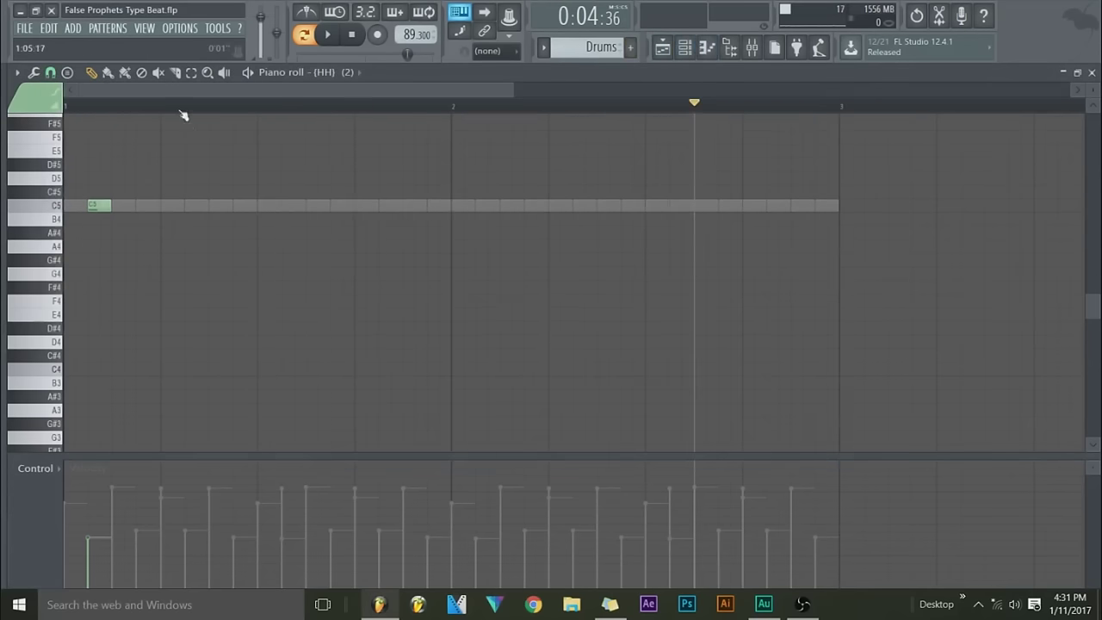
# - Shorten the C5 note on step 2 to half a step, then delete it from the piano roll
pyautogui.moveTo(108, 206); pyautogui.dragTo(96, 207)
pyautogui.click(104, 207)
pyautogui.scroll(2, 105, 93)
pyautogui.rightClick(143, 206)
pyautogui.scroll(3, 118, 108)
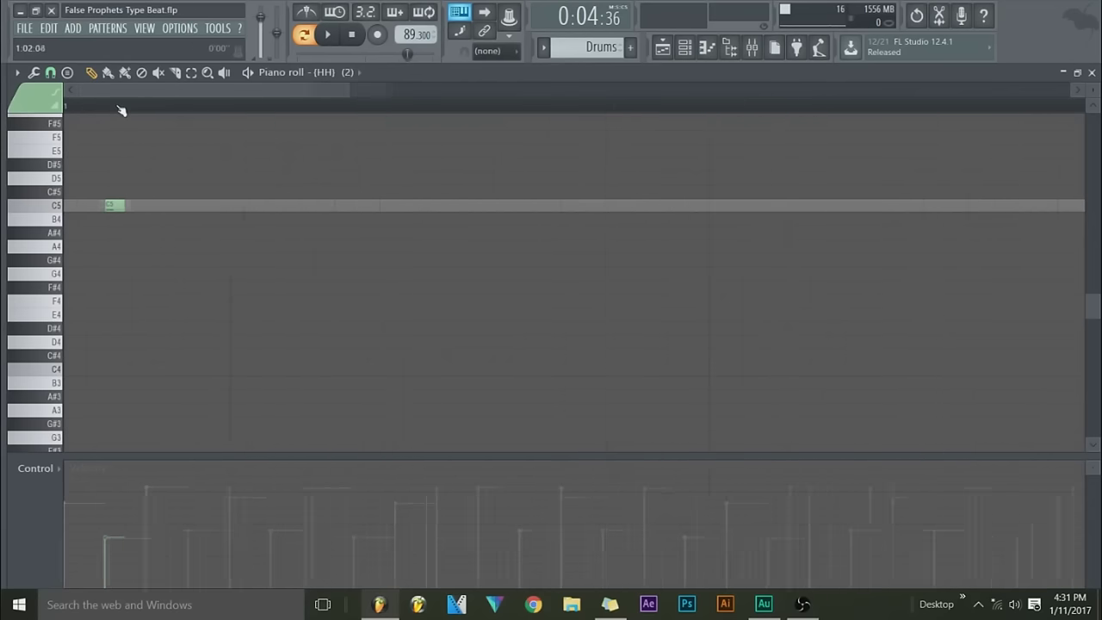
pyautogui.rightClick(90, 204)
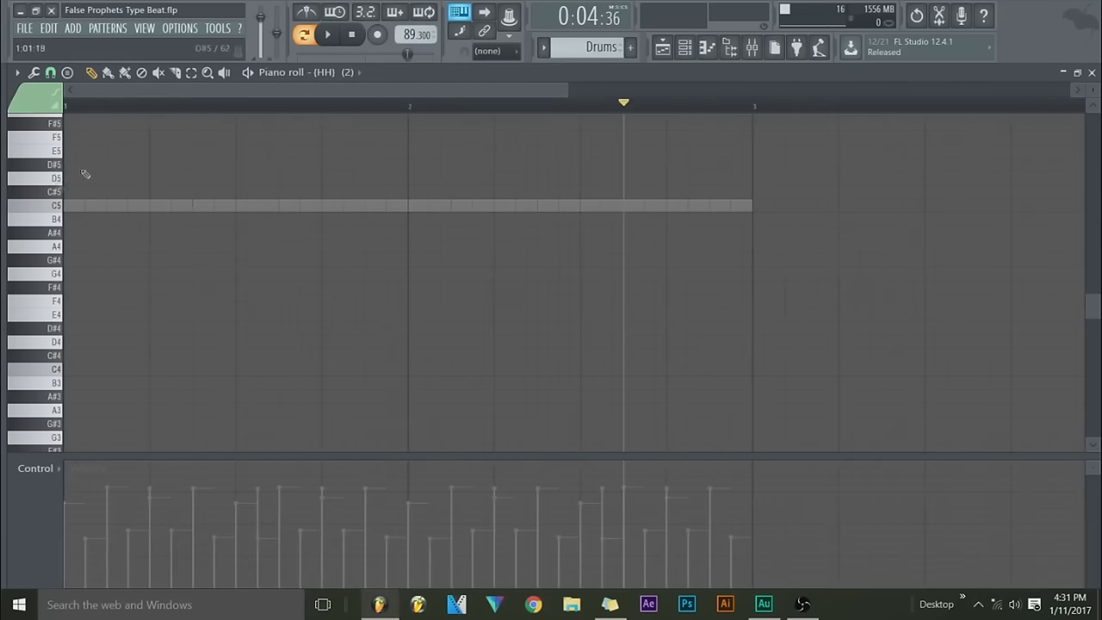
# - Play back the drum pattern without second hi-hat notes, then stop and return to the start
pyautogui.click(351, 37)
pyautogui.click(328, 36)
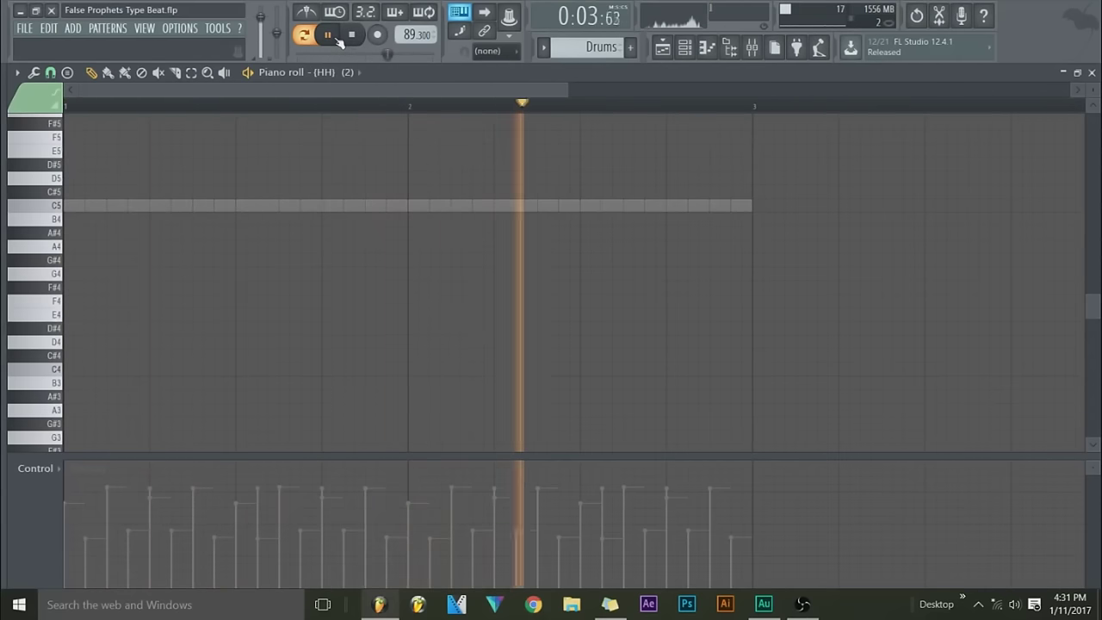
pyautogui.press('space')
pyautogui.click(327, 36)
pyautogui.click(352, 36)
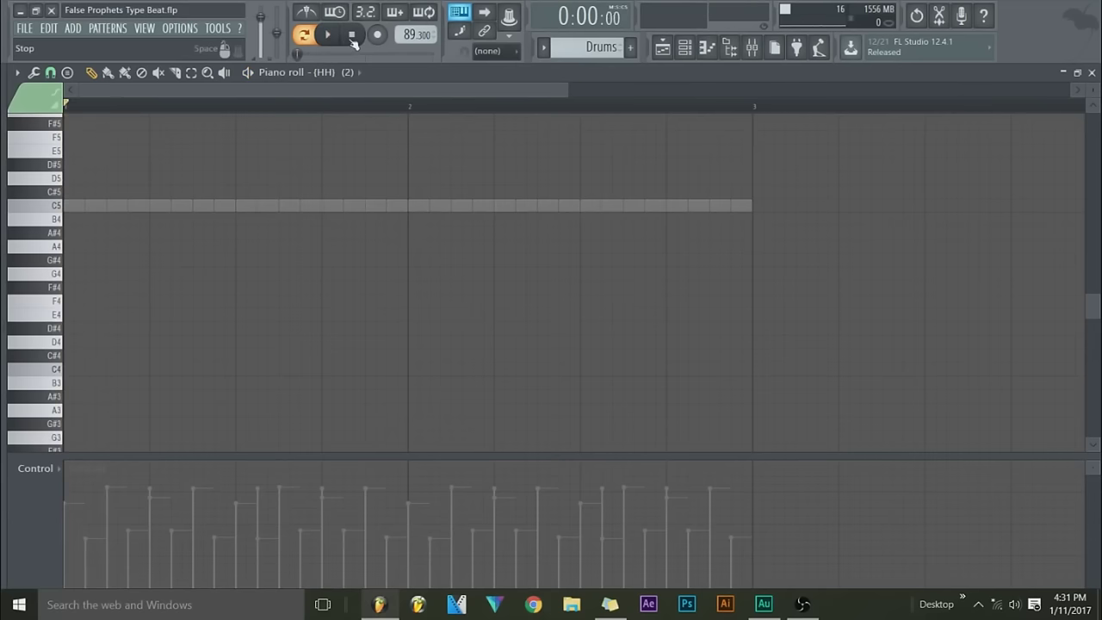
pyautogui.click(90, 205)
pyautogui.click(79, 205)
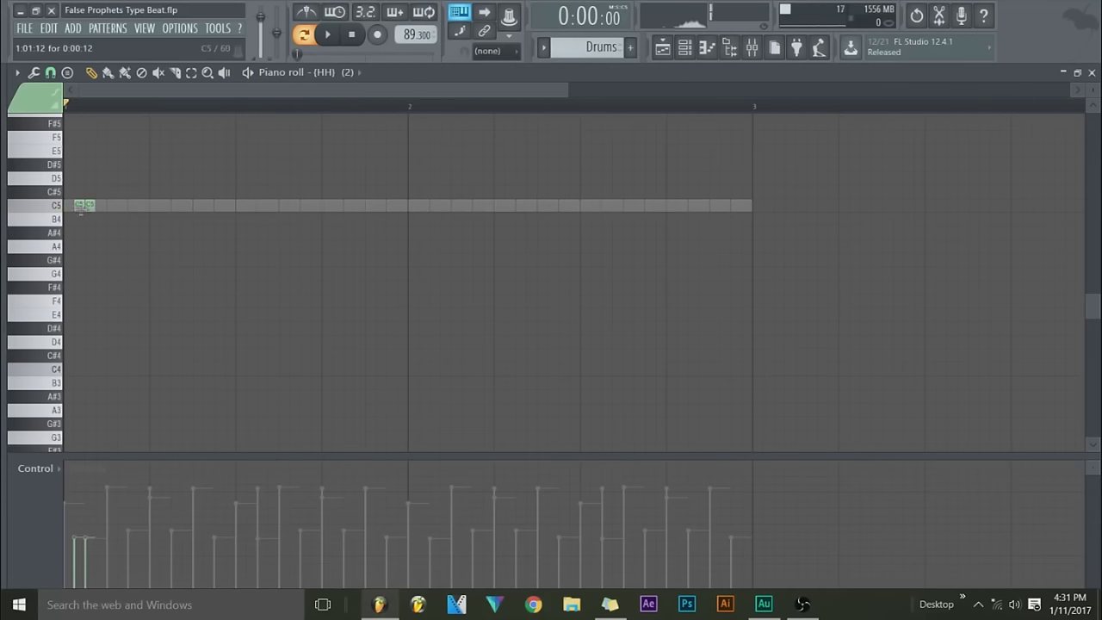
pyautogui.click(327, 36)
pyautogui.press('space')
pyautogui.rightClick(79, 205)
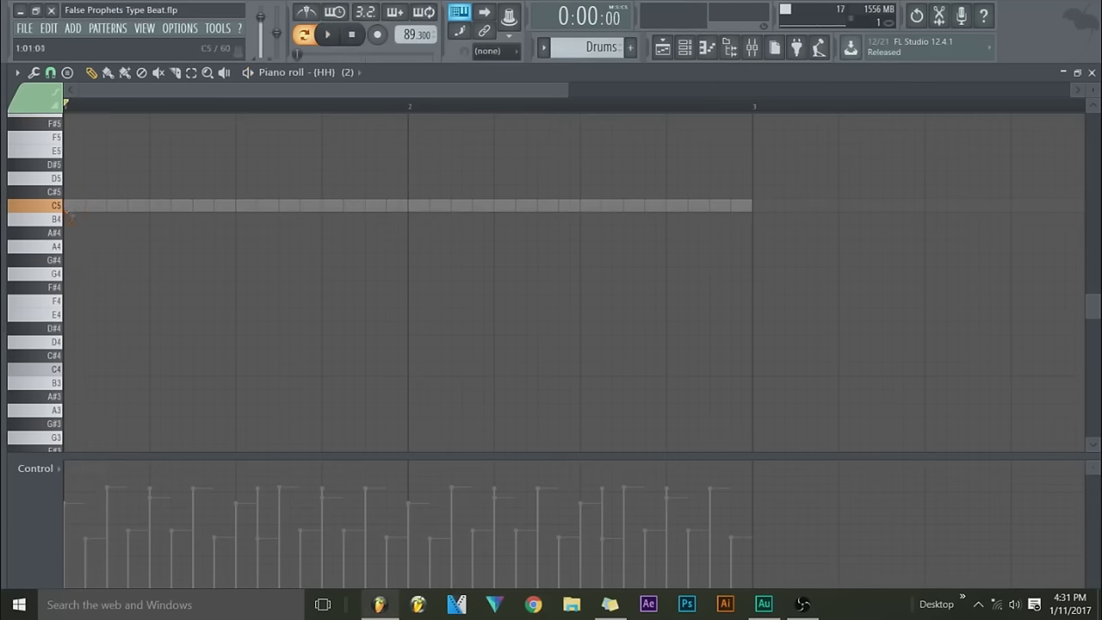
# - Place a one-step C5 note on step 2 of the second hi-hat and audition it with the pattern
pyautogui.moveTo(96, 205); pyautogui.dragTo(105, 213)
pyautogui.click(133, 205)
pyautogui.rightClick(112, 208)
pyautogui.click(324, 35)
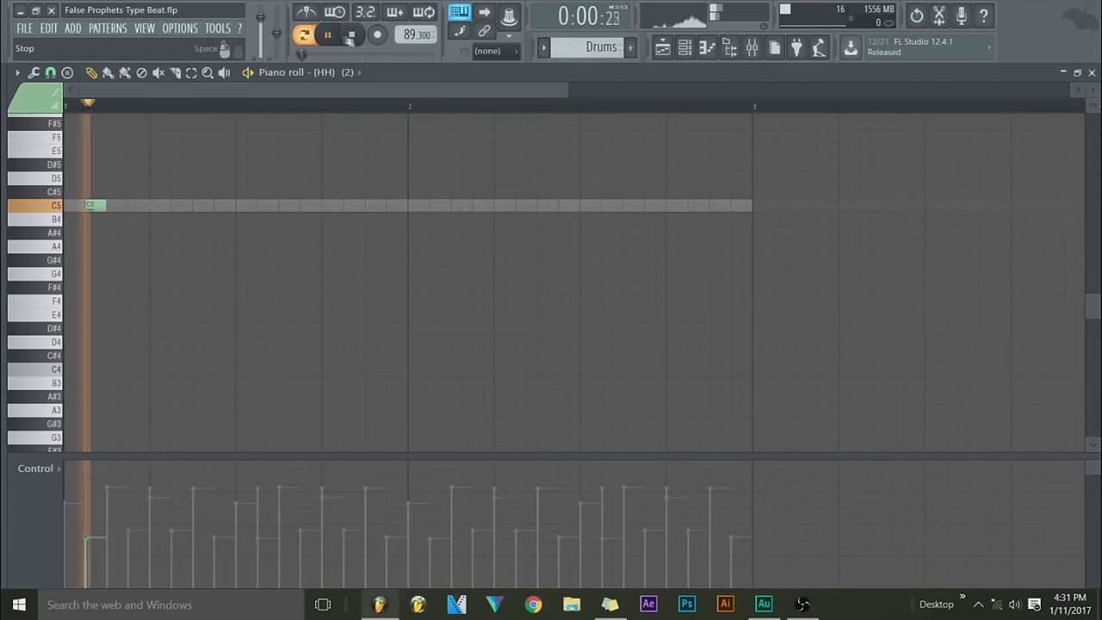
pyautogui.press('space')
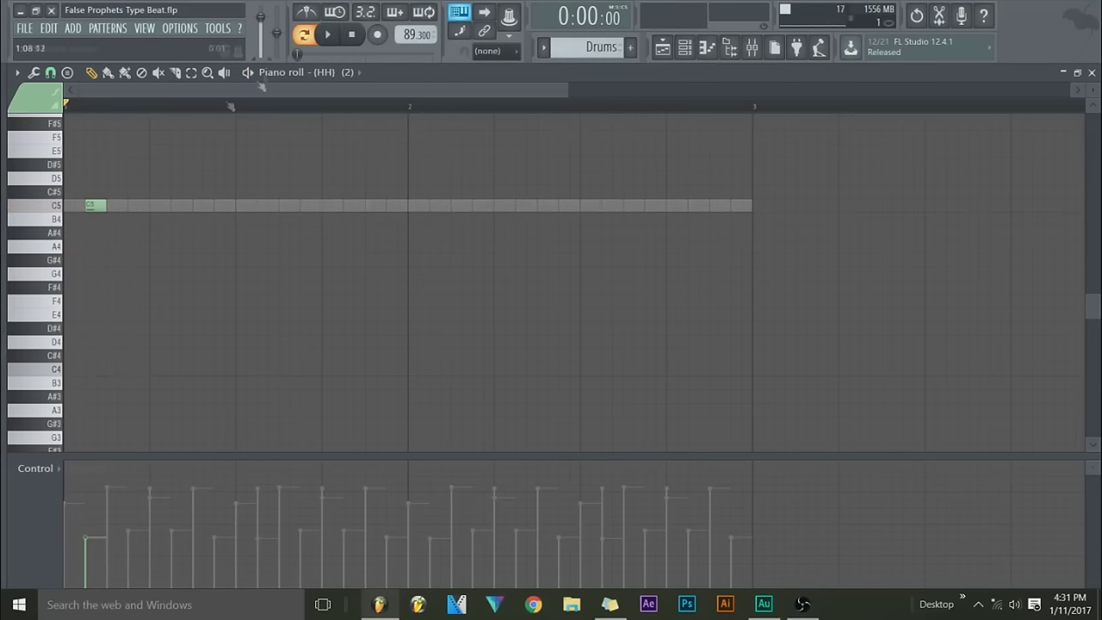
pyautogui.click(327, 35)
pyautogui.click(352, 35)
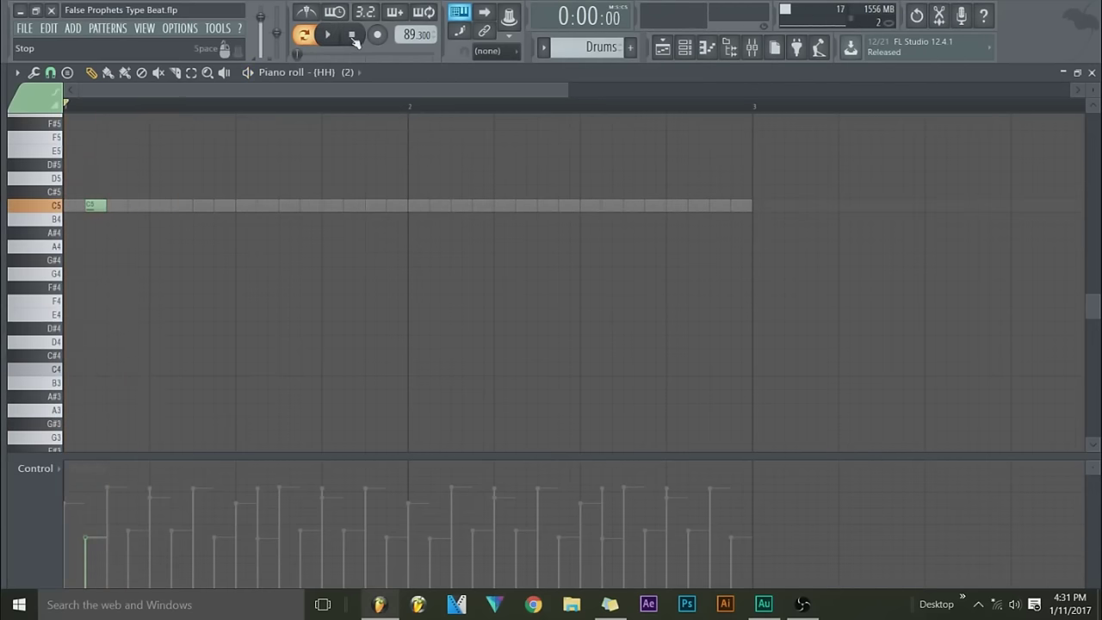
# - Add one-step C5 notes on steps 3 and 4, and vary the three notes' velocities with the third loudest
pyautogui.click(107, 206)
pyautogui.click(138, 206)
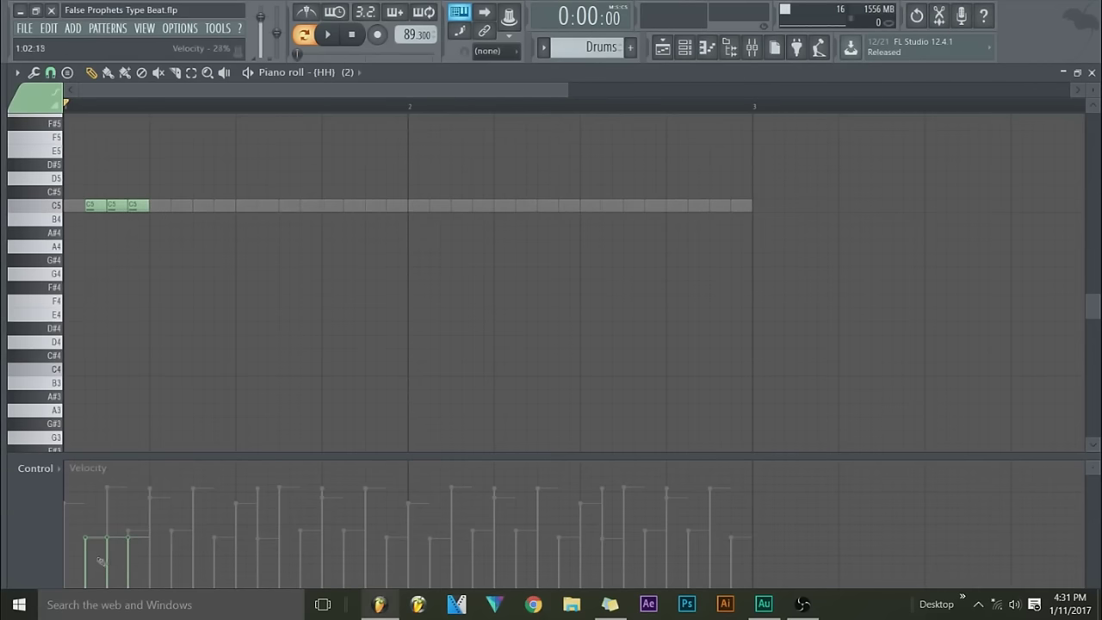
pyautogui.click(148, 520)
pyautogui.moveTo(89, 560); pyautogui.dragTo(91, 543)
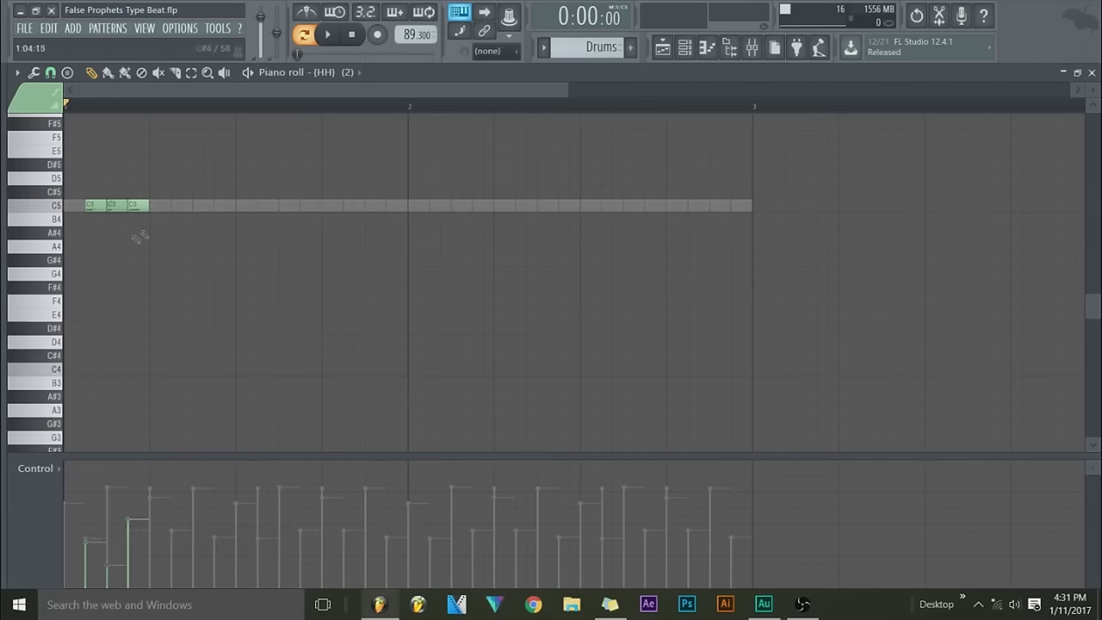
# - Lower the first hi-hat note's velocity and audition the three-note phrase with the pattern
pyautogui.click(328, 36)
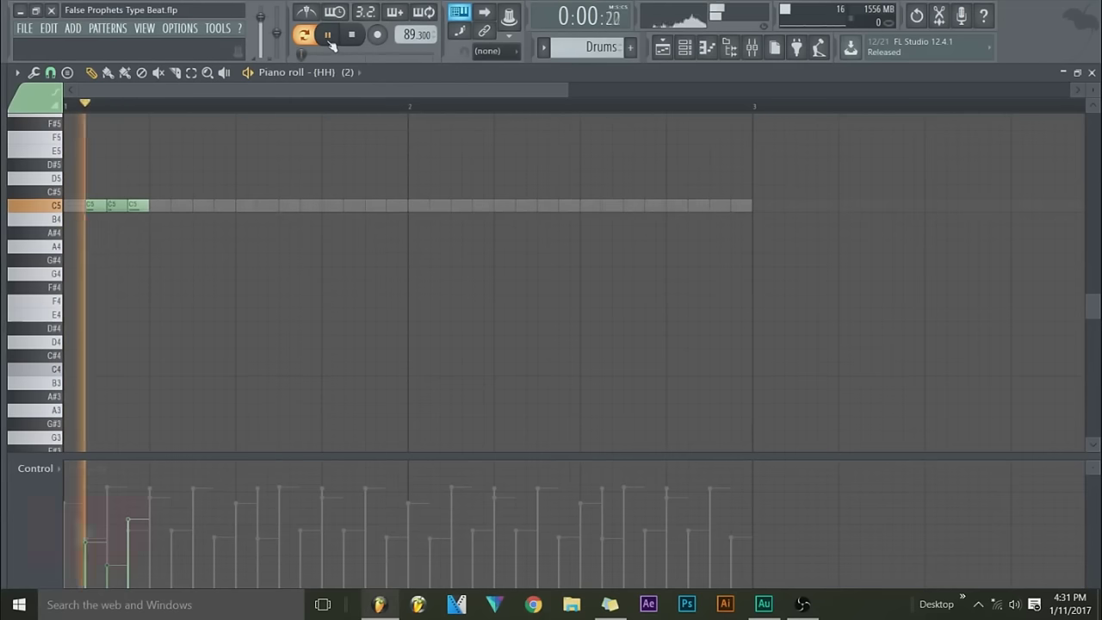
pyautogui.press('space')
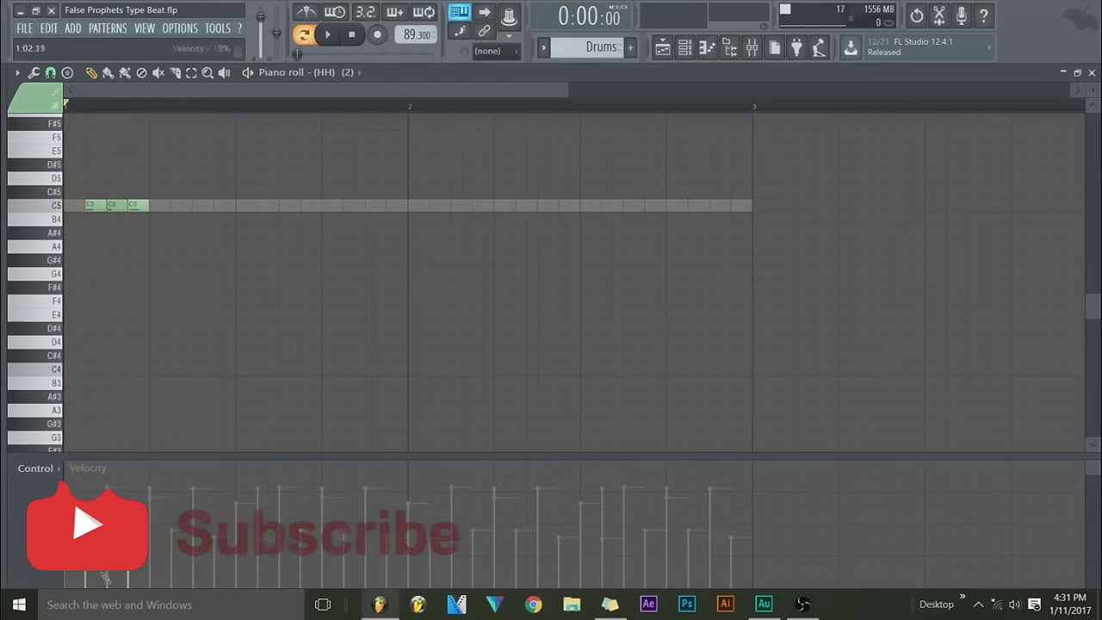
pyautogui.click(328, 34)
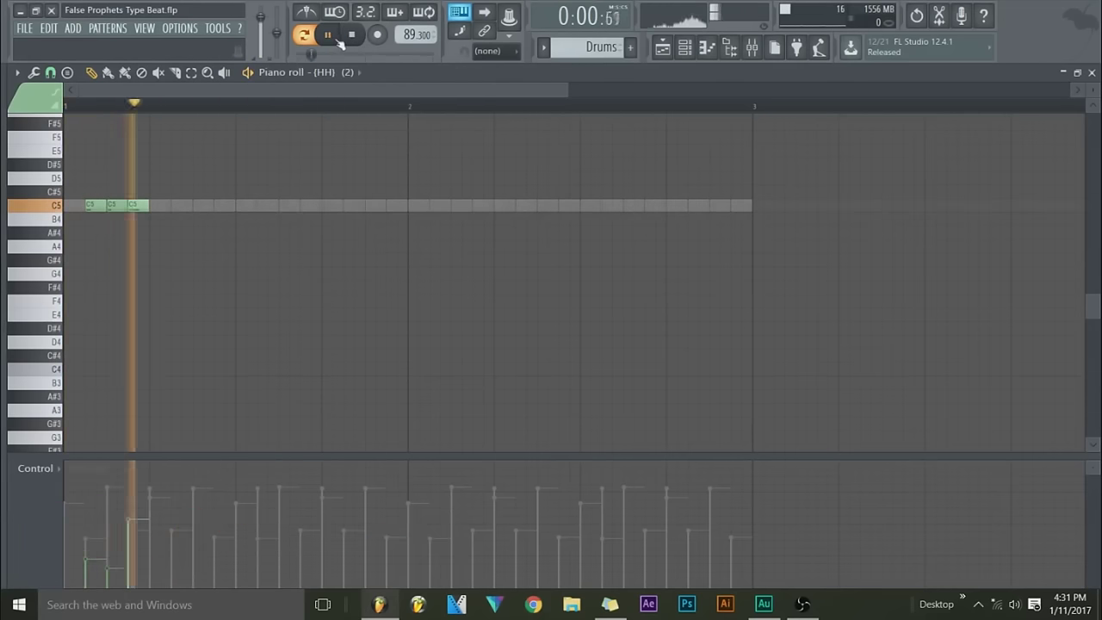
pyautogui.click(352, 35)
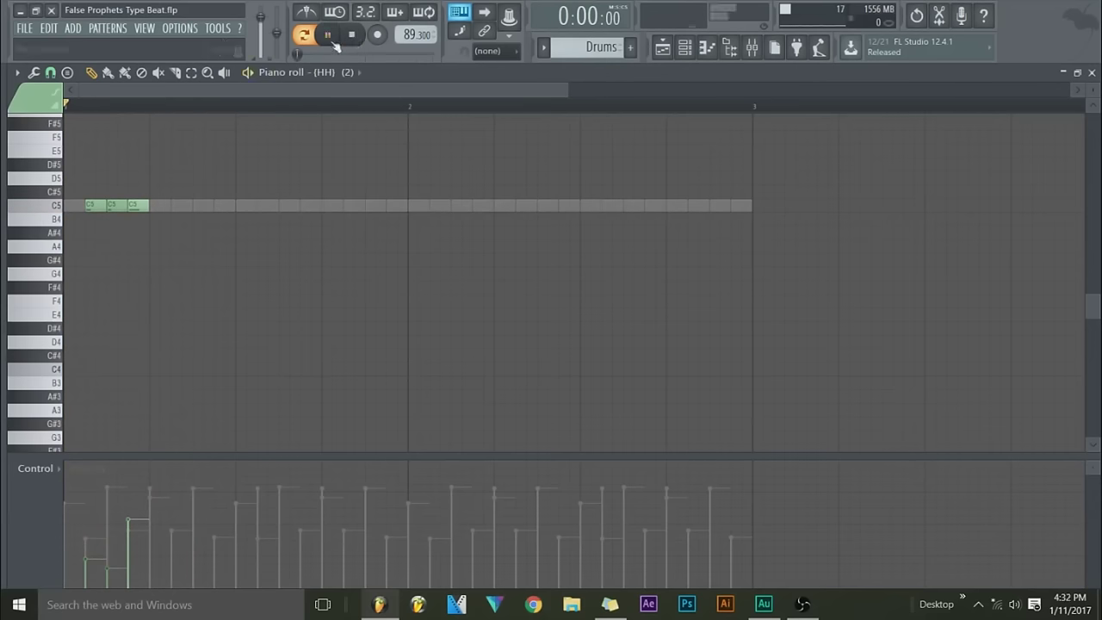
pyautogui.click(335, 43)
pyautogui.press('space')
# - Shift the three hi-hat notes one step later, to steps 3 to 5, and play the pattern
pyautogui.moveTo(140, 208); pyautogui.dragTo(116, 209)
pyautogui.click(327, 34)
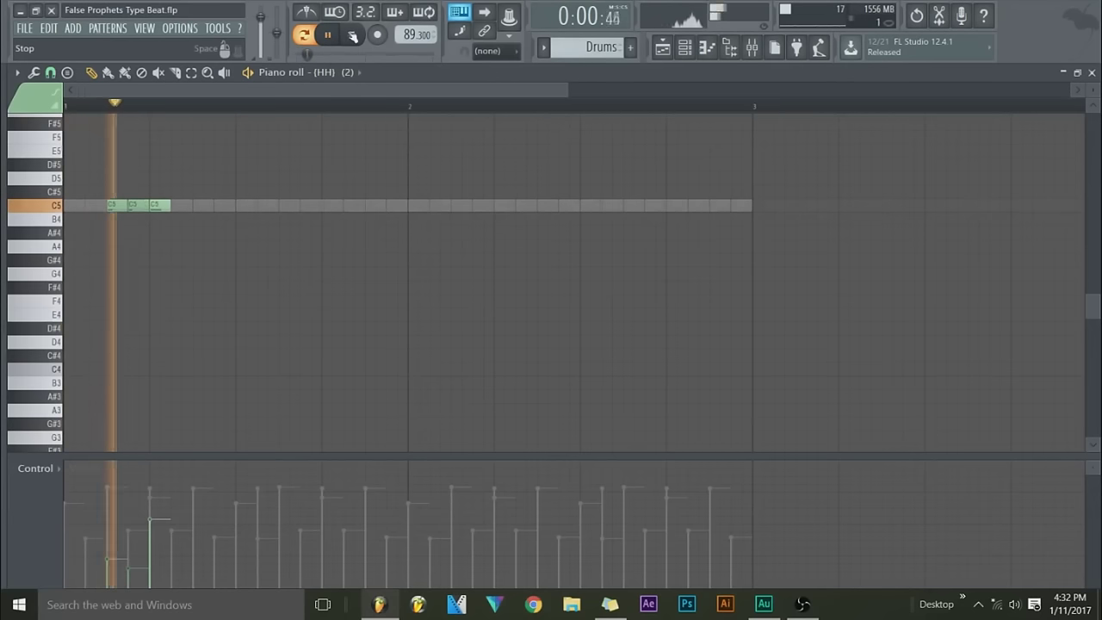
pyautogui.click(352, 34)
# - Add C5 notes on steps 6, 7, 8, 10 and 11, making the one on step 8 two steps long
pyautogui.click(182, 208)
pyautogui.click(205, 209)
pyautogui.click(225, 210)
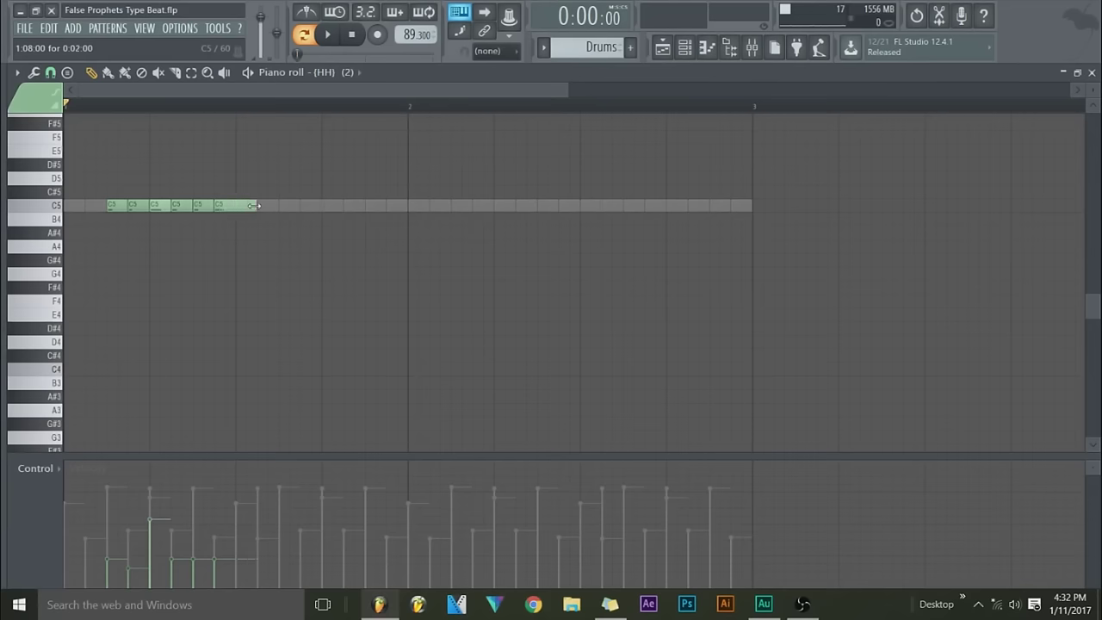
pyautogui.click(263, 209)
pyautogui.click(285, 210)
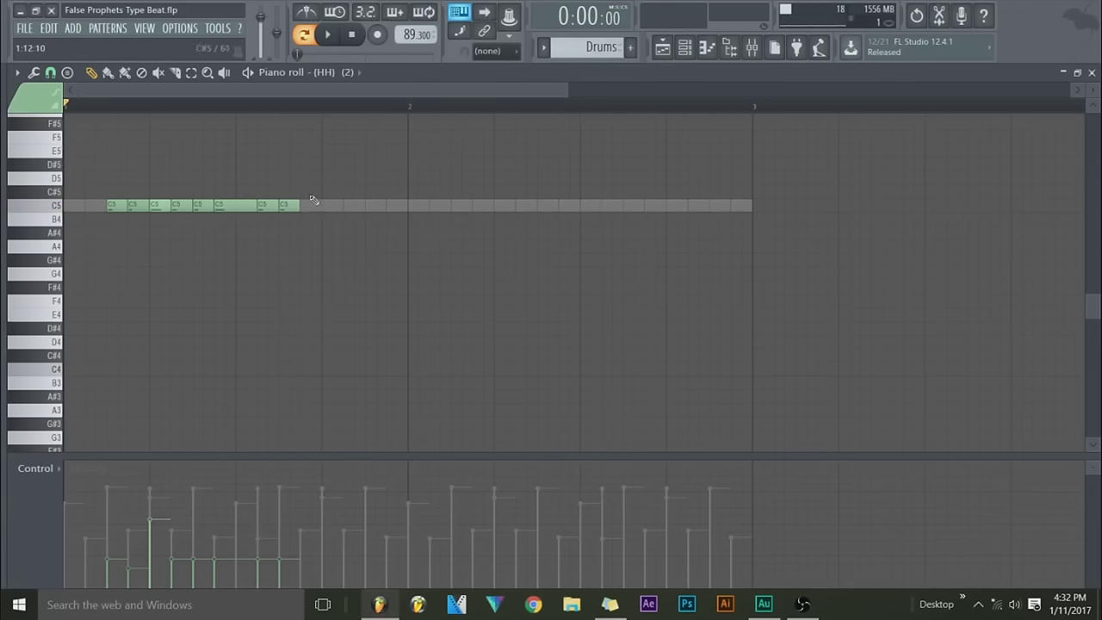
# - During playback, add C5 notes on steps 12 and 13 and vary the velocities from step 6 onward, with step 13 loudest
pyautogui.click(327, 35)
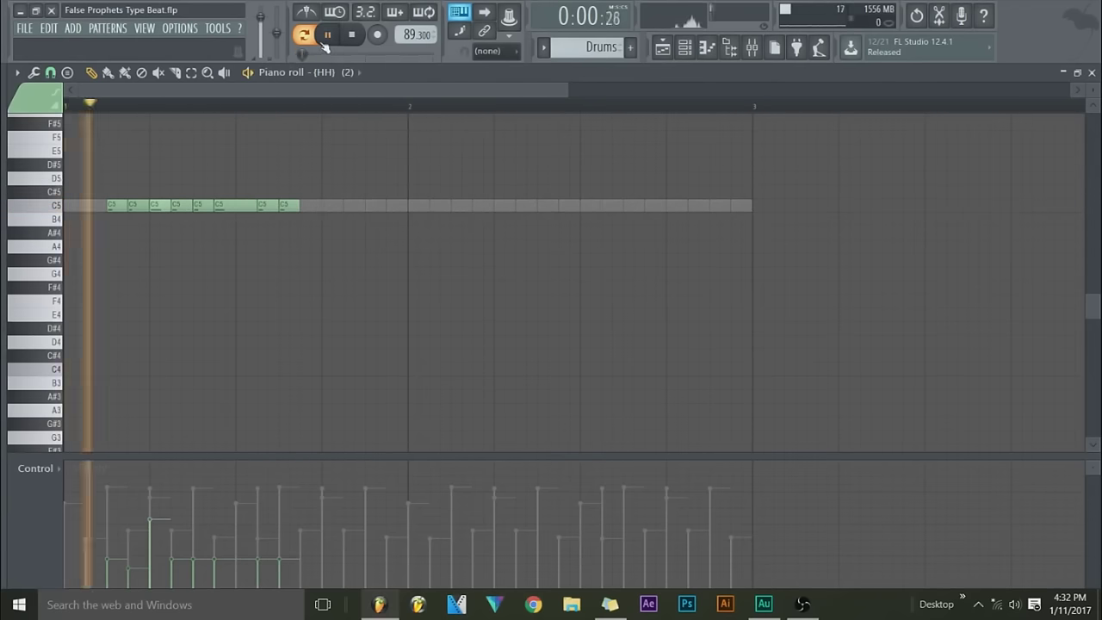
pyautogui.click(316, 205)
pyautogui.moveTo(309, 221)
pyautogui.mouseDown()
pyautogui.moveTo(308, 205)
pyautogui.moveTo(324, 205)
pyautogui.mouseUp()
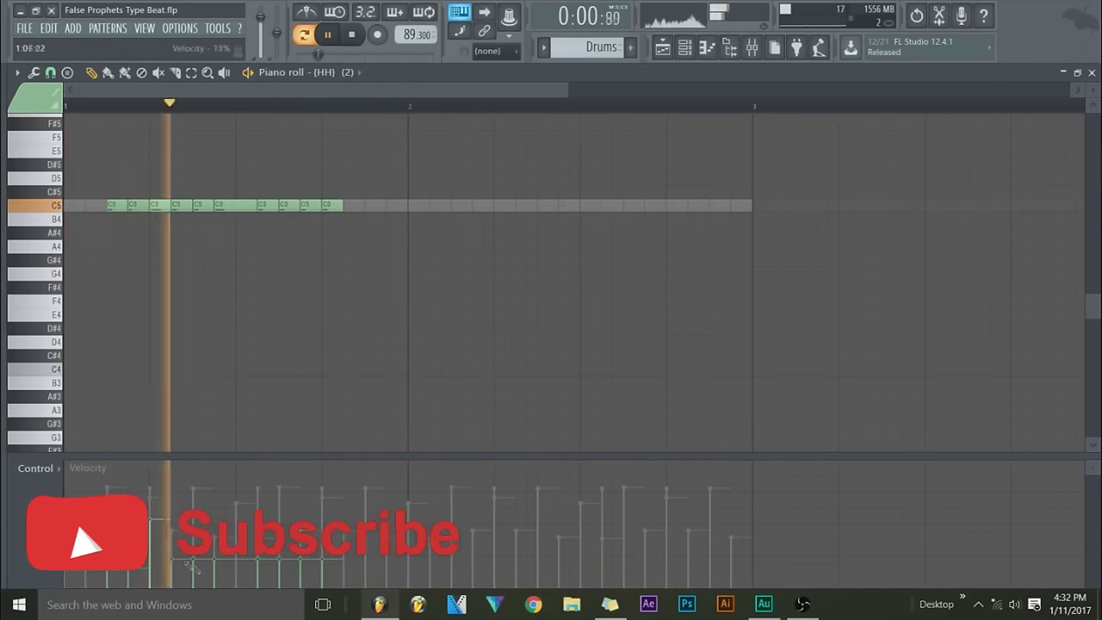
pyautogui.moveTo(204, 568)
pyautogui.mouseDown()
pyautogui.moveTo(239, 575)
pyautogui.moveTo(327, 516)
pyautogui.mouseUp()
pyautogui.press('space')
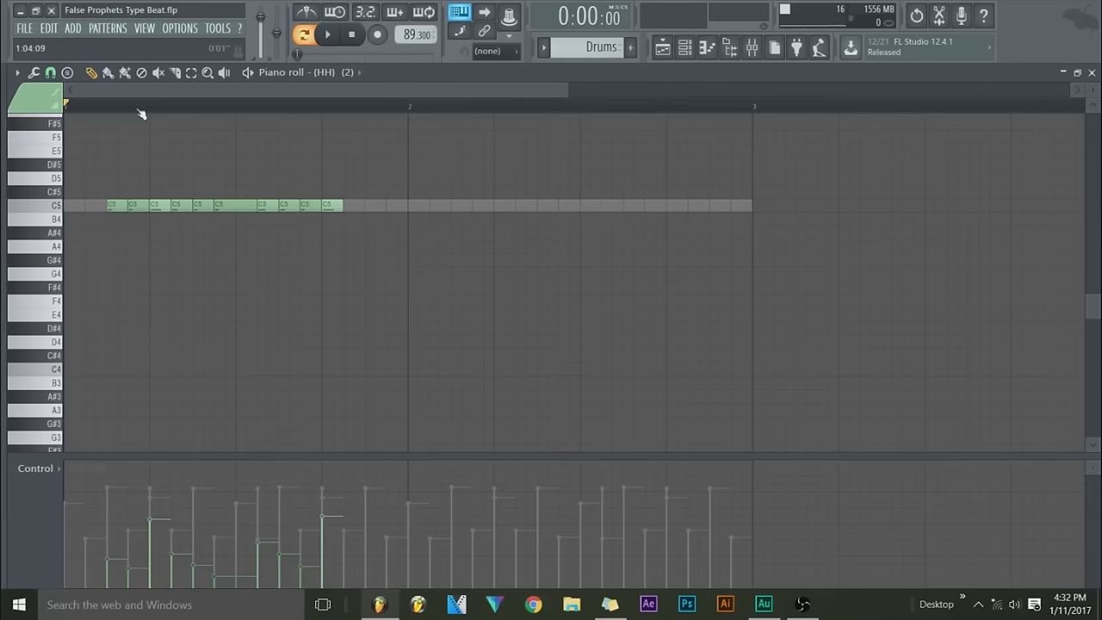
pyautogui.scroll(4, 140, 118)
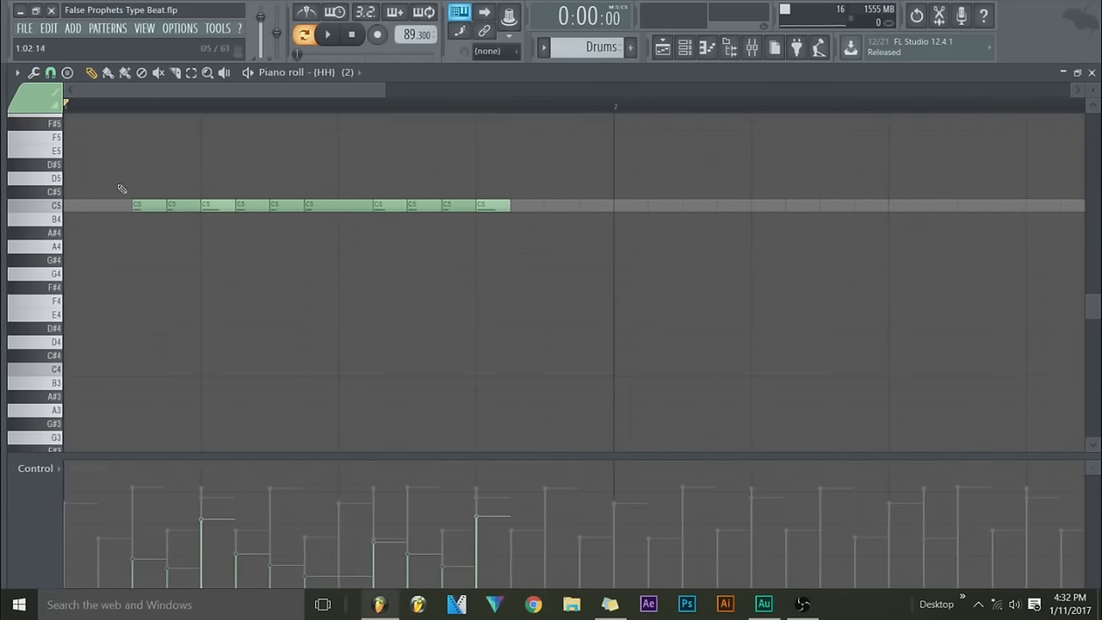
pyautogui.scroll(-4, 143, 107)
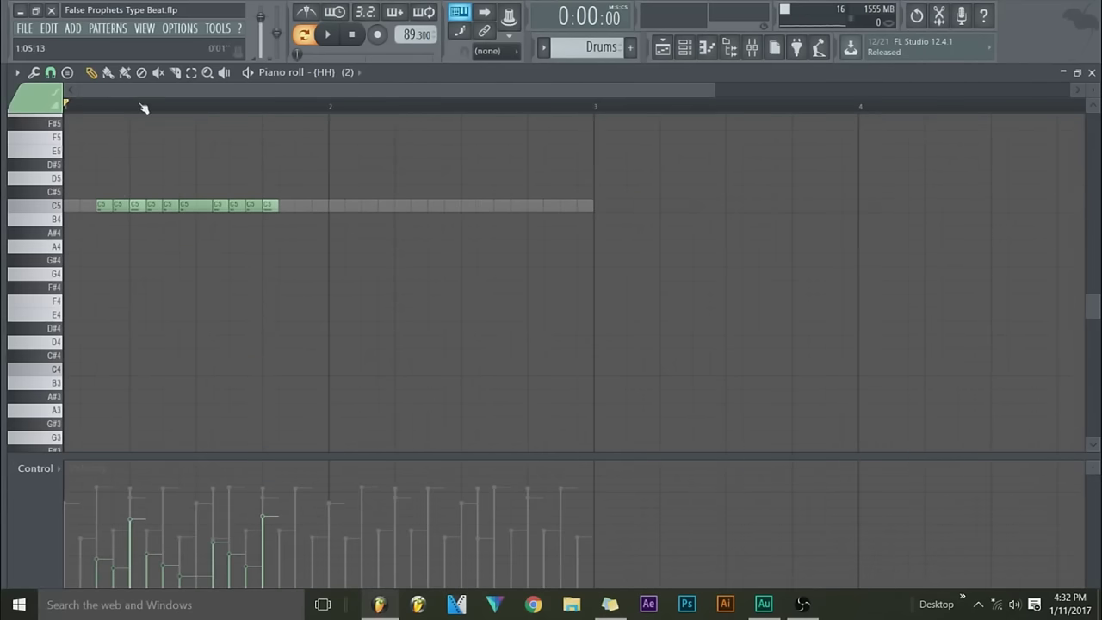
pyautogui.scroll(3, 123, 111)
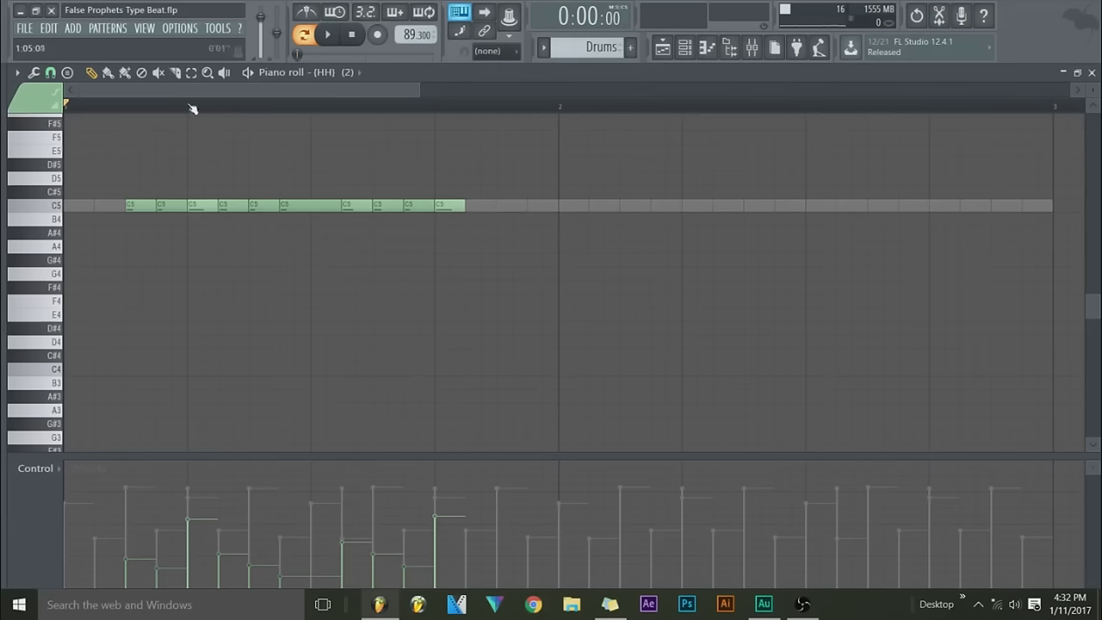
pyautogui.click(191, 72)
pyautogui.hotkey('ctrl', 'a')
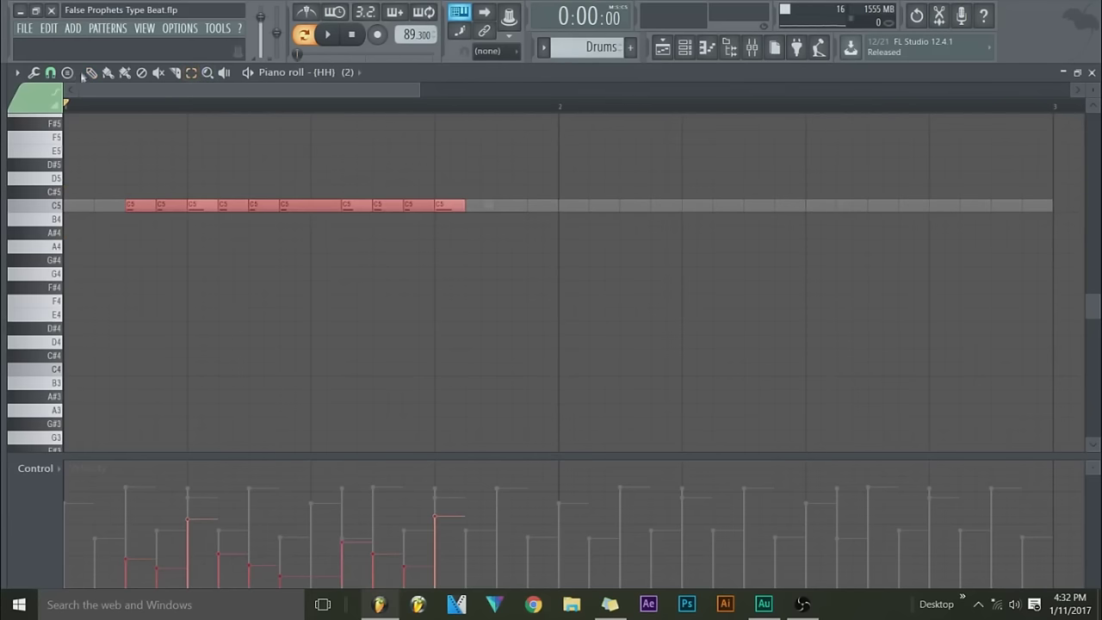
pyautogui.moveTo(129, 206)
pyautogui.mouseDown()
pyautogui.moveTo(48, 208)
pyautogui.moveTo(132, 207)
pyautogui.mouseUp()
# - Deselect the notes, slightly raise the velocity of the step 5 note and play the pattern
pyautogui.click(143, 251)
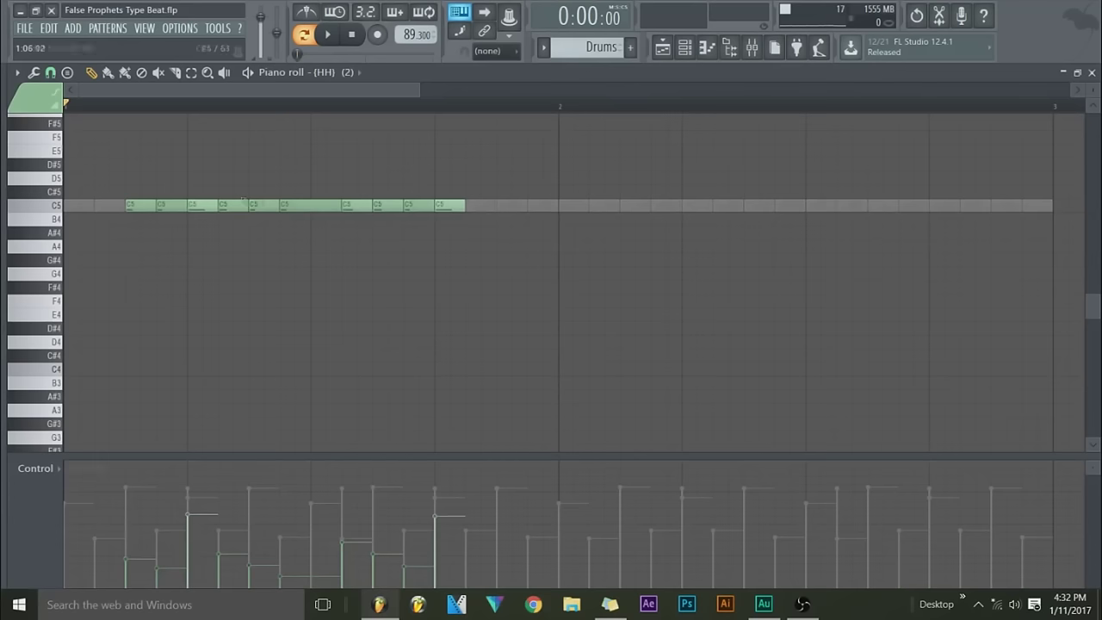
pyautogui.click(328, 34)
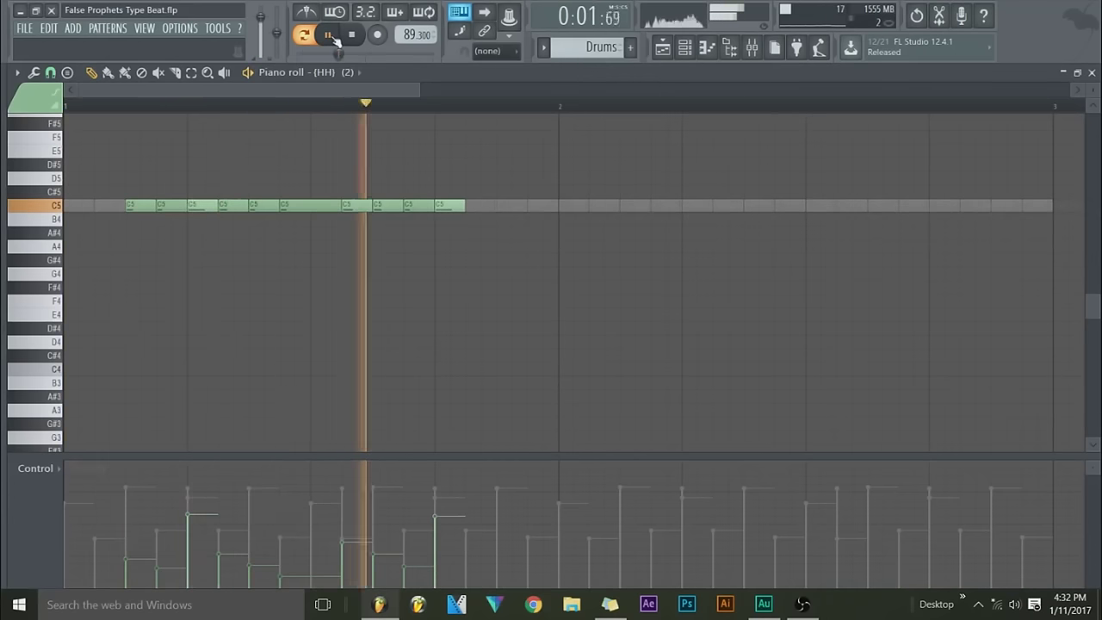
pyautogui.click(351, 36)
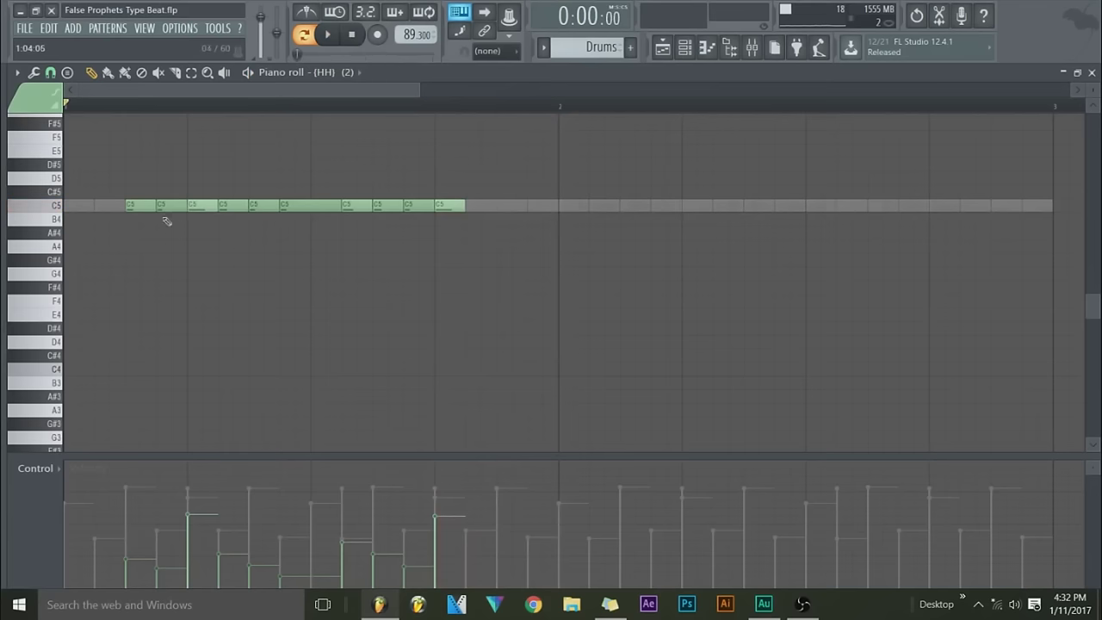
# - Copy the whole ten-note hi-hat phrase into bar 2 at the same position within the bar
pyautogui.hotkey('ctrl', 'a')
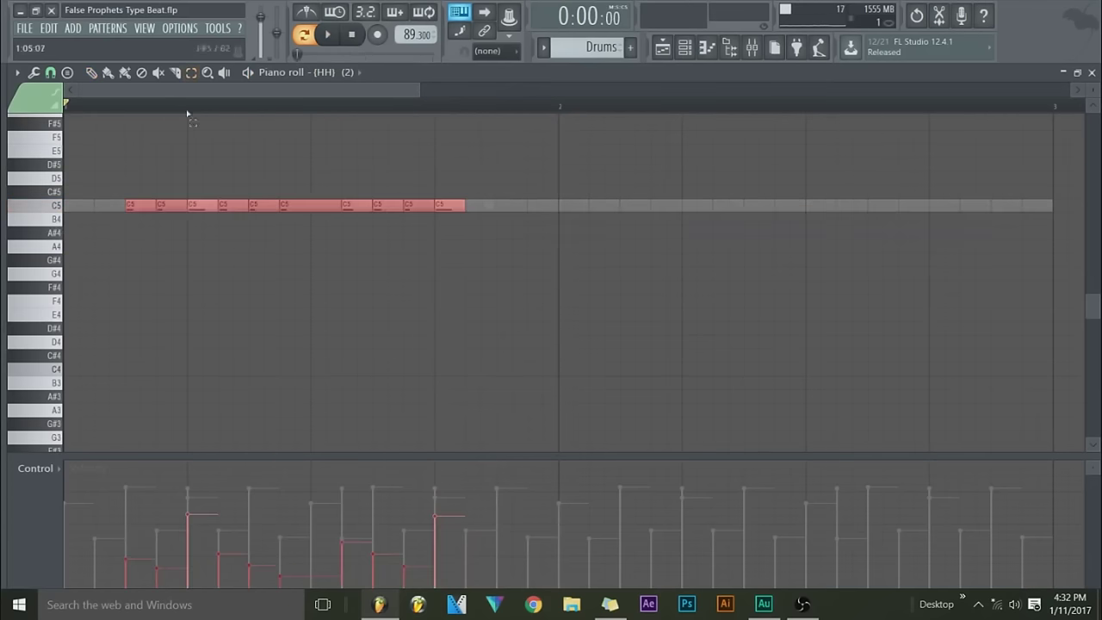
pyautogui.moveTo(142, 204); pyautogui.dragTo(621, 202)
pyautogui.hotkey('ctrl', 'd')
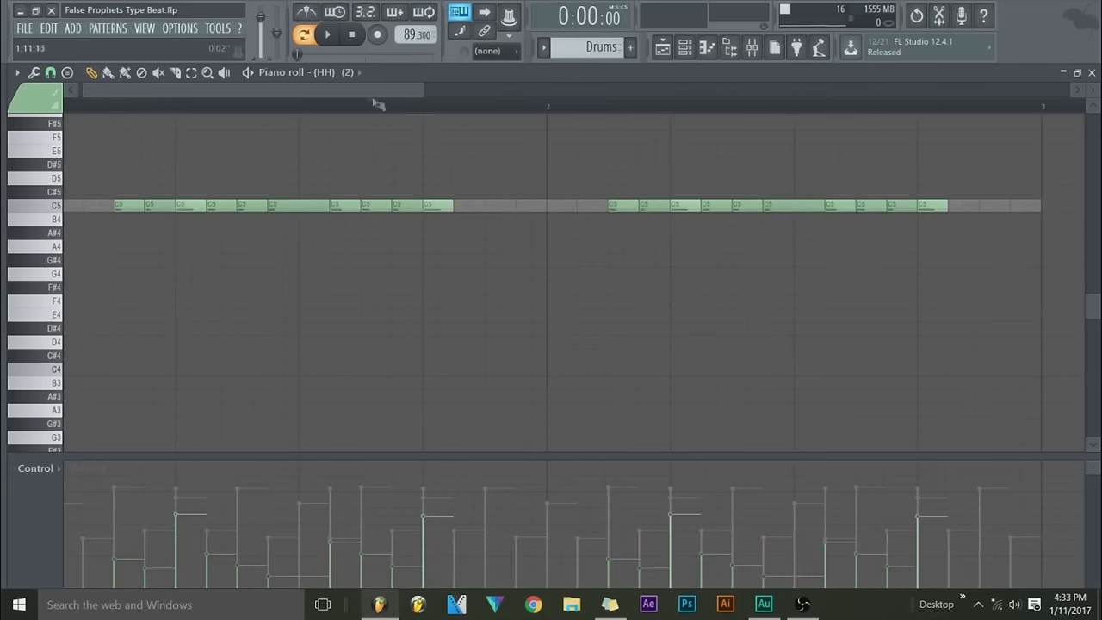
pyautogui.moveTo(372, 92); pyautogui.dragTo(253, 96)
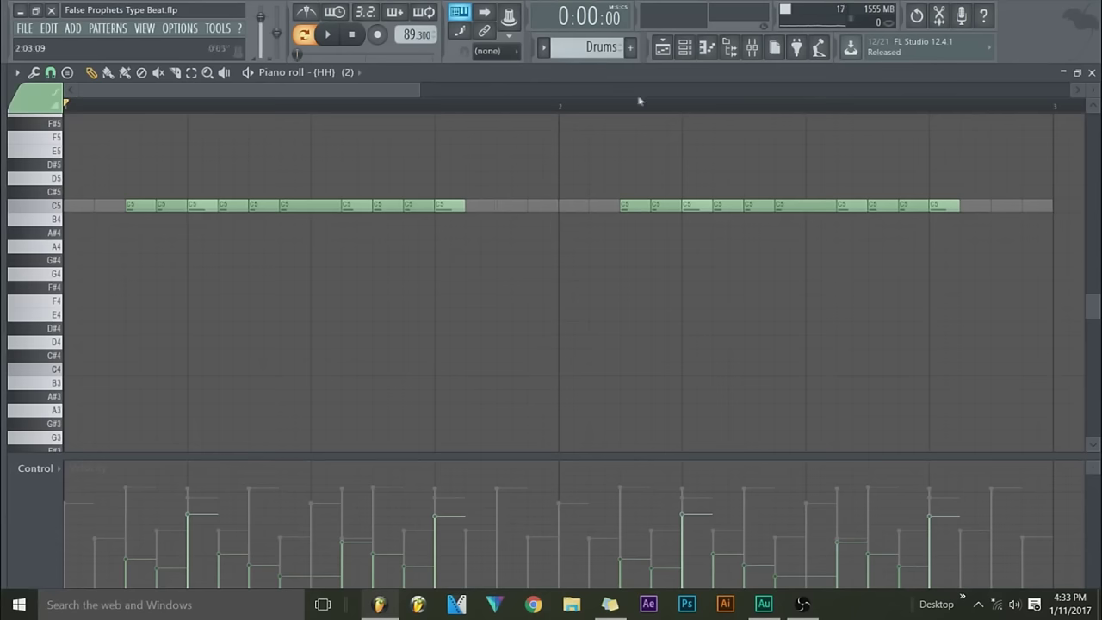
pyautogui.click(800, 605)
pyautogui.click(801, 605)
pyautogui.moveTo(417, 89)
pyautogui.mouseDown()
pyautogui.moveTo(423, 103)
pyautogui.moveTo(480, 109)
pyautogui.moveTo(479, 93)
pyautogui.mouseUp()
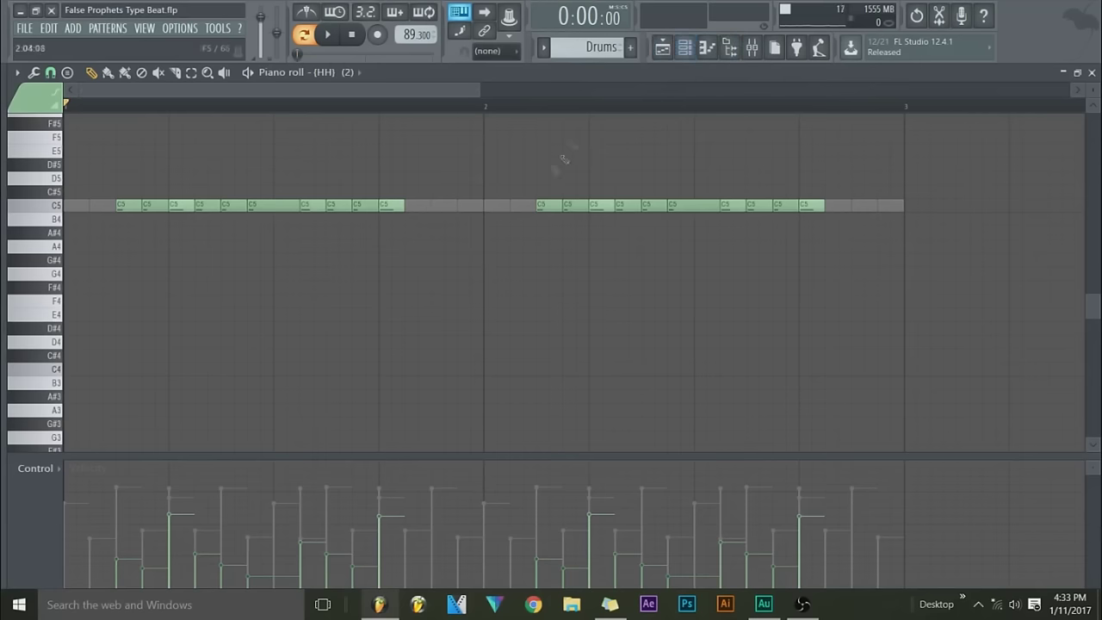
# - Bring up the channel rack and play the drum pattern with both hi-hat layers
pyautogui.click(693, 52)
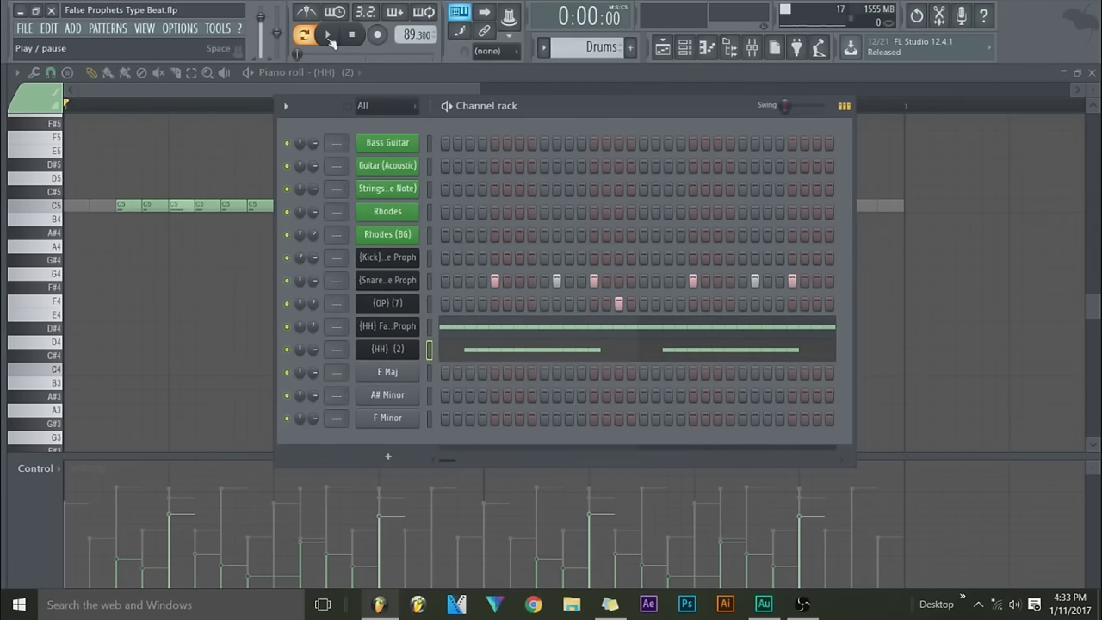
pyautogui.click(328, 36)
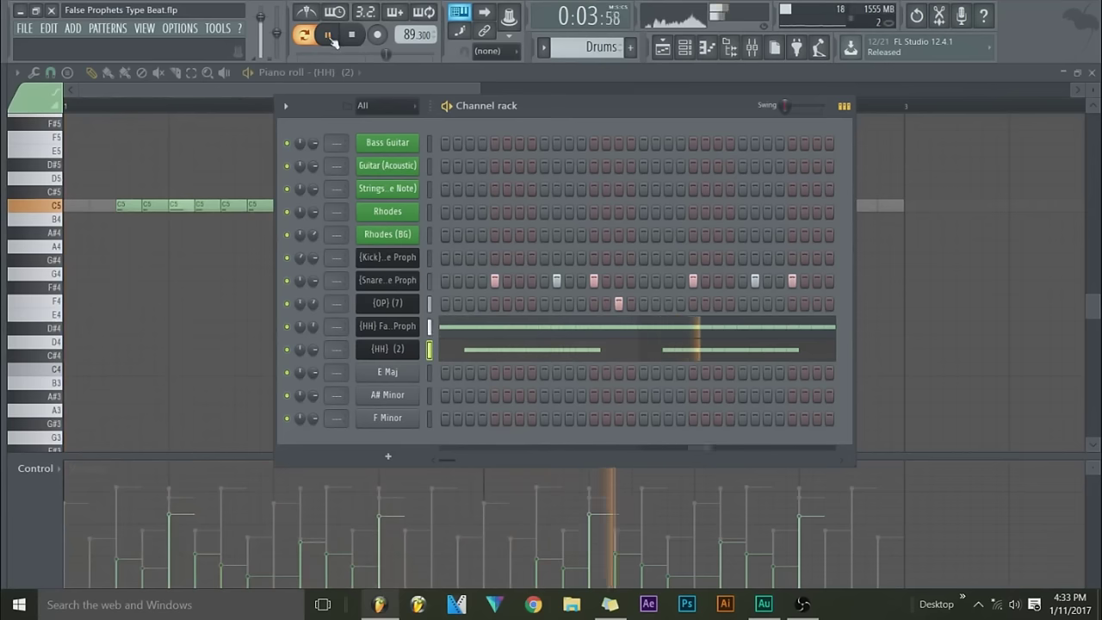
pyautogui.click(354, 37)
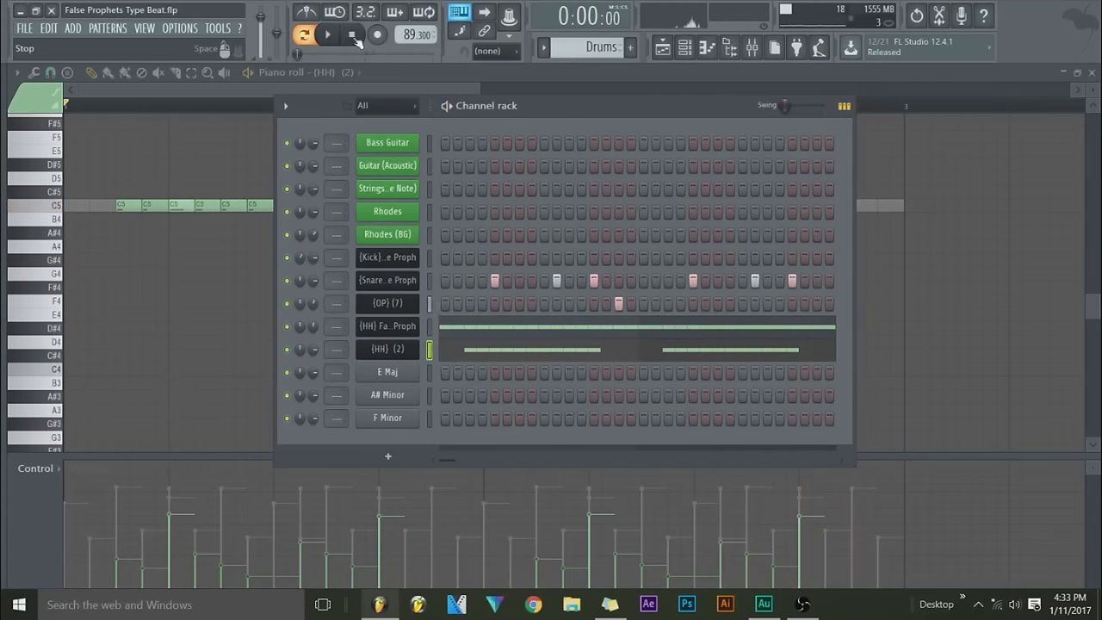
# - Add kicks on steps 1, 3, 4, 8, 11 and 12 of bar 1, playing the pattern partway through
pyautogui.click(444, 256)
pyautogui.click(469, 257)
pyautogui.click(481, 257)
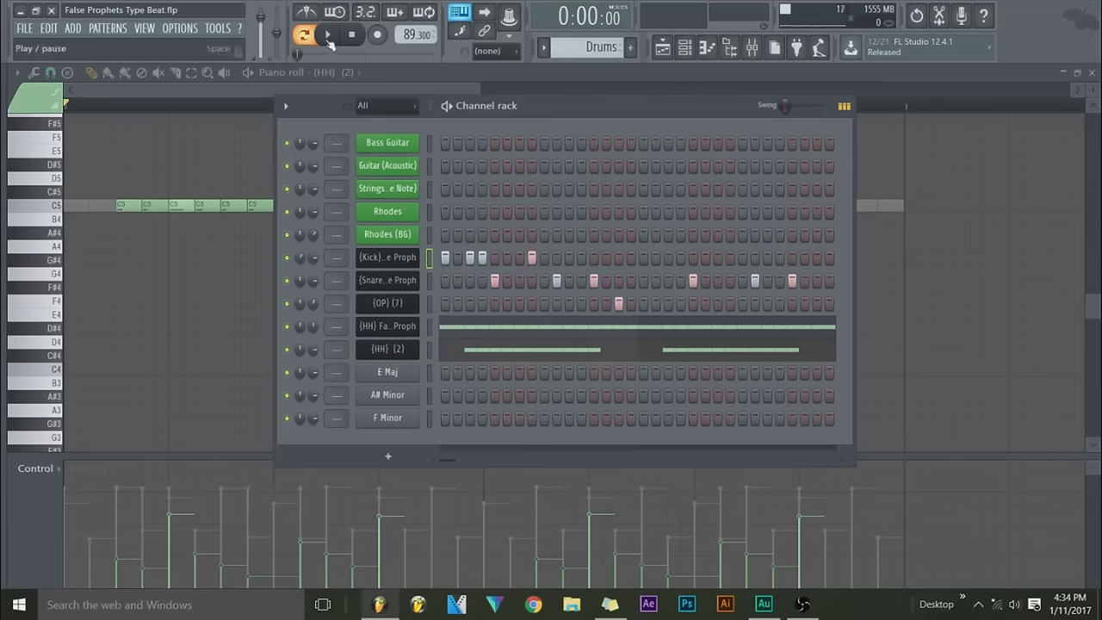
pyautogui.click(328, 37)
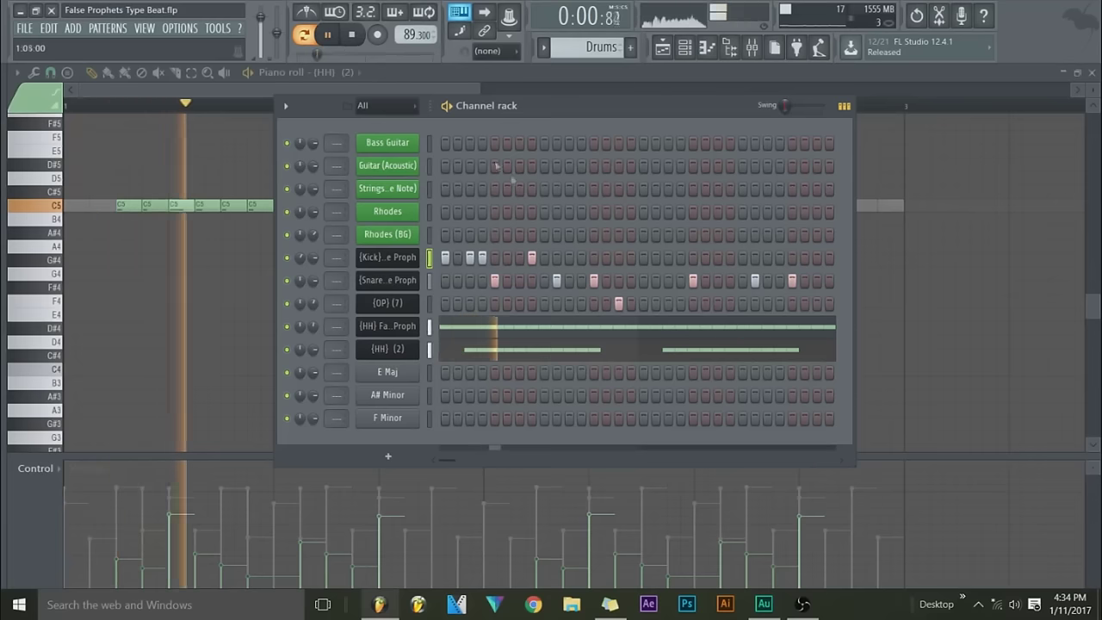
pyautogui.press('space')
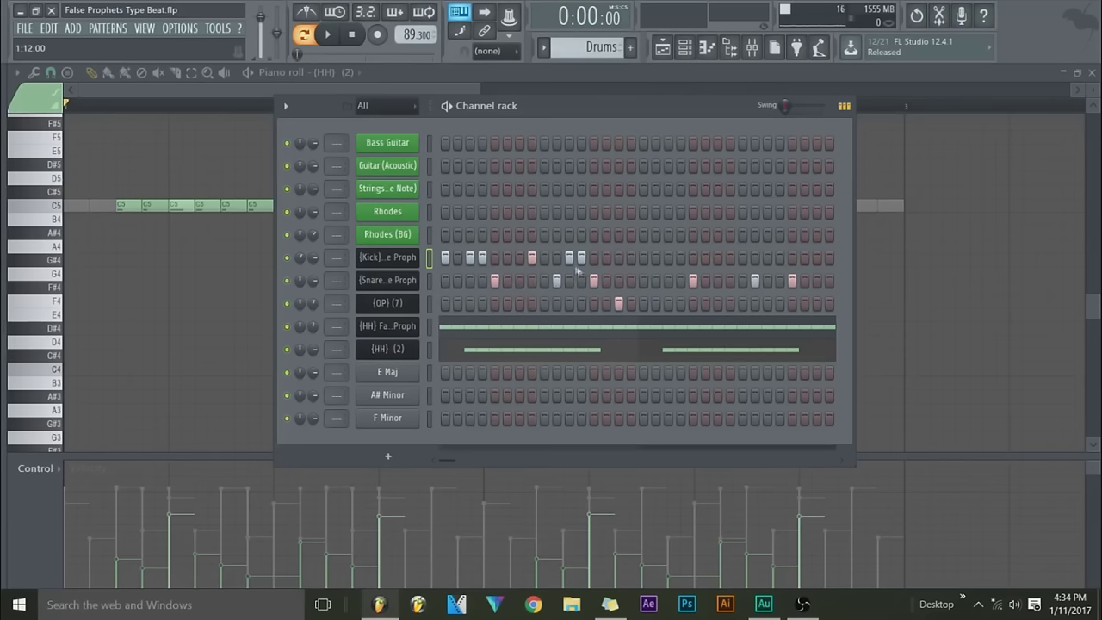
# - Play the pattern and add kicks on step 16 of bar 1 and steps 1, 3 and 4 of bar 2
pyautogui.press('space')
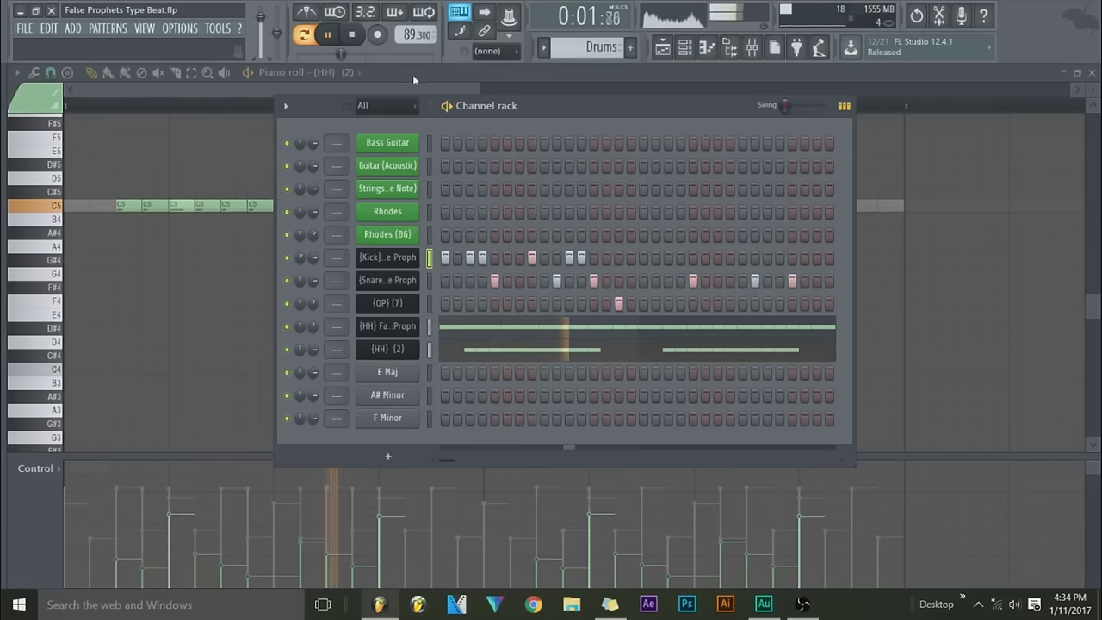
pyautogui.click(631, 258)
pyautogui.click(643, 257)
pyautogui.click(668, 257)
pyautogui.click(680, 257)
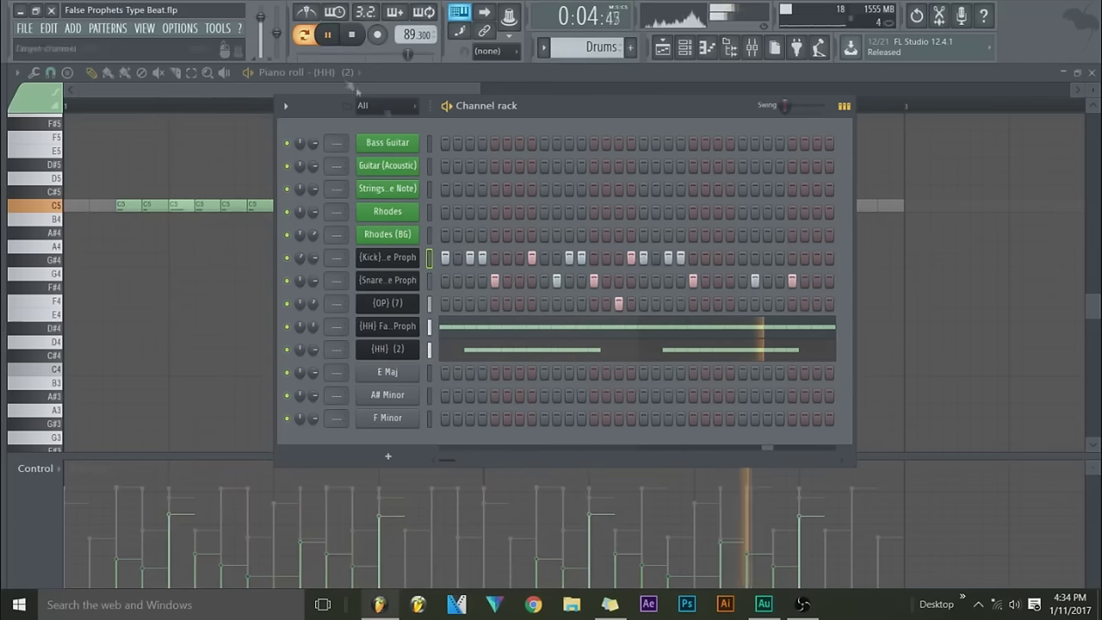
pyautogui.press('space')
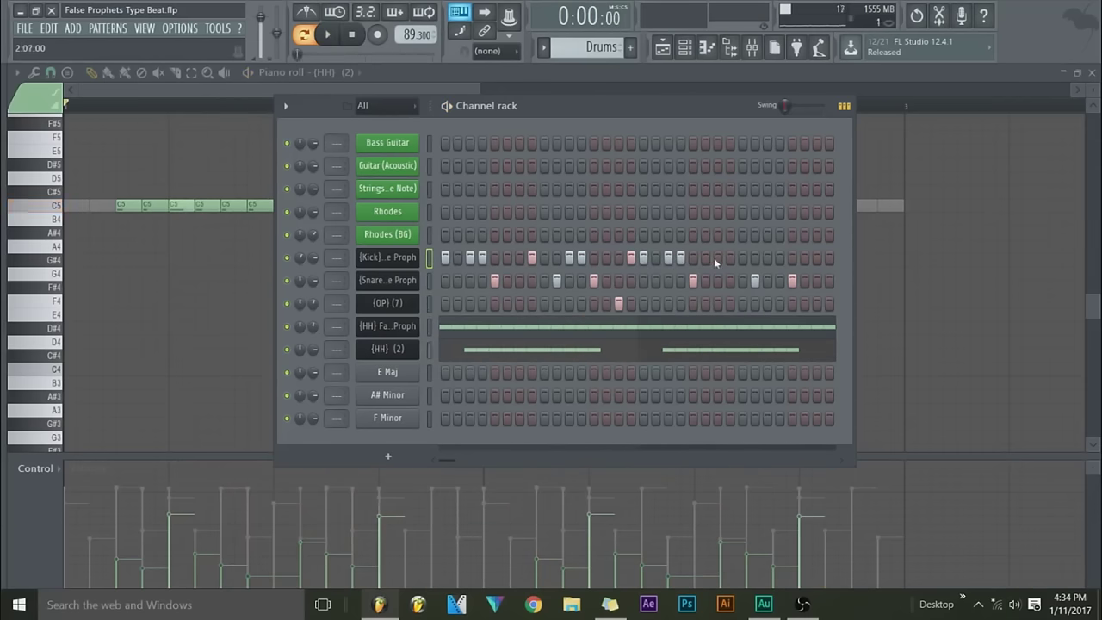
# - Add kicks on steps 8, 11 and 12 of bar 2 and try another on step 16 during playback
pyautogui.click(767, 258)
pyautogui.click(778, 258)
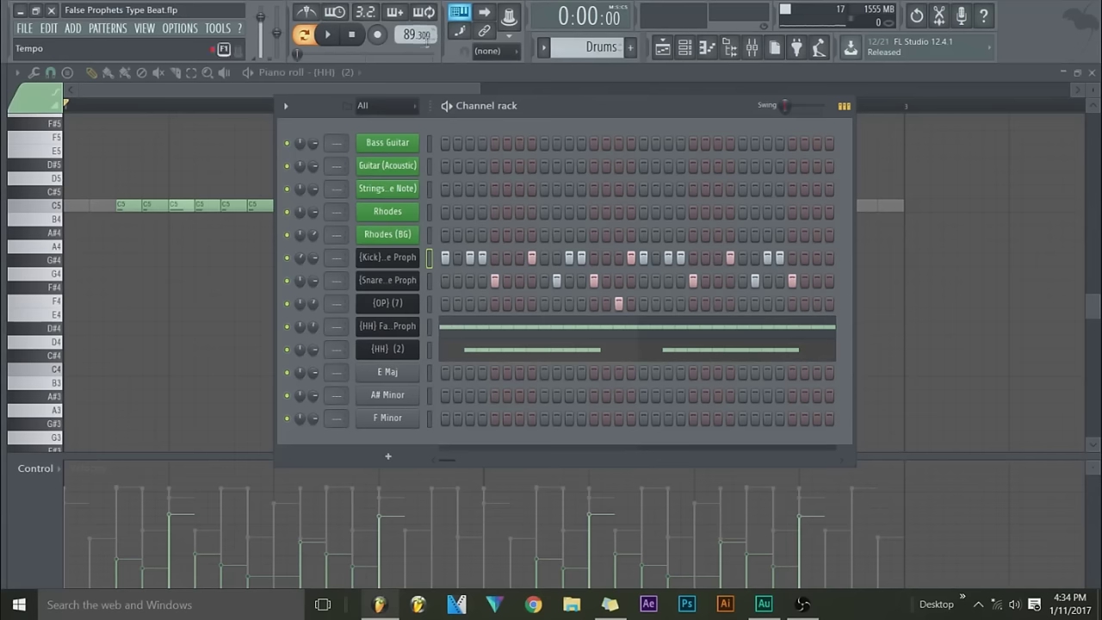
pyautogui.click(328, 35)
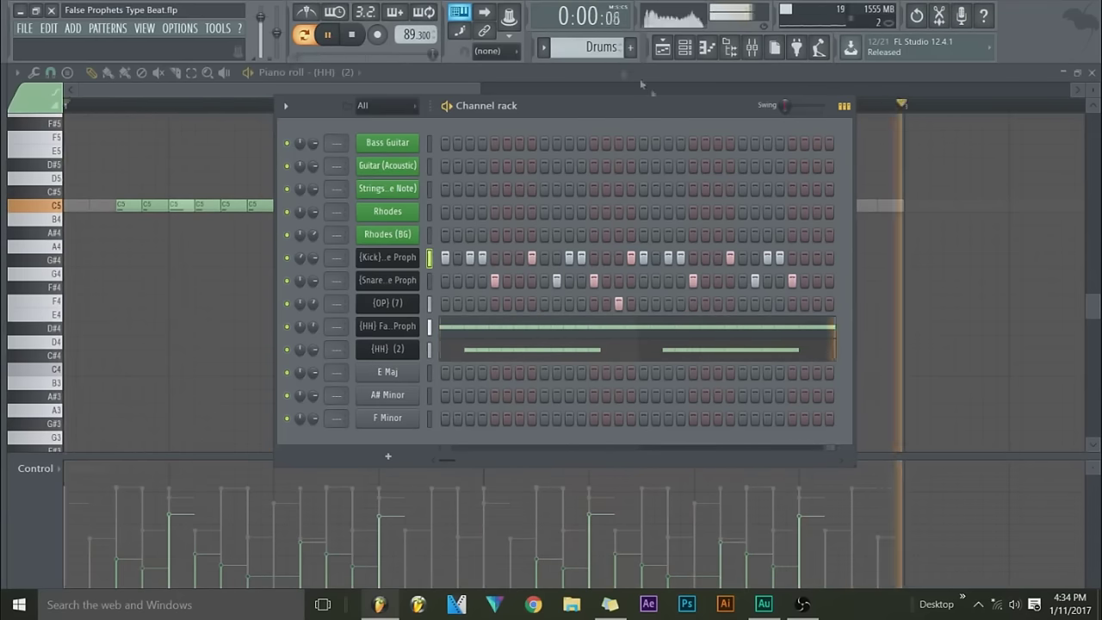
pyautogui.click(829, 259)
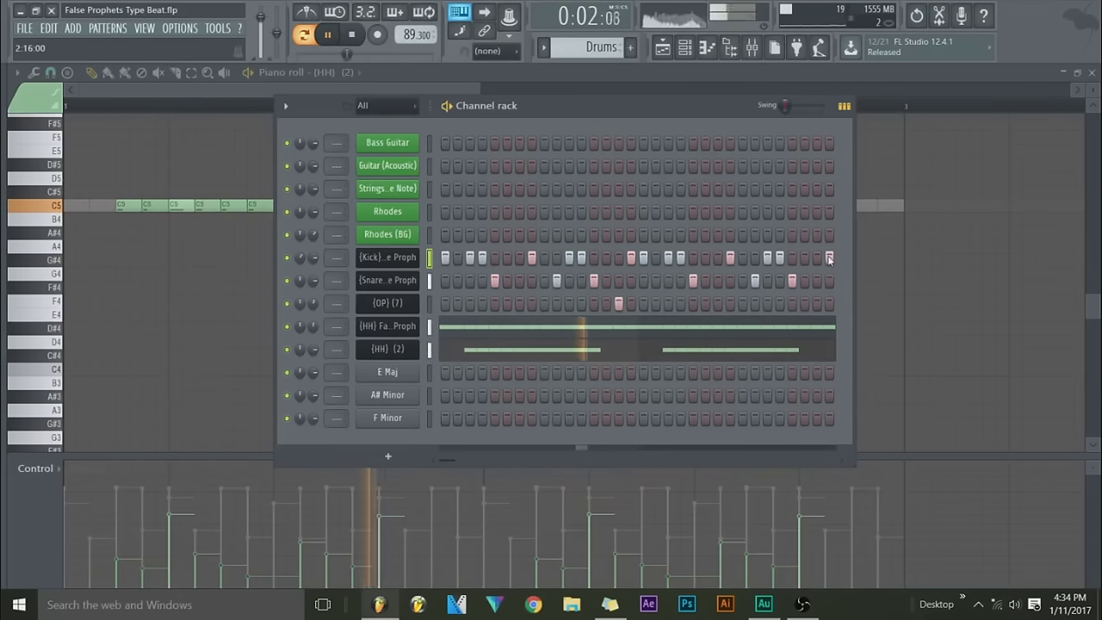
pyautogui.click(353, 35)
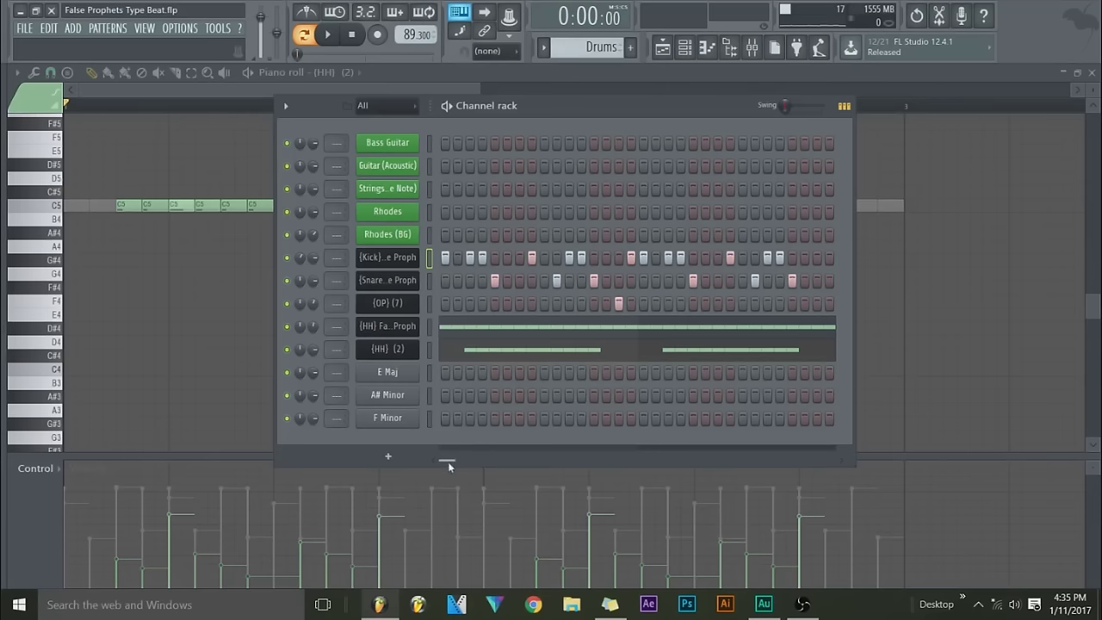
# - Duplicate the two-bar C5 phrase of the (HH) False Proph channel into bars 3 and 4
pyautogui.click(505, 336)
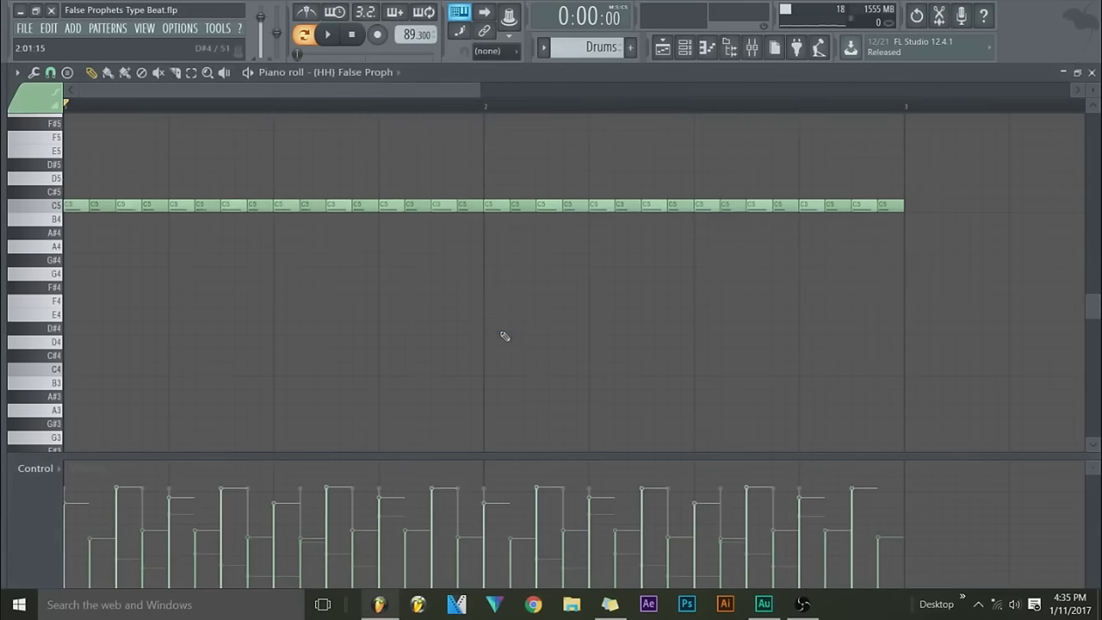
pyautogui.click(191, 72)
pyautogui.moveTo(964, 280); pyautogui.dragTo(897, 206)
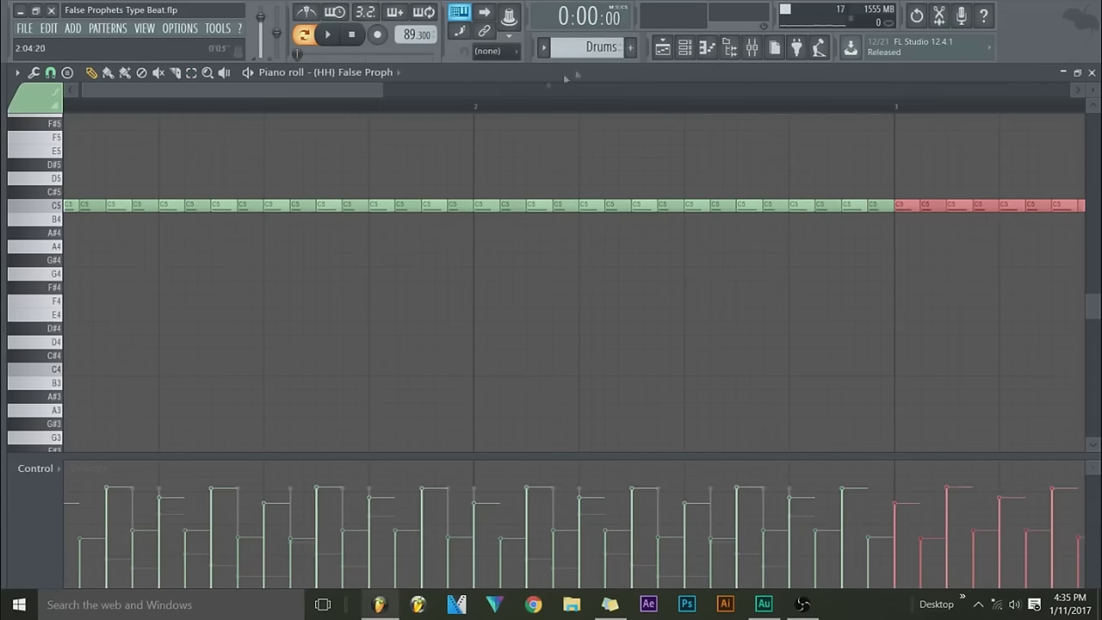
# - Duplicate the two C5 phrases of the (HH) (2) channel into bars 3 and 4 and deselect the notes
pyautogui.click(685, 49)
pyautogui.click(536, 352)
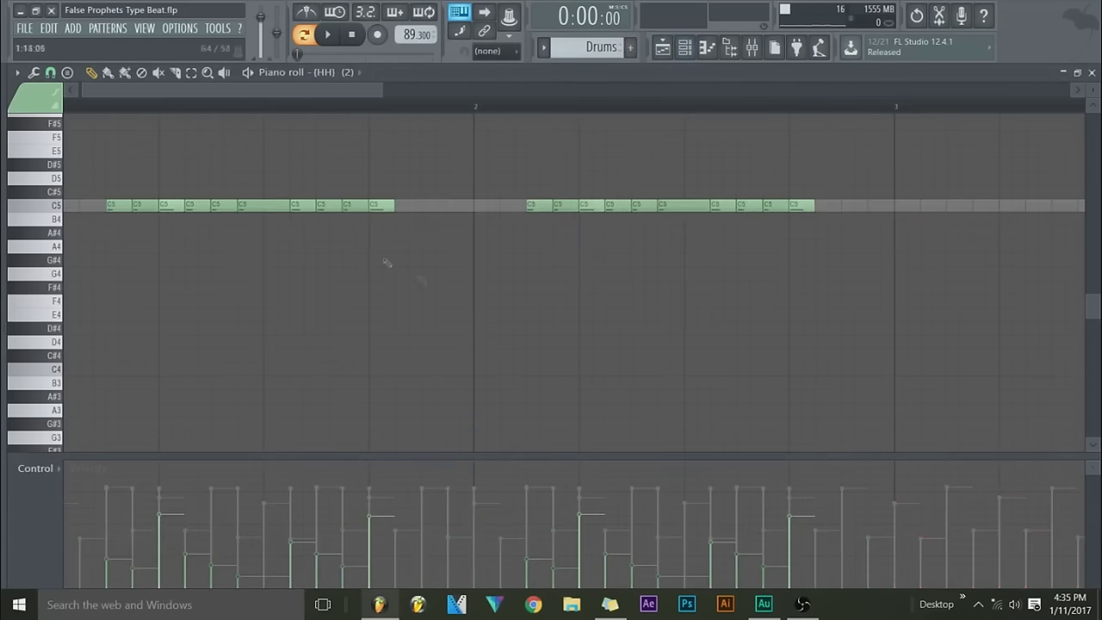
pyautogui.click(191, 73)
pyautogui.moveTo(112, 172); pyautogui.dragTo(927, 278)
pyautogui.click(91, 72)
pyautogui.hotkey('ctrl', 'b')
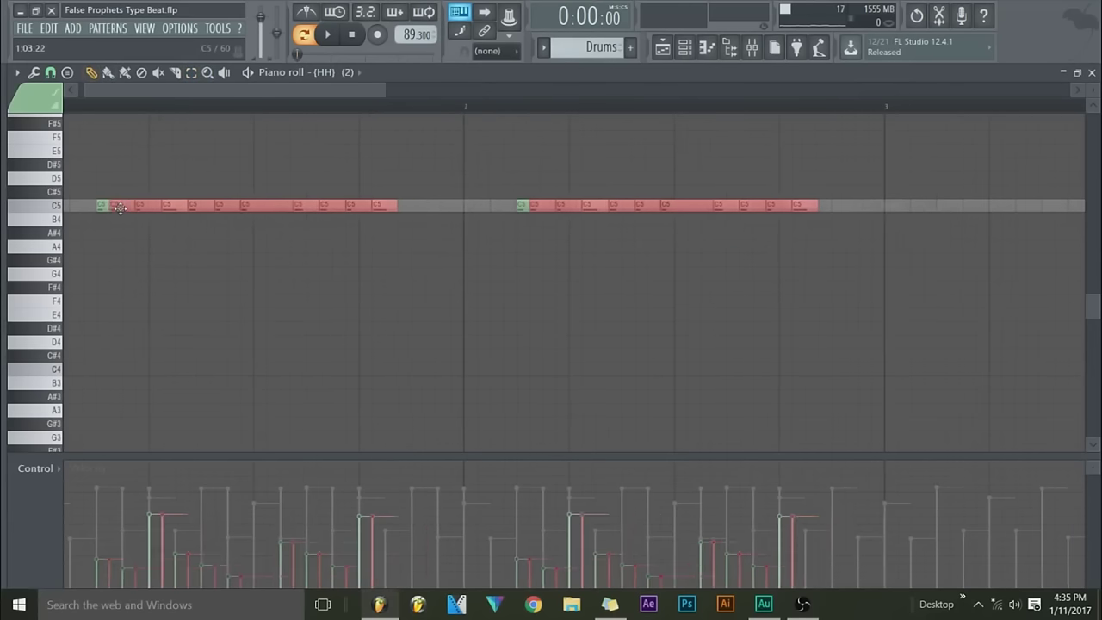
pyautogui.moveTo(448, 205)
pyautogui.mouseDown()
pyautogui.moveTo(1005, 212)
pyautogui.moveTo(931, 213)
pyautogui.moveTo(943, 213)
pyautogui.mouseUp()
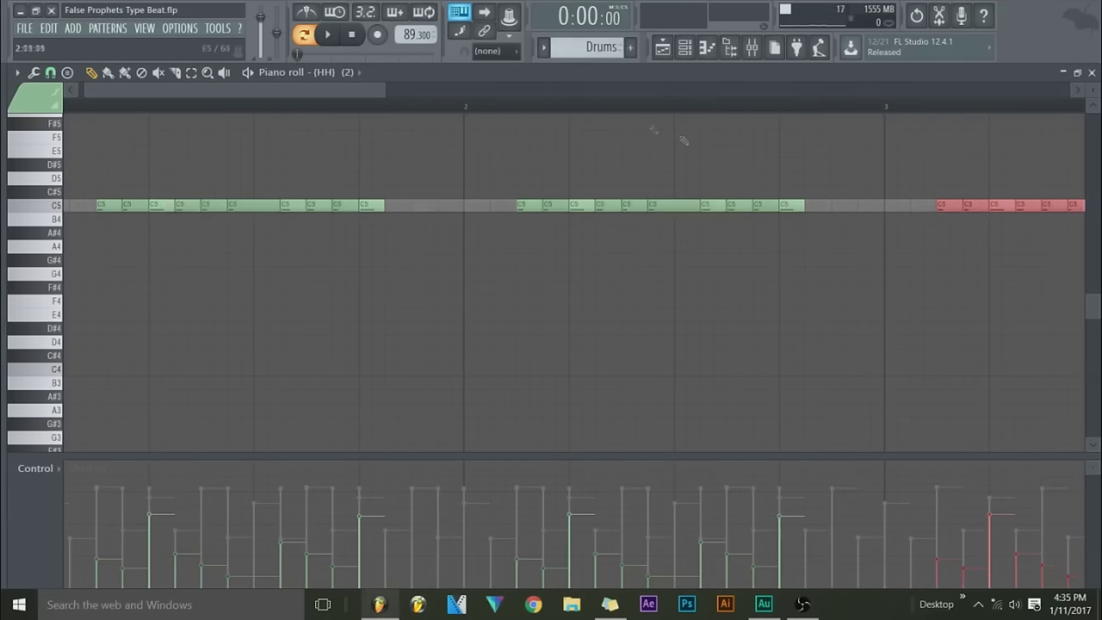
pyautogui.scroll(-3, 594, 110)
pyautogui.click(624, 160)
# - Add snares on steps 5 and 13 of both bar 3 and bar 4 in the channel rack
pyautogui.click(684, 49)
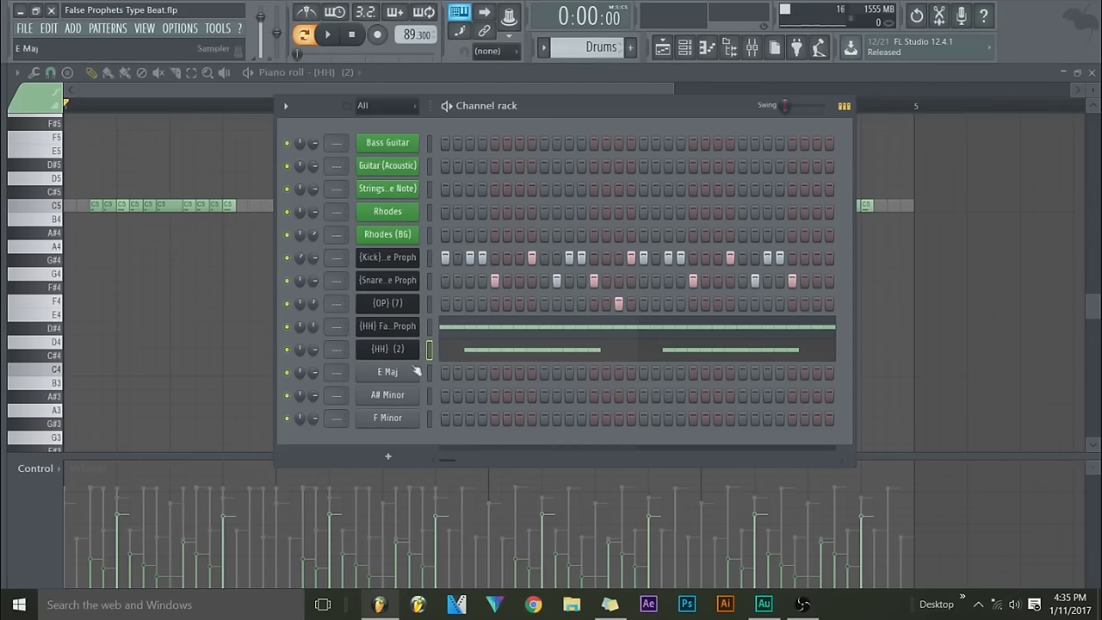
pyautogui.click(430, 325)
pyautogui.click(429, 303)
pyautogui.moveTo(446, 461); pyautogui.dragTo(815, 452)
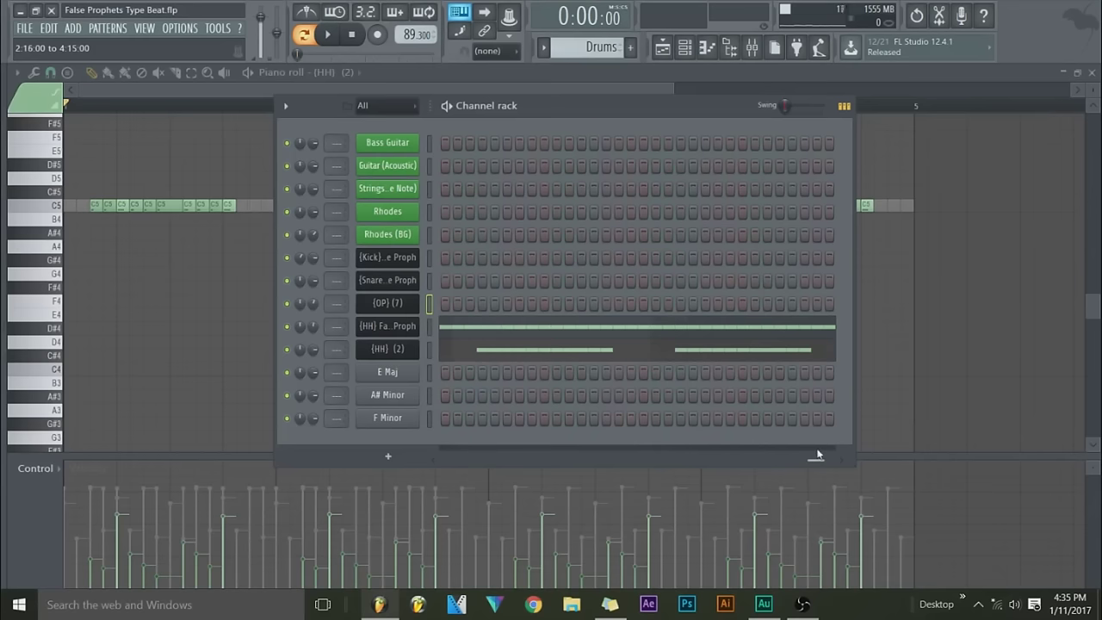
pyautogui.moveTo(831, 457); pyautogui.dragTo(804, 469)
pyautogui.click(519, 281)
pyautogui.click(617, 281)
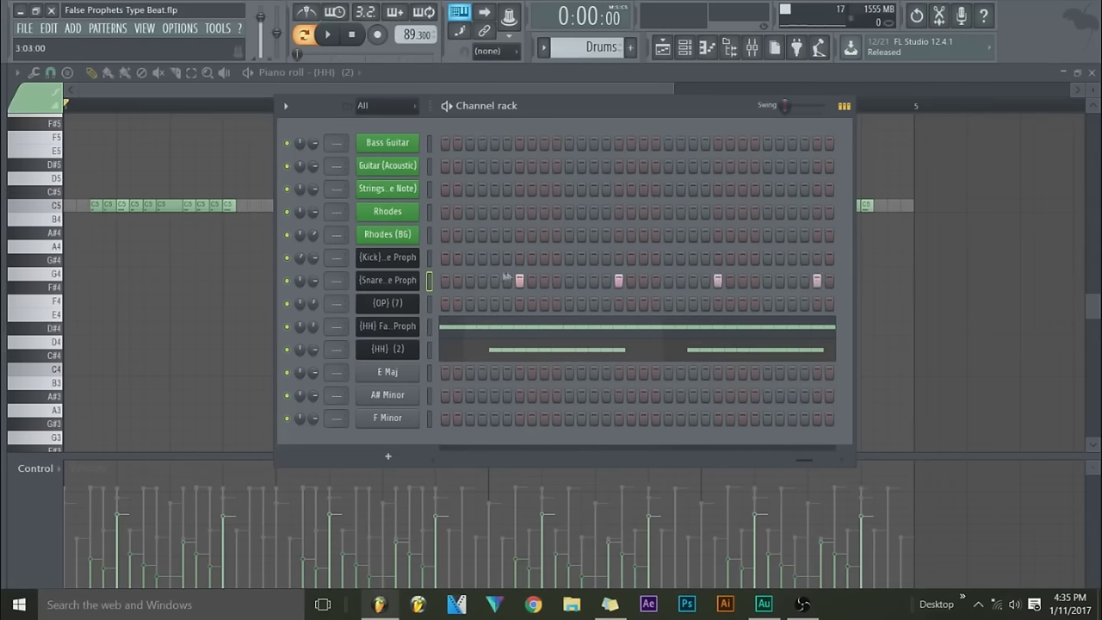
# - Add kicks on steps 1, 8, 11 and 12 and extra snares on steps 3 and 10 of bar 3
pyautogui.click(468, 256)
pyautogui.moveTo(802, 459); pyautogui.dragTo(828, 461)
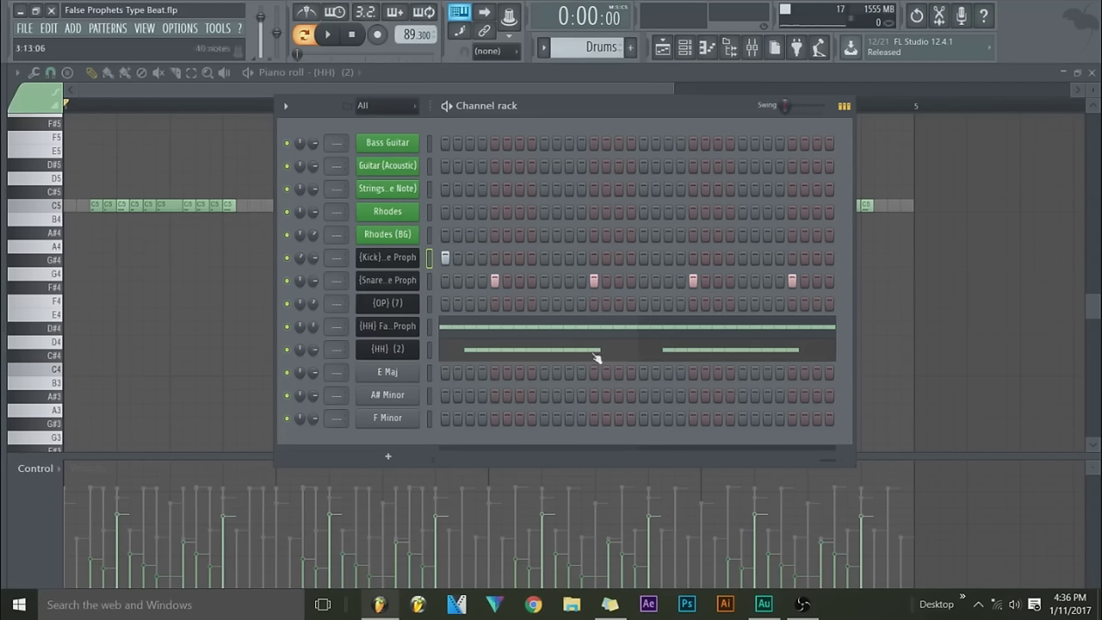
pyautogui.click(468, 284)
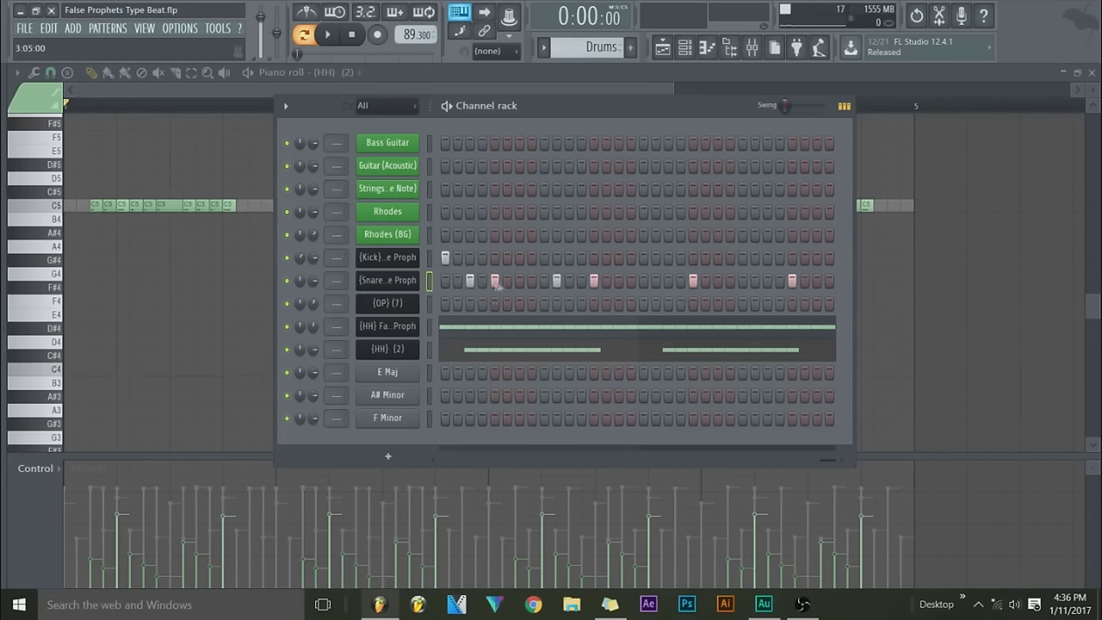
pyautogui.click(531, 257)
pyautogui.click(519, 259)
pyautogui.click(568, 257)
pyautogui.click(581, 257)
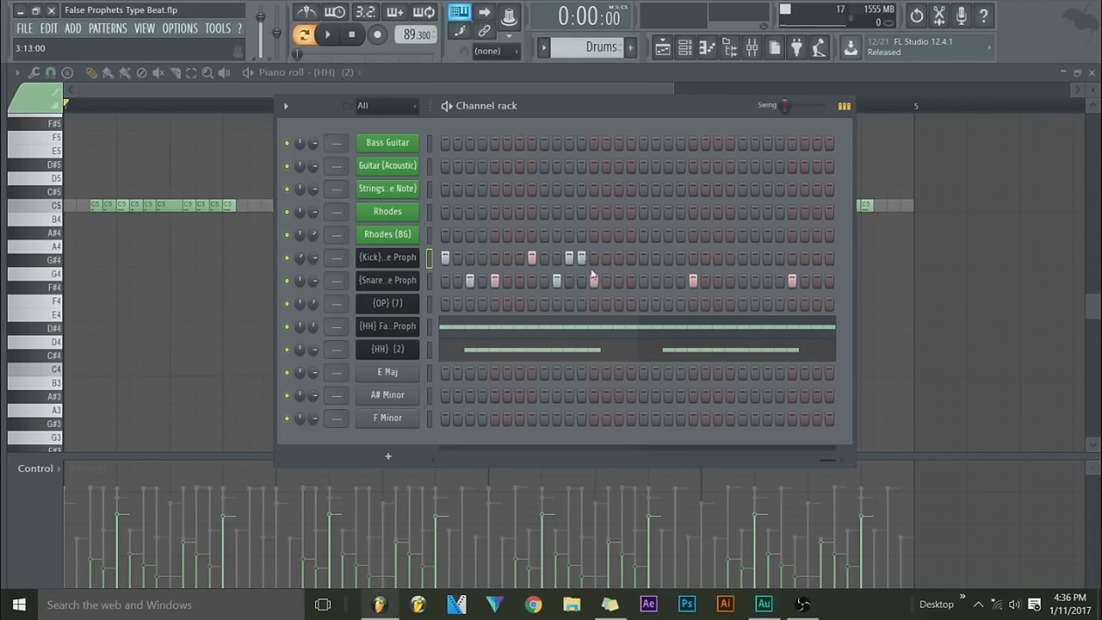
# - Add an (OP) (7) percussion hit on step 15 of bar 3 and play the pattern
pyautogui.click(618, 303)
pyautogui.click(328, 35)
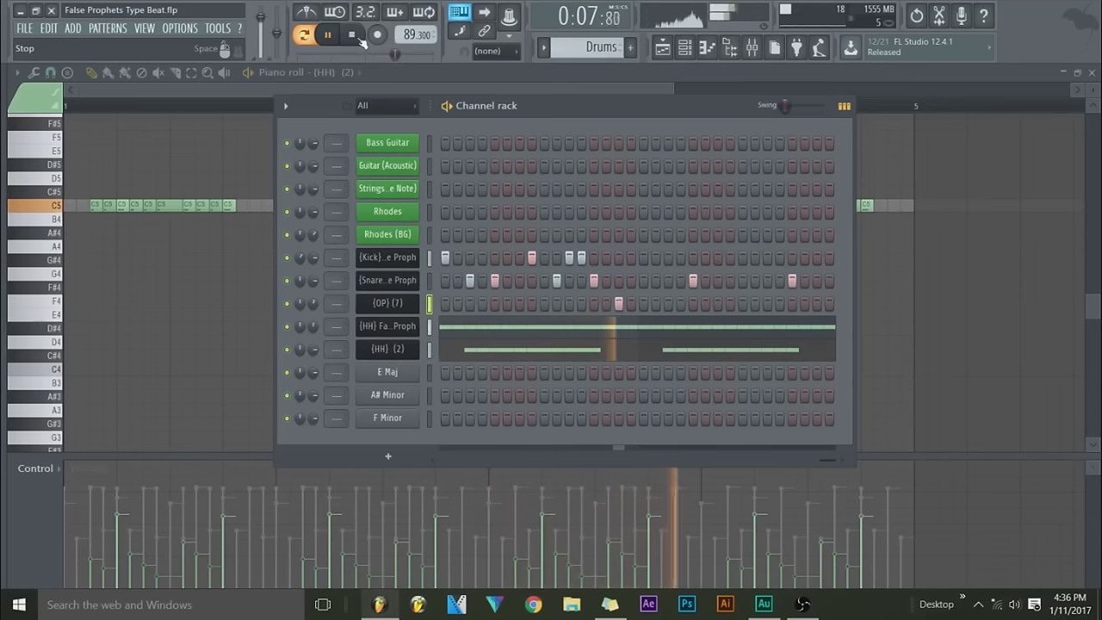
pyautogui.click(358, 38)
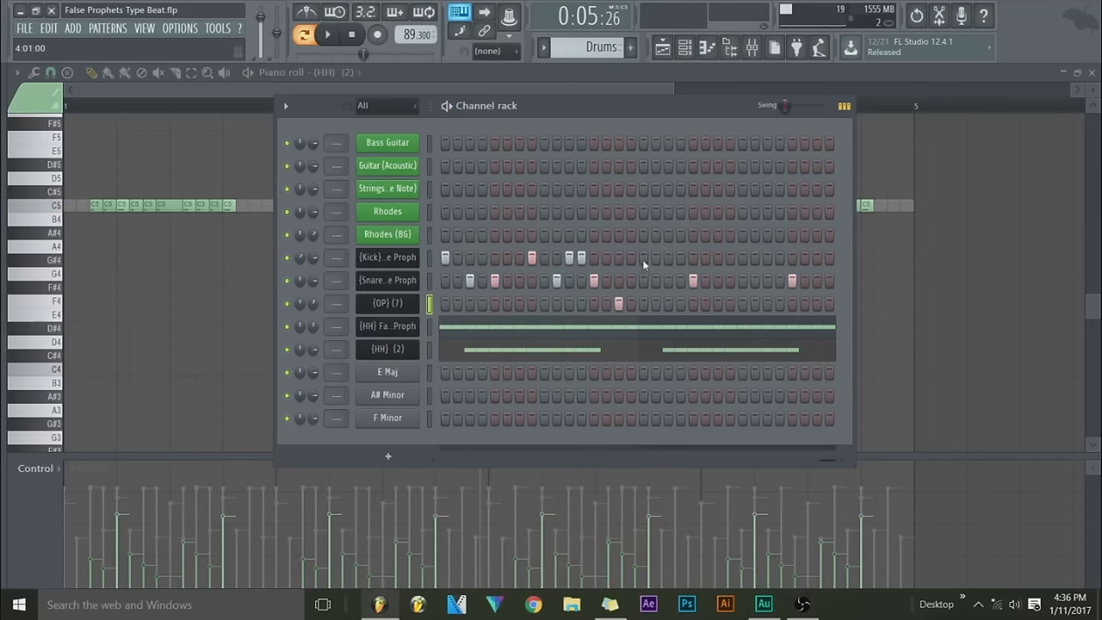
# - Add kicks on step 16 of bar 3 and steps 1, 3, 4, 8, 11, 12 and 16 of bar 4, and play the pattern
pyautogui.moveTo(633, 260); pyautogui.dragTo(641, 259)
pyautogui.moveTo(669, 259); pyautogui.dragTo(680, 262)
pyautogui.click(766, 260)
pyautogui.moveTo(766, 262); pyautogui.dragTo(775, 263)
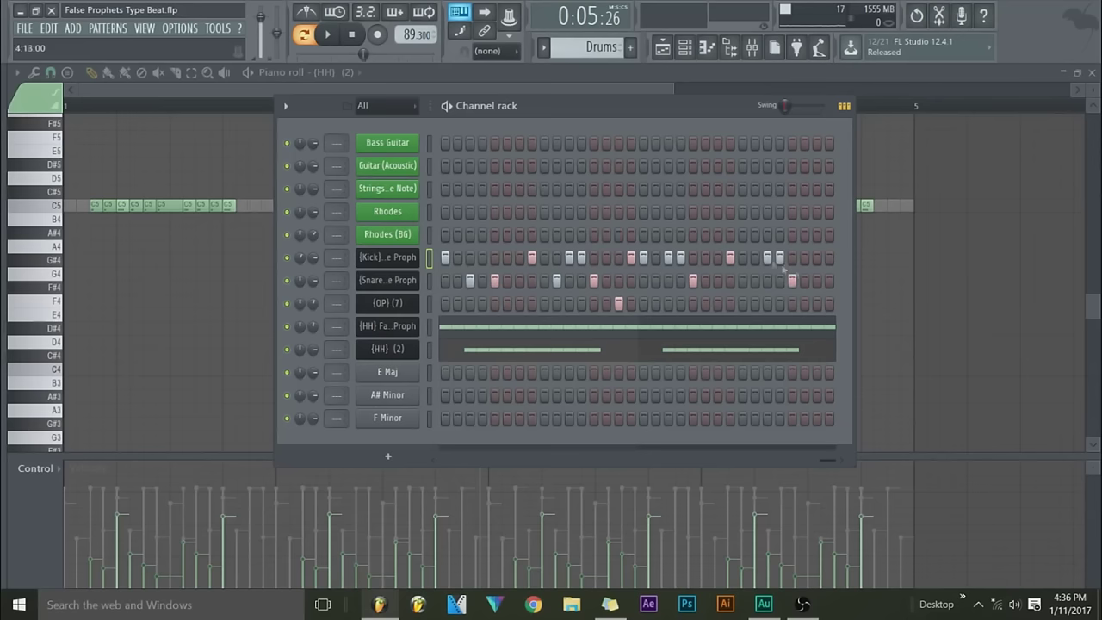
pyautogui.click(829, 259)
pyautogui.click(328, 35)
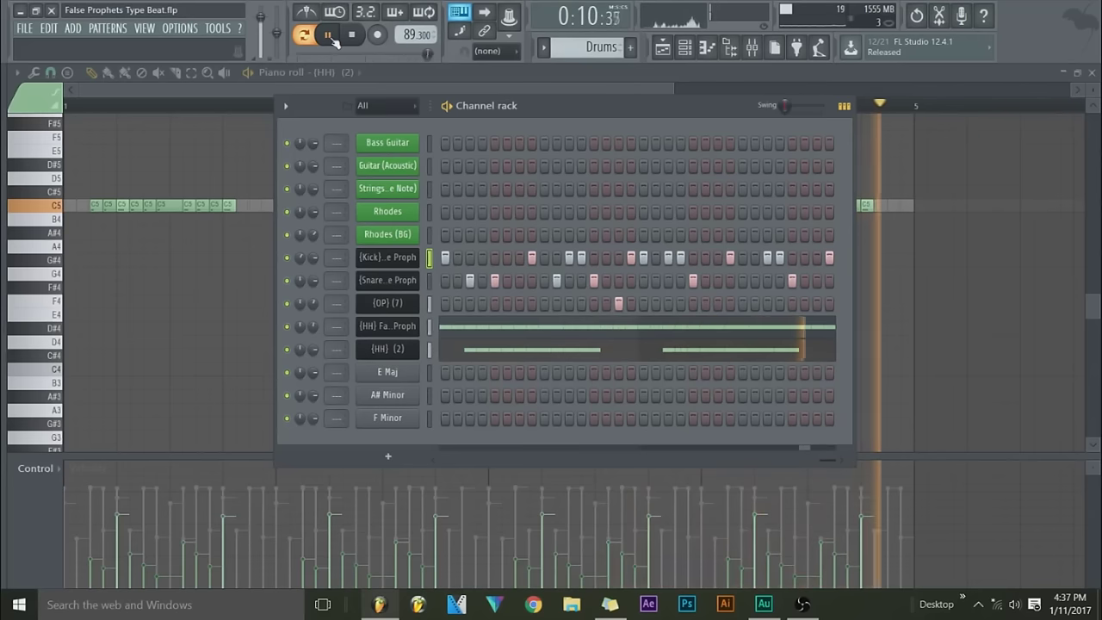
pyautogui.click(353, 38)
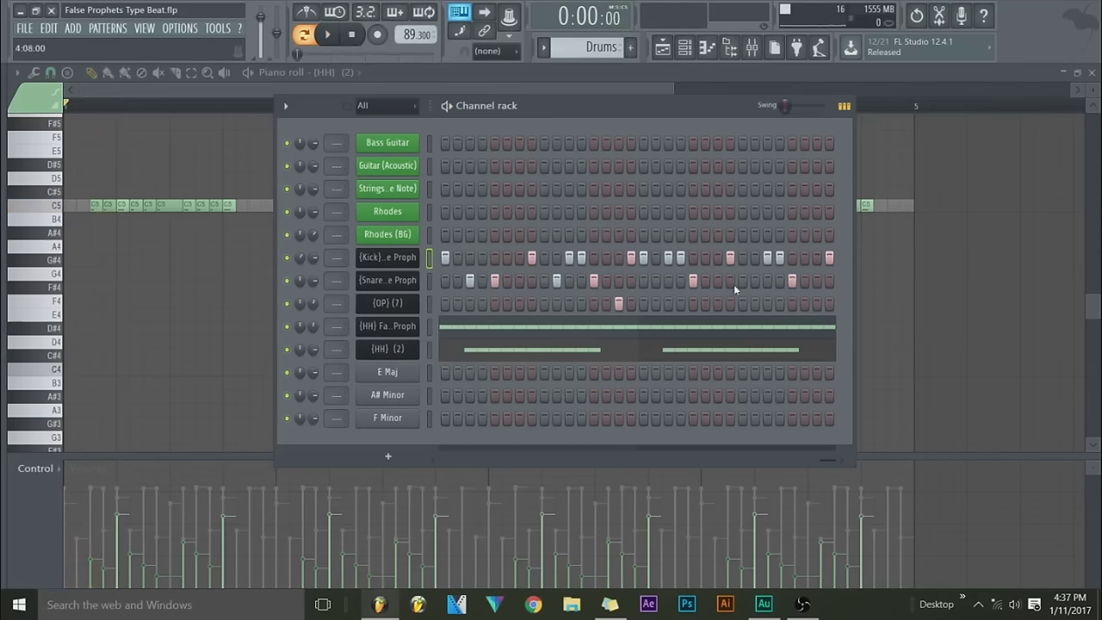
# - Compare the kick and snare steps of bars 1 and 2 with those of bars 3 and 4
pyautogui.moveTo(825, 460); pyautogui.dragTo(892, 450)
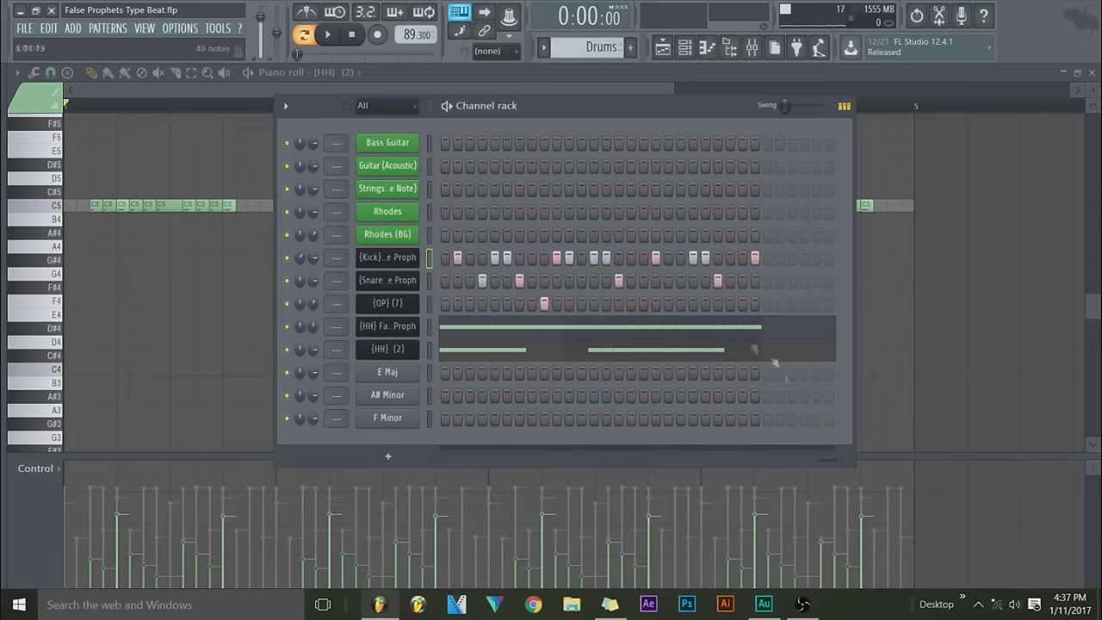
pyautogui.moveTo(828, 462); pyautogui.dragTo(358, 459)
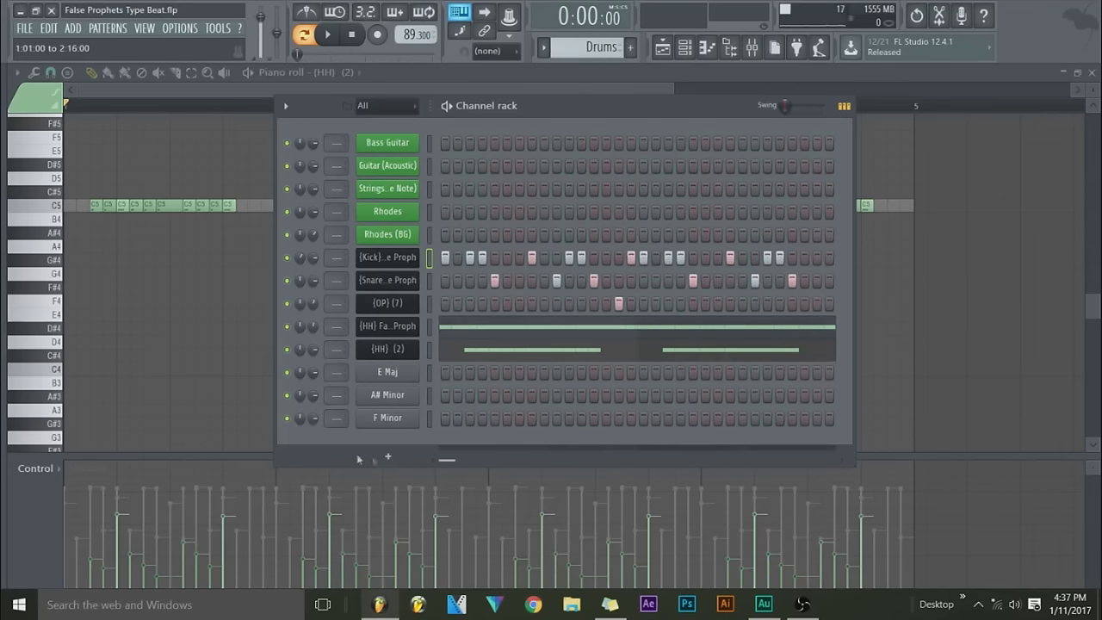
pyautogui.moveTo(358, 456); pyautogui.dragTo(825, 454)
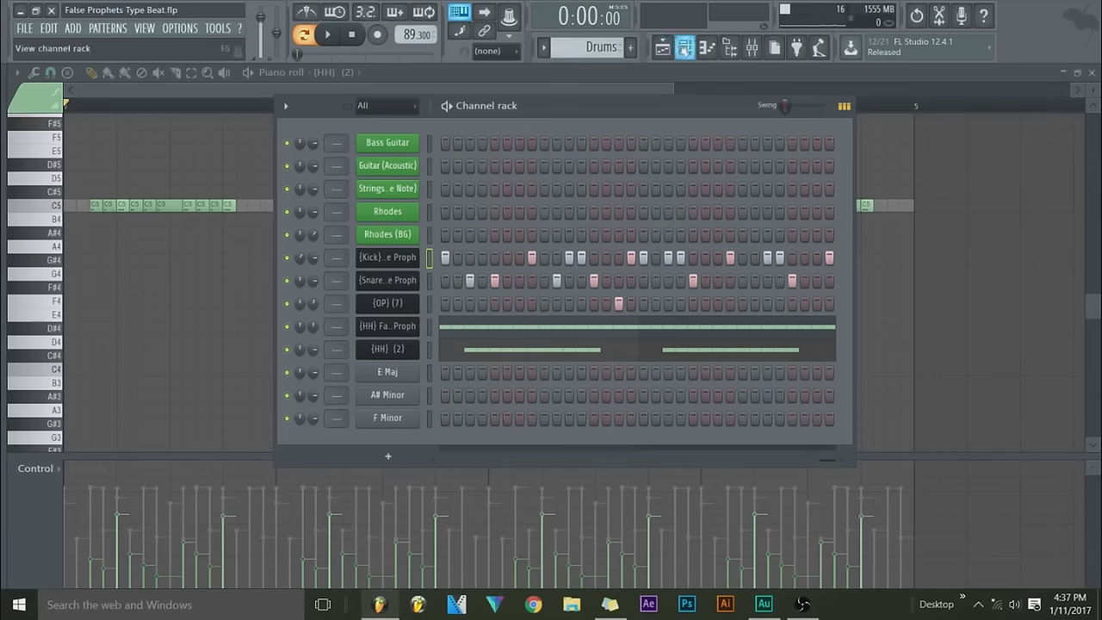
# - View the Instruments and Drums clips in the playlist and show the Instruments pattern in the channel rack
pyautogui.click(662, 50)
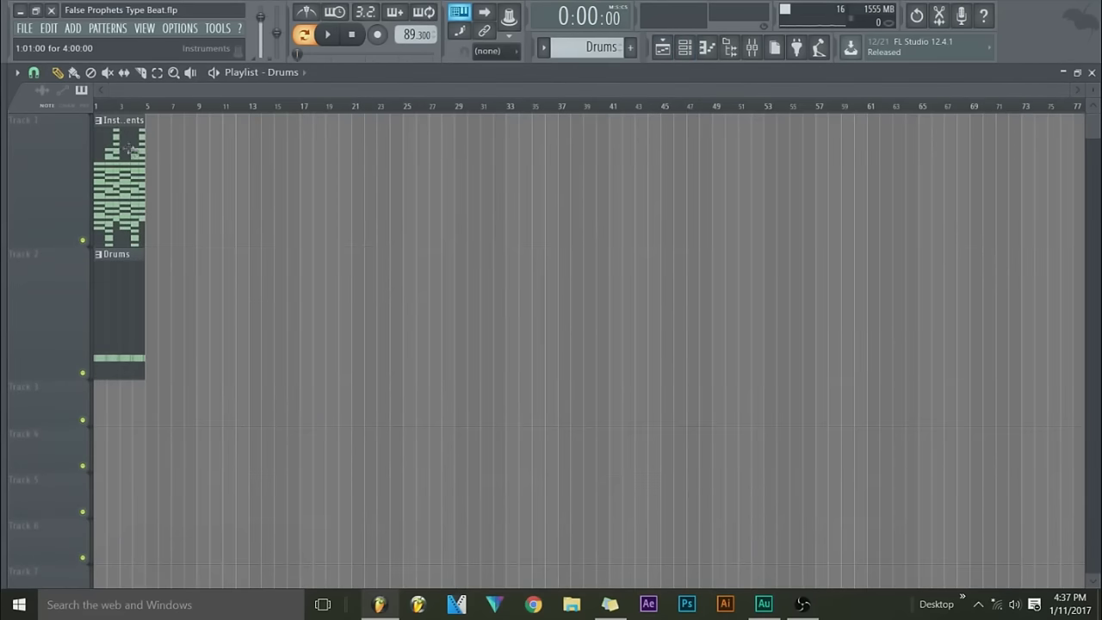
pyautogui.click(684, 49)
pyautogui.scroll(1, 569, 47)
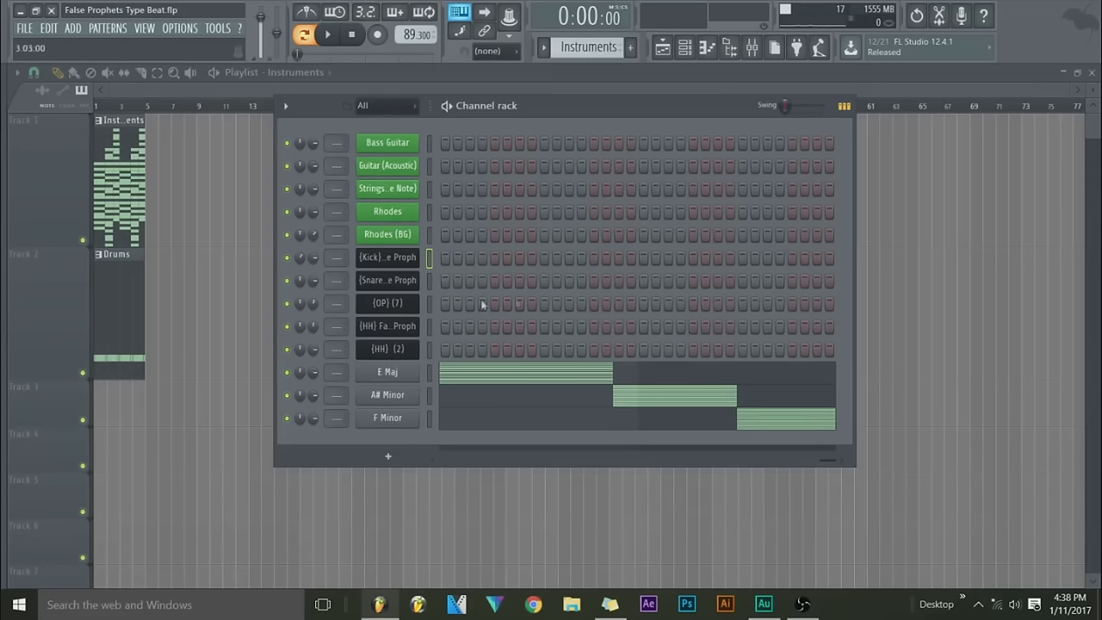
pyautogui.click(802, 603)
pyautogui.click(802, 604)
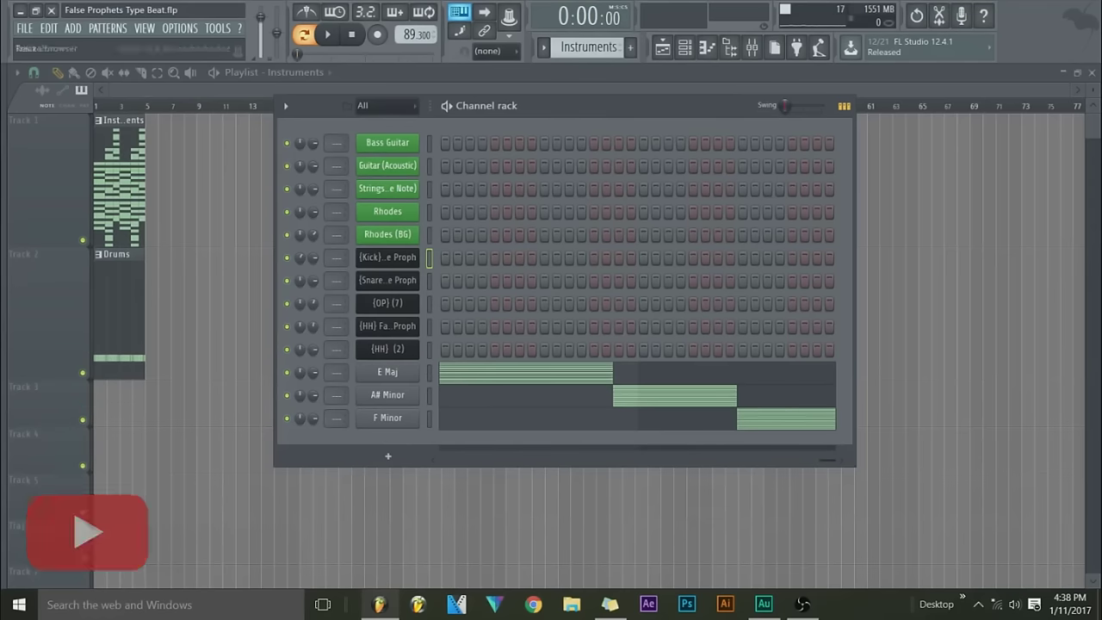
# - Examine the full range of notes in the E Maj channel's piano roll, enlarging the note area
pyautogui.click(458, 377)
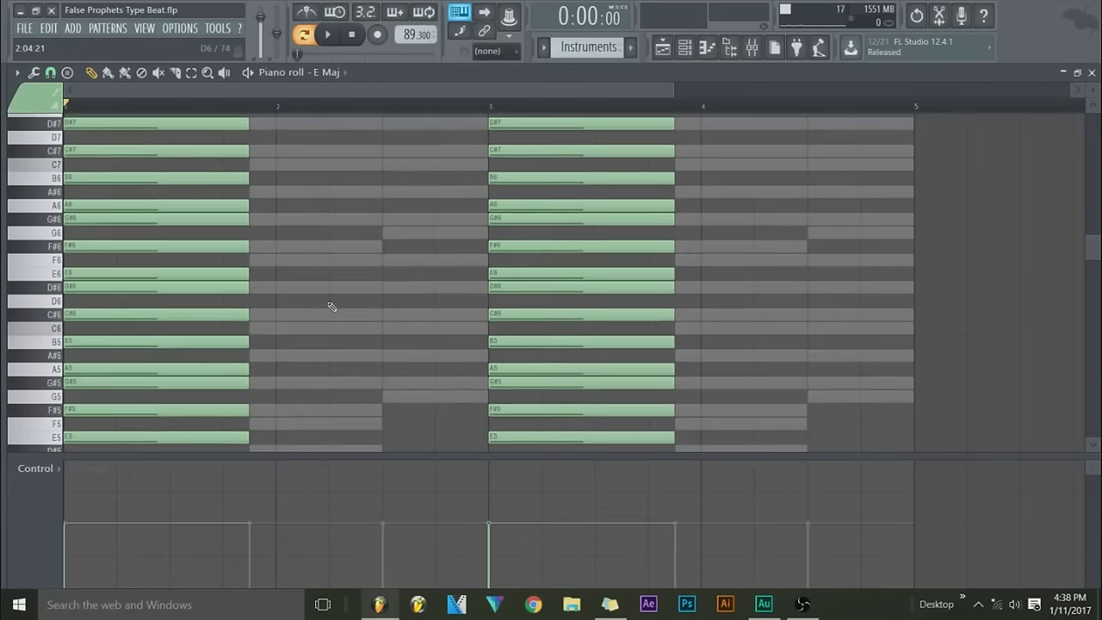
pyautogui.scroll(3, 331, 307)
pyautogui.scroll(-4, 331, 306)
pyautogui.moveTo(401, 456); pyautogui.dragTo(379, 522)
pyautogui.scroll(2, 303, 385)
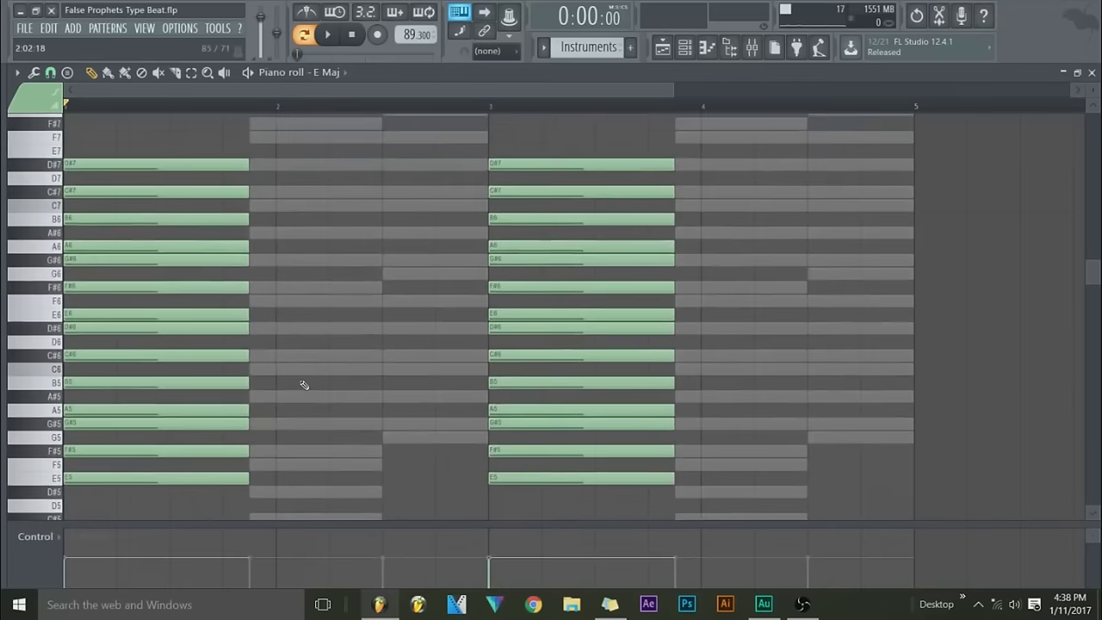
# - Examine the A# Minor channel's notes in the piano roll from highest to lowest
pyautogui.click(697, 47)
pyautogui.click(575, 402)
pyautogui.scroll(3, 422, 280)
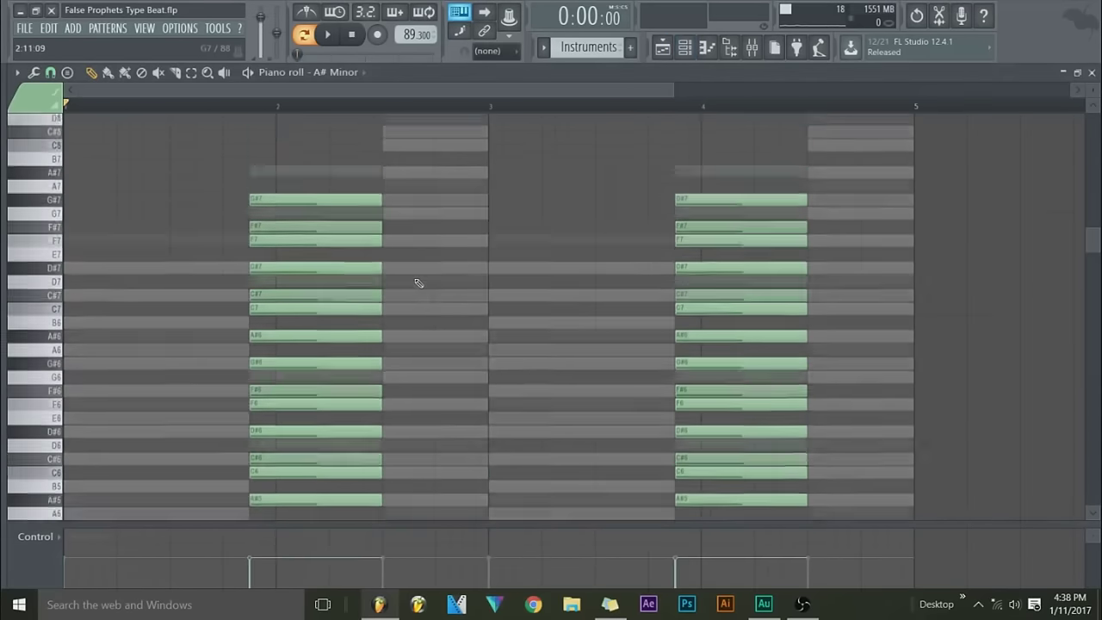
pyautogui.scroll(-4, 388, 216)
pyautogui.scroll(-2, 362, 110)
pyautogui.scroll(-1, 359, 196)
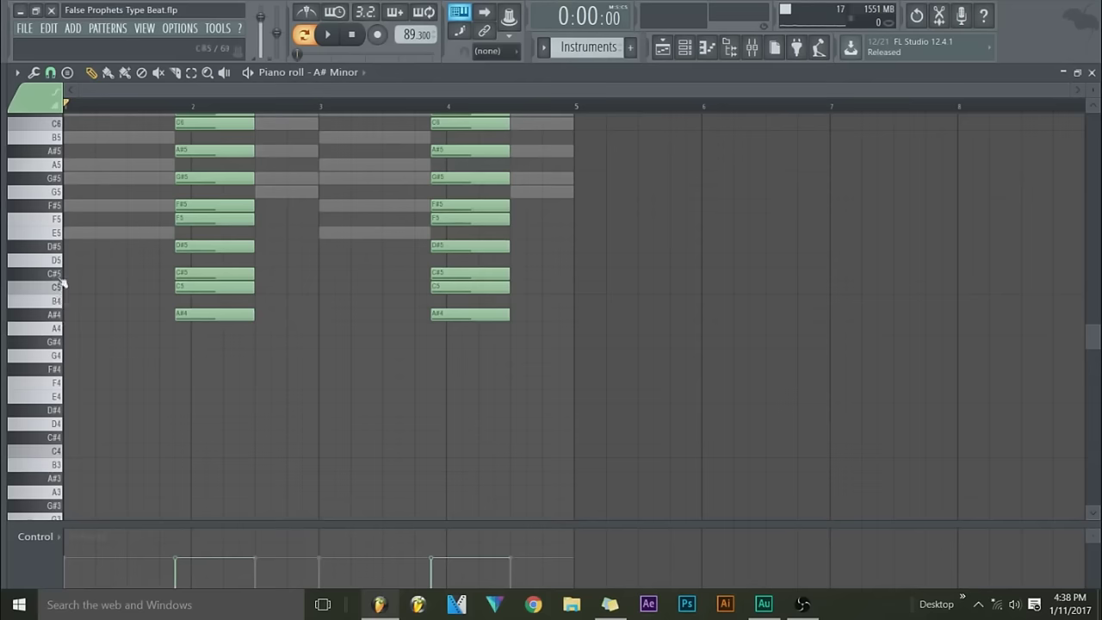
pyautogui.scroll(2, 62, 284)
pyautogui.scroll(2, 55, 392)
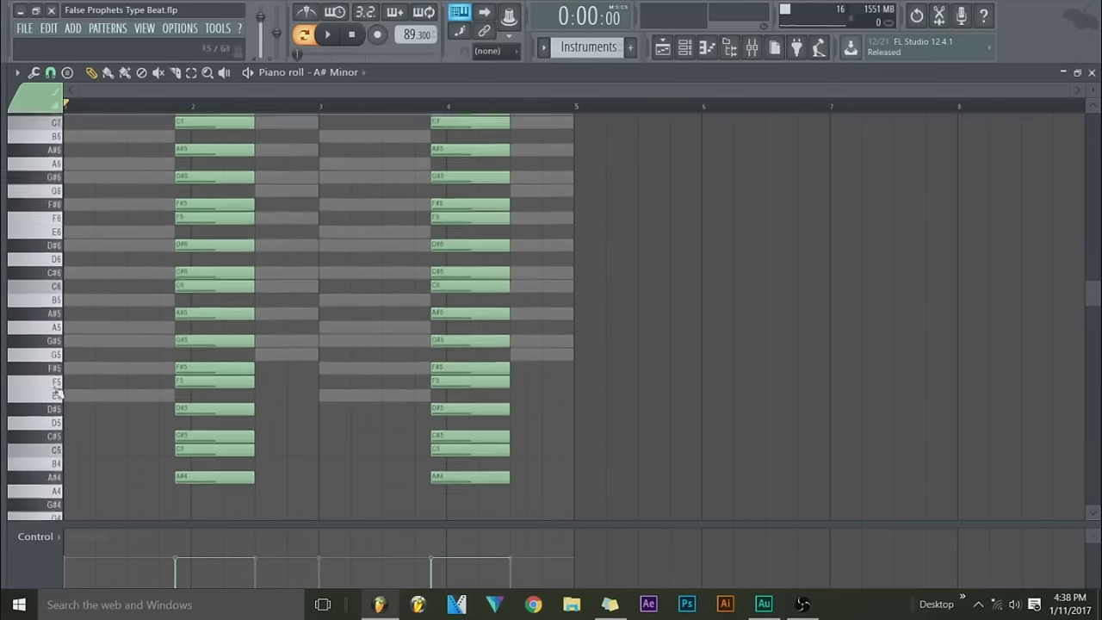
pyautogui.scroll(2, 55, 392)
# - Examine the F Minor channel's notes in the piano roll from highest to lowest
pyautogui.click(684, 47)
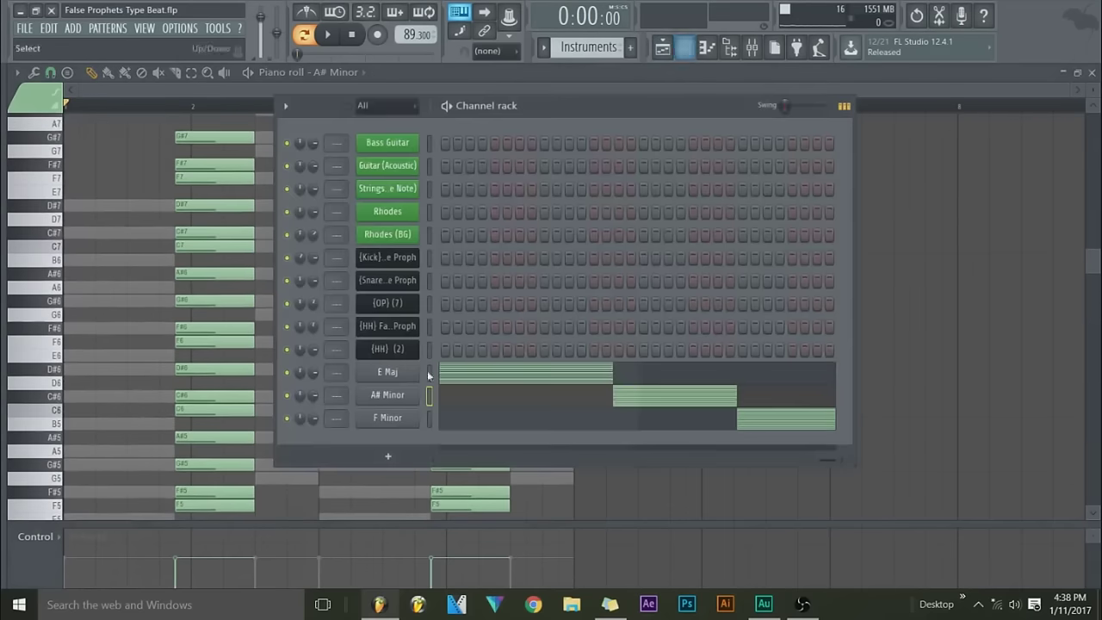
pyautogui.click(400, 421)
pyautogui.scroll(-3, 365, 370)
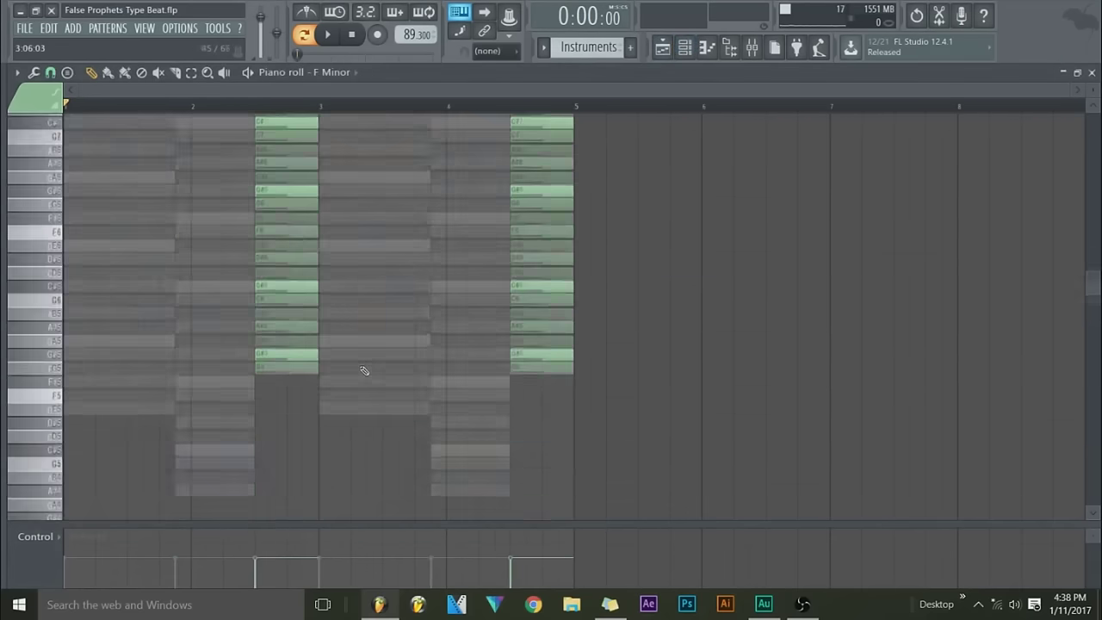
pyautogui.scroll(4, 363, 369)
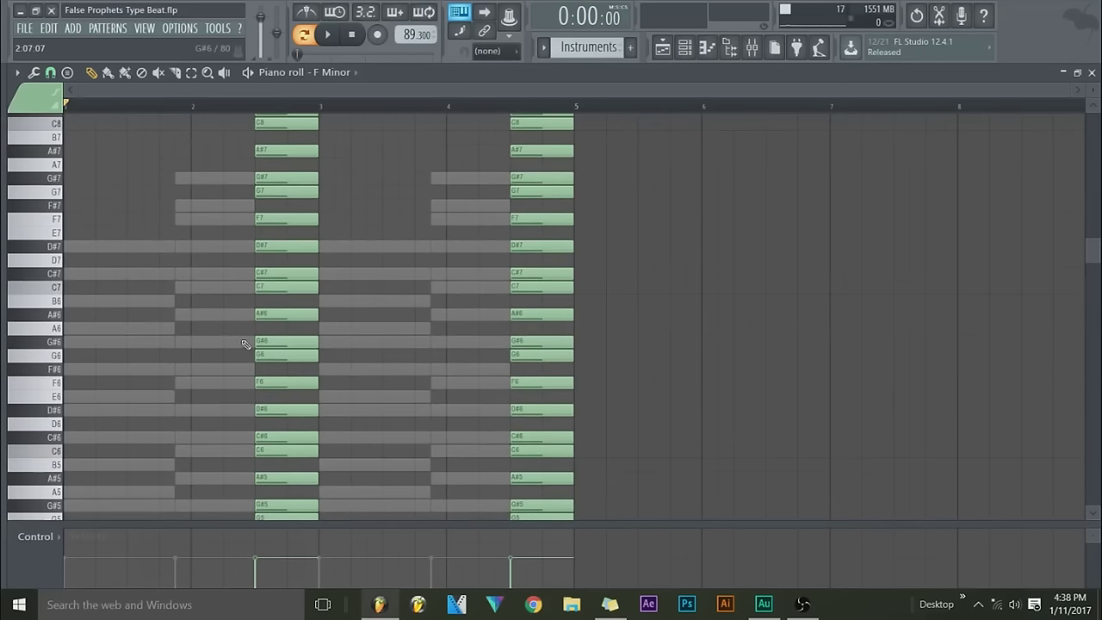
pyautogui.scroll(-4, 221, 307)
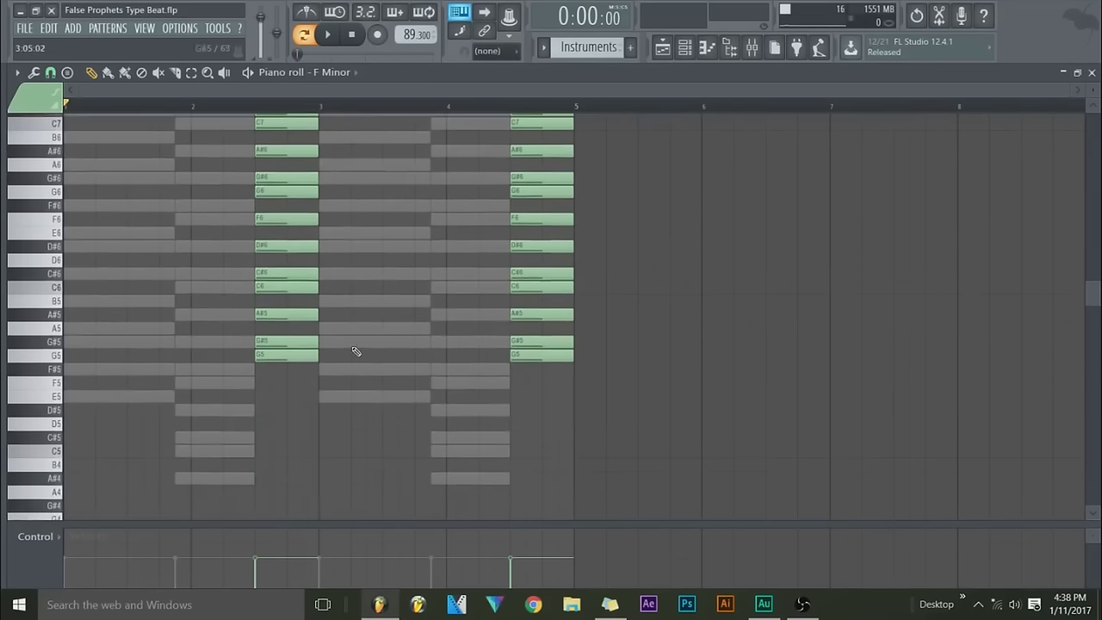
pyautogui.scroll(3, 330, 353)
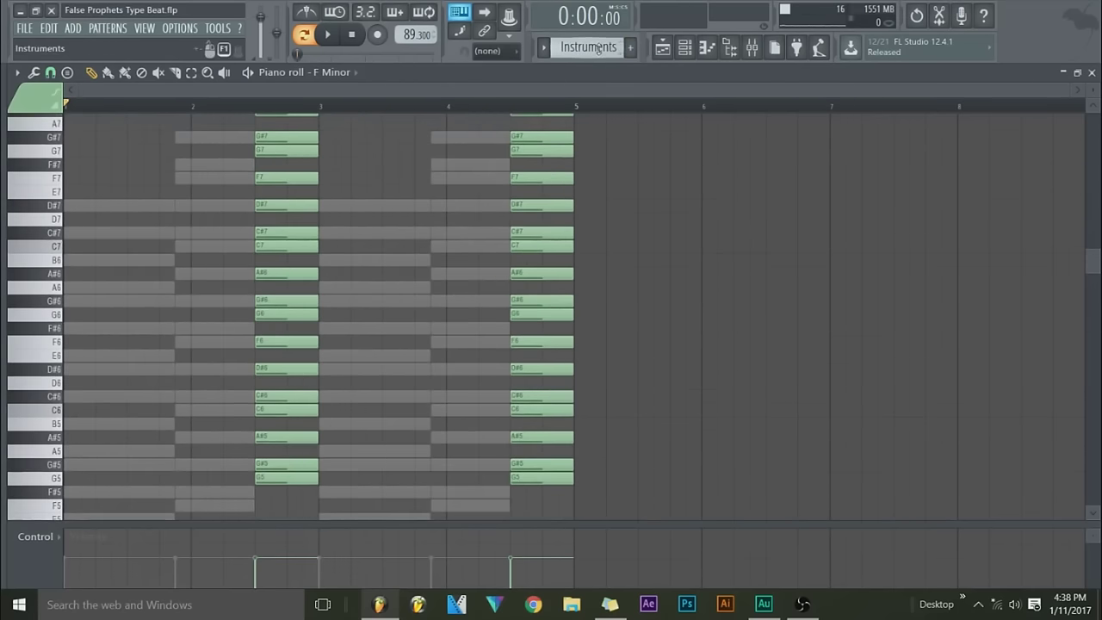
# - Move the channel rack aside and open the Rhodes channel in the piano roll
pyautogui.click(686, 49)
pyautogui.click(688, 52)
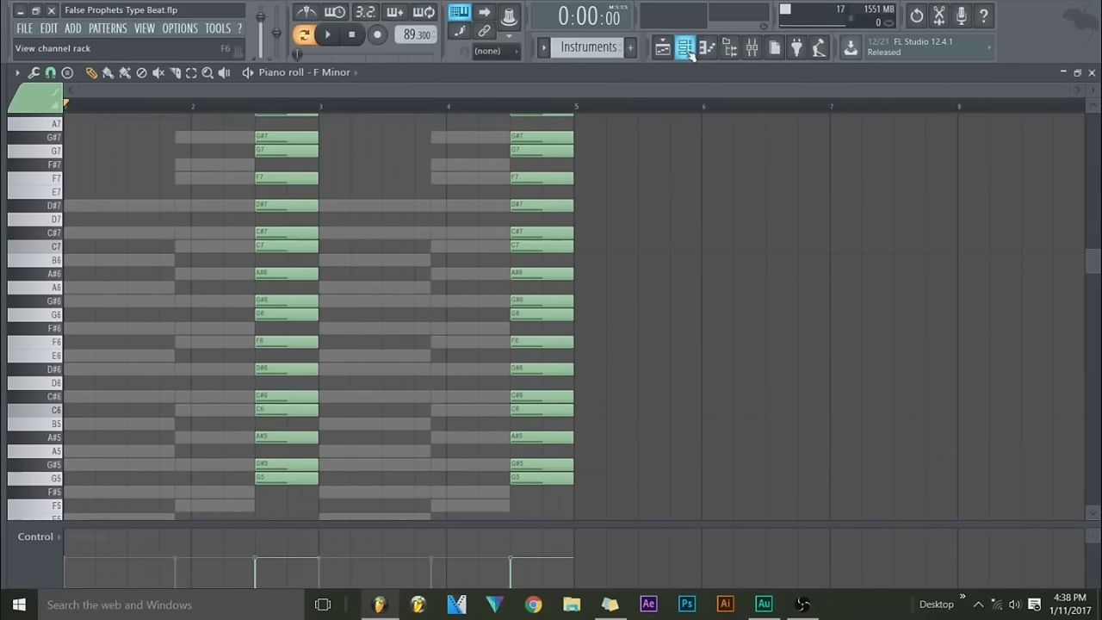
pyautogui.click(686, 49)
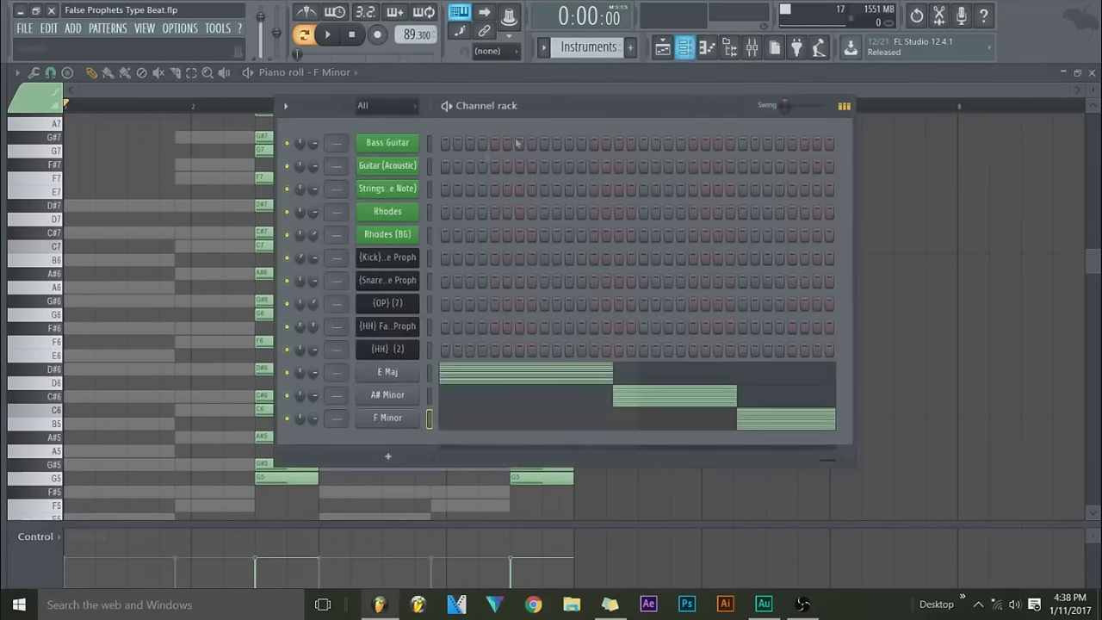
pyautogui.moveTo(518, 105); pyautogui.dragTo(692, 117)
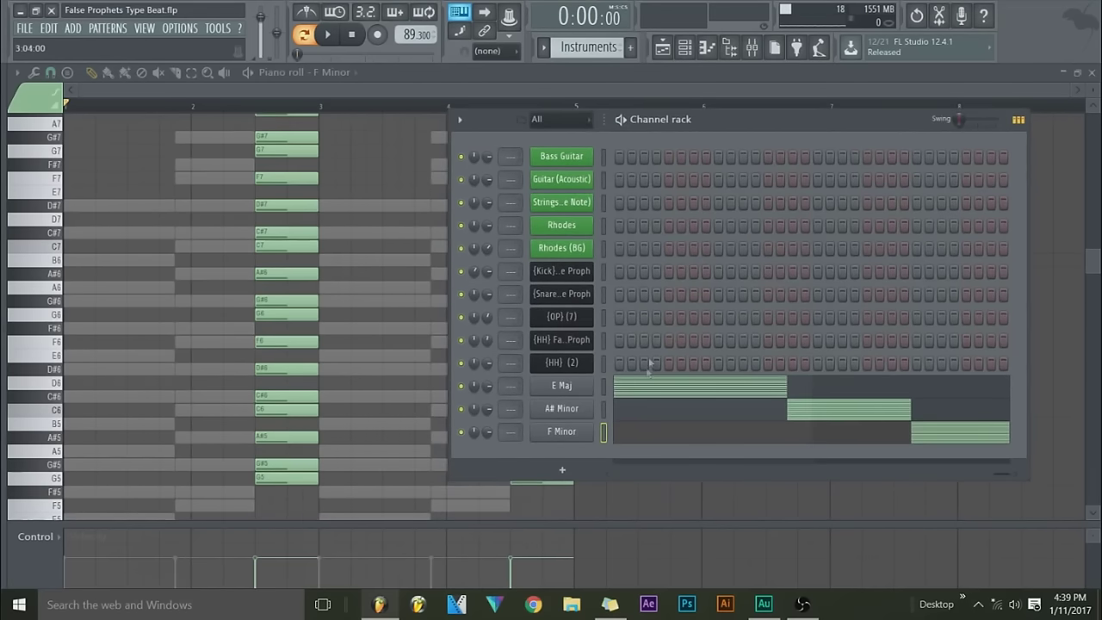
pyautogui.click(602, 225)
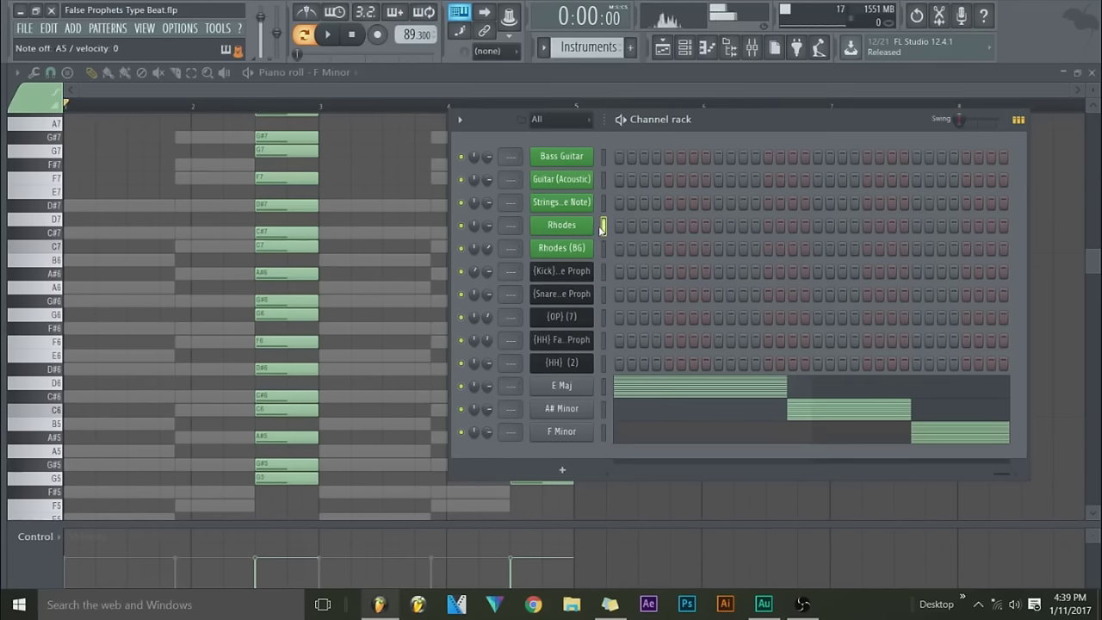
pyautogui.rightClick(589, 229)
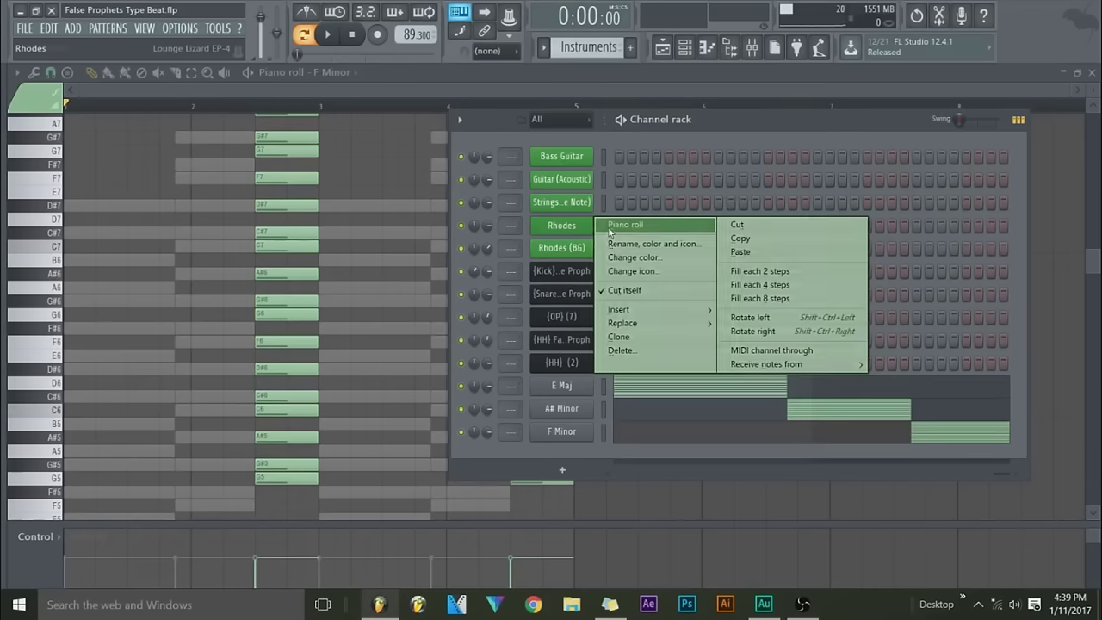
pyautogui.click(611, 225)
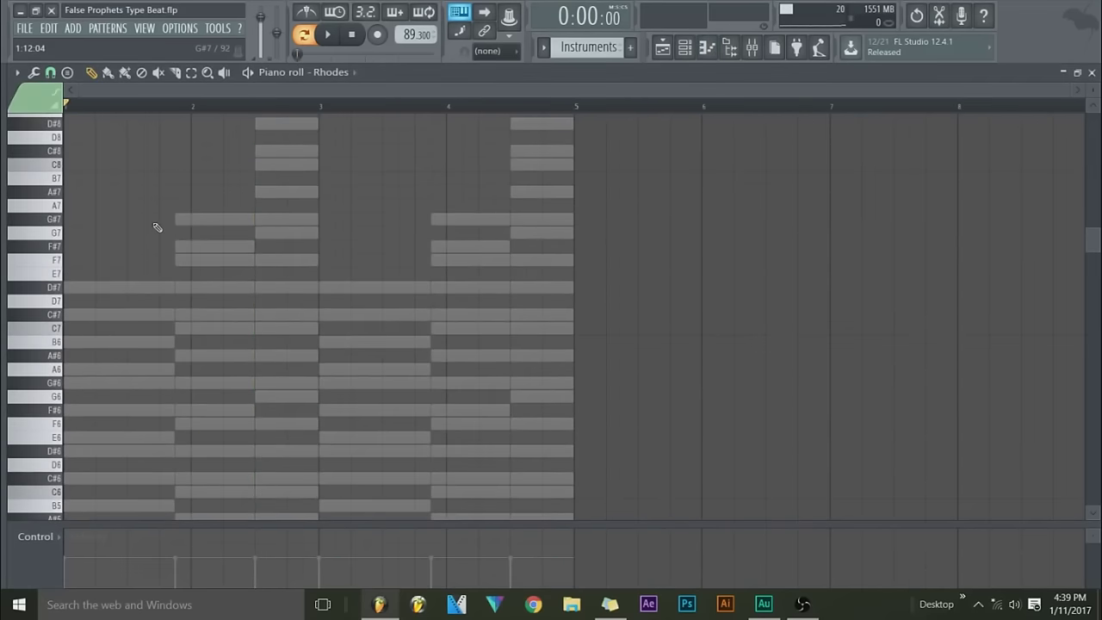
# - Draw twelve-step Rhodes notes on E5, G#5 and B5 from the start of bar 1, following the E Maj ghost notes
pyautogui.scroll(-3, 99, 349)
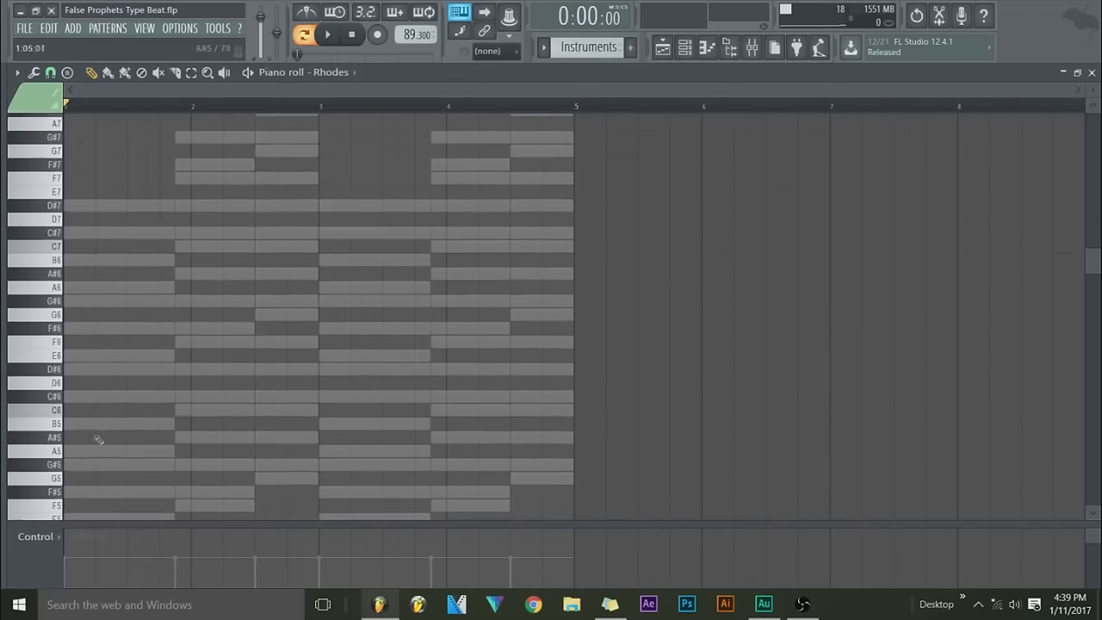
pyautogui.scroll(-3, 94, 439)
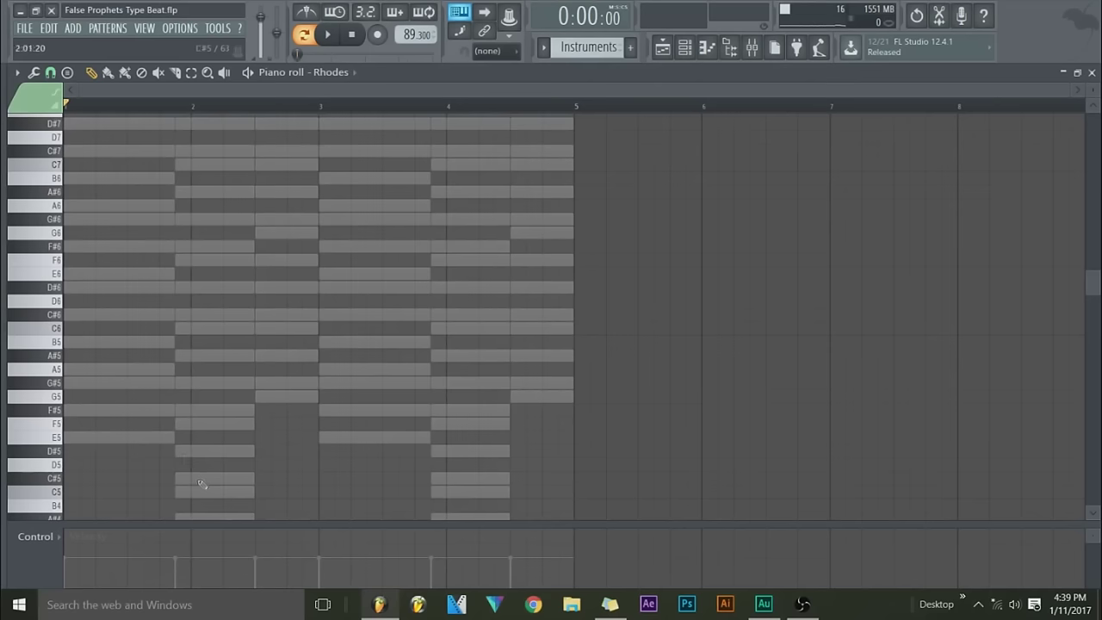
pyautogui.scroll(-2, 222, 180)
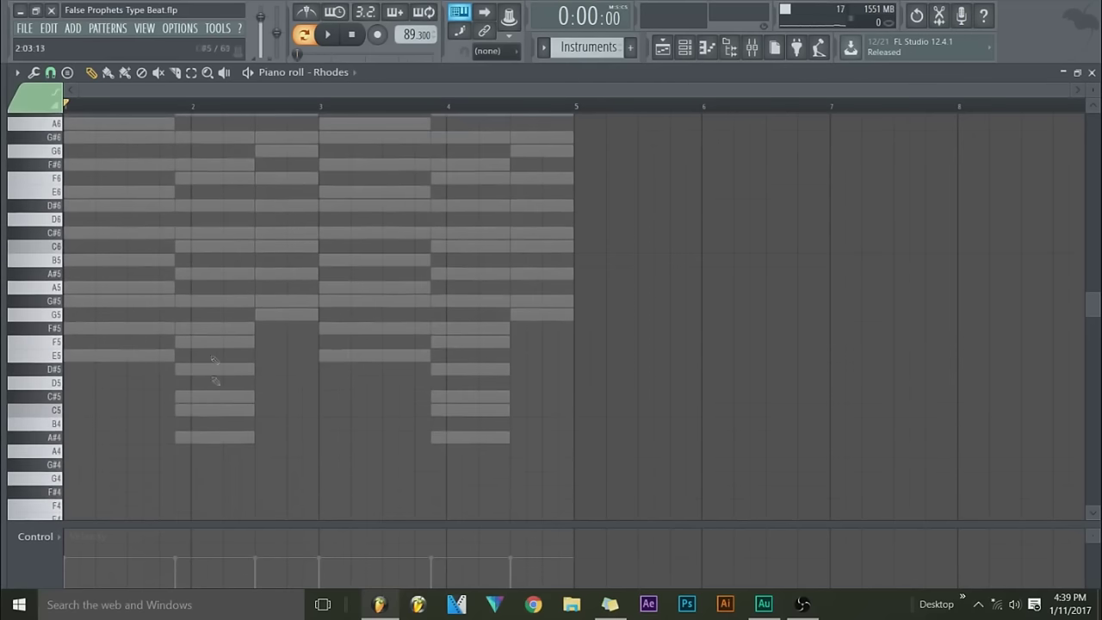
pyautogui.scroll(4, 209, 269)
pyautogui.scroll(-2, 176, 366)
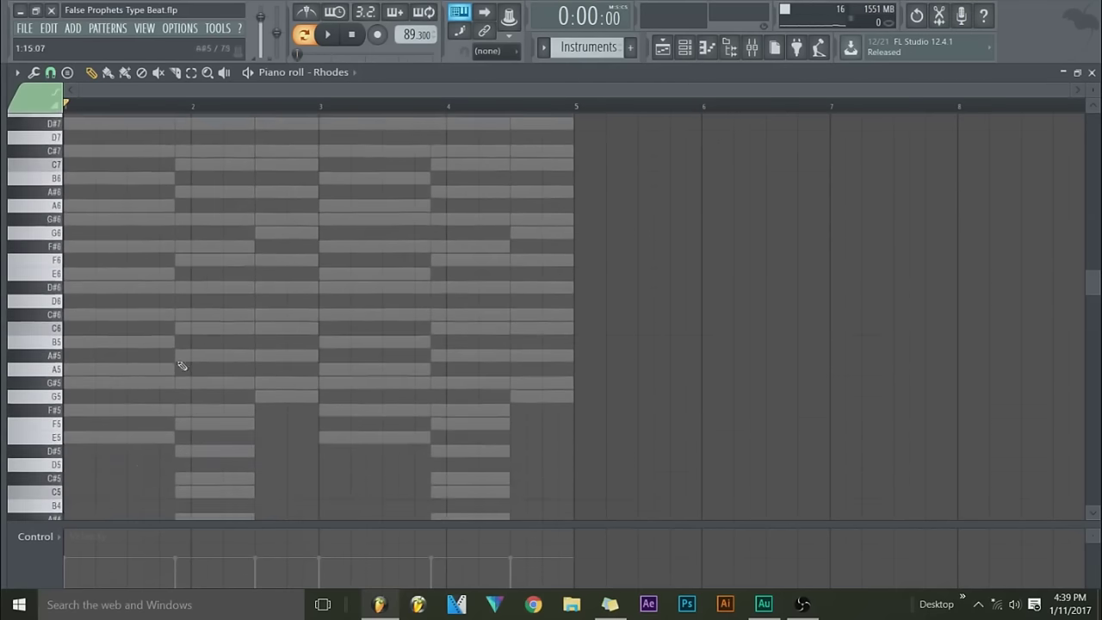
pyautogui.click(89, 439)
pyautogui.moveTo(79, 438); pyautogui.dragTo(155, 438)
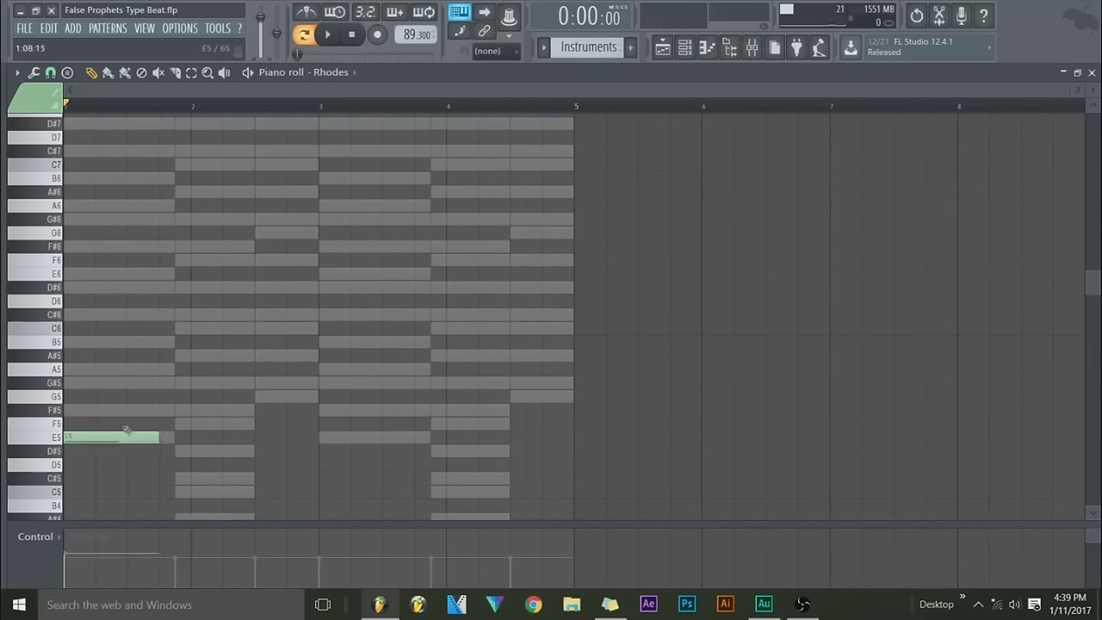
pyautogui.click(81, 383)
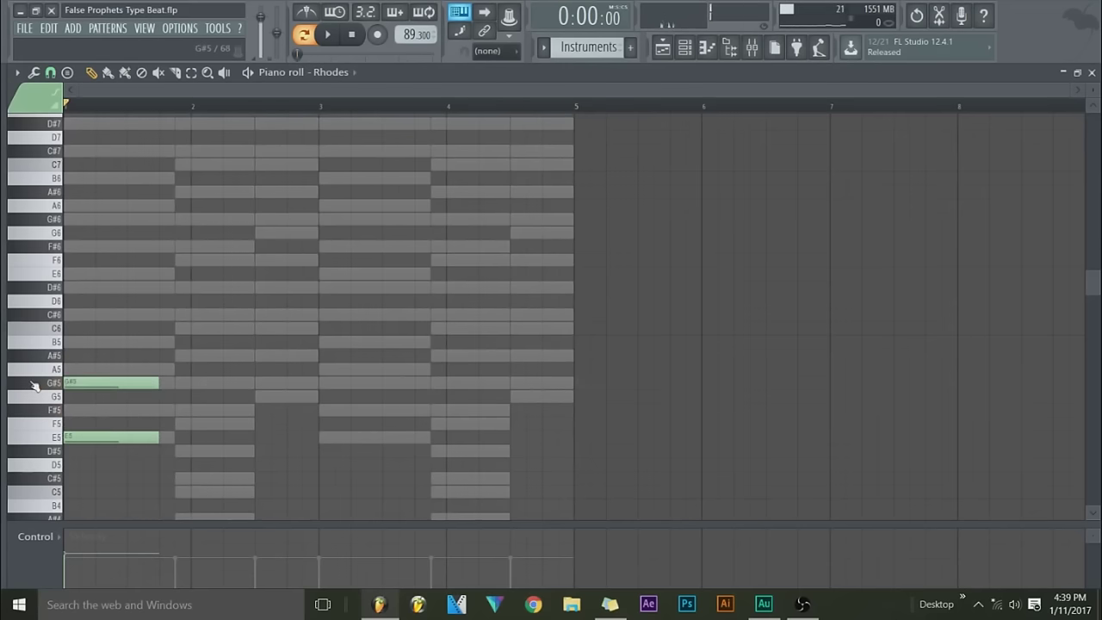
pyautogui.click(76, 342)
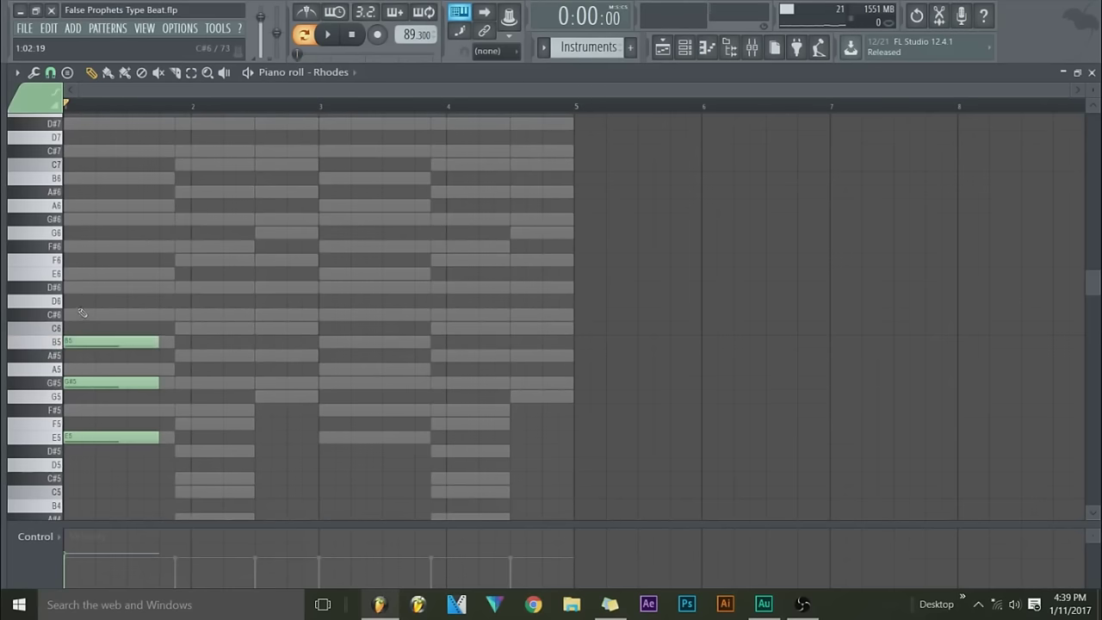
# - Audition E5, G#5 and B5, and add E6 and G#6 notes of the same length to the chord
pyautogui.click(54, 436)
pyautogui.click(58, 383)
pyautogui.click(57, 345)
pyautogui.click(67, 274)
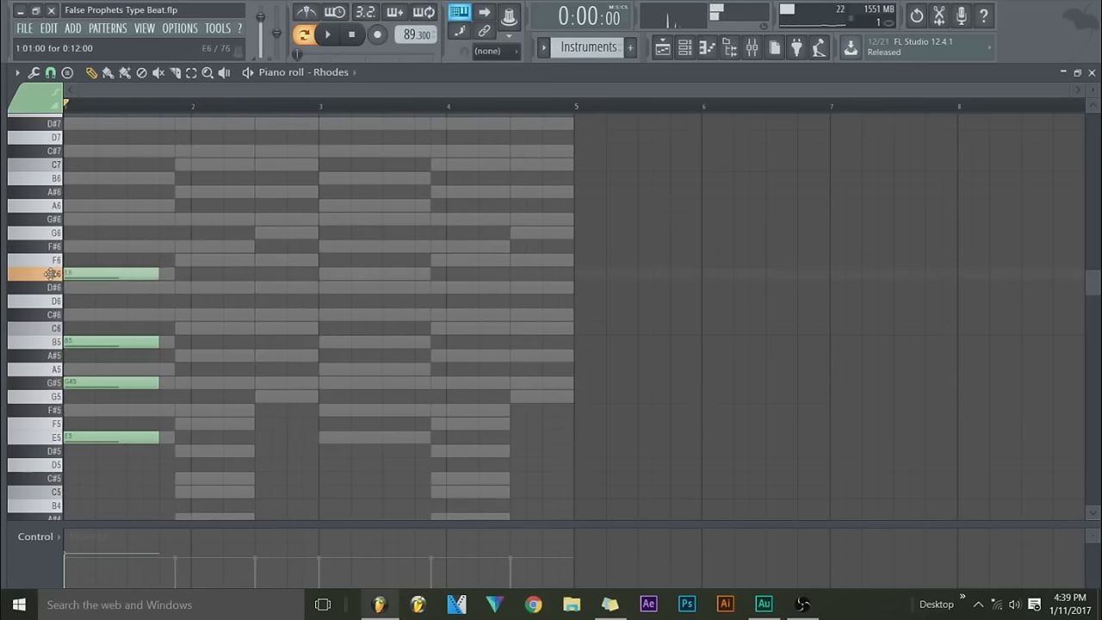
pyautogui.click(65, 219)
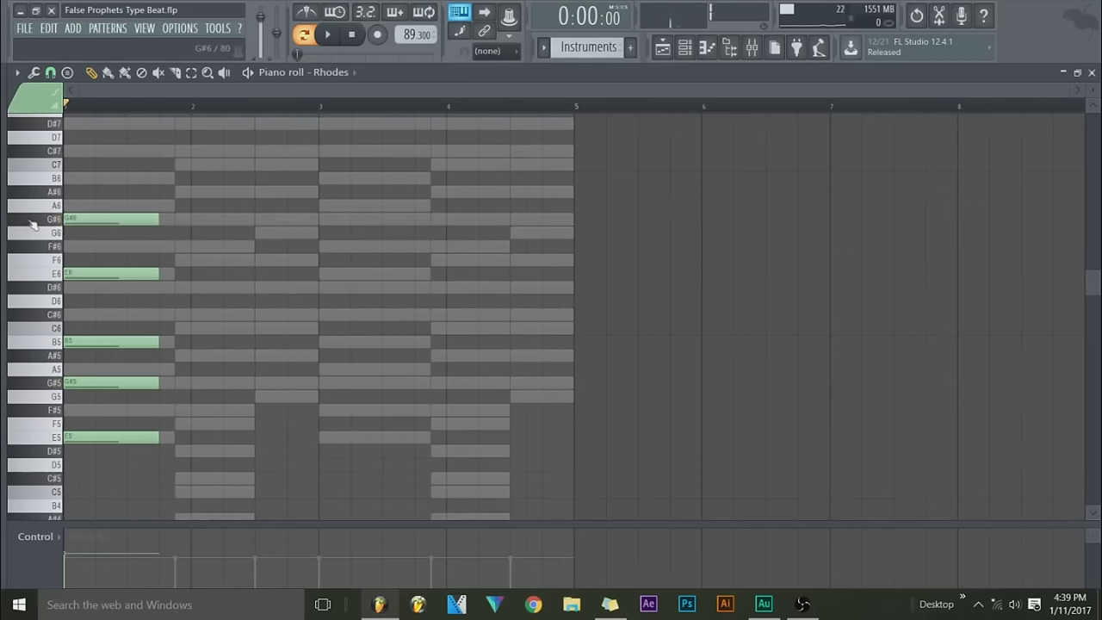
# - Add two-step Rhodes notes on G#6, E6, B5 and G#5 right after the opening chord, around step 13 of bar 1
pyautogui.click(191, 72)
pyautogui.scroll(1, 159, 178)
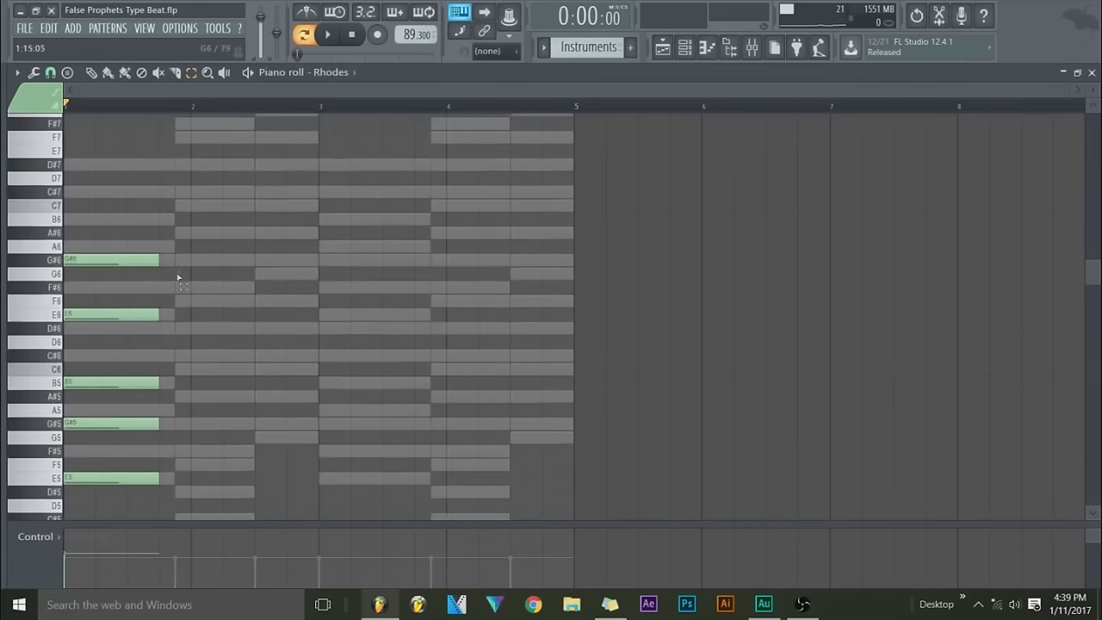
pyautogui.click(91, 72)
pyautogui.click(110, 261)
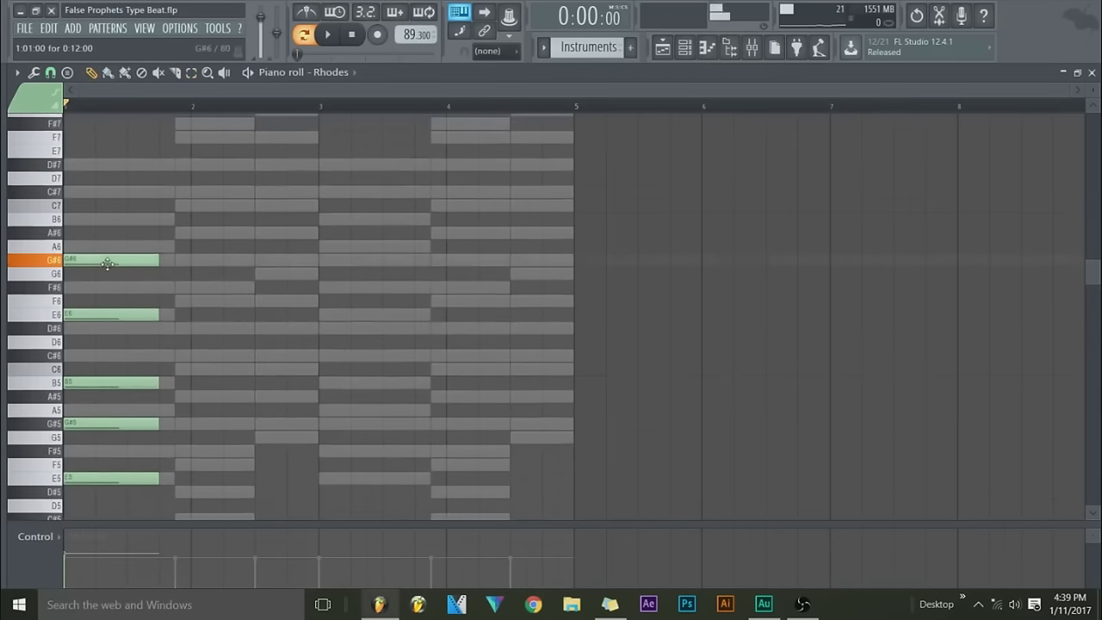
pyautogui.click(157, 267)
pyautogui.moveTo(253, 261); pyautogui.dragTo(174, 260)
pyautogui.click(157, 317)
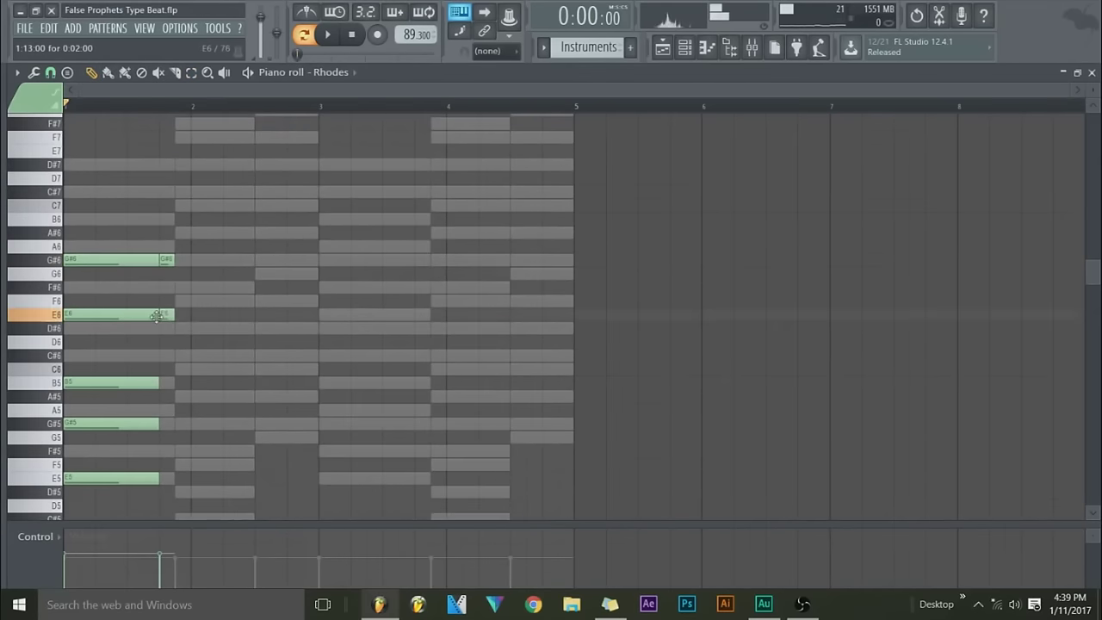
pyautogui.click(169, 383)
pyautogui.moveTo(166, 410); pyautogui.dragTo(167, 423)
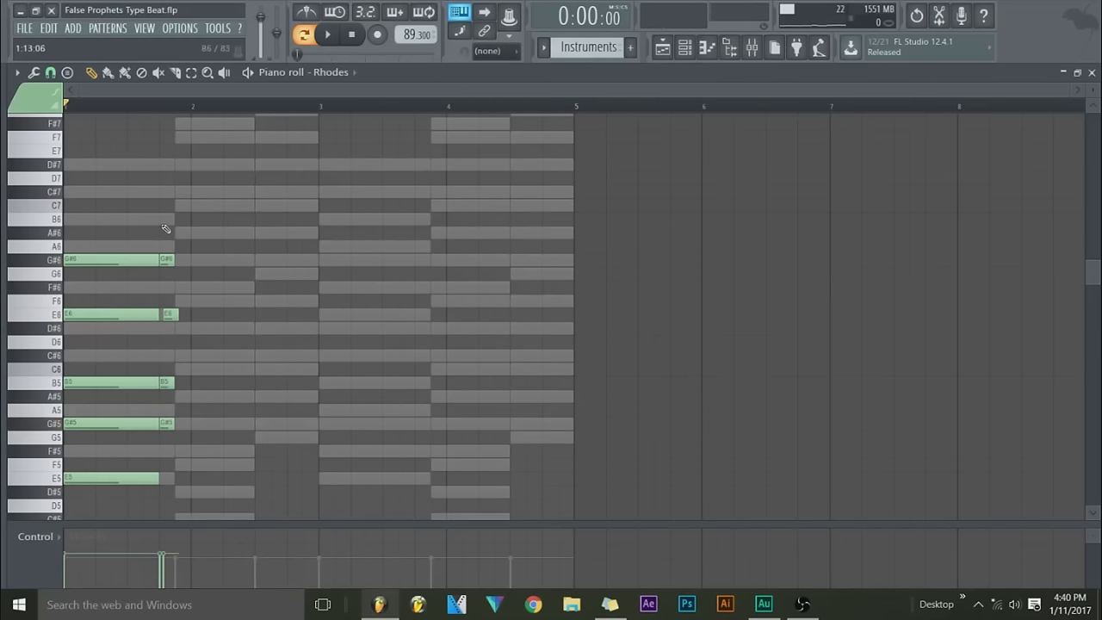
# - Audition G#6 and B6, add a two-step B6 note at step 13 of bar 1, and play the pattern
pyautogui.click(57, 261)
pyautogui.click(56, 224)
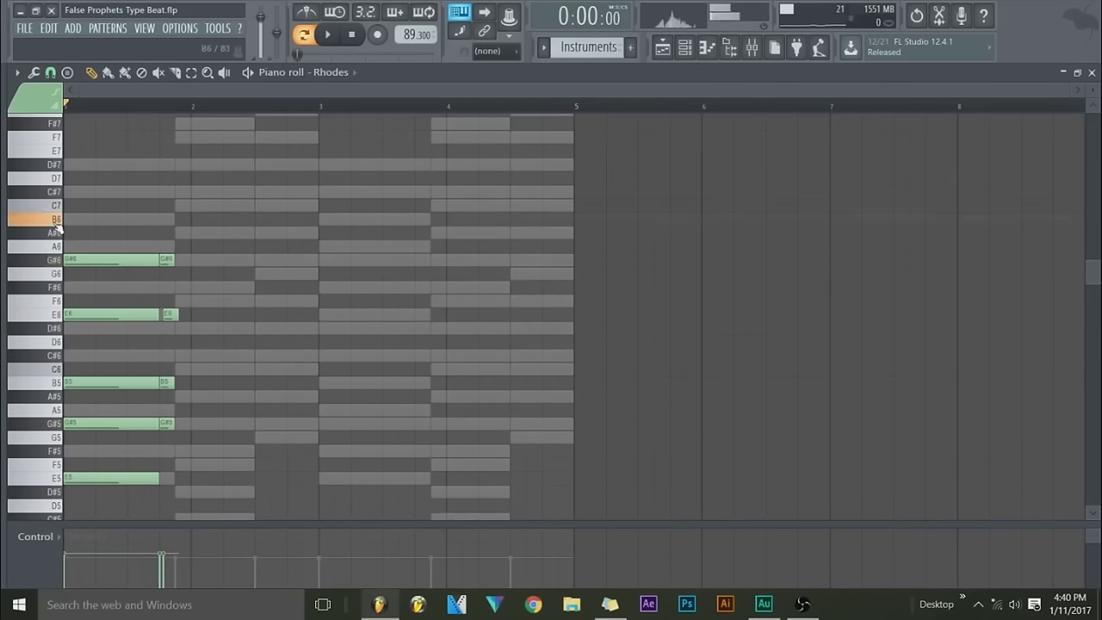
pyautogui.click(161, 221)
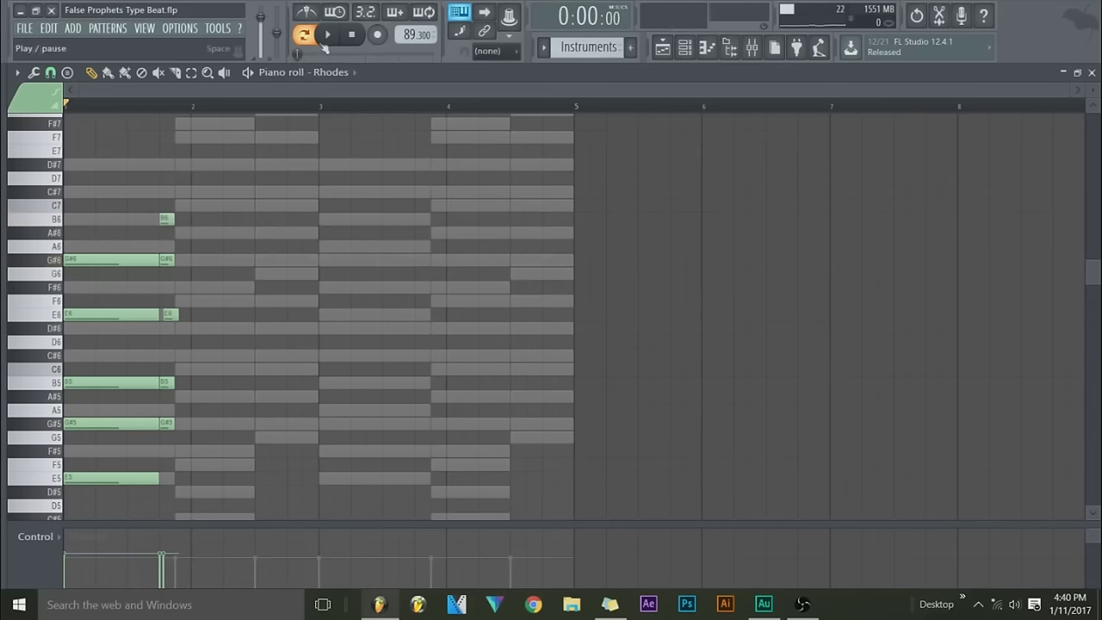
pyautogui.click(327, 34)
pyautogui.press('space')
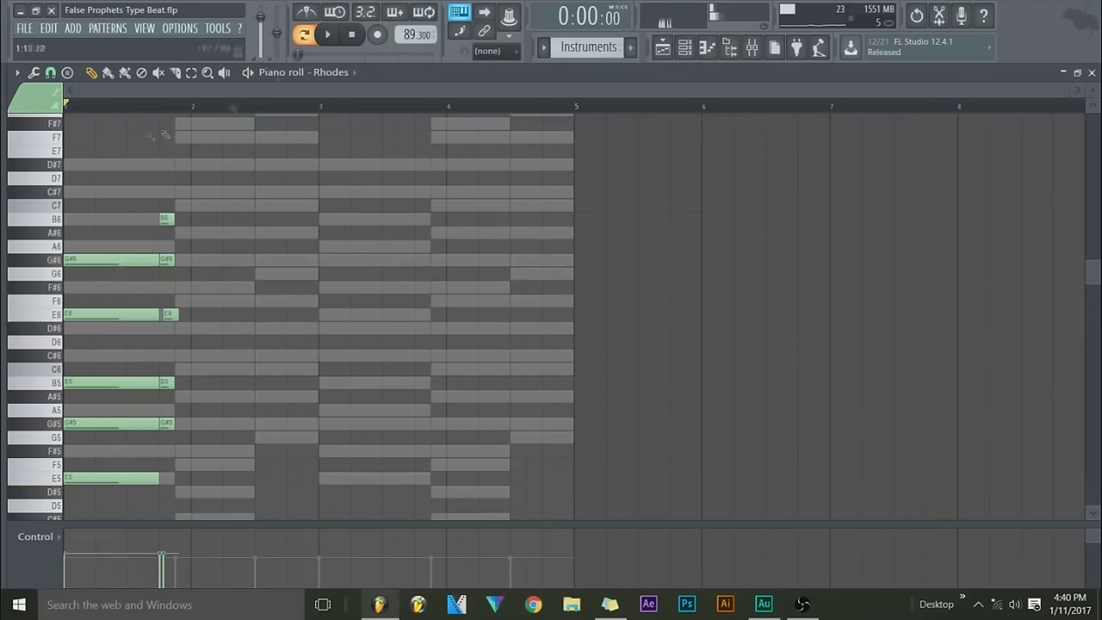
# - Shorten the opening Rhodes chord to six steps and move the short chord directly after it, to step 7 of bar 1
pyautogui.moveTo(152, 248); pyautogui.dragTo(93, 473)
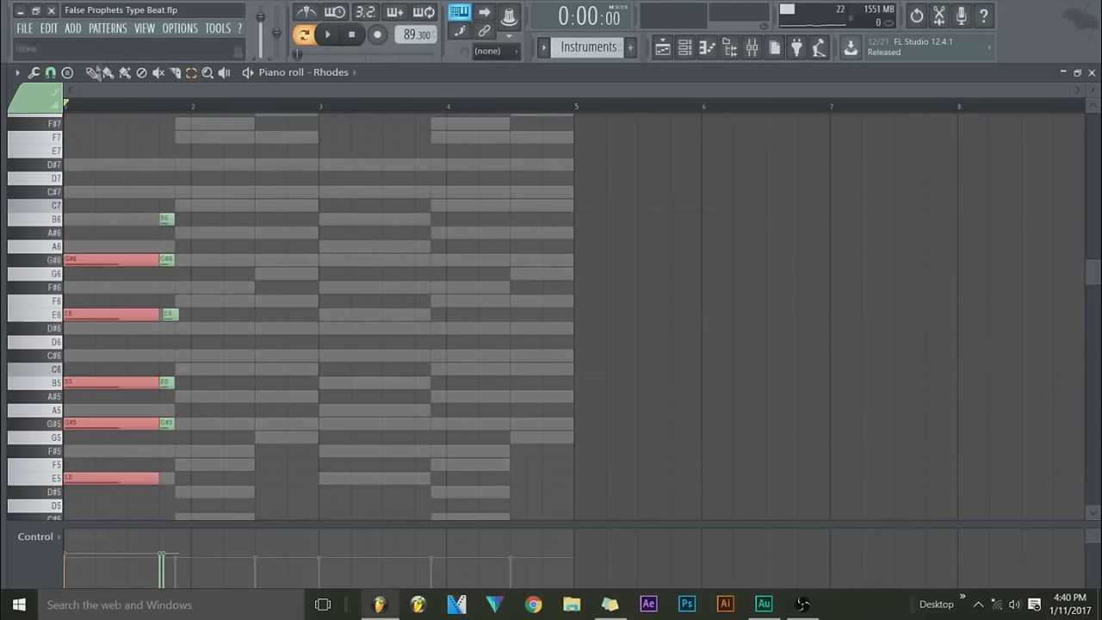
pyautogui.moveTo(151, 262); pyautogui.dragTo(109, 262)
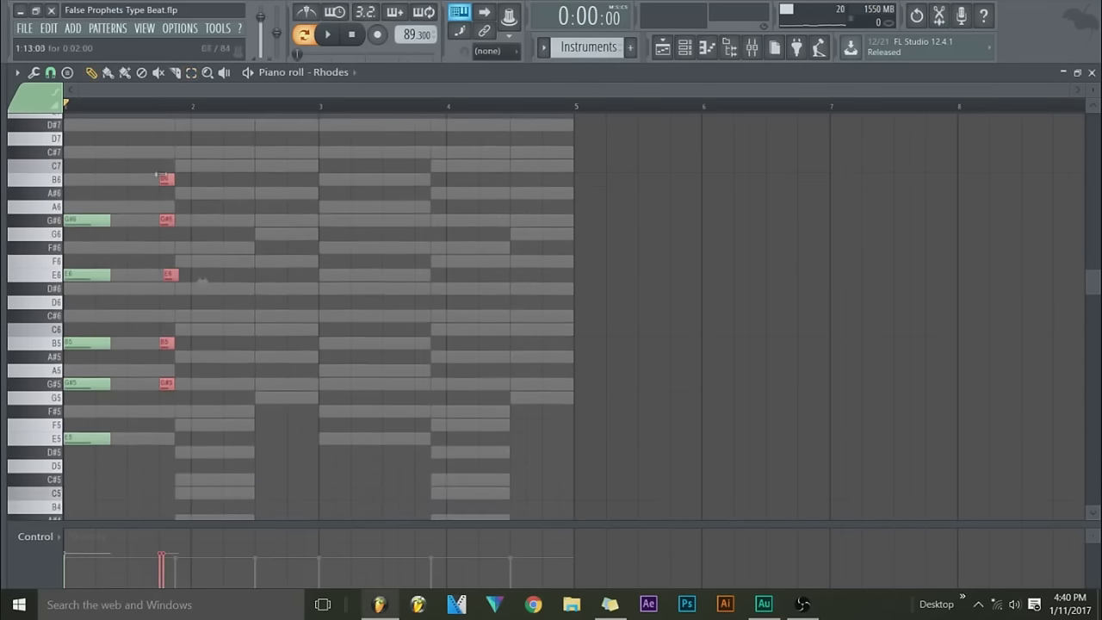
pyautogui.moveTo(165, 189); pyautogui.dragTo(118, 180)
pyautogui.click(140, 153)
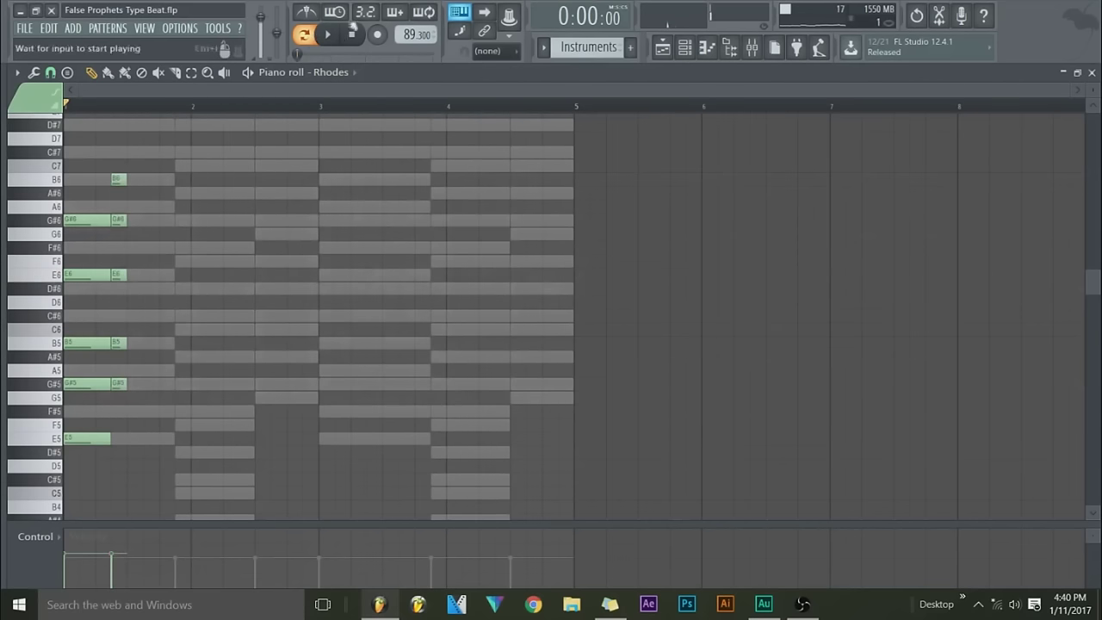
# - Move the short Rhodes chord to step 9 of bar 1 and lengthen the opening chord to eight steps so it meets it
pyautogui.click(331, 34)
pyautogui.click(354, 35)
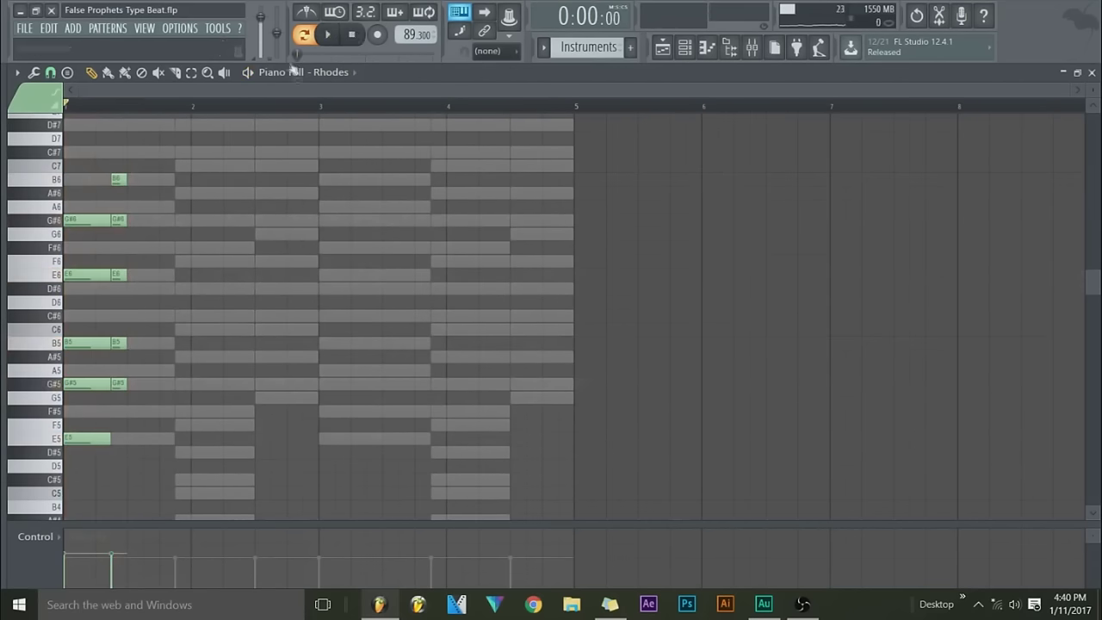
pyautogui.scroll(3, 233, 108)
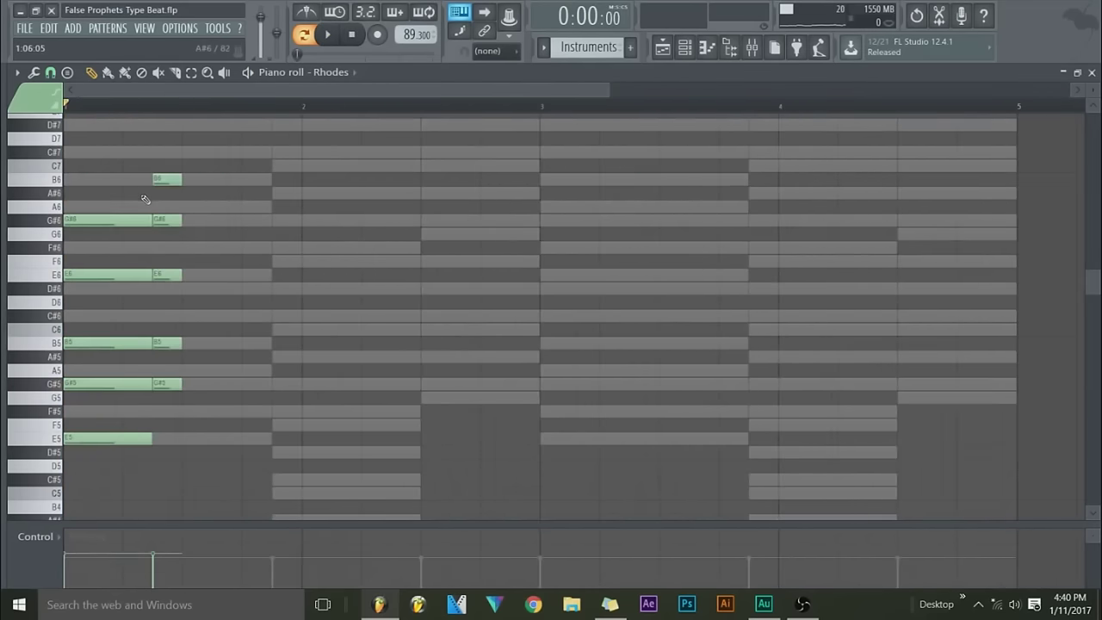
pyautogui.click(191, 73)
pyautogui.moveTo(165, 173); pyautogui.dragTo(200, 426)
pyautogui.moveTo(164, 179); pyautogui.dragTo(169, 446)
pyautogui.click(197, 71)
pyautogui.moveTo(162, 228); pyautogui.dragTo(148, 509)
pyautogui.moveTo(140, 163); pyautogui.dragTo(149, 520)
pyautogui.click(92, 73)
pyautogui.moveTo(157, 208); pyautogui.dragTo(136, 517)
pyautogui.rightClick(154, 200)
pyautogui.click(191, 72)
pyautogui.moveTo(151, 209); pyautogui.dragTo(183, 209)
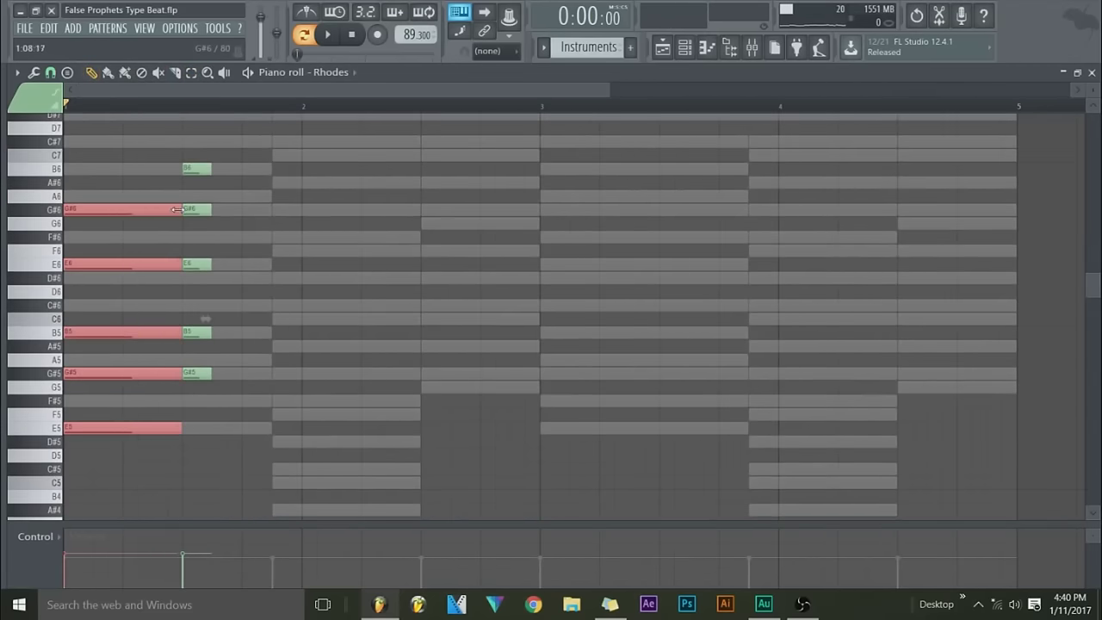
# - Deselect the opening chord and play the pattern to check the new chord timing
pyautogui.click(164, 157)
pyautogui.click(327, 36)
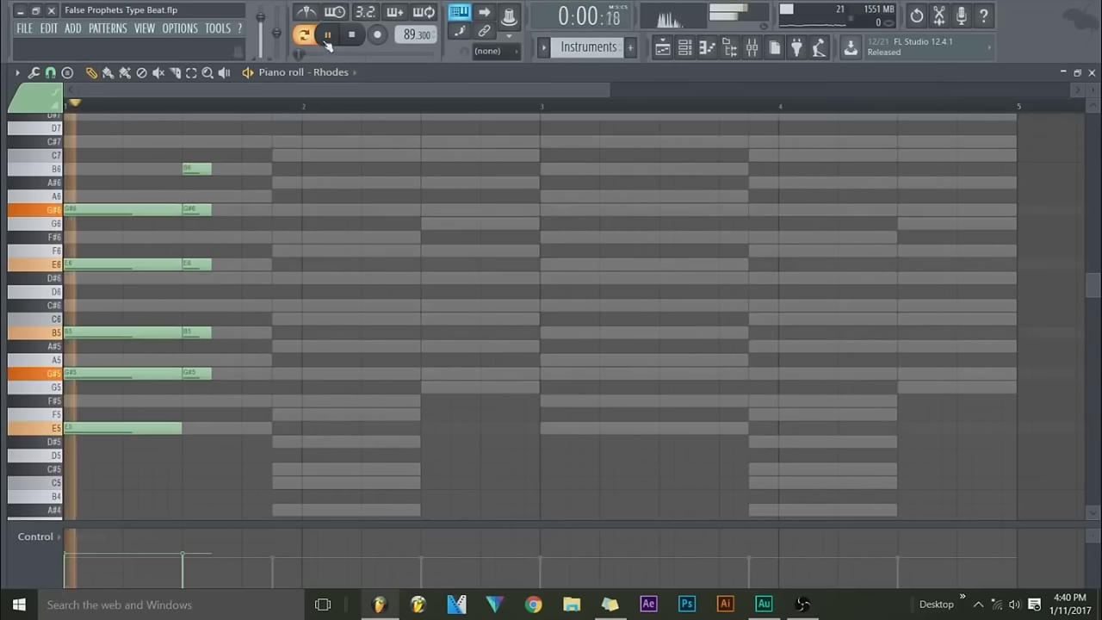
pyautogui.click(351, 36)
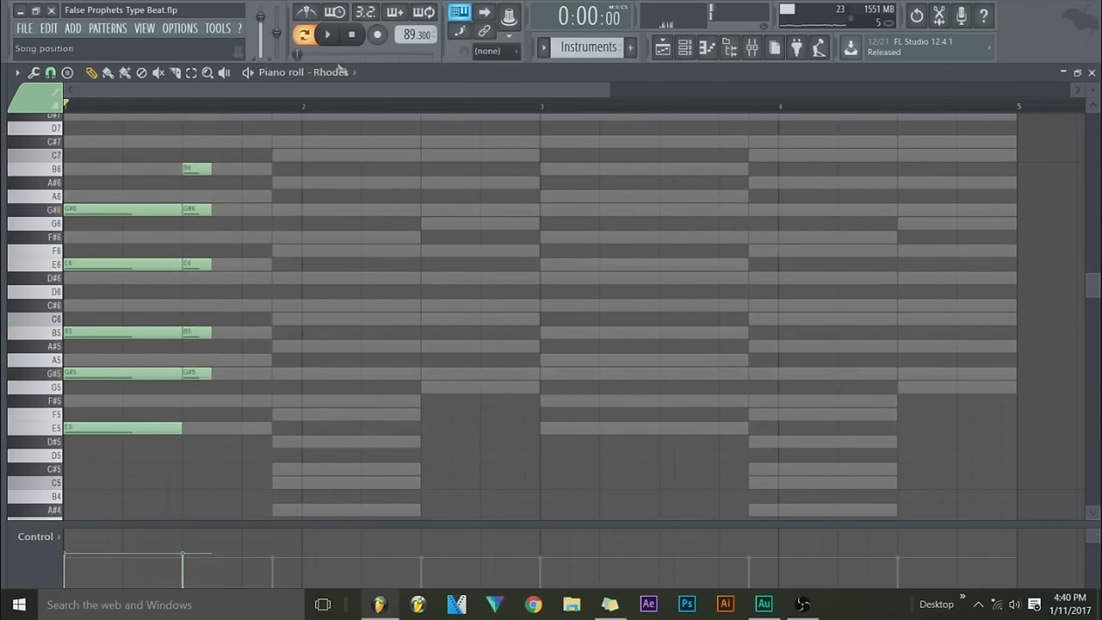
# - Add a one-step Rhodes chord of B6, G#6, E6, B5 and G#5 at step 13 of bar 1
pyautogui.click(257, 169)
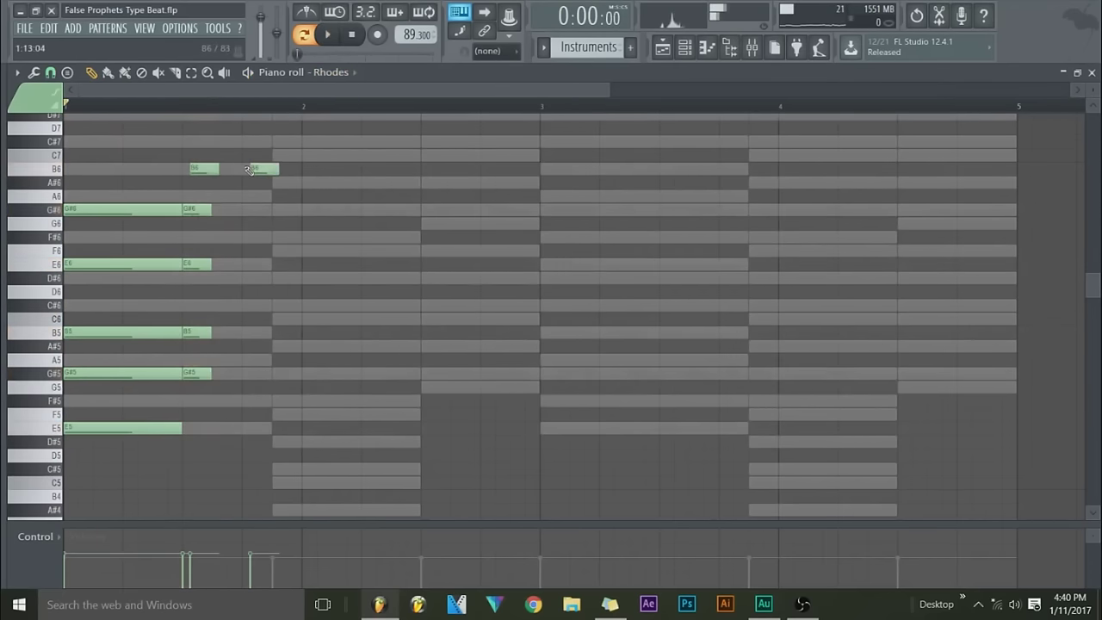
pyautogui.moveTo(257, 168); pyautogui.dragTo(255, 173)
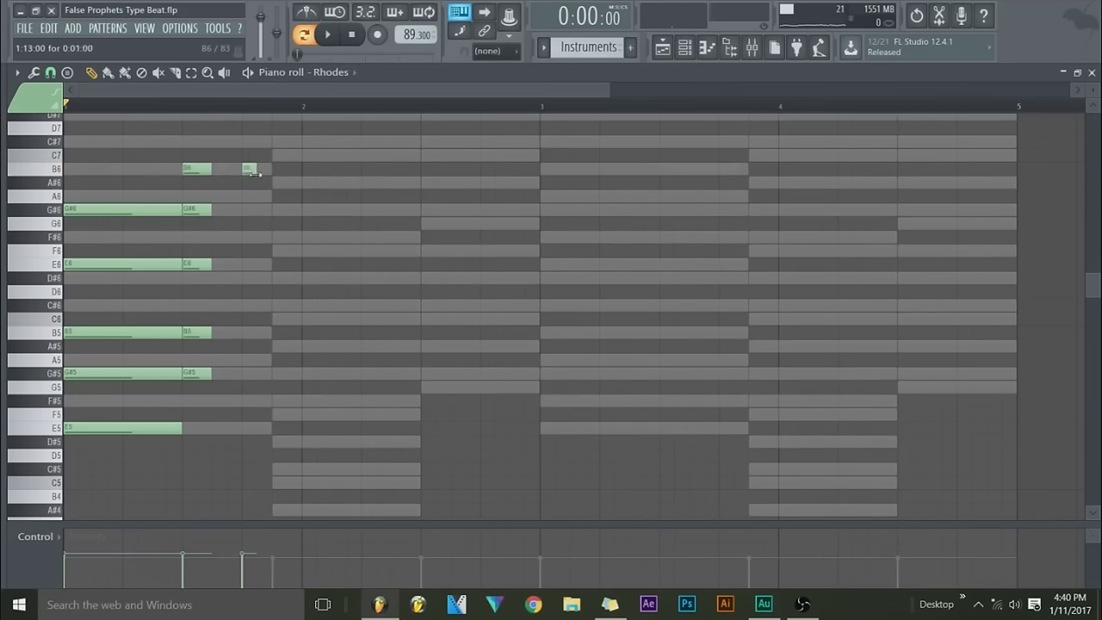
pyautogui.click(246, 212)
pyautogui.click(246, 263)
pyautogui.click(249, 332)
pyautogui.click(249, 373)
pyautogui.click(249, 265)
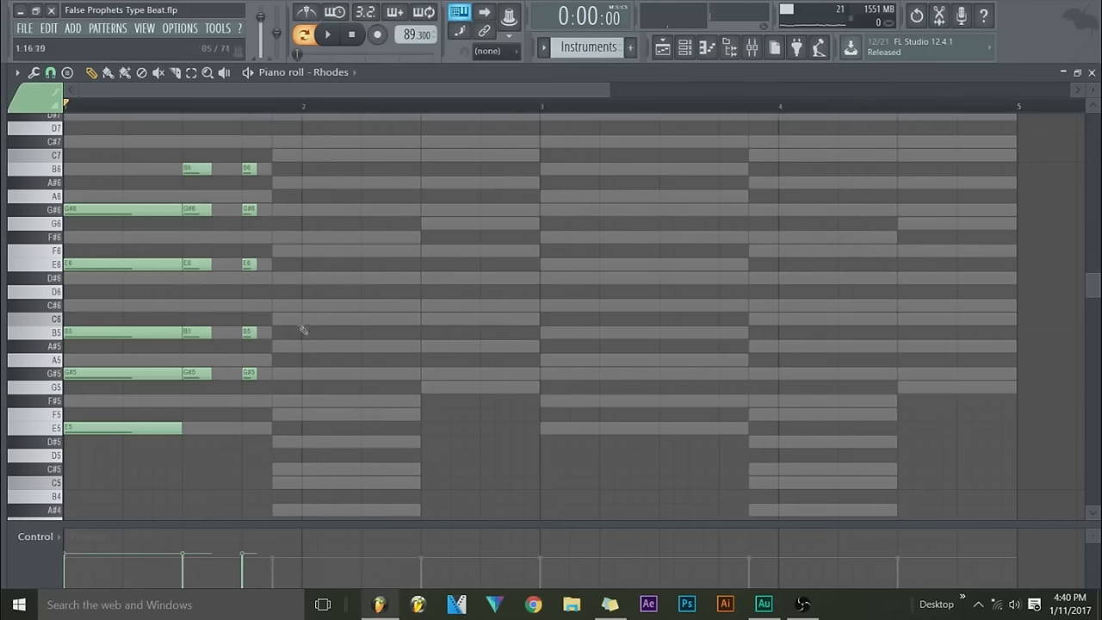
pyautogui.moveTo(210, 169)
pyautogui.mouseDown()
pyautogui.moveTo(241, 169)
pyautogui.moveTo(211, 170)
pyautogui.mouseUp()
# - Add a one-step D#7 note on top of the chord at step 13 of bar 1, playing the pattern before and after
pyautogui.click(327, 39)
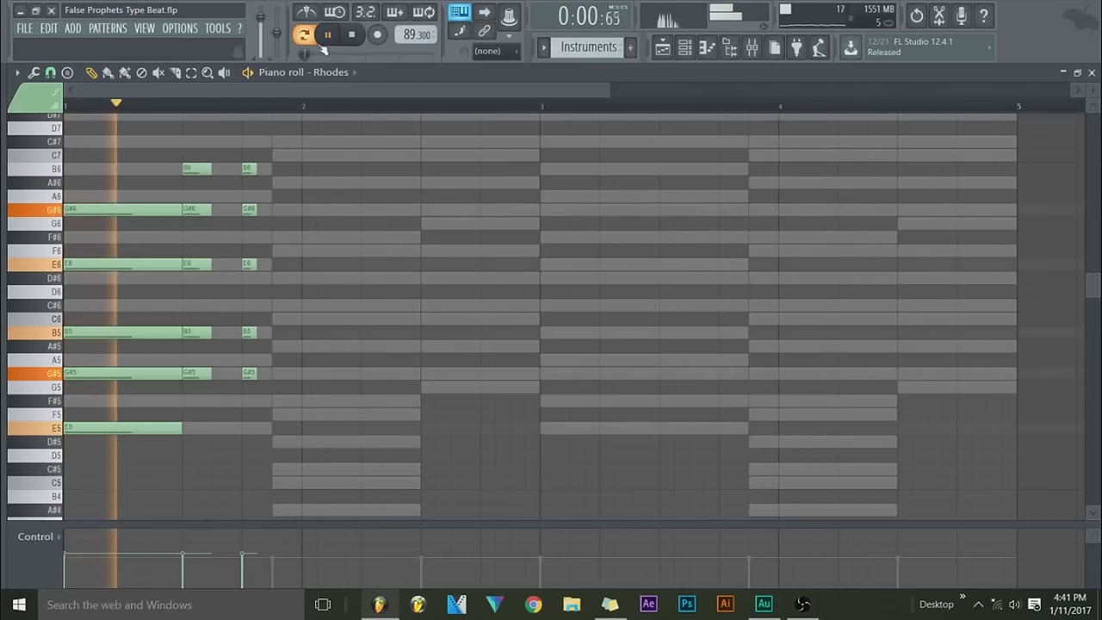
pyautogui.click(352, 36)
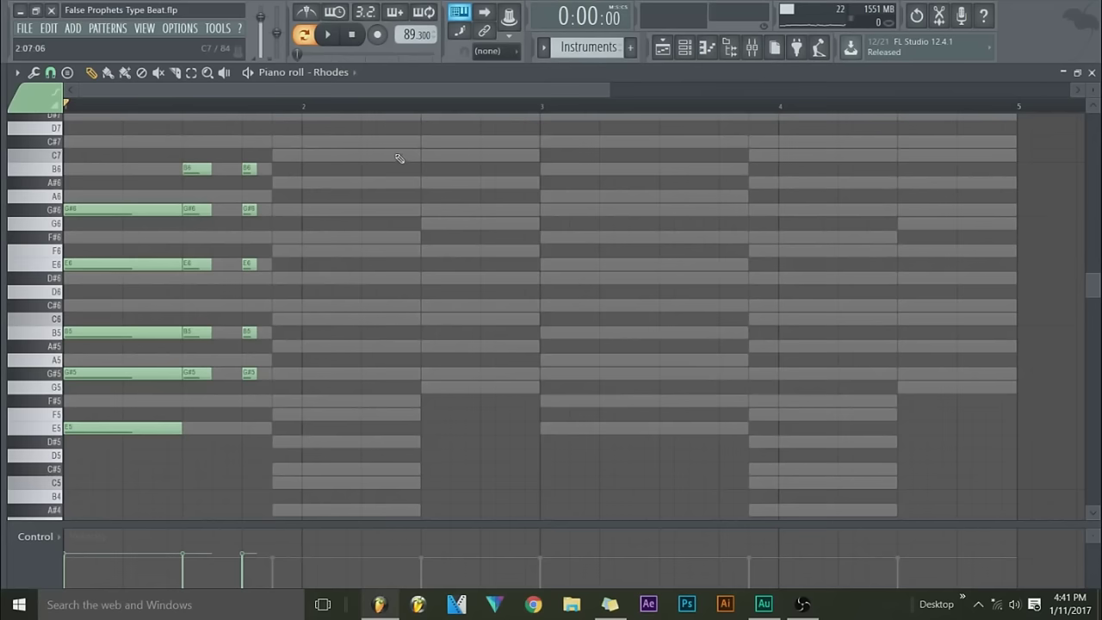
pyautogui.click(251, 117)
pyautogui.click(327, 37)
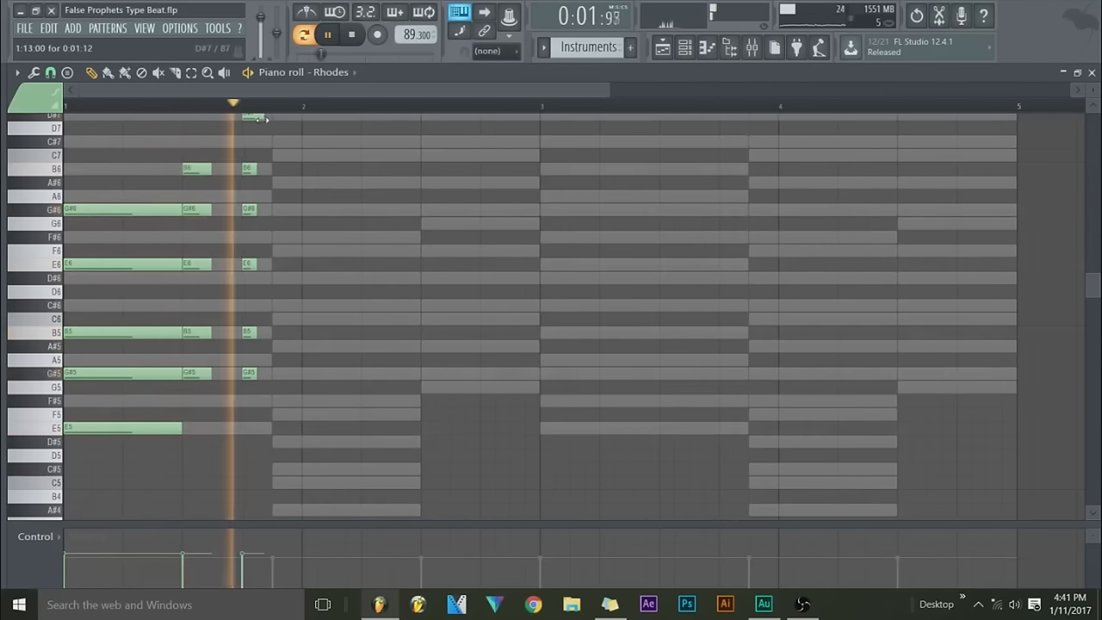
pyautogui.click(351, 36)
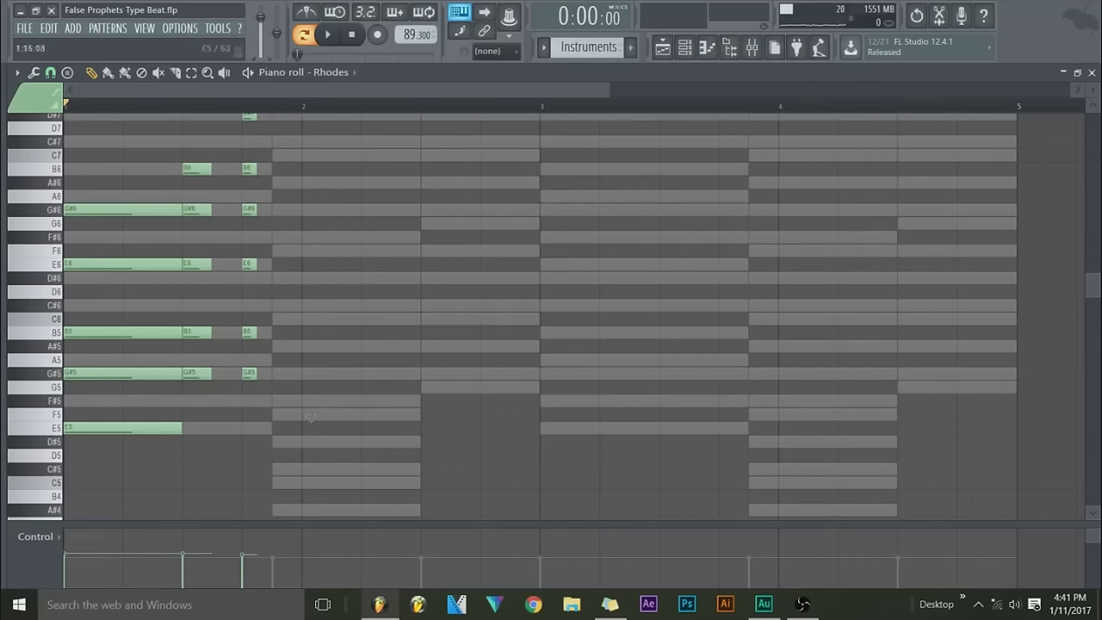
# - Add a Rhodes F6 note at step 15 of bar 1 and extend it to ten steps
pyautogui.click(286, 250)
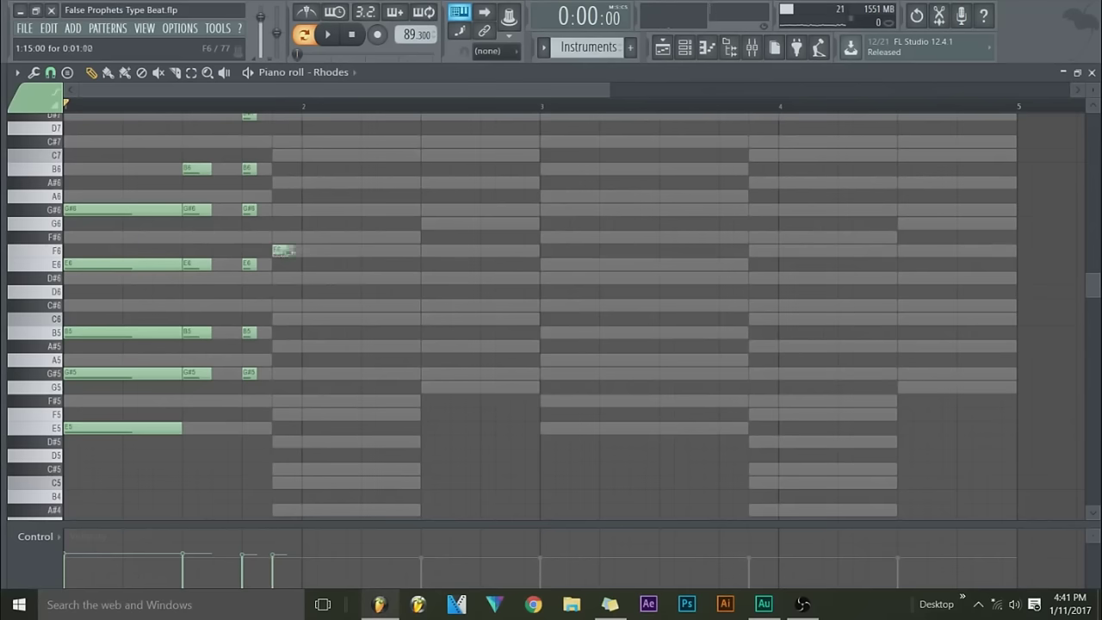
pyautogui.moveTo(286, 251); pyautogui.dragTo(420, 253)
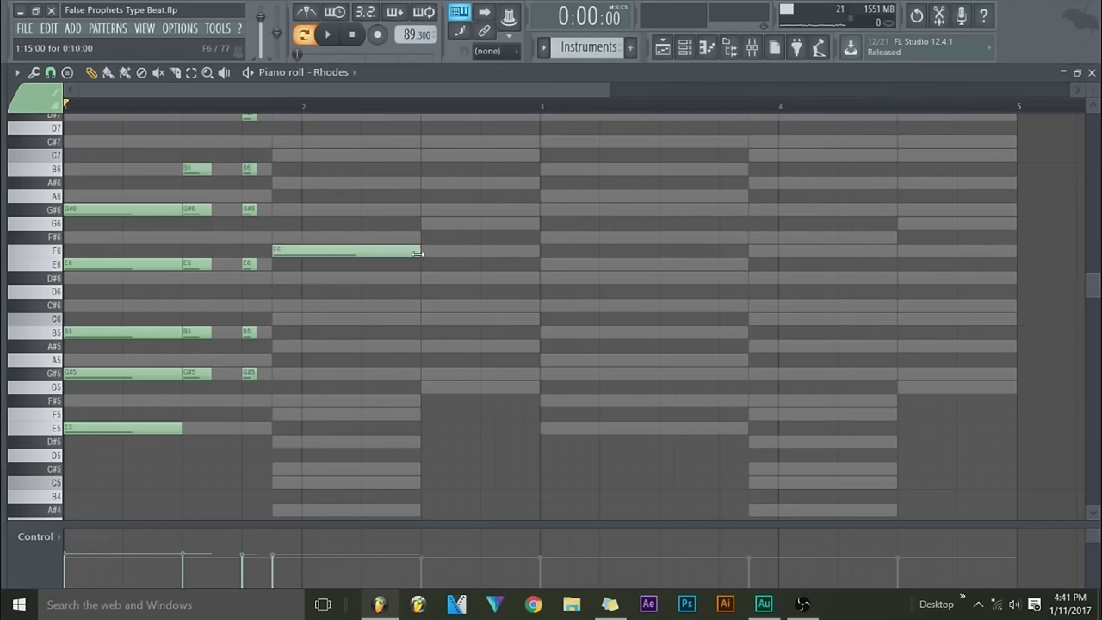
pyautogui.scroll(2, 305, 335)
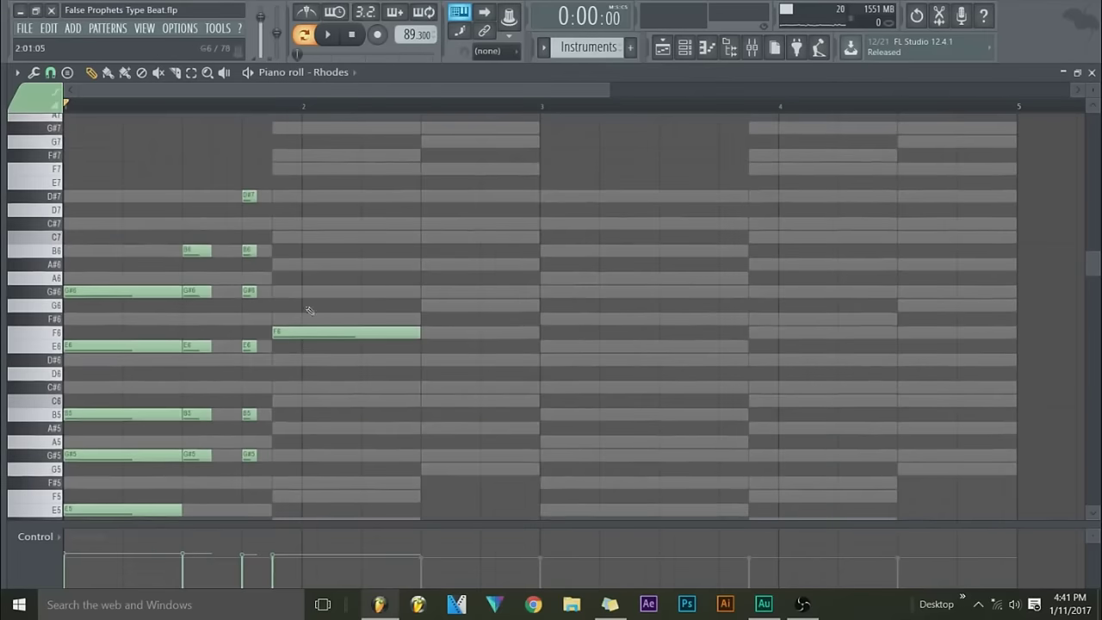
pyautogui.scroll(-2, 308, 326)
pyautogui.scroll(-2, 305, 487)
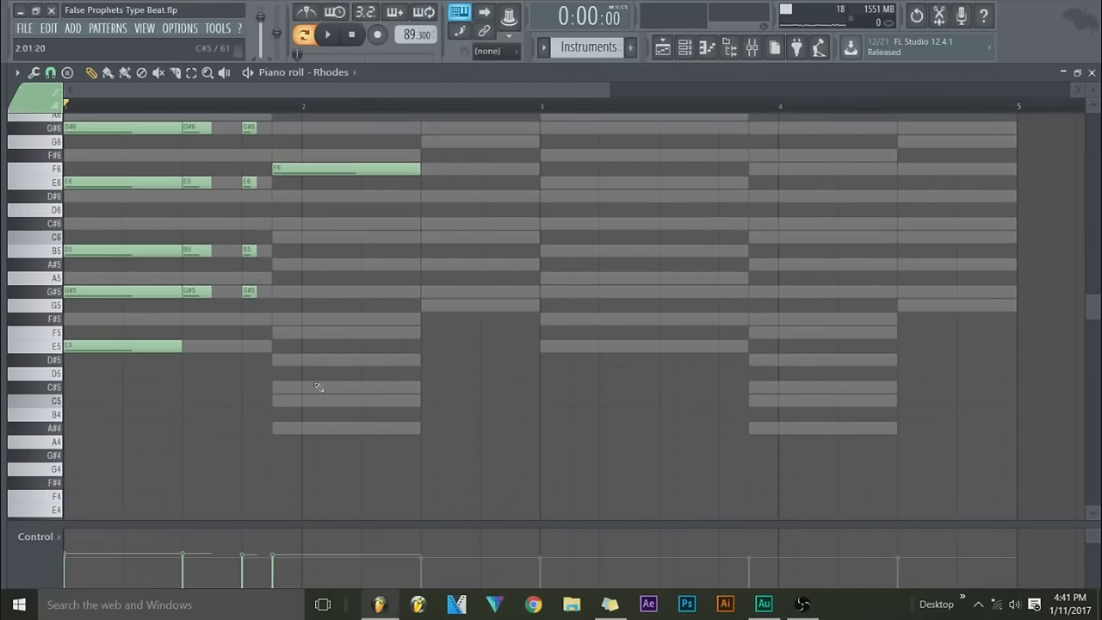
pyautogui.scroll(3, 277, 287)
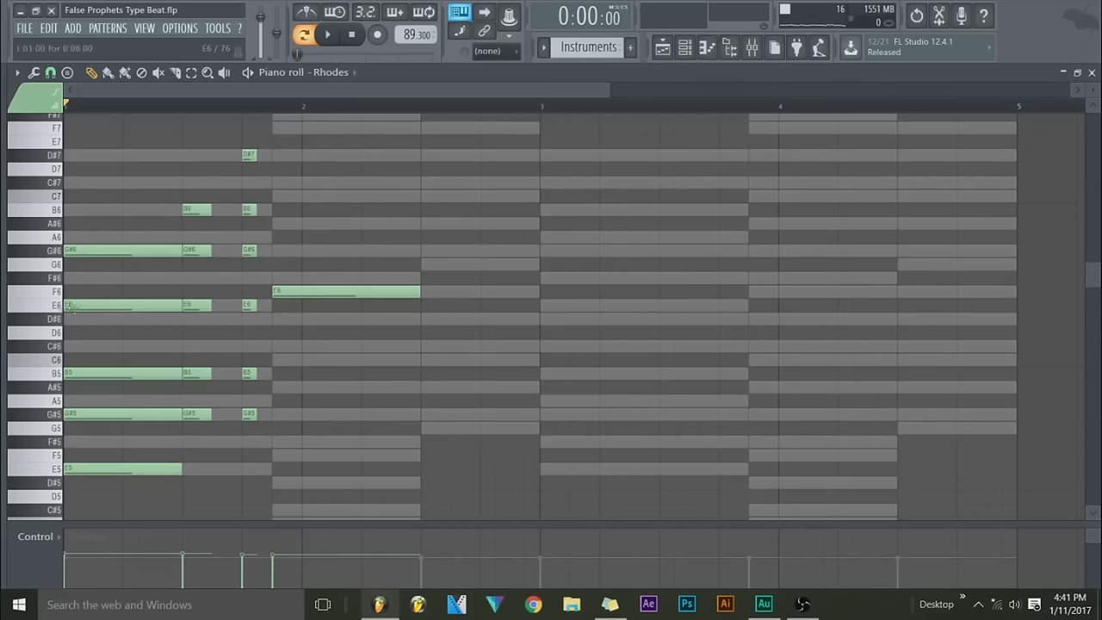
# - Try neighbouring pitches around the long F6 note and add an F#6 note of the same length directly above it
pyautogui.click(274, 305)
pyautogui.click(277, 278)
pyautogui.rightClick(301, 307)
pyautogui.rightClick(288, 279)
pyautogui.click(276, 279)
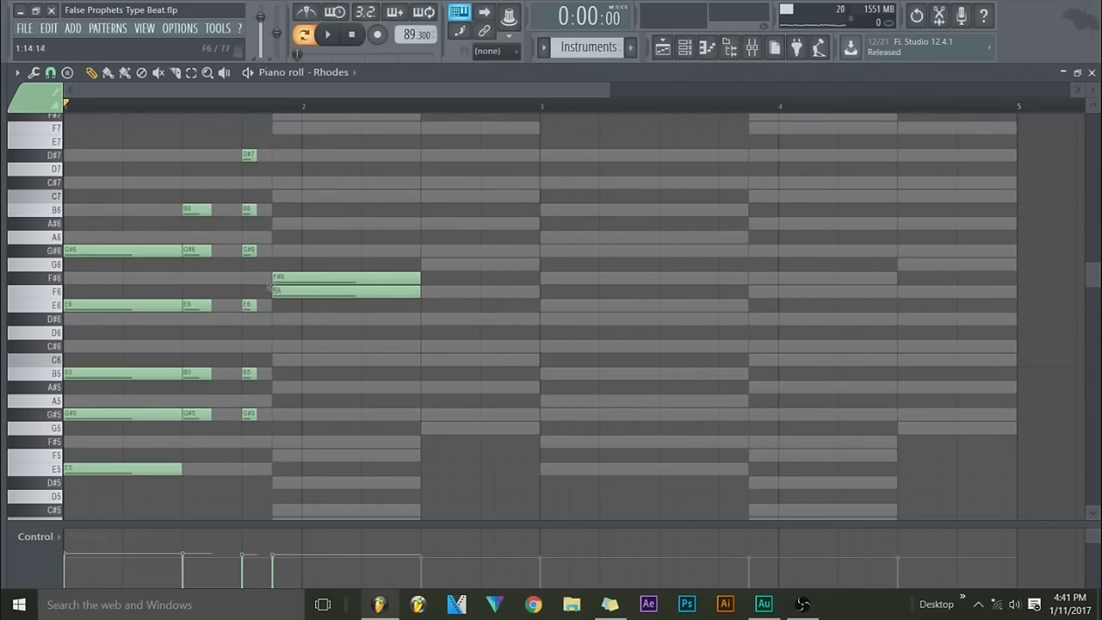
# - Add ten-step A#6, C#6 and A#5 notes to the chord at step 15 of bar 1 and play the pattern
pyautogui.click(276, 225)
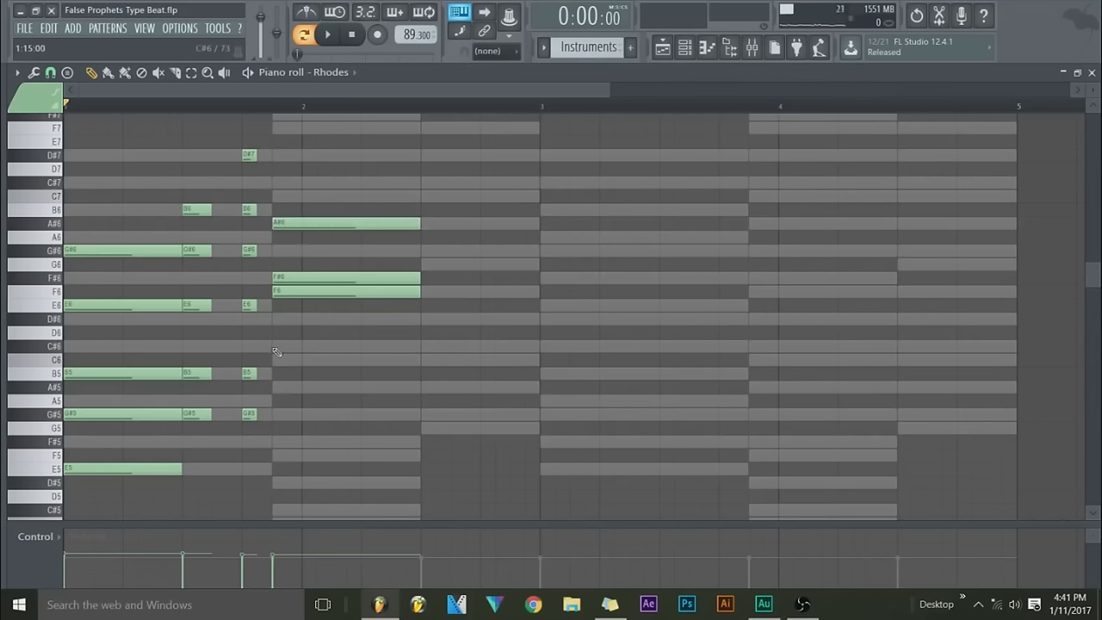
pyautogui.click(275, 348)
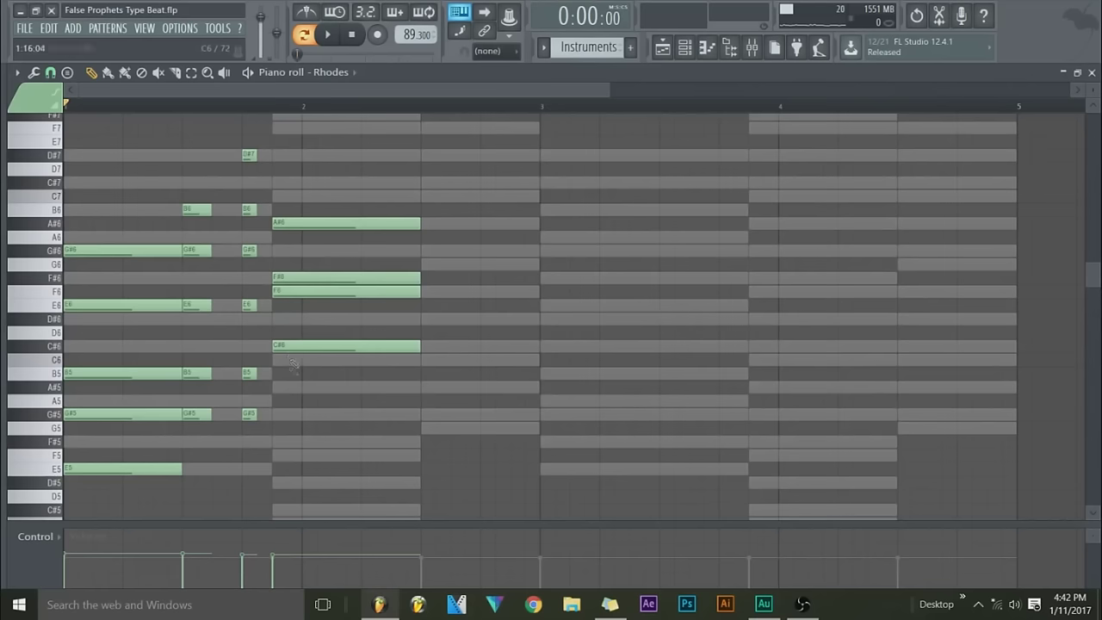
pyautogui.click(277, 388)
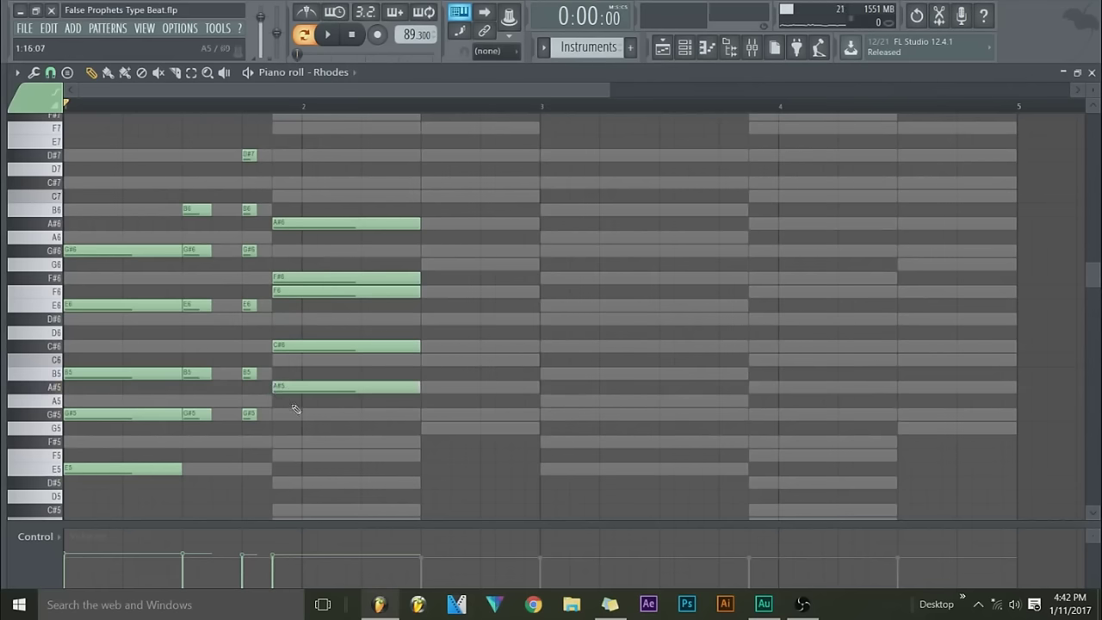
pyautogui.click(327, 34)
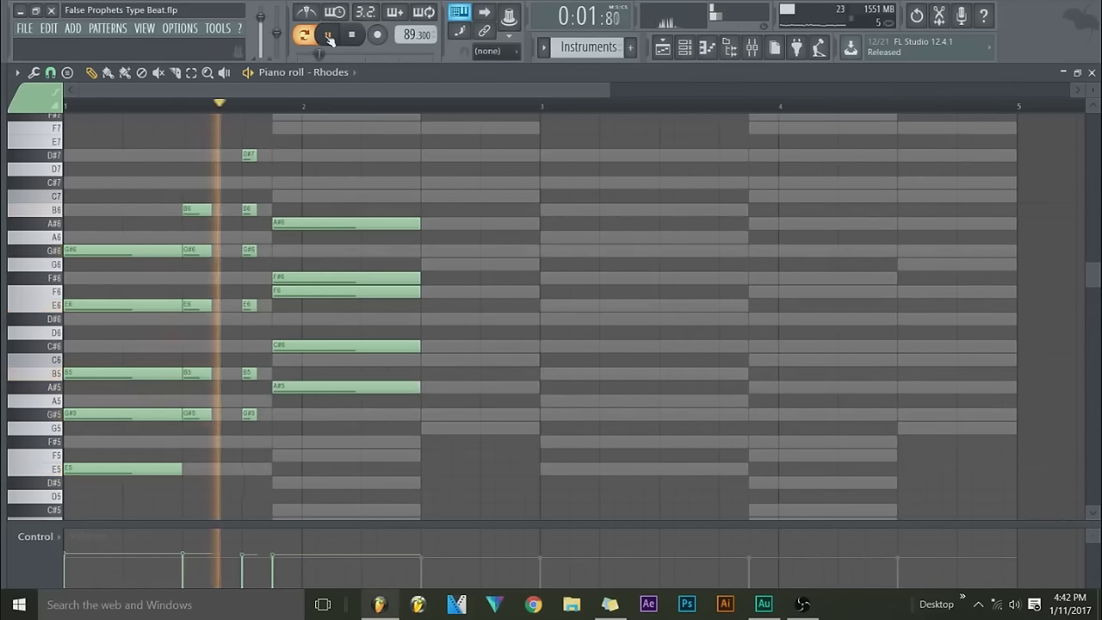
pyautogui.press('space')
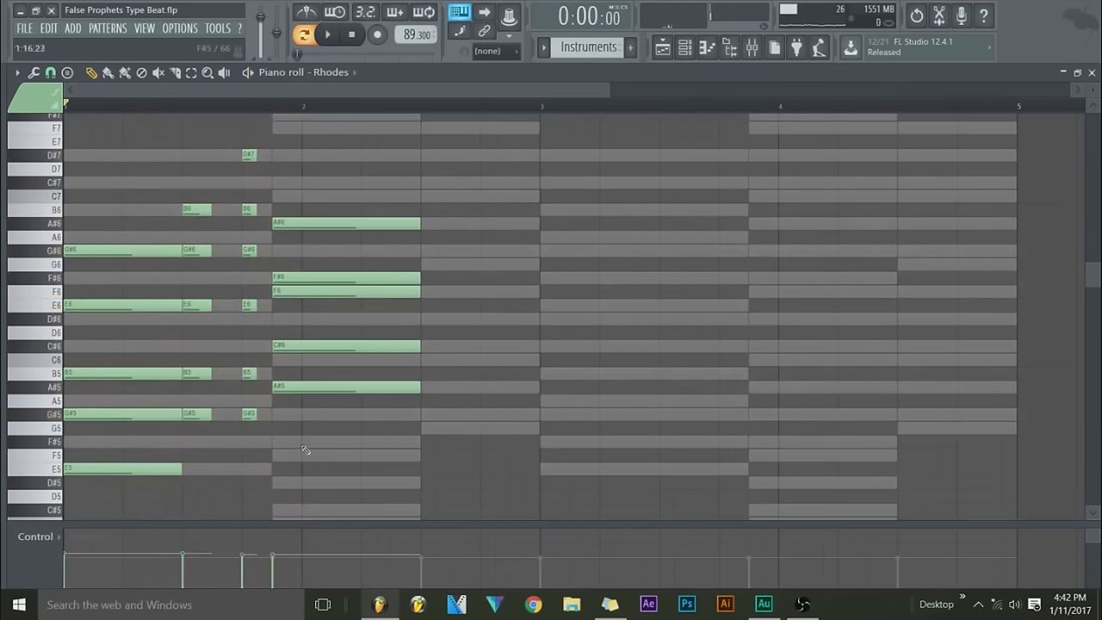
# - Add an eight-step F5 bass note at the start of bar 2, ending with the long chord, and play the pattern
pyautogui.click(309, 441)
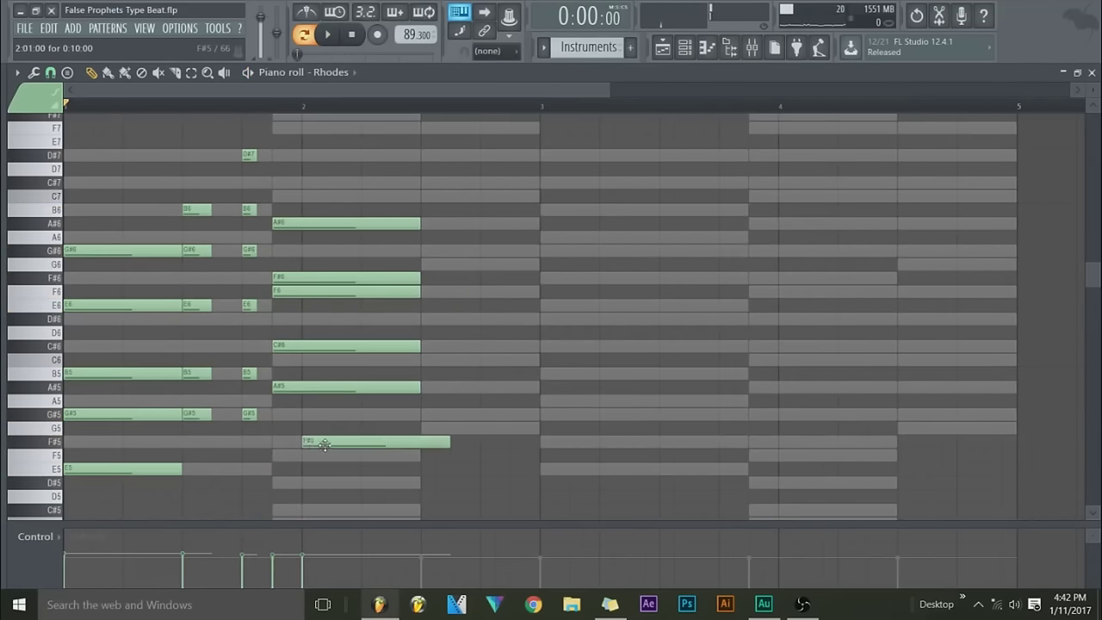
pyautogui.doubleClick(325, 442)
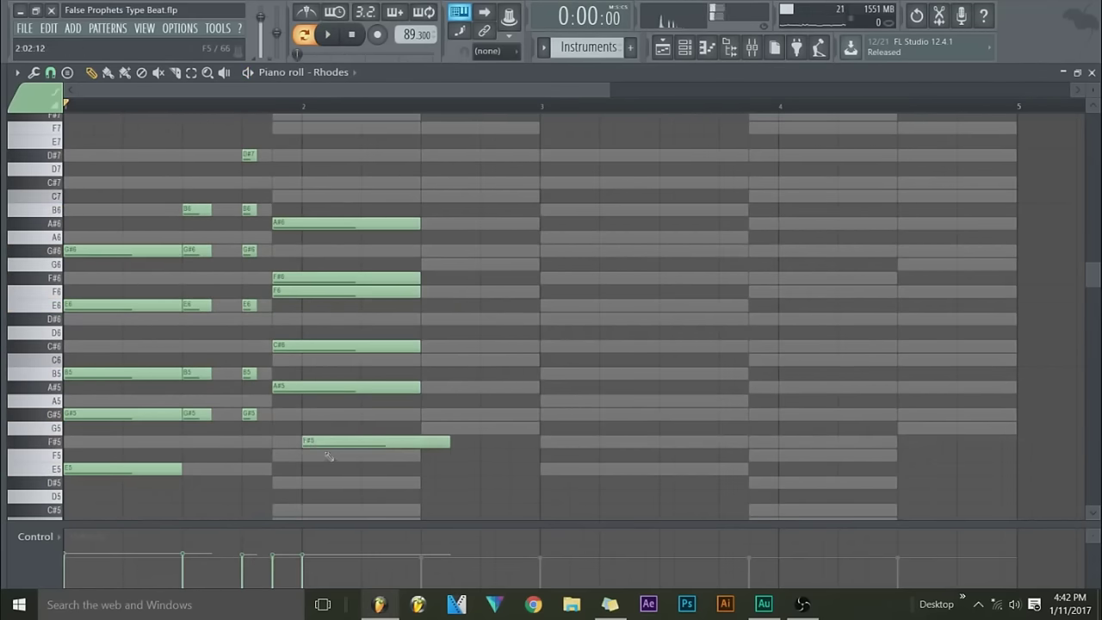
pyautogui.click(634, 392)
pyautogui.moveTo(331, 442); pyautogui.dragTo(330, 455)
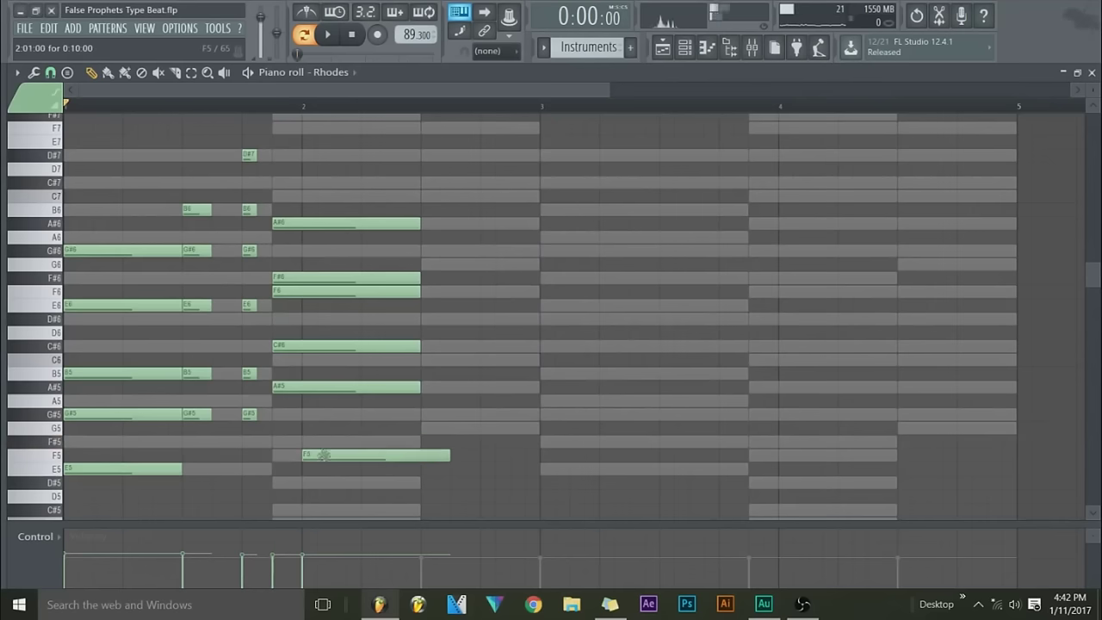
pyautogui.moveTo(447, 455); pyautogui.dragTo(418, 457)
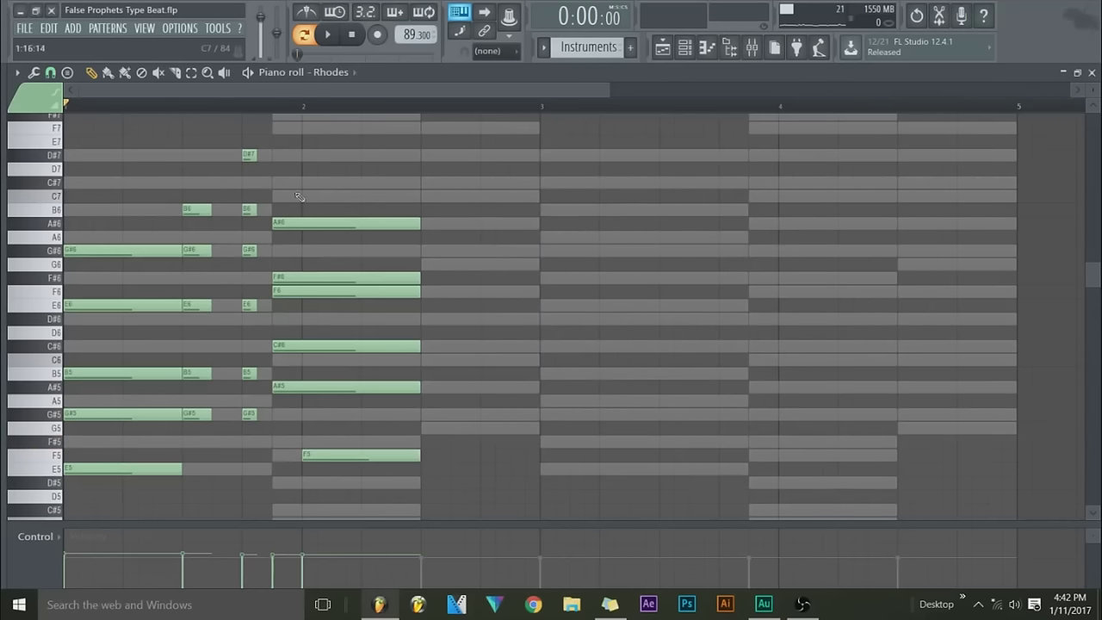
pyautogui.click(331, 40)
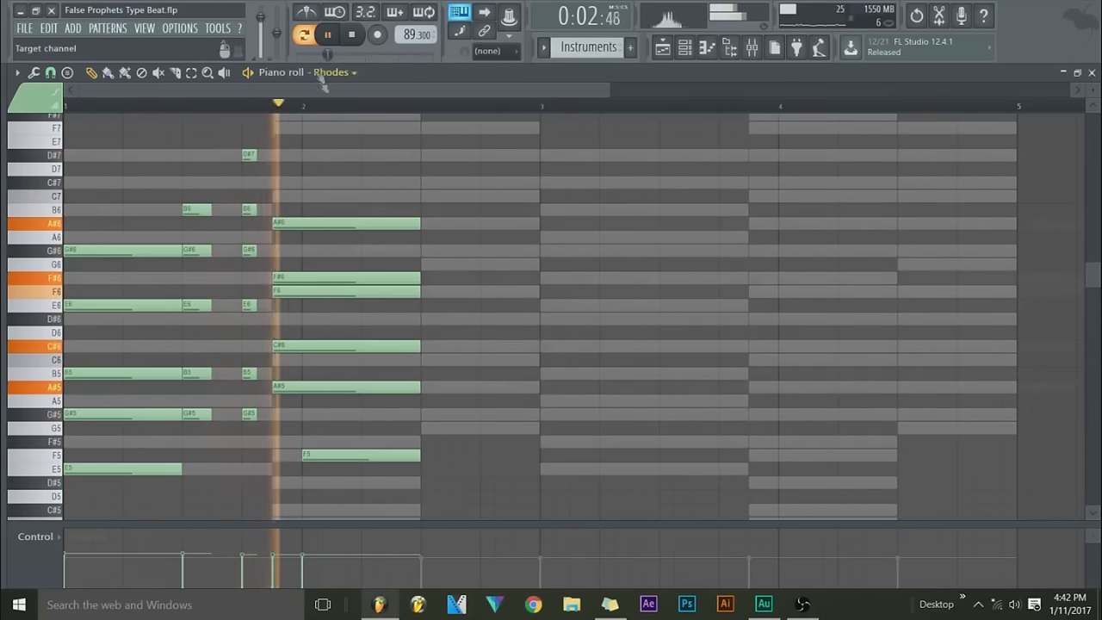
pyautogui.click(351, 35)
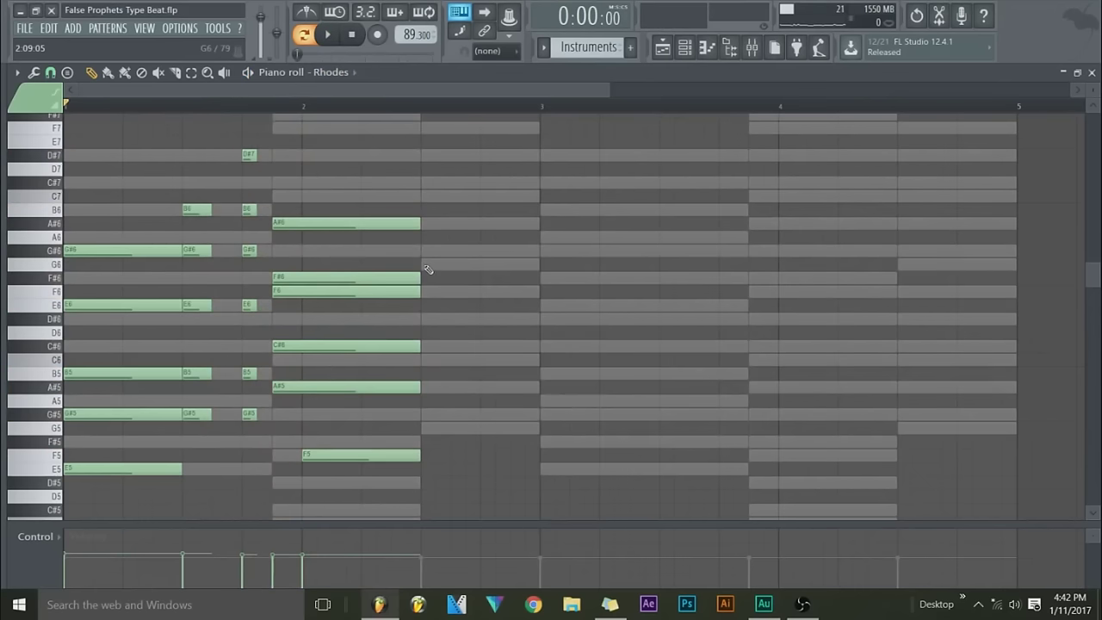
# - Start the next Rhodes chord at step 9 of bar 2 with eight-step G6, A#6 and D#7 notes
pyautogui.scroll(3, 455, 152)
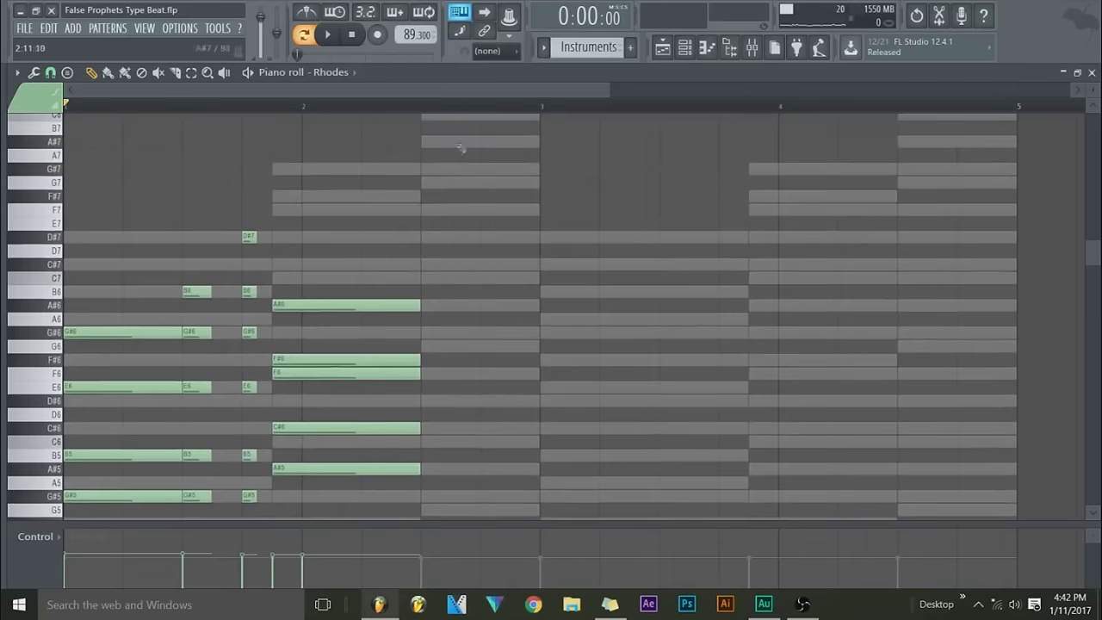
pyautogui.scroll(-3, 445, 337)
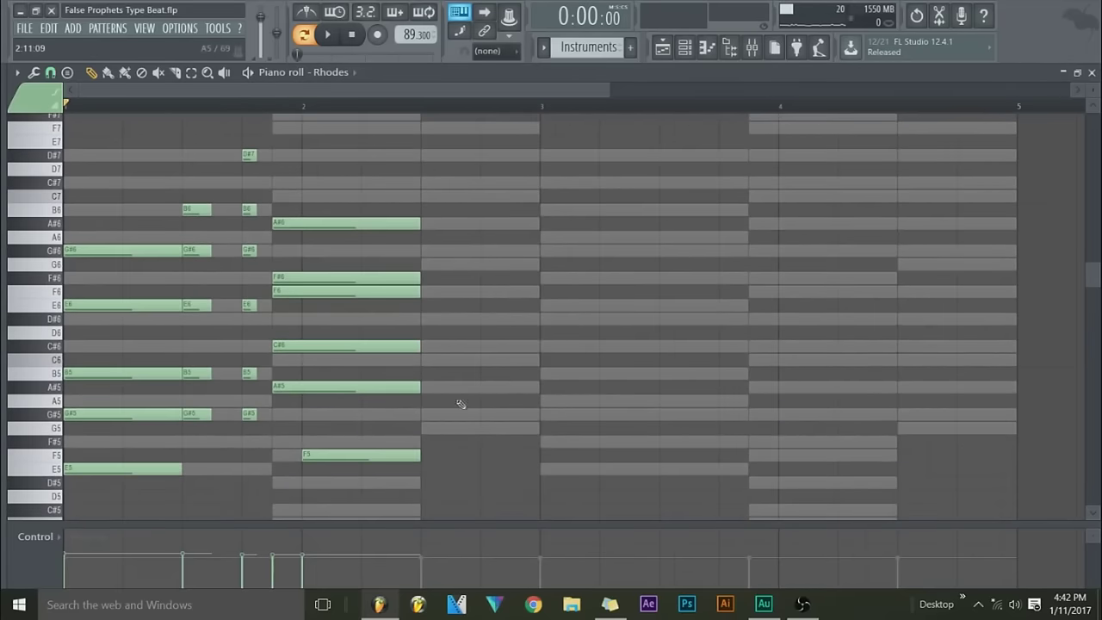
pyautogui.click(684, 48)
pyautogui.click(684, 48)
pyautogui.click(426, 264)
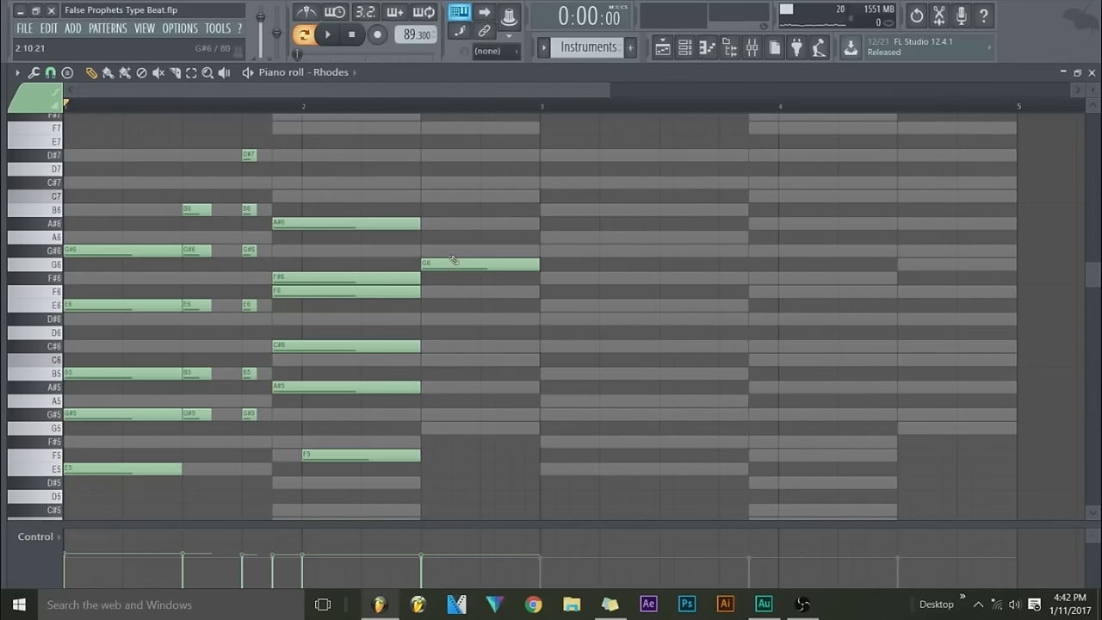
pyautogui.click(435, 224)
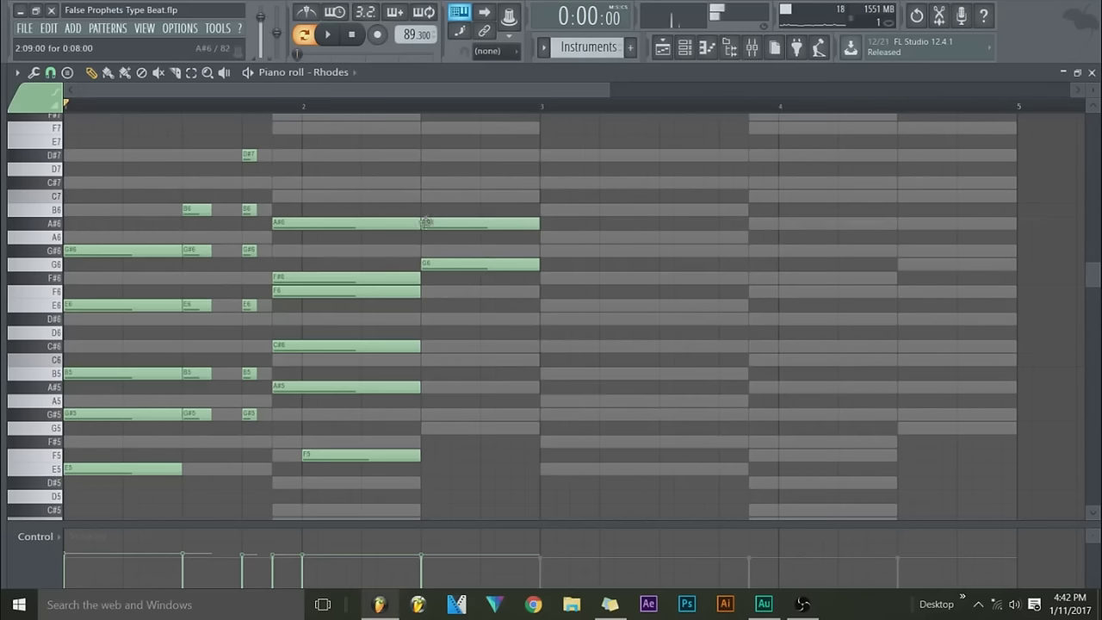
pyautogui.click(424, 127)
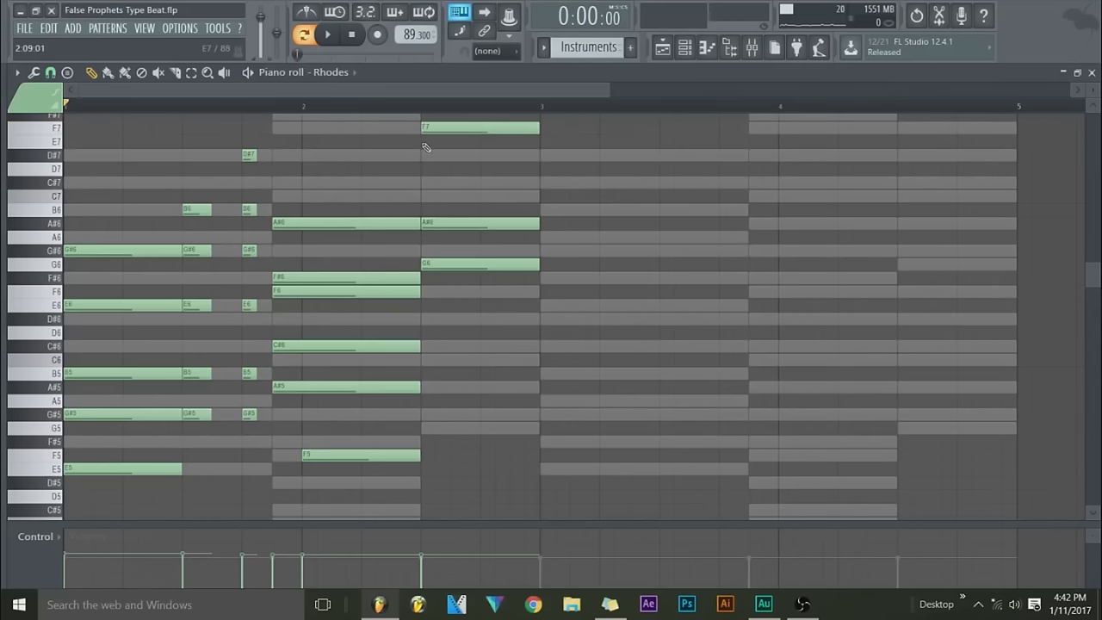
pyautogui.moveTo(440, 127); pyautogui.dragTo(440, 155)
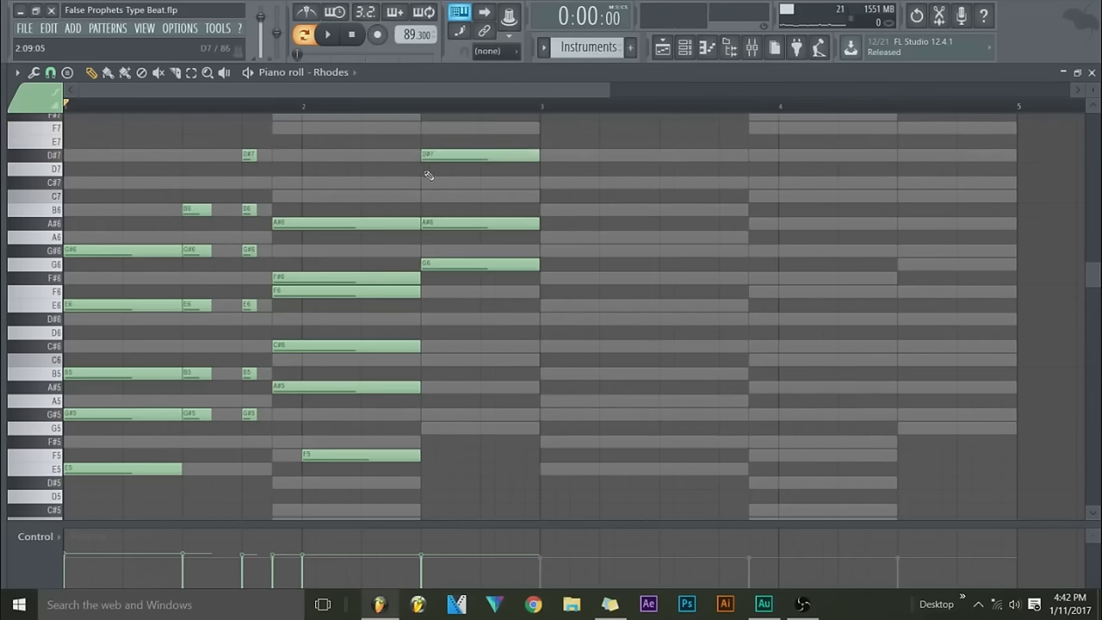
# - Add an eight-step D#6 note below the chord at step 9 of bar 2 and play the pattern
pyautogui.click(427, 171)
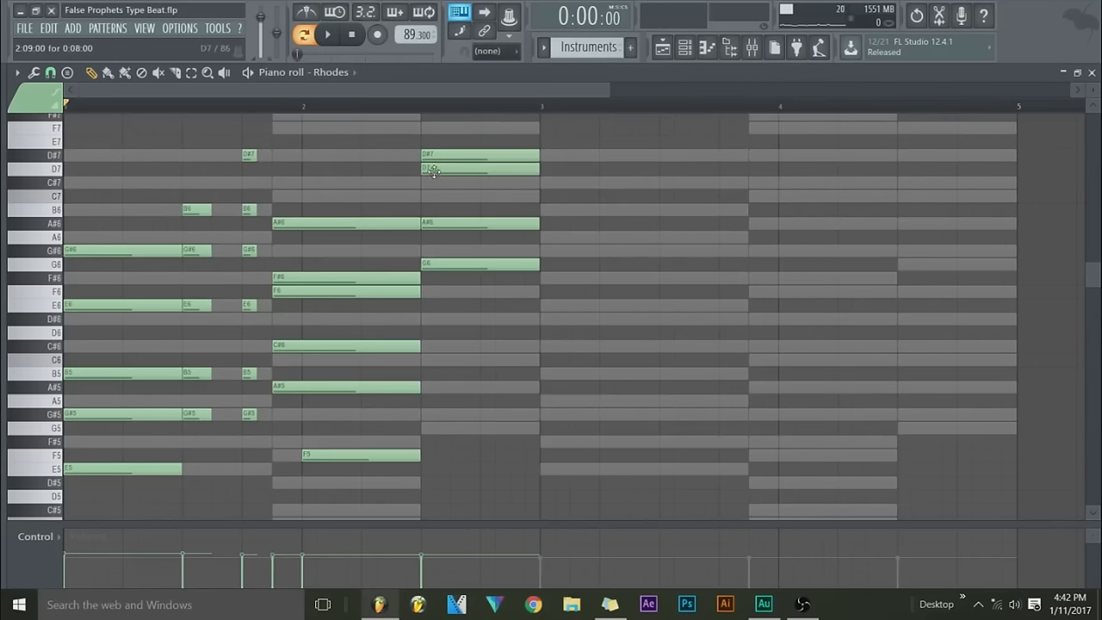
pyautogui.rightClick(433, 171)
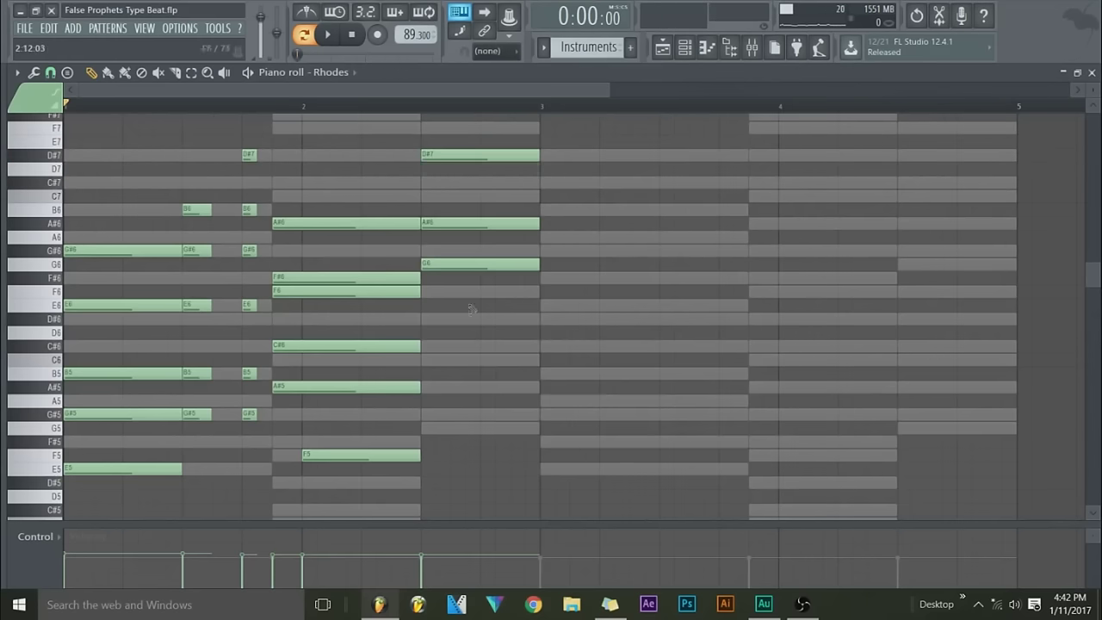
pyautogui.click(422, 319)
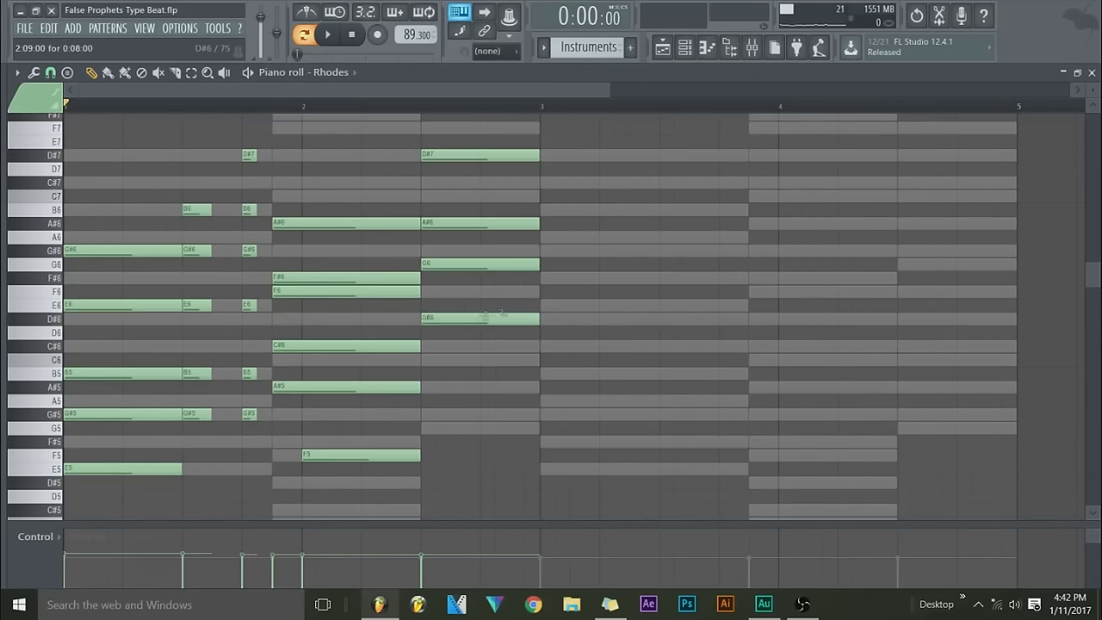
pyautogui.scroll(2, 500, 296)
pyautogui.scroll(-5, 491, 226)
pyautogui.scroll(3, 433, 397)
pyautogui.click(328, 35)
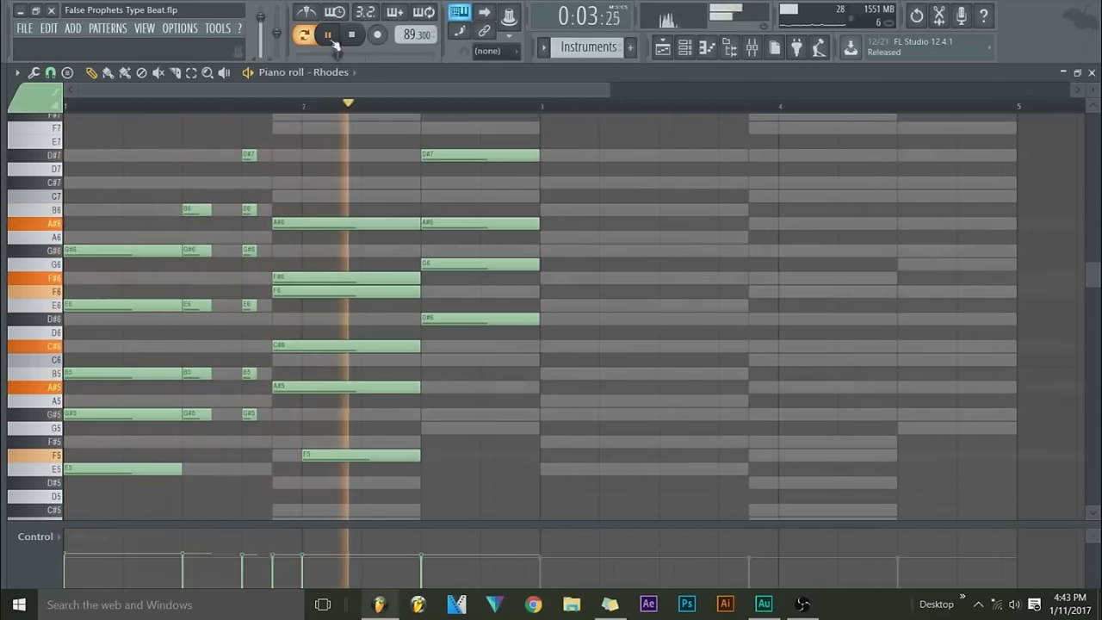
# - Add an eight-step D7 note directly below the chord's D#7 and replay the pattern from the start
pyautogui.click(425, 168)
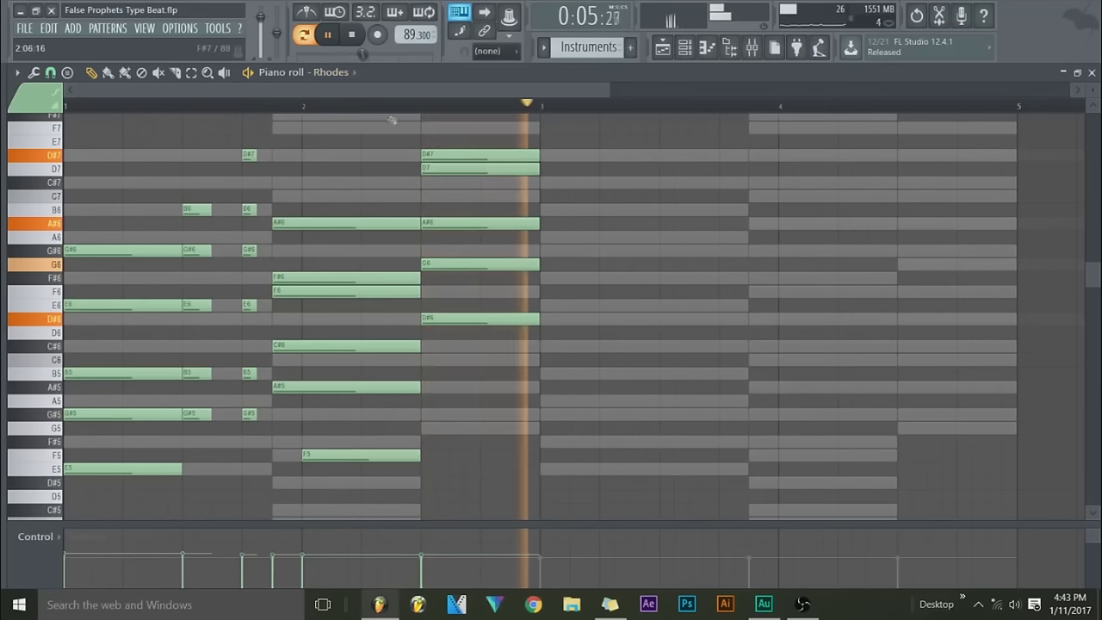
pyautogui.click(418, 106)
pyautogui.click(241, 106)
pyautogui.click(66, 106)
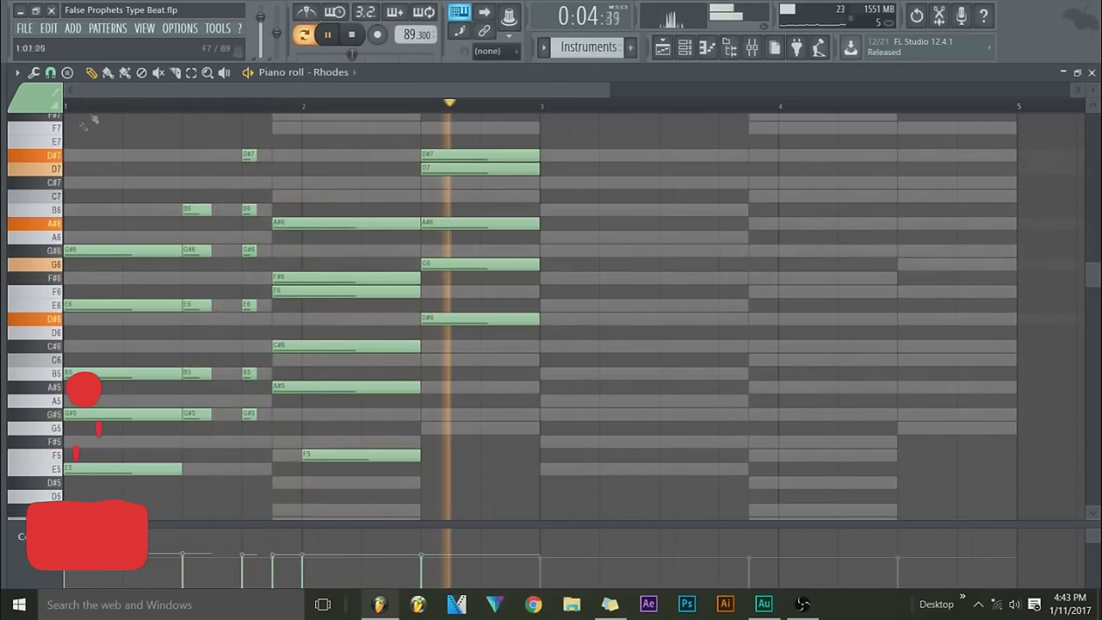
pyautogui.click(345, 36)
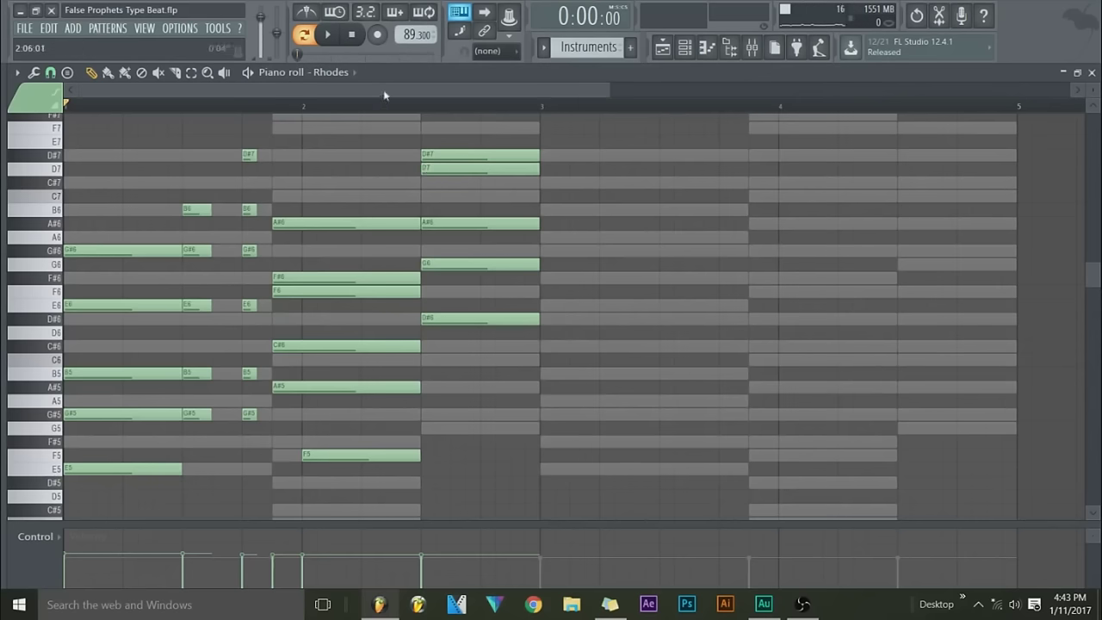
# - Duplicate all Rhodes notes of bars 1 and 2 into bars 3 and 4 and clear the selection
pyautogui.click(191, 74)
pyautogui.moveTo(581, 136); pyautogui.dragTo(57, 534)
pyautogui.click(91, 73)
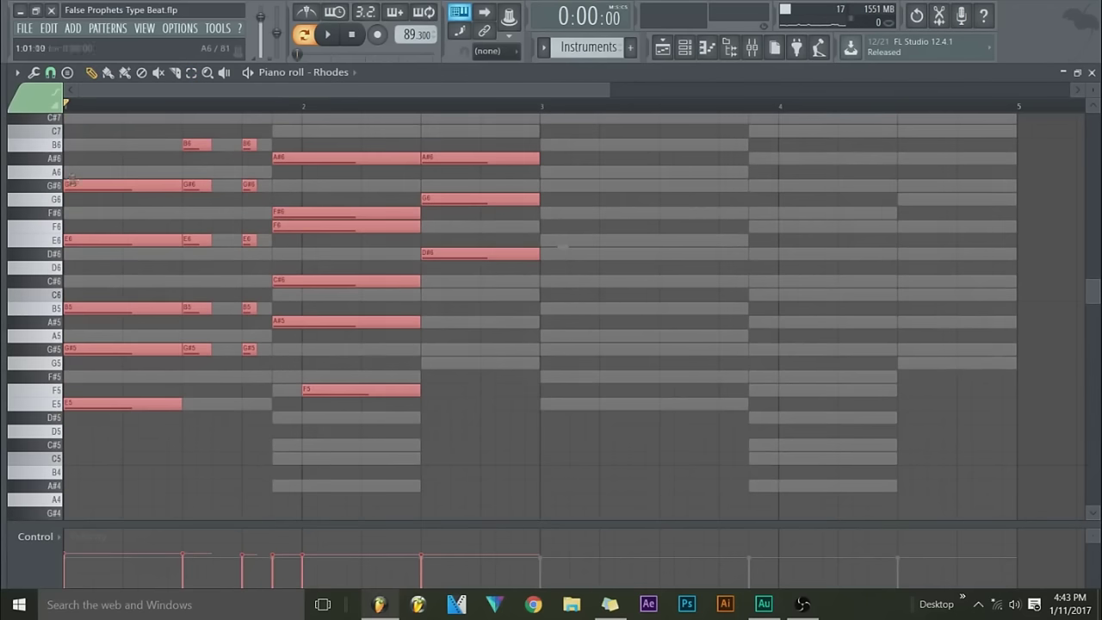
pyautogui.moveTo(74, 181); pyautogui.dragTo(548, 181)
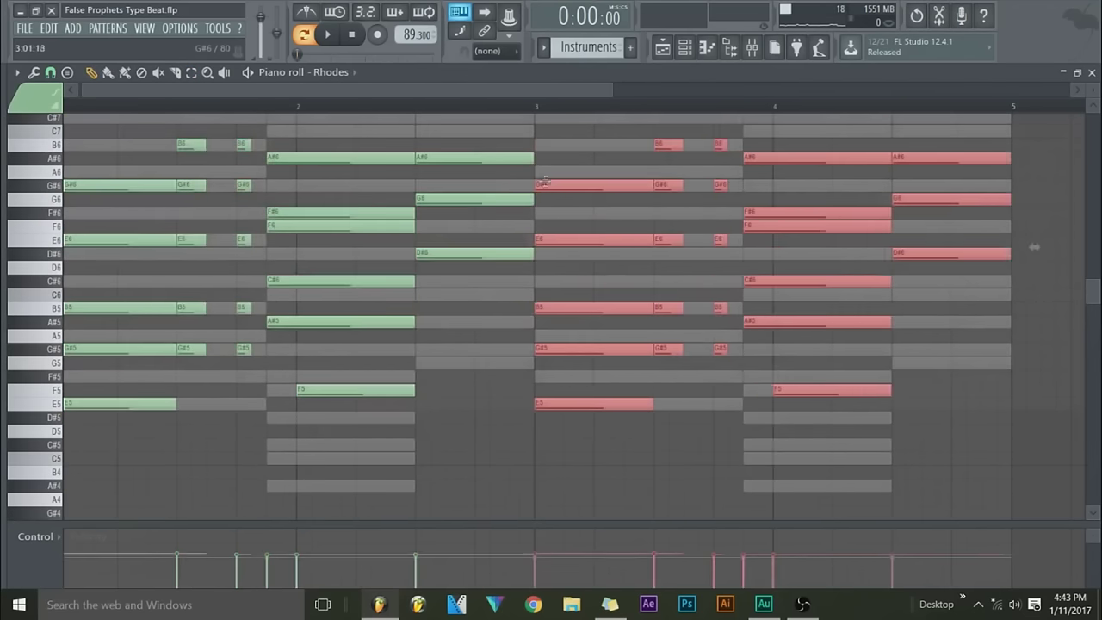
pyautogui.keyDown('ctrl'); pyautogui.click(523, 189); pyautogui.keyUp('ctrl')
pyautogui.scroll(4, 525, 234)
pyautogui.scroll(-5, 523, 231)
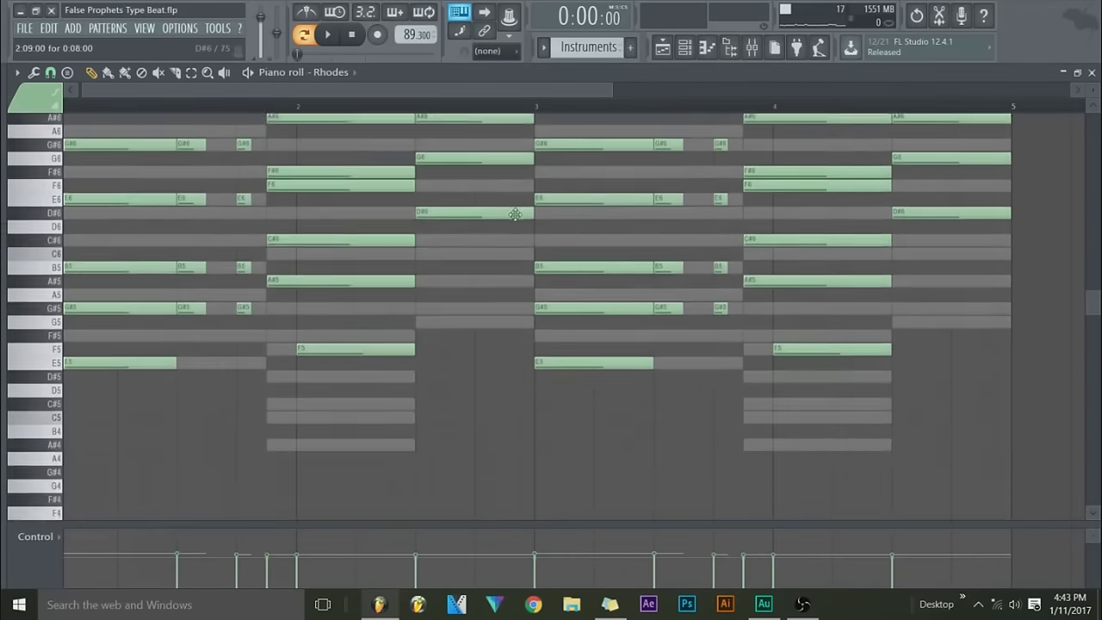
pyautogui.scroll(4, 515, 212)
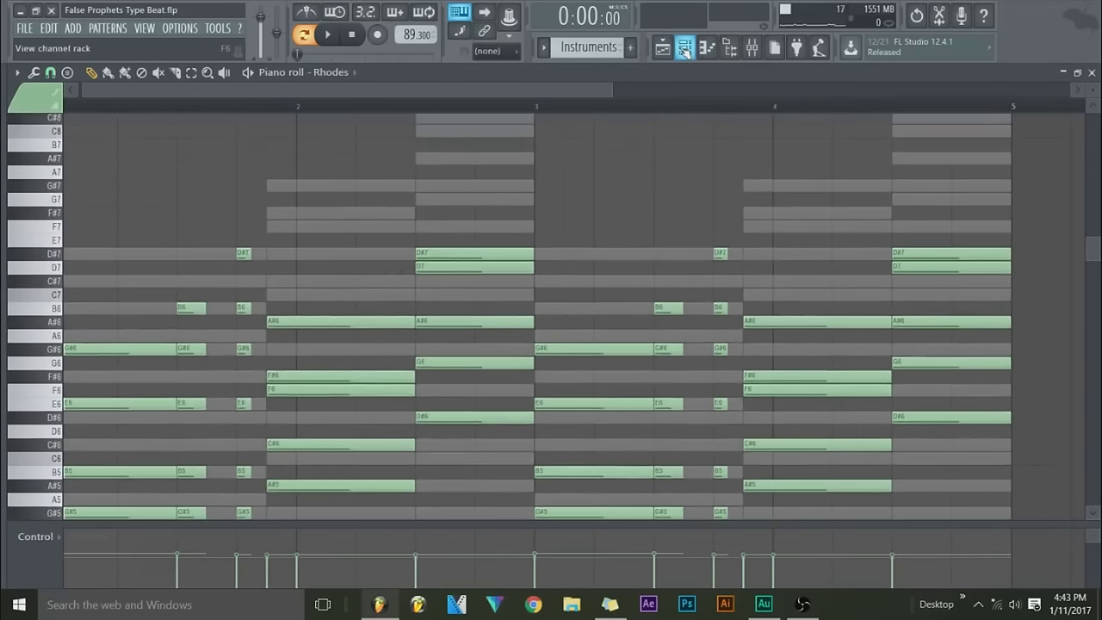
# - Play the Instruments and Drums patterns together in song mode and set the Rhodes channel's volume to 68%
pyautogui.click(680, 47)
pyautogui.click(303, 35)
pyautogui.click(328, 35)
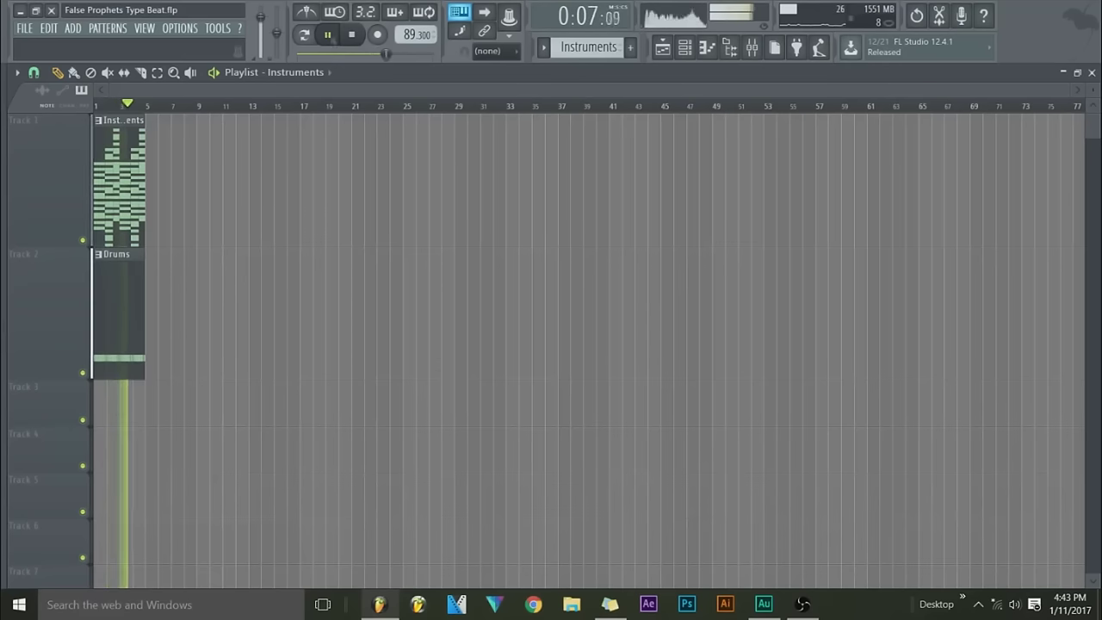
pyautogui.click(686, 49)
pyautogui.moveTo(488, 203); pyautogui.dragTo(488, 210)
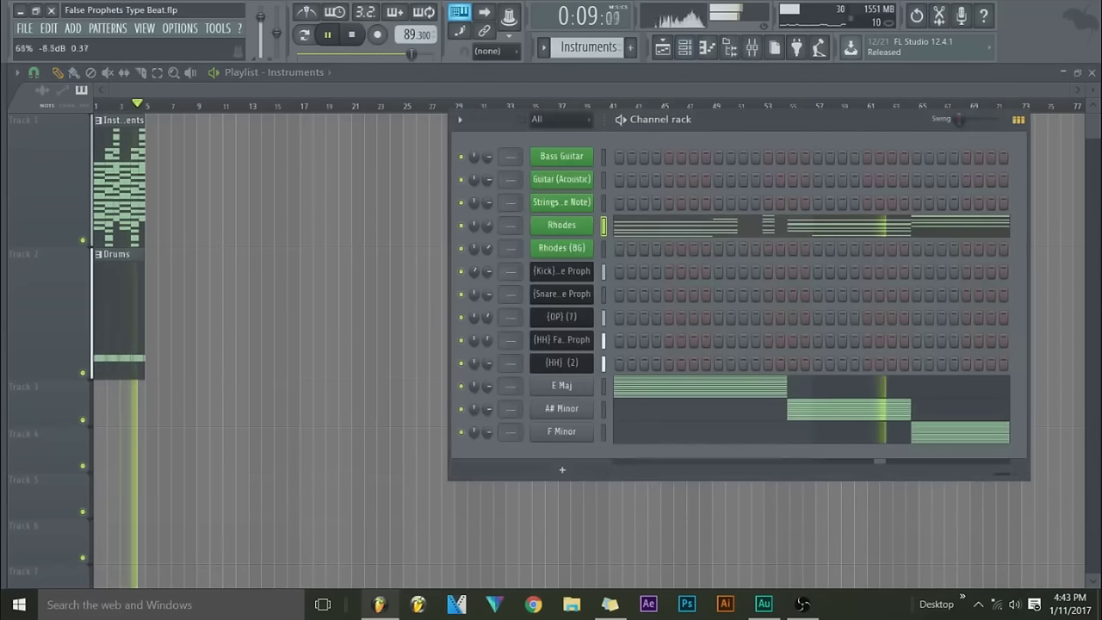
# - Copy the Rhodes notes into the Rhodes (BG) channel and lower that channel's volume to 28% during playback
pyautogui.rightClick(561, 225)
pyautogui.click(740, 238)
pyautogui.rightClick(561, 248)
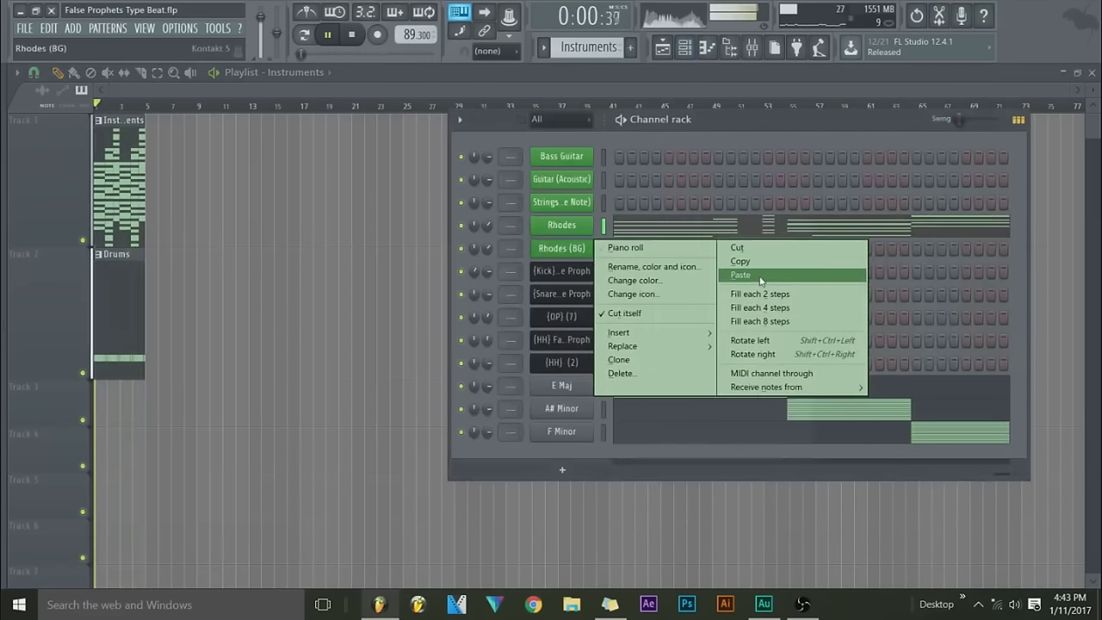
pyautogui.click(761, 276)
pyautogui.moveTo(487, 248); pyautogui.dragTo(487, 239)
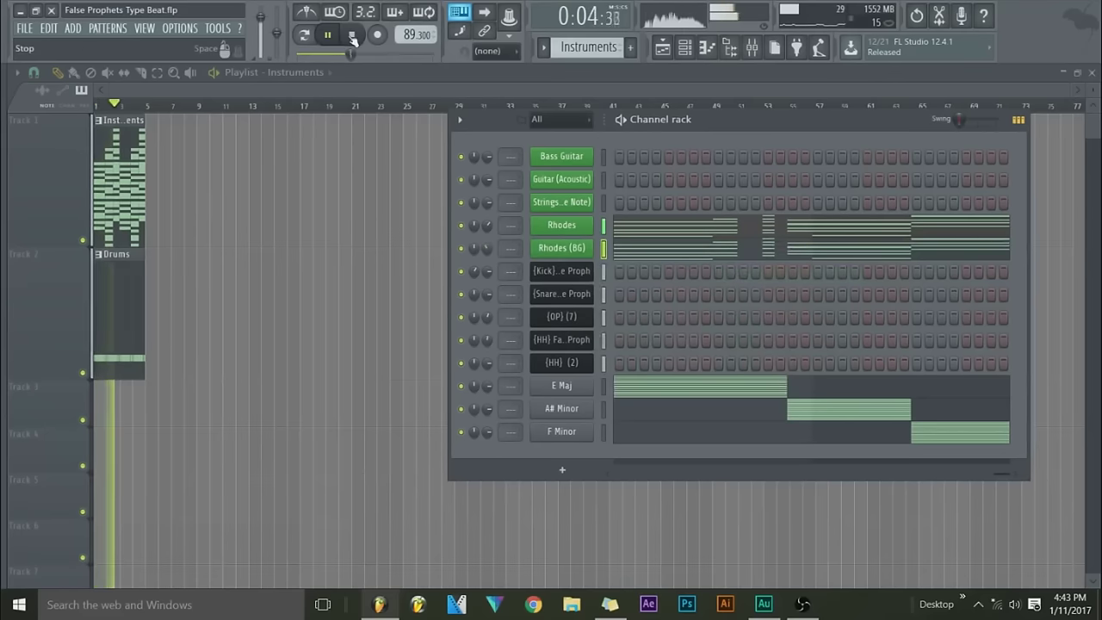
pyautogui.moveTo(487, 243); pyautogui.dragTo(486, 250)
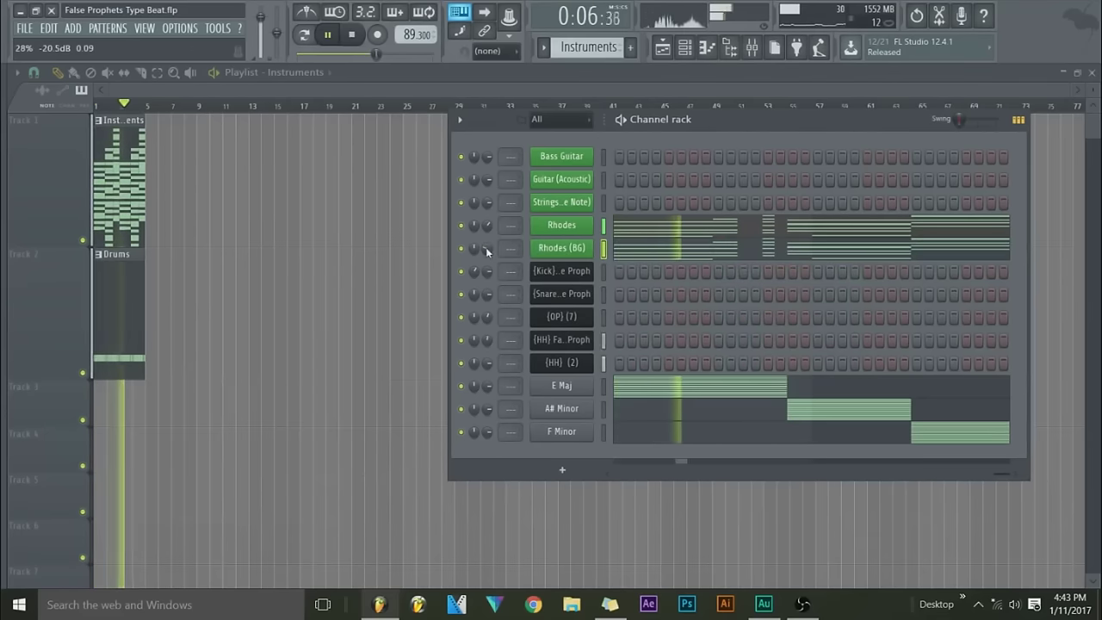
pyautogui.click(348, 33)
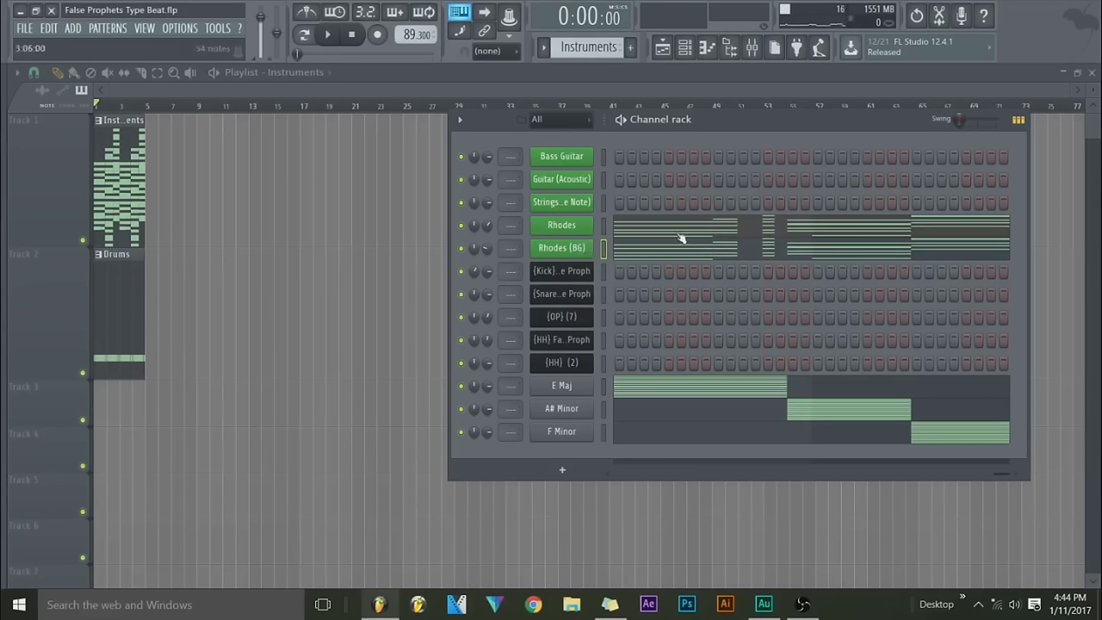
# - Open the Strings (One Note) channel's note editor and audition G#6 against the playing song
pyautogui.rightClick(582, 205)
pyautogui.click(604, 206)
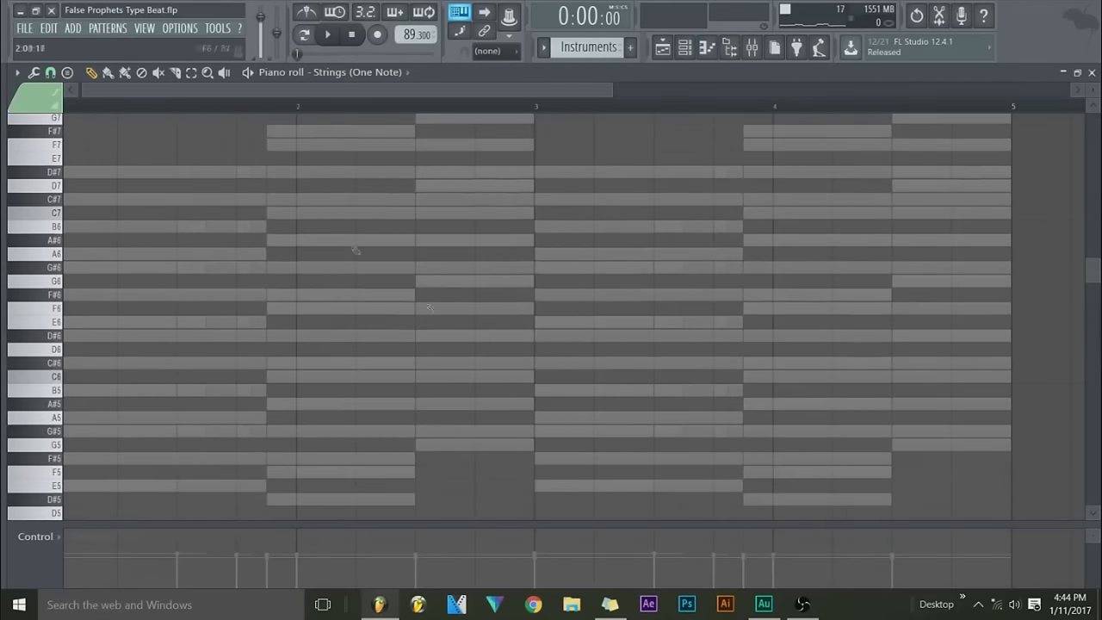
pyautogui.press('space')
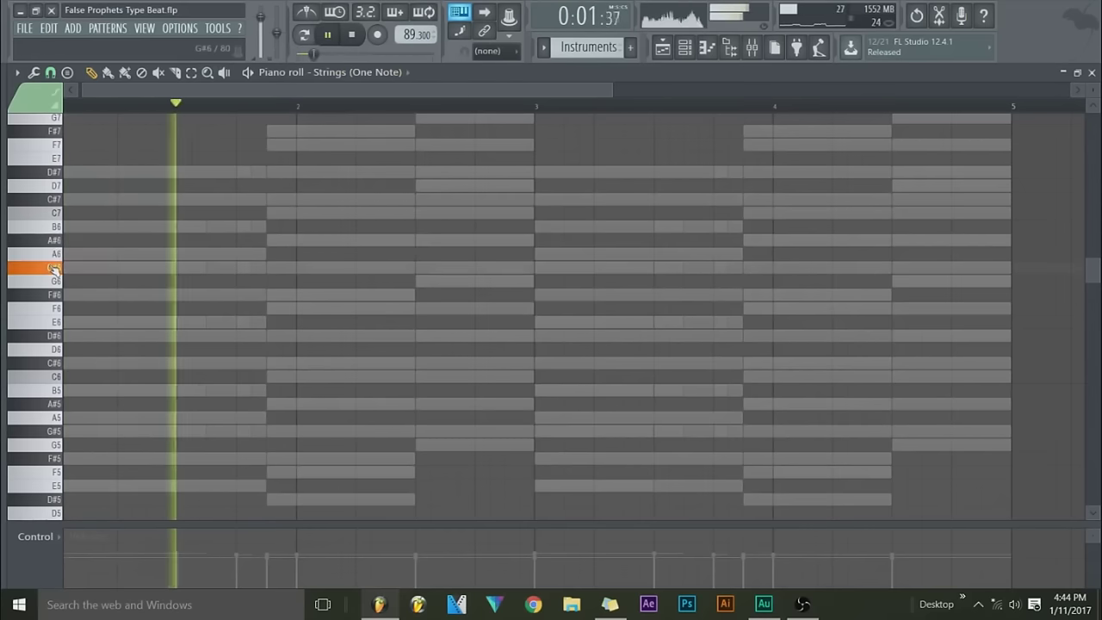
pyautogui.press('space')
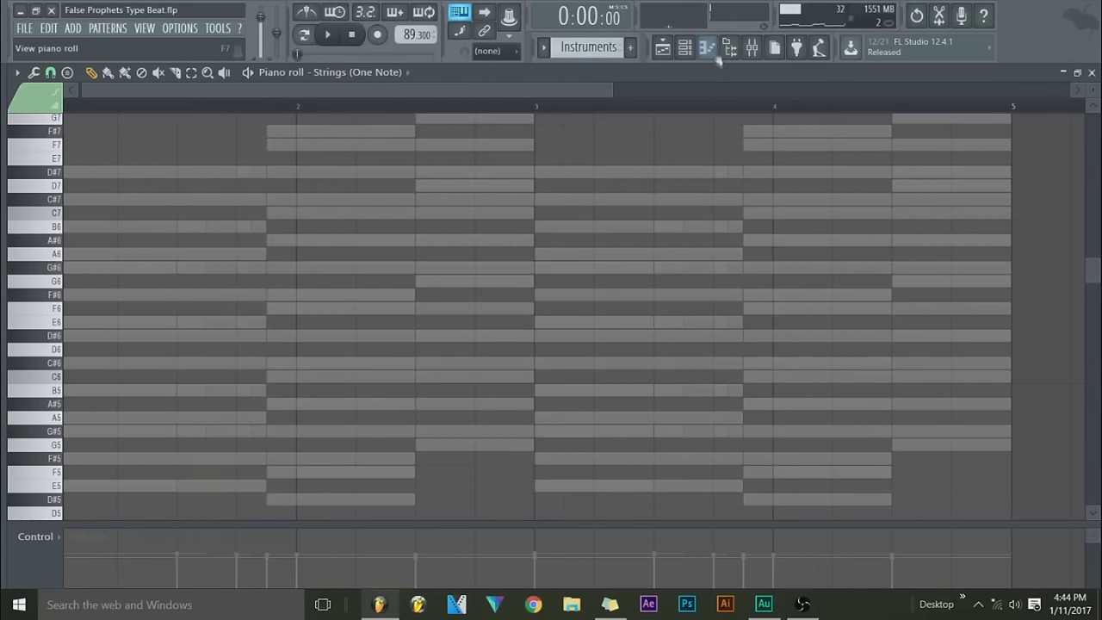
# - Audition string tones for part 1 of the Strings (One Note) instrument and choose Slow Violin Section
pyautogui.press('F6')
pyautogui.click(561, 204)
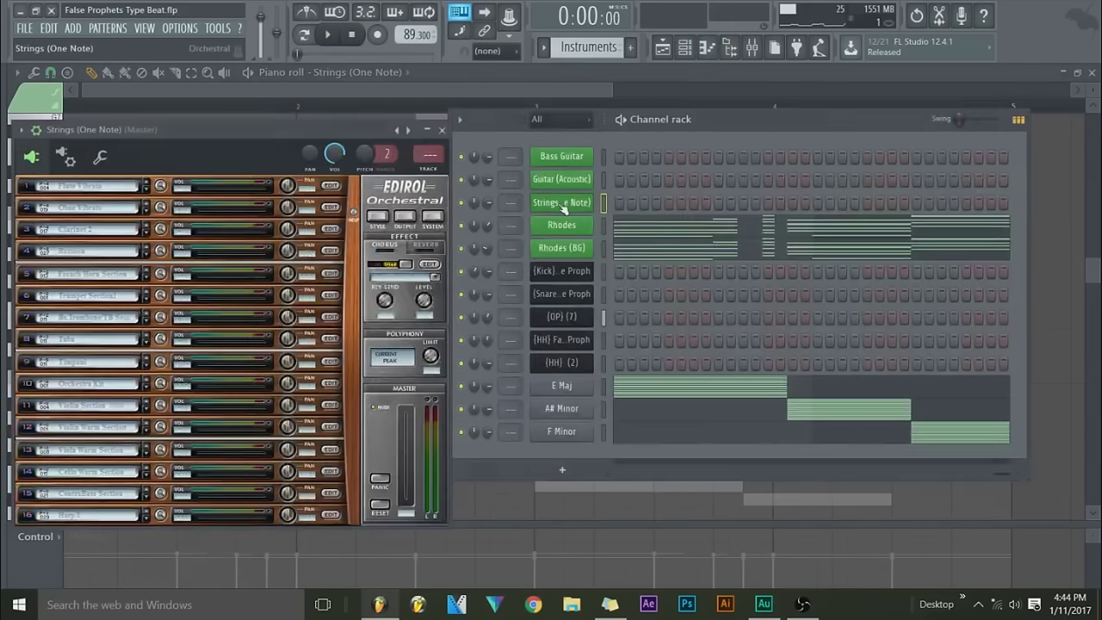
pyautogui.click(161, 188)
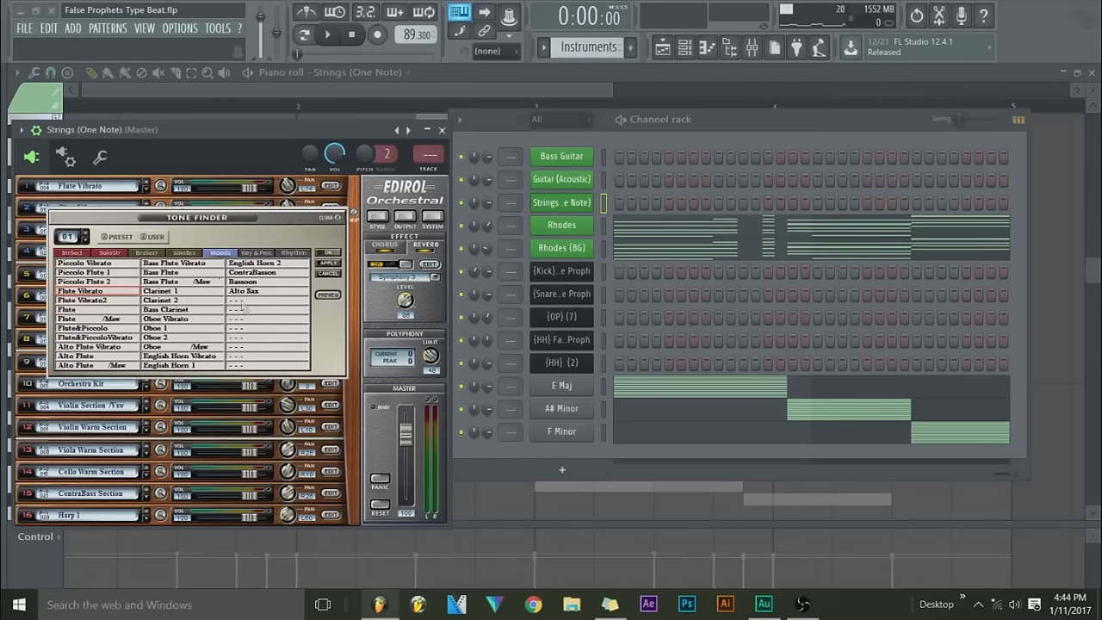
pyautogui.click(117, 255)
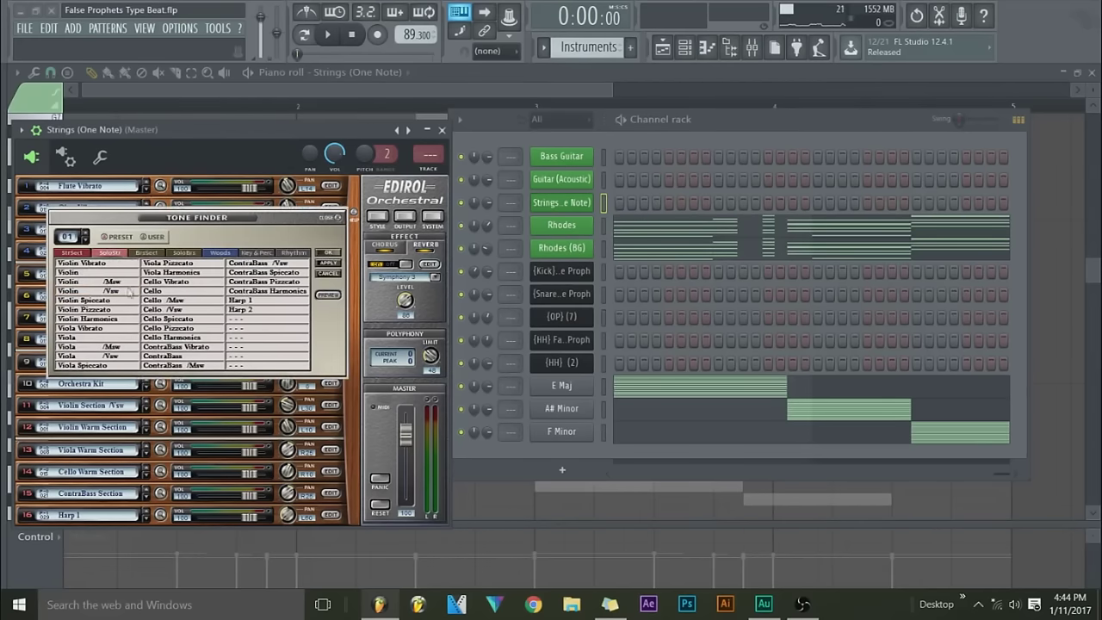
pyautogui.click(81, 263)
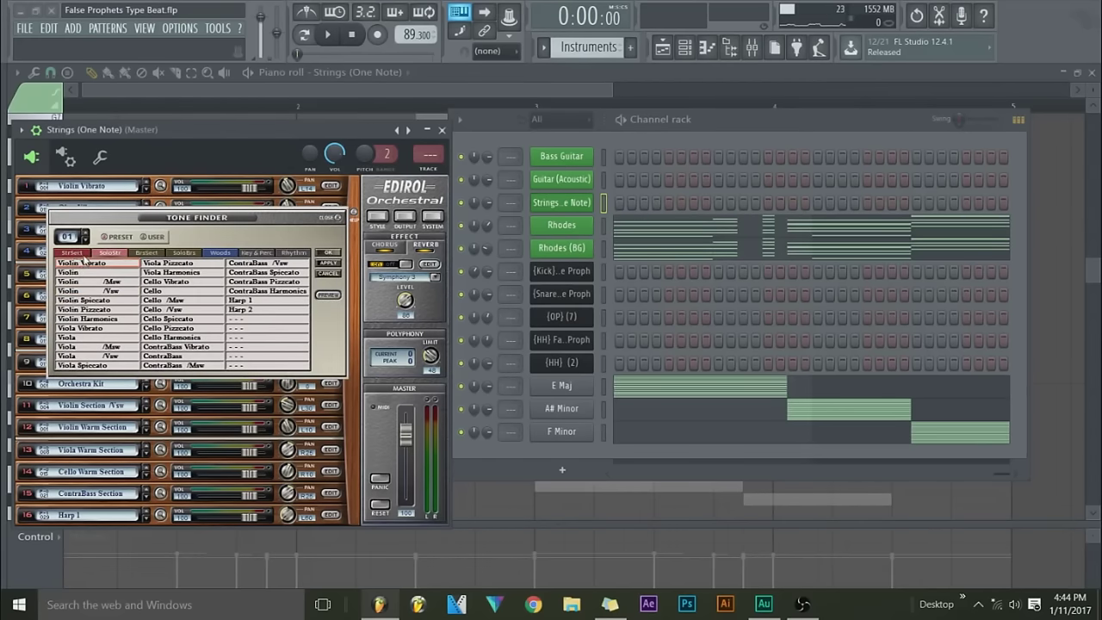
pyautogui.click(76, 253)
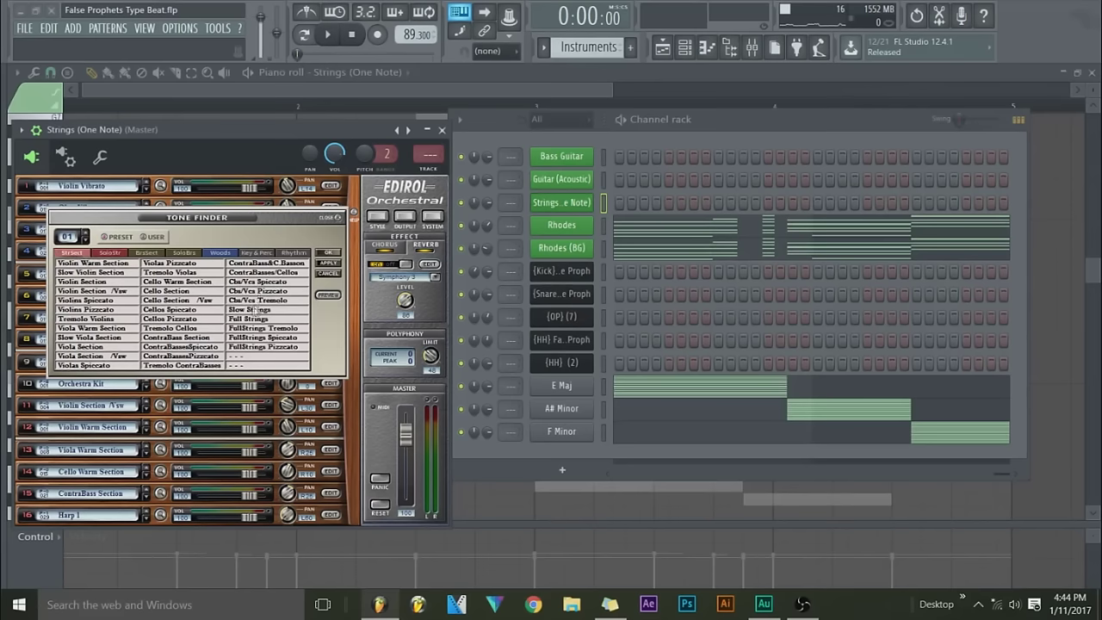
pyautogui.click(188, 284)
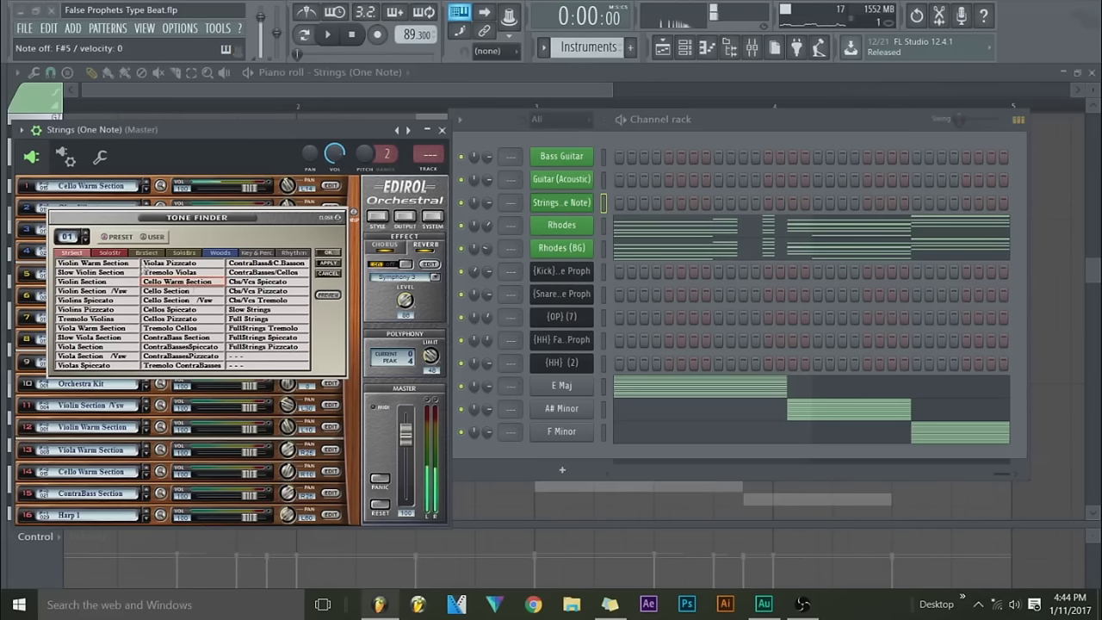
pyautogui.click(108, 273)
pyautogui.click(328, 217)
pyautogui.click(442, 130)
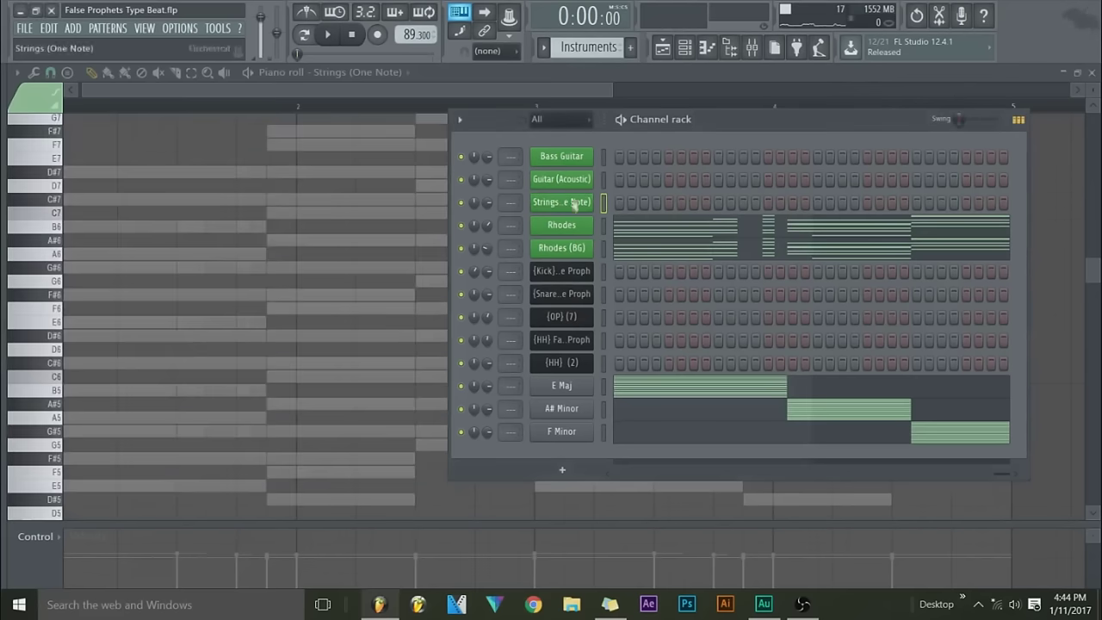
# - Write one-bar string notes, G#6 in bars 1 and 3 and F6 in bars 2 and 4, while the song plays
pyautogui.click(71, 255)
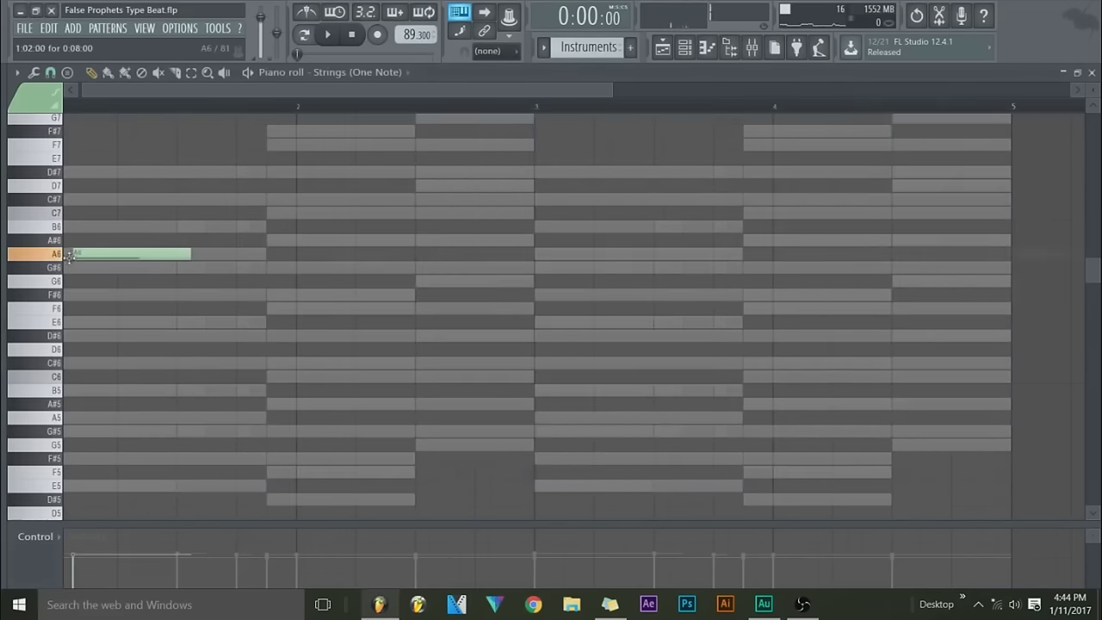
pyautogui.moveTo(71, 255); pyautogui.dragTo(71, 268)
pyautogui.press('space')
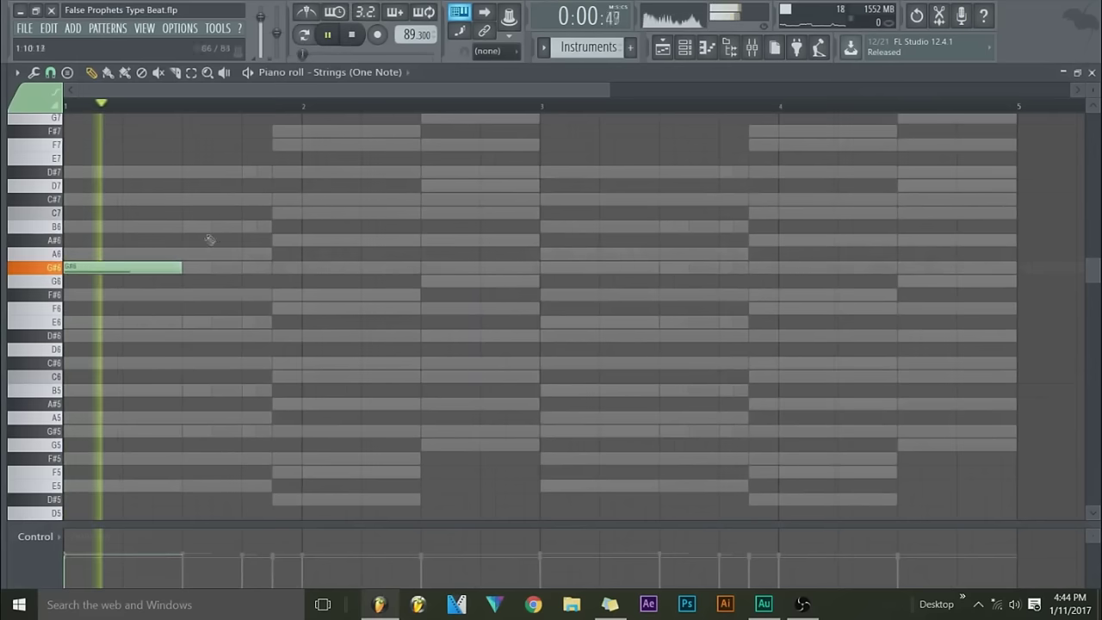
pyautogui.moveTo(181, 267); pyautogui.dragTo(300, 267)
pyautogui.click(314, 308)
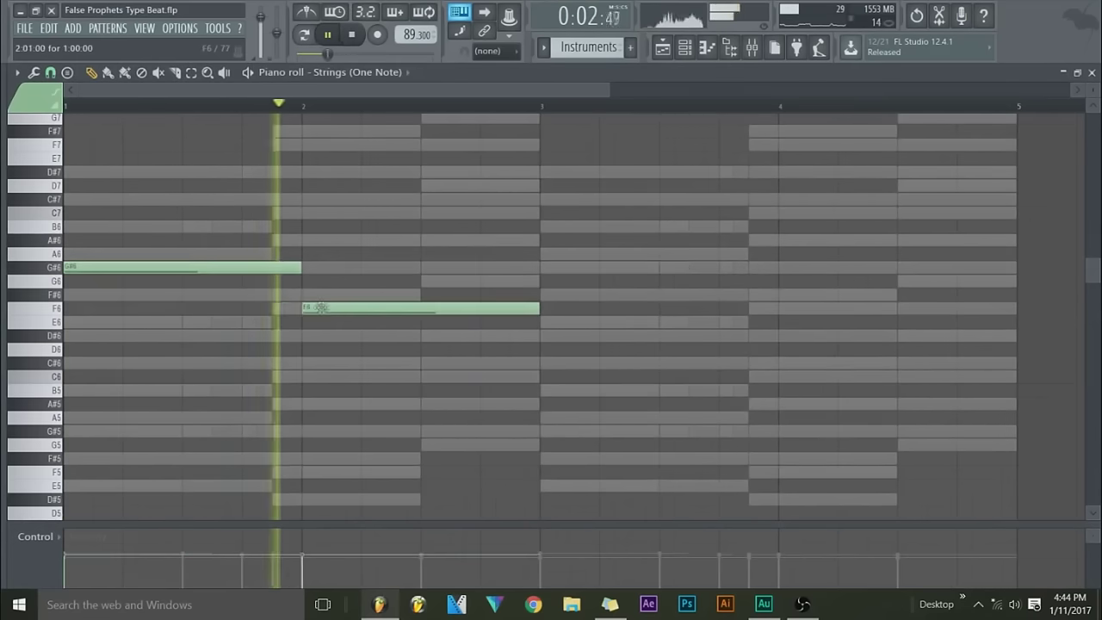
pyautogui.click(541, 267)
pyautogui.click(780, 308)
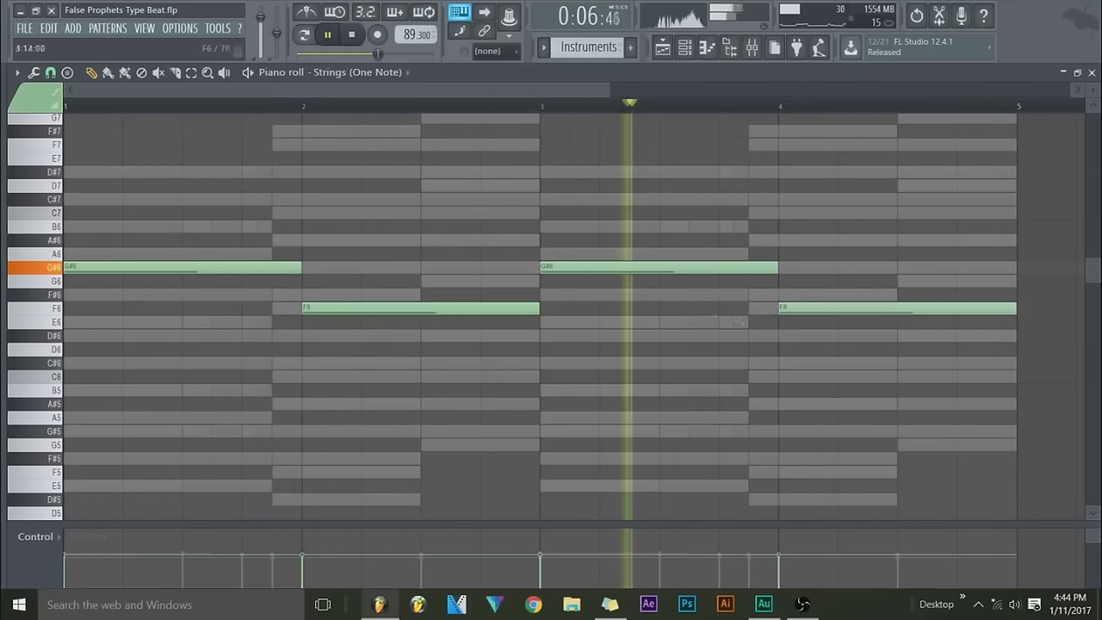
# - Lower the velocity of all four string notes
pyautogui.moveTo(67, 578); pyautogui.dragTo(787, 577)
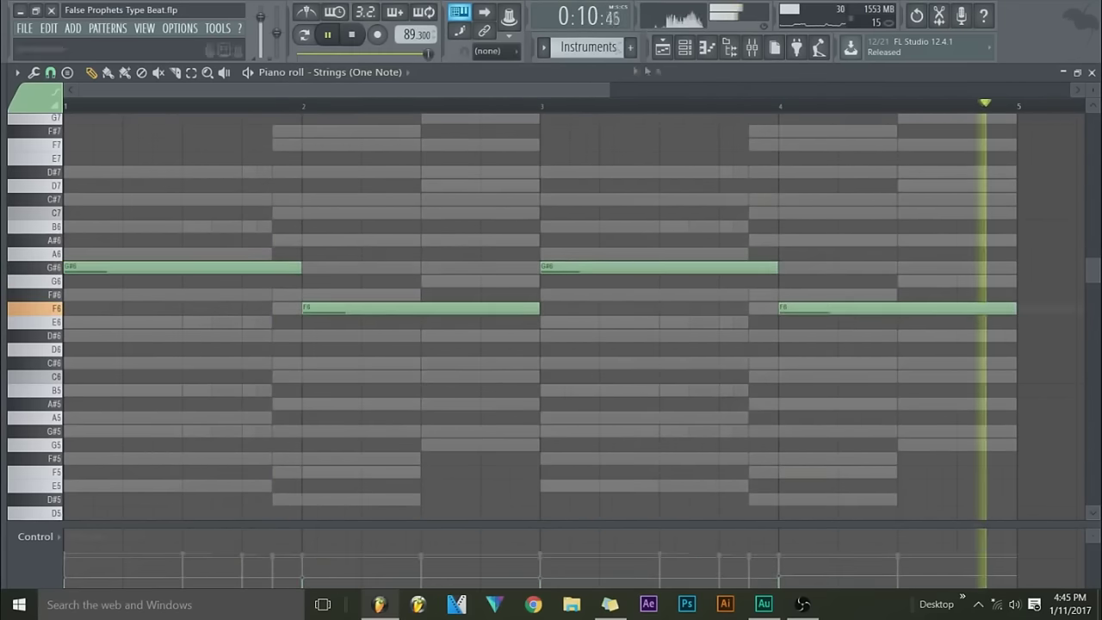
pyautogui.press('F6')
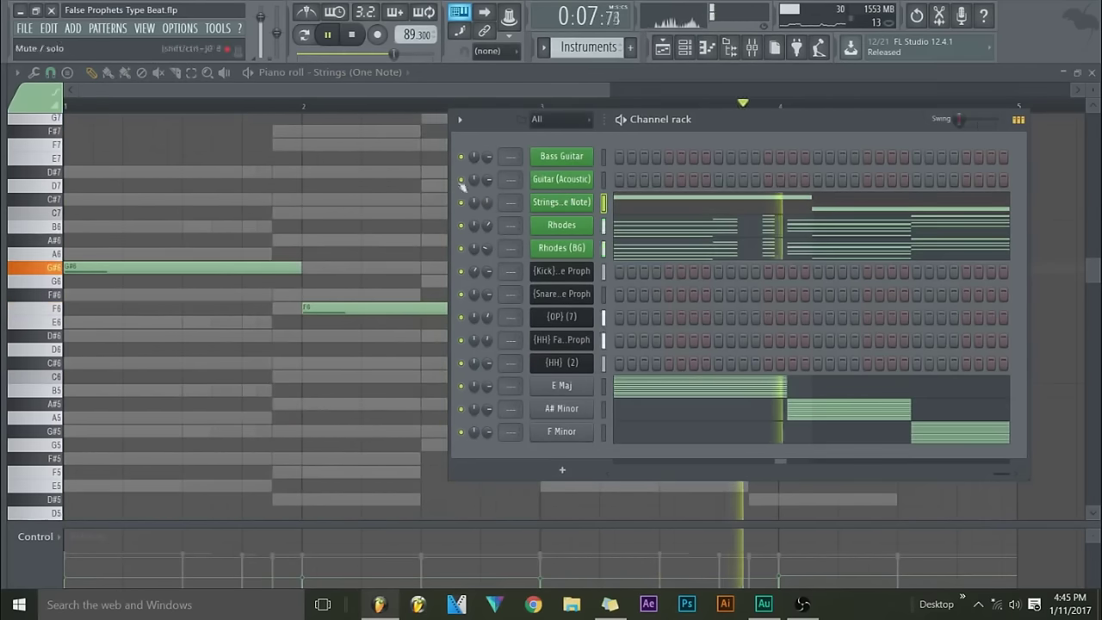
pyautogui.press('F6')
# - Add a second one-bar voice to the Strings (One Note) part: D#6 in bars 1 and 3, C#6 in bars 2 and 4
pyautogui.moveTo(96, 339); pyautogui.dragTo(68, 339)
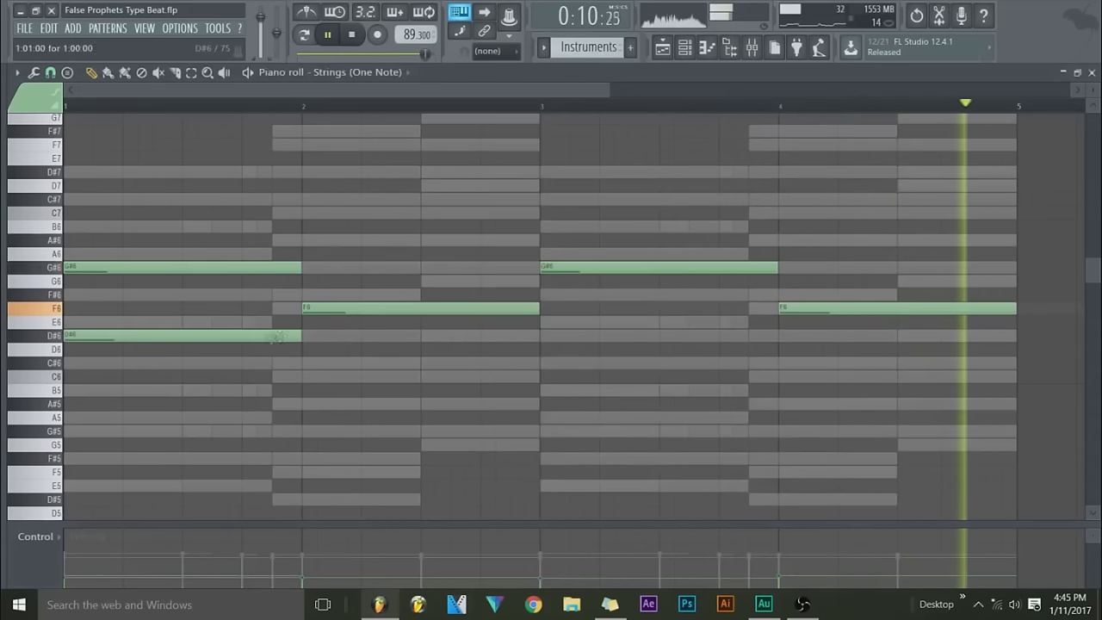
pyautogui.click(304, 379)
pyautogui.click(560, 335)
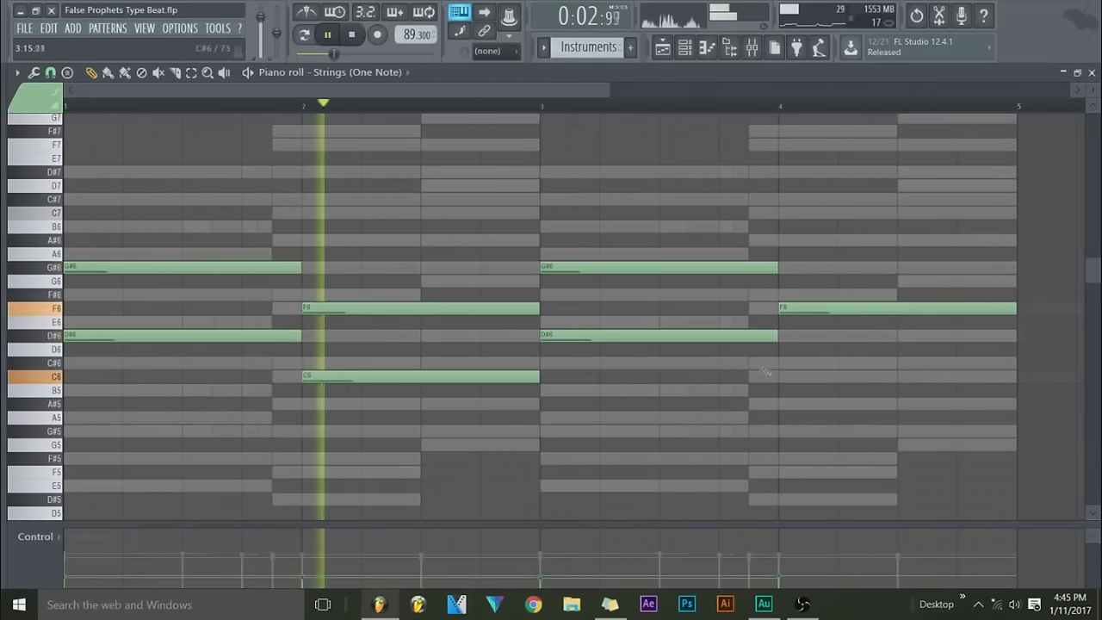
pyautogui.click(785, 376)
pyautogui.moveTo(419, 374); pyautogui.dragTo(420, 363)
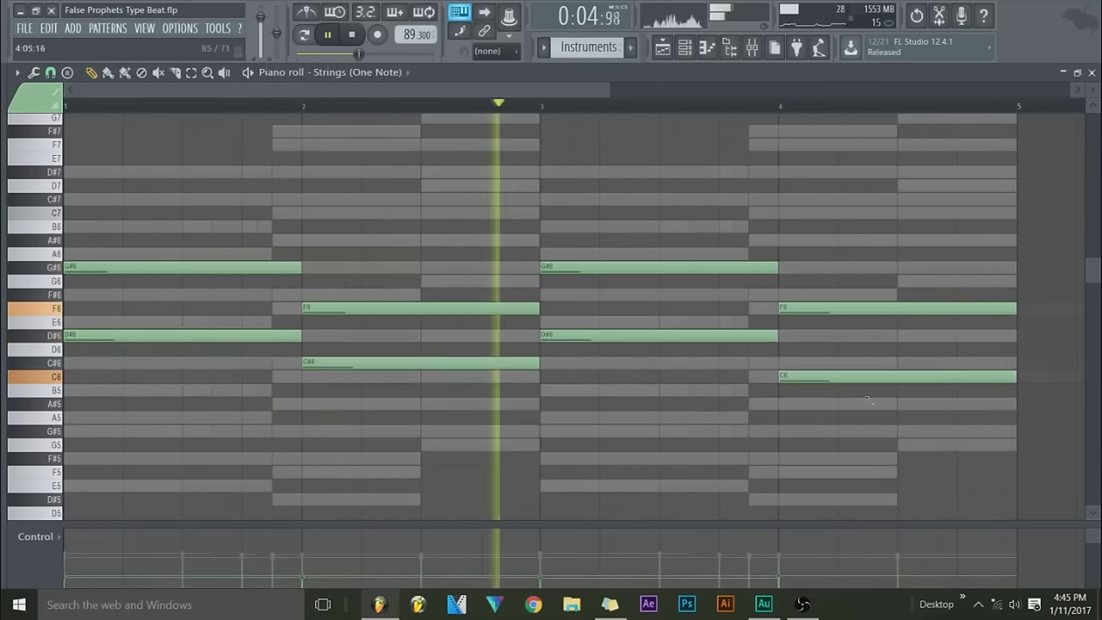
pyautogui.moveTo(790, 377); pyautogui.dragTo(790, 363)
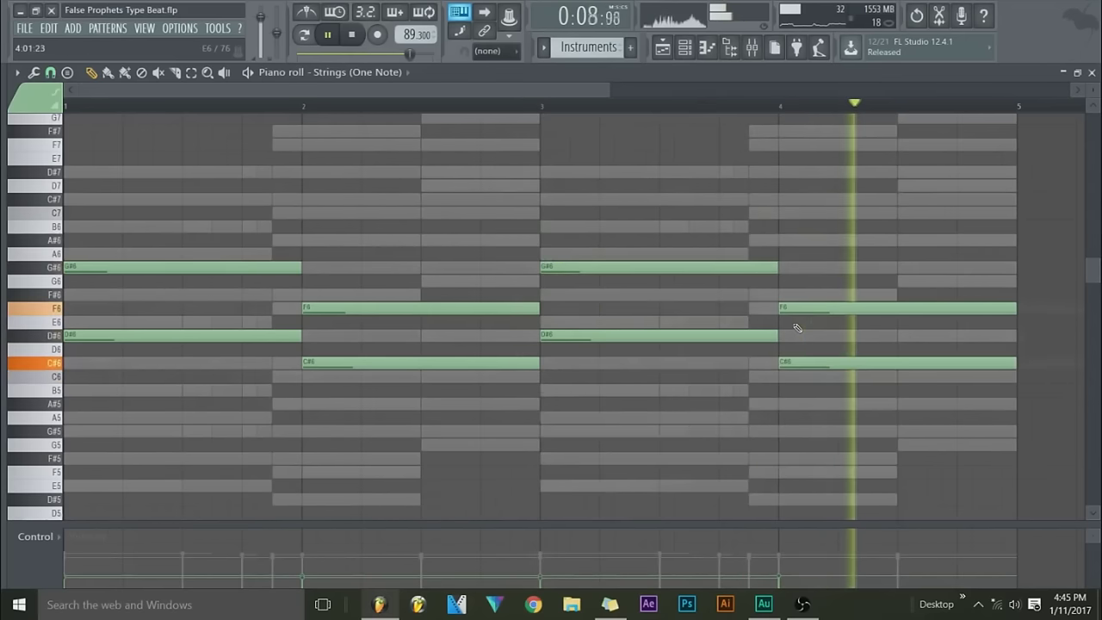
pyautogui.press('space')
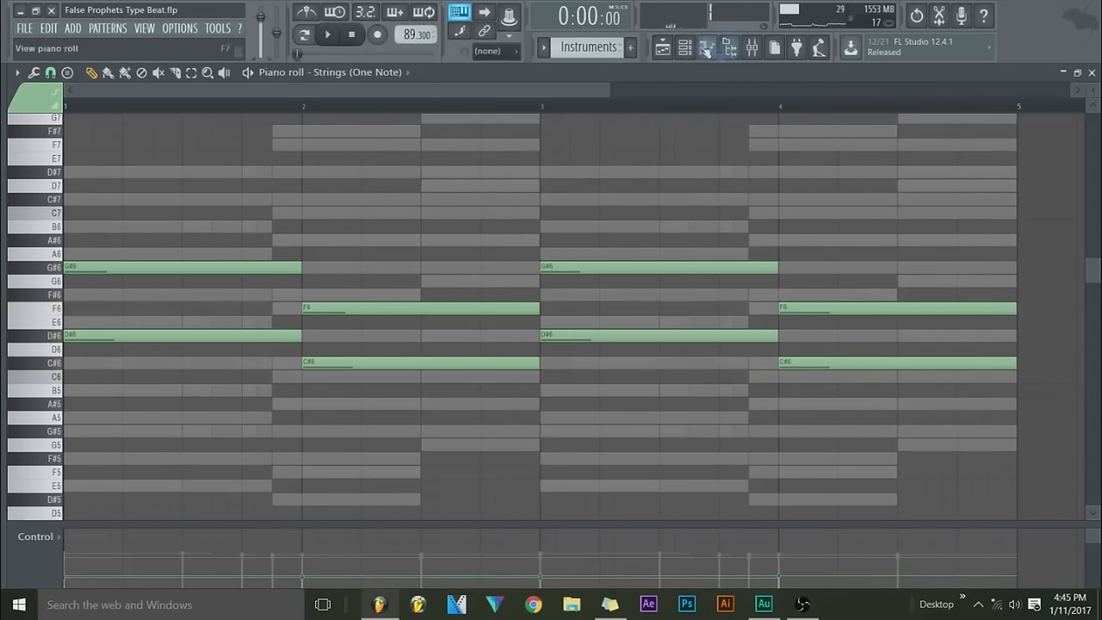
# - Open the Bass Guitar channel's note editor, place a one-beat E6 at the start of bar 1 and raise its velocity
pyautogui.click(686, 48)
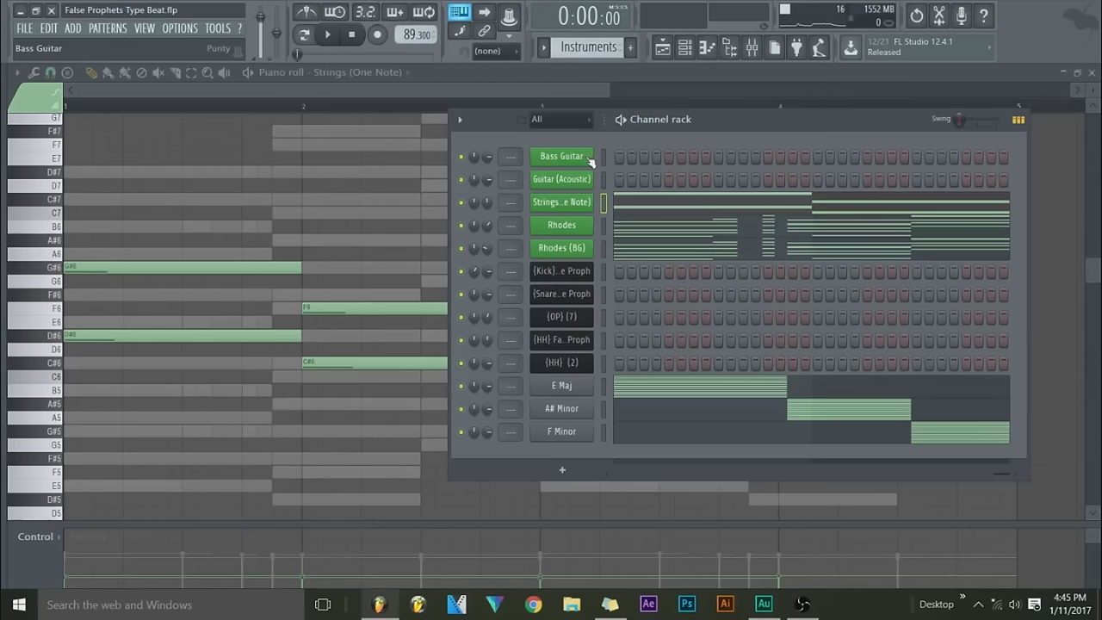
pyautogui.rightClick(591, 158)
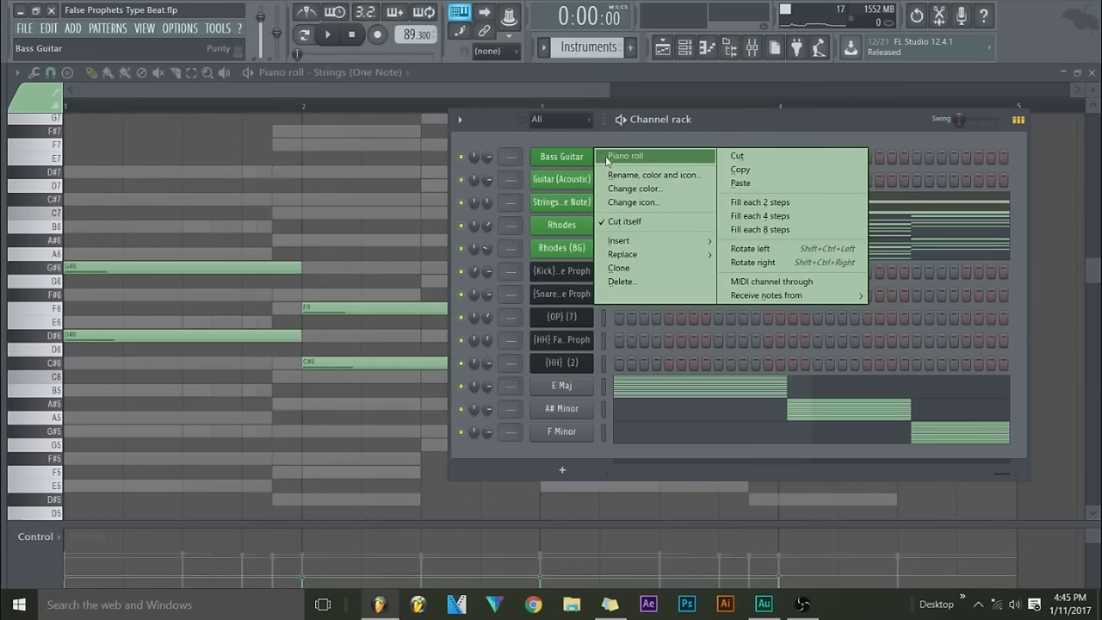
pyautogui.click(608, 157)
pyautogui.scroll(-3, 259, 185)
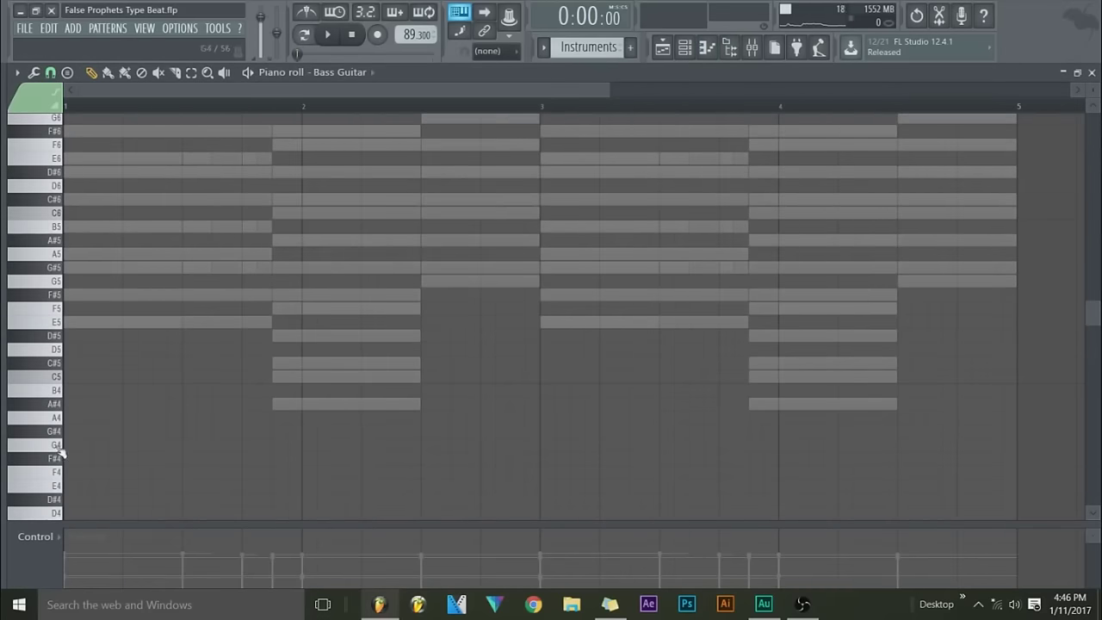
pyautogui.scroll(2, 60, 294)
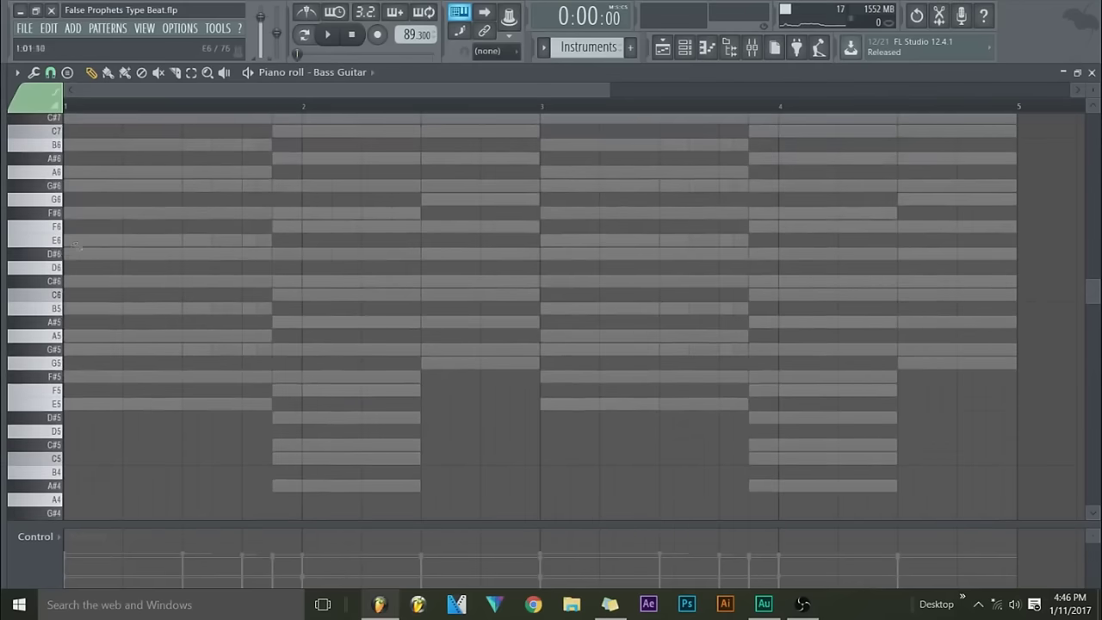
pyautogui.click(83, 242)
pyautogui.moveTo(301, 241); pyautogui.dragTo(123, 241)
pyautogui.moveTo(87, 569); pyautogui.dragTo(84, 549)
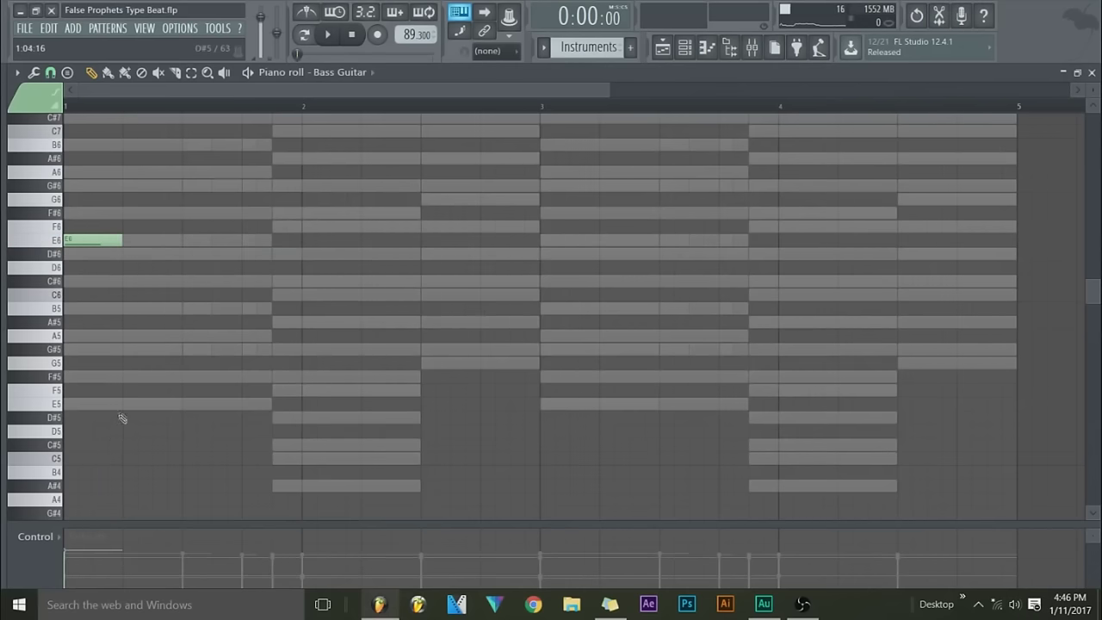
pyautogui.scroll(2, 127, 358)
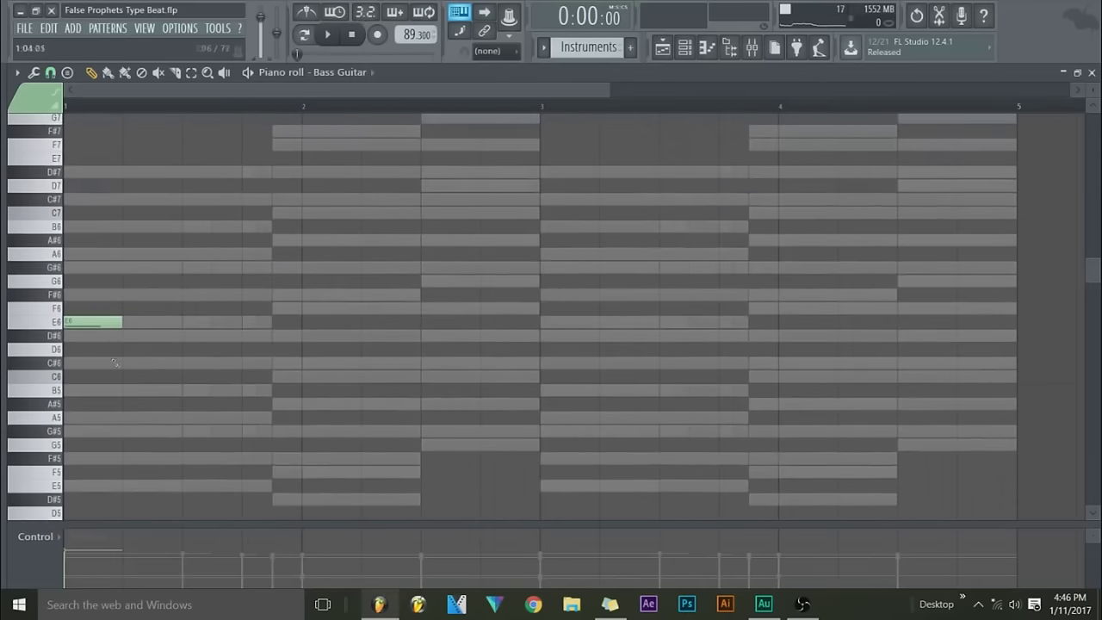
pyautogui.click(327, 34)
pyautogui.click(352, 36)
# - Write four one-step bass notes alternating B6 and D#7 from step 8 of bar 1, and play them back
pyautogui.click(168, 228)
pyautogui.moveTo(221, 227); pyautogui.dragTo(179, 235)
pyautogui.click(156, 202)
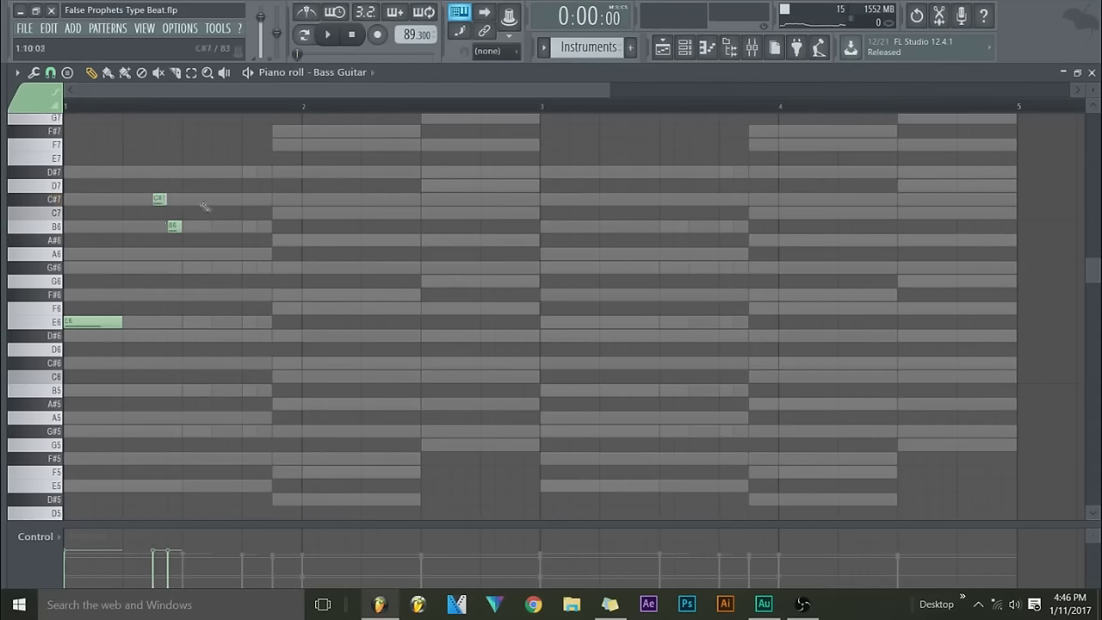
pyautogui.rightClick(159, 199)
pyautogui.click(185, 173)
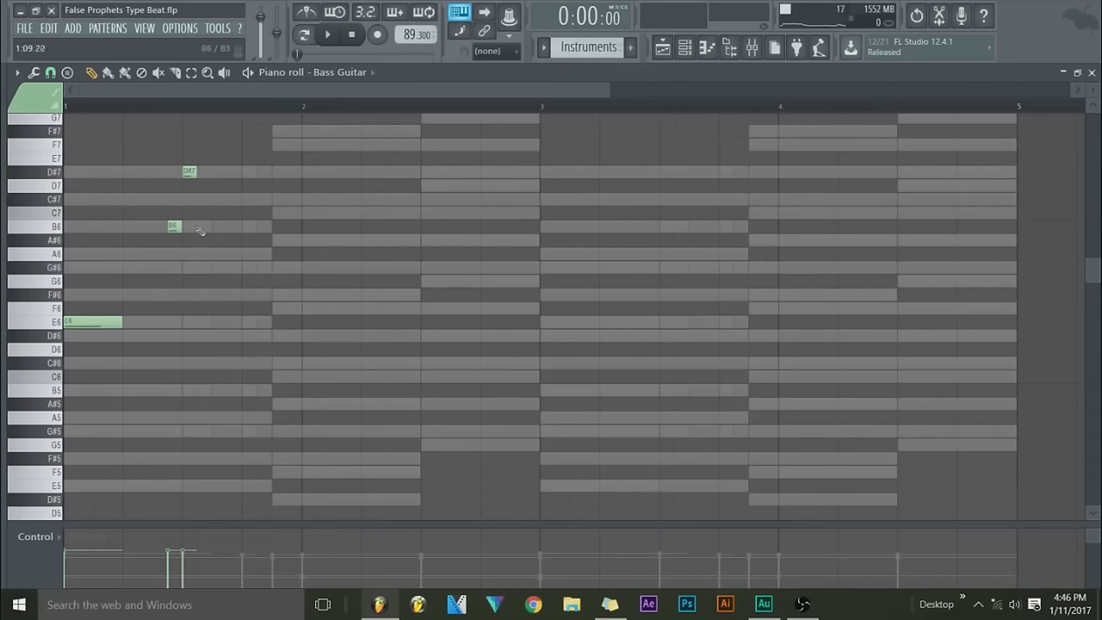
pyautogui.click(199, 227)
pyautogui.click(213, 173)
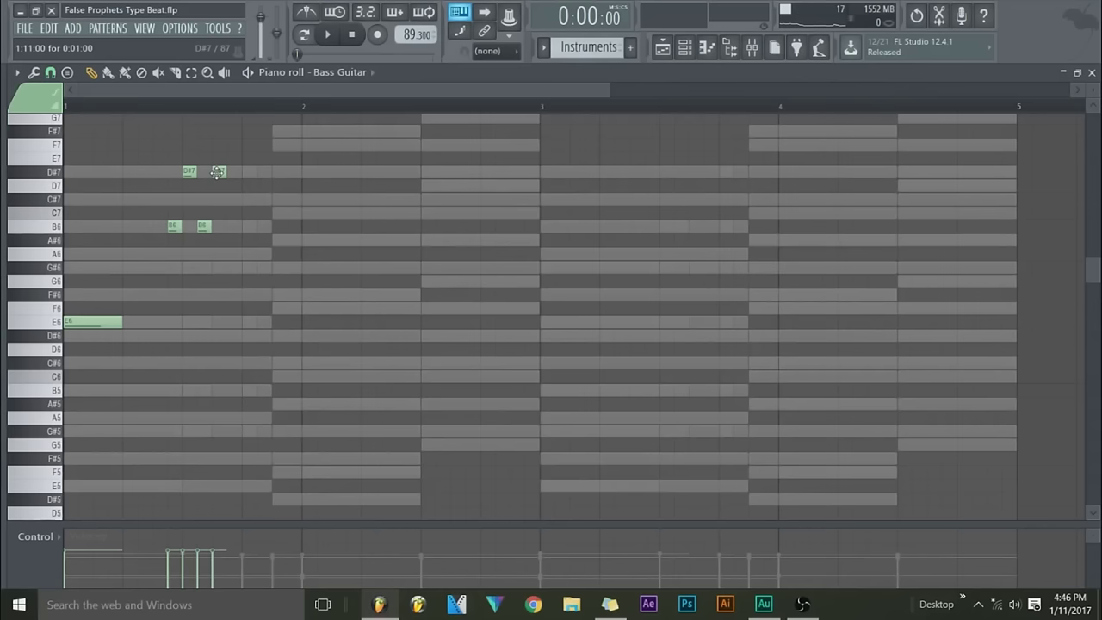
pyautogui.press('space')
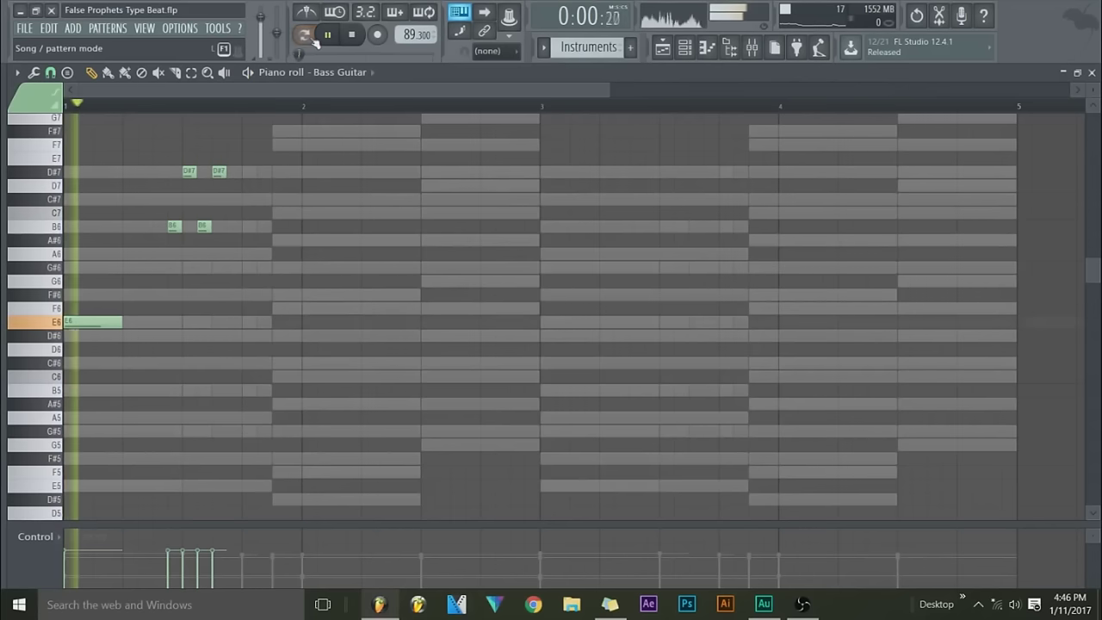
pyautogui.press('space')
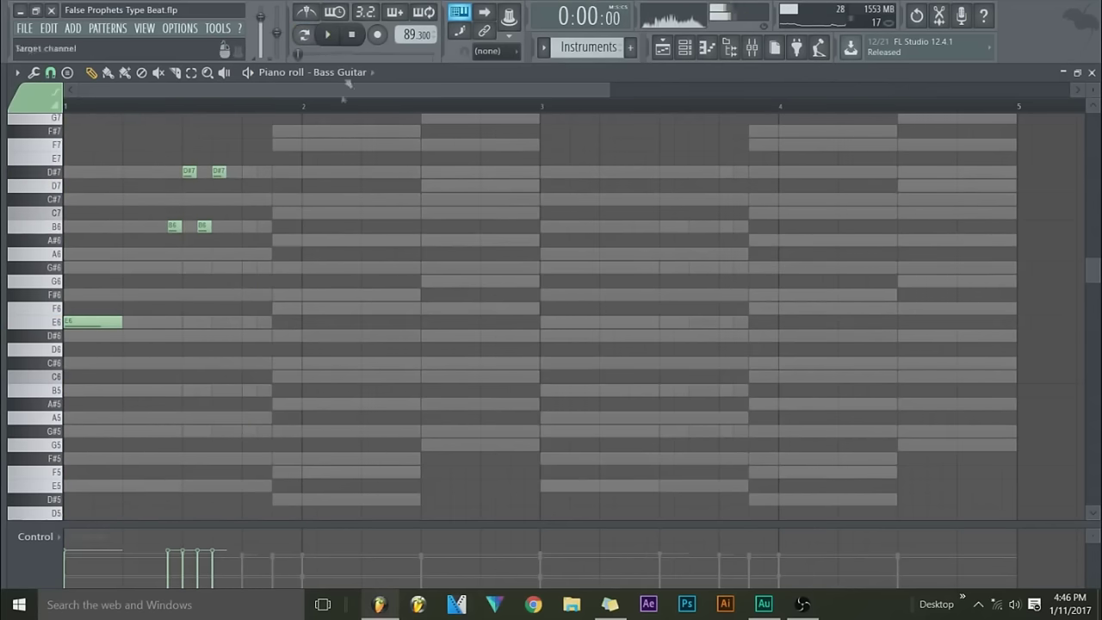
# - Add a one-step D#6 on beat 4 of bar 1 and a three-step F6 starting at step 15
pyautogui.click(247, 294)
pyautogui.click(248, 321)
pyautogui.click(248, 334)
pyautogui.rightClick(248, 321)
pyautogui.rightClick(248, 294)
pyautogui.click(278, 308)
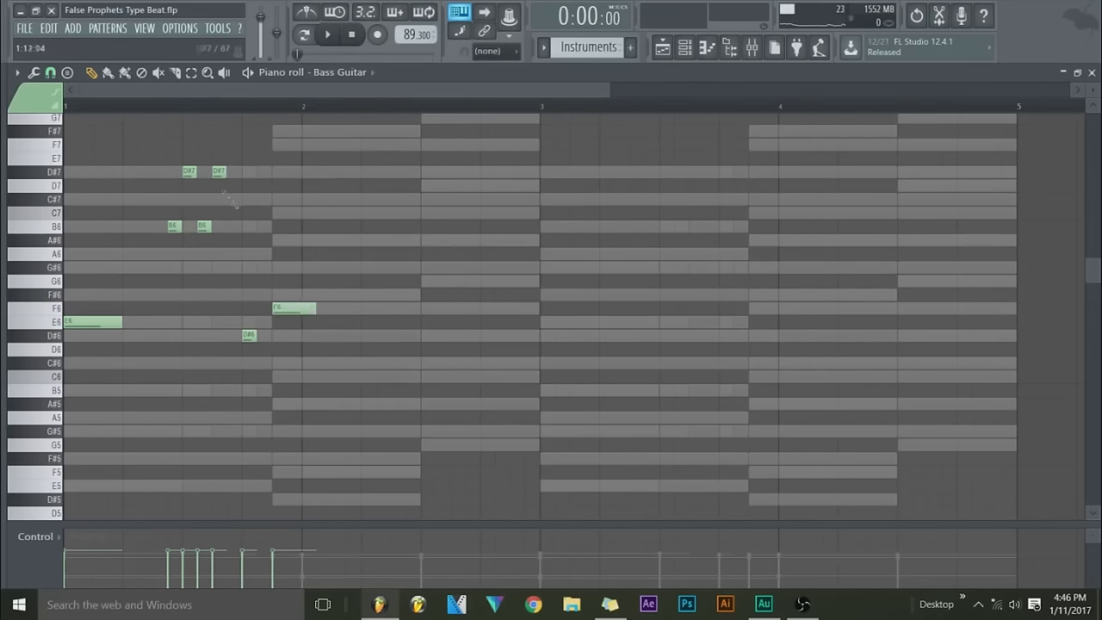
# - Audition the bass pitches E6, D#7, D#6, F#6 and F6, and listen to the bass line against the pattern
pyautogui.click(55, 322)
pyautogui.click(56, 170)
pyautogui.click(55, 336)
pyautogui.click(55, 295)
pyautogui.click(55, 308)
pyautogui.click(327, 34)
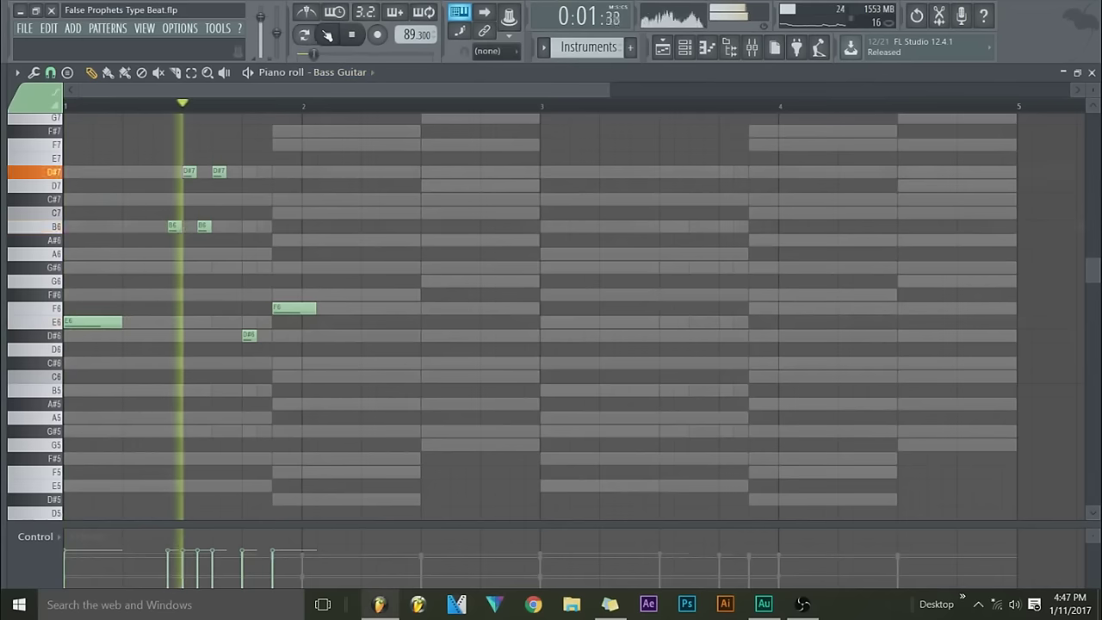
pyautogui.click(355, 35)
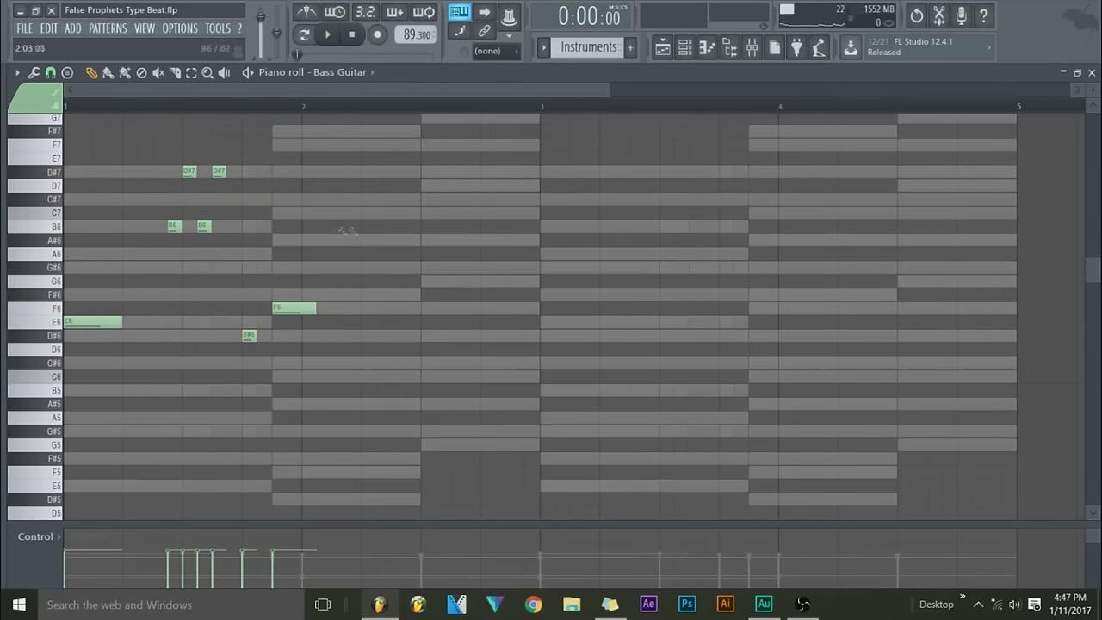
pyautogui.scroll(3, 340, 232)
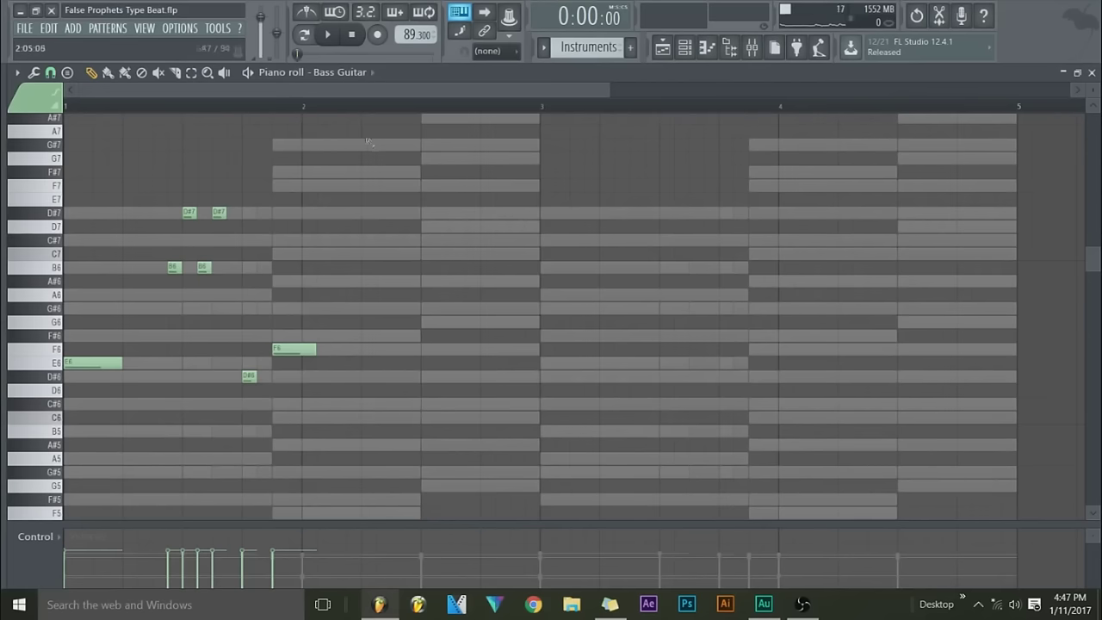
pyautogui.click(329, 36)
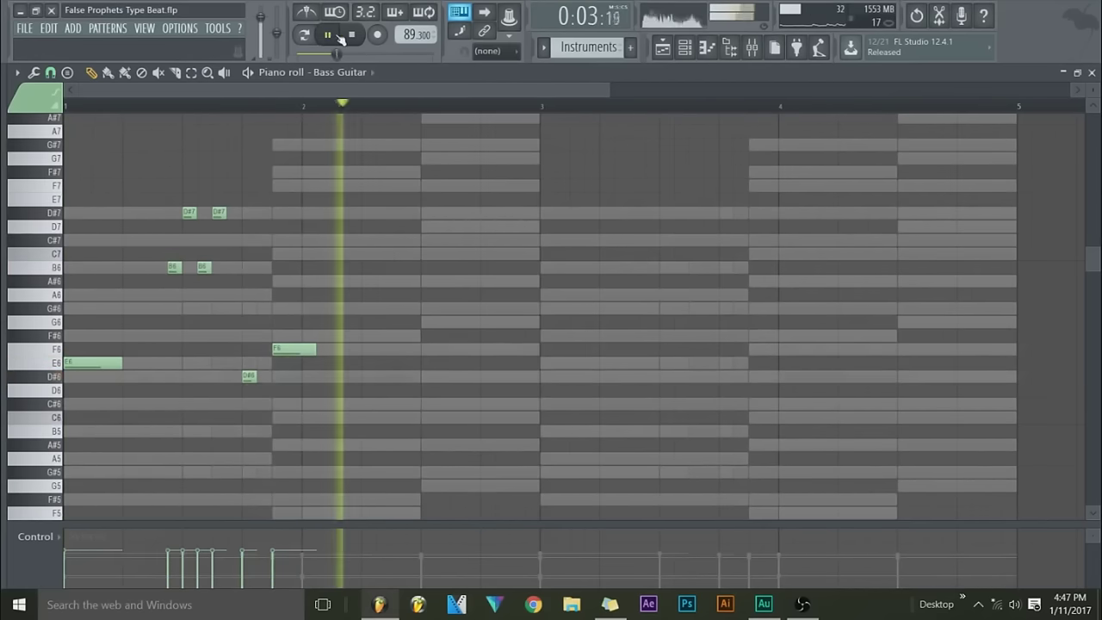
pyautogui.click(349, 36)
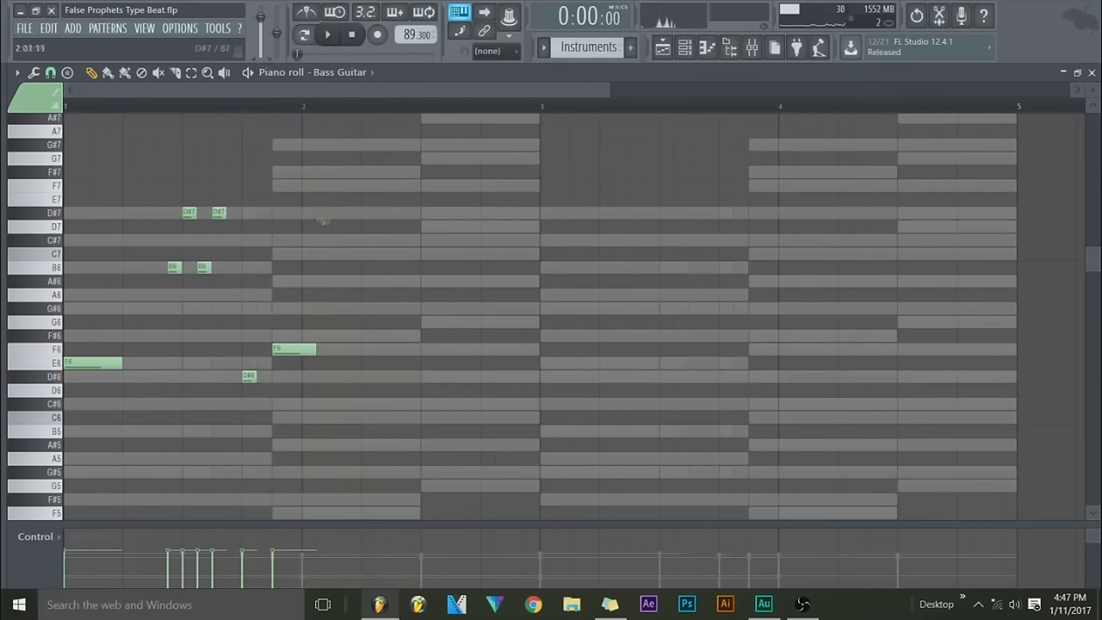
# - Add short G#7 and F#7 bass notes followed by a longer F7 in bar 2, checking them with playback
pyautogui.click(353, 212)
pyautogui.moveTo(353, 212); pyautogui.dragTo(353, 144)
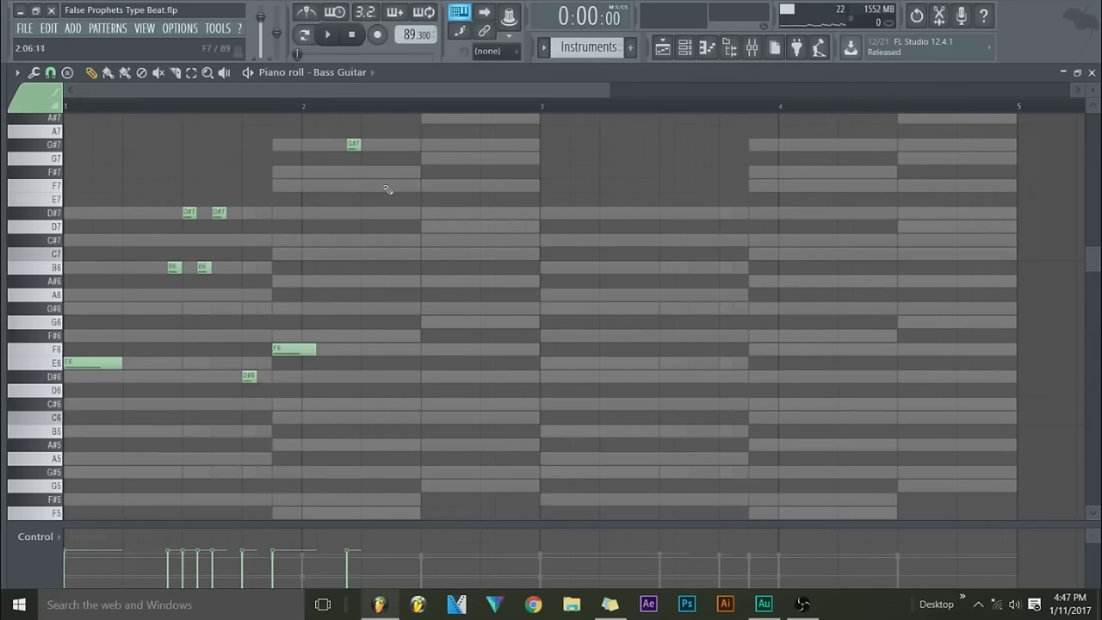
pyautogui.press('space')
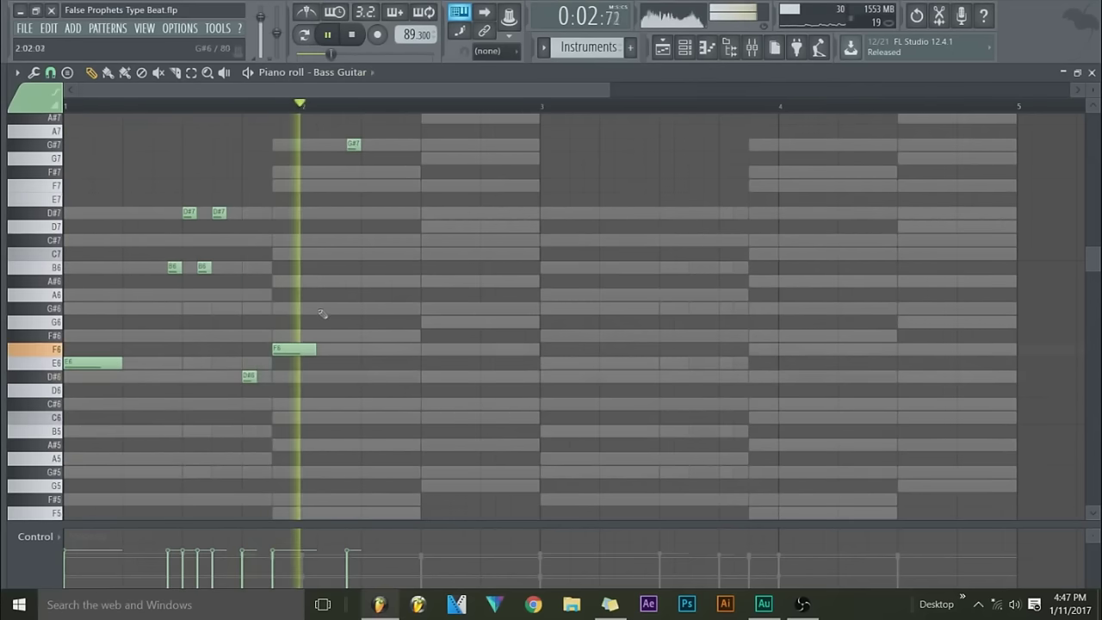
pyautogui.click(351, 34)
pyautogui.click(380, 172)
pyautogui.click(398, 185)
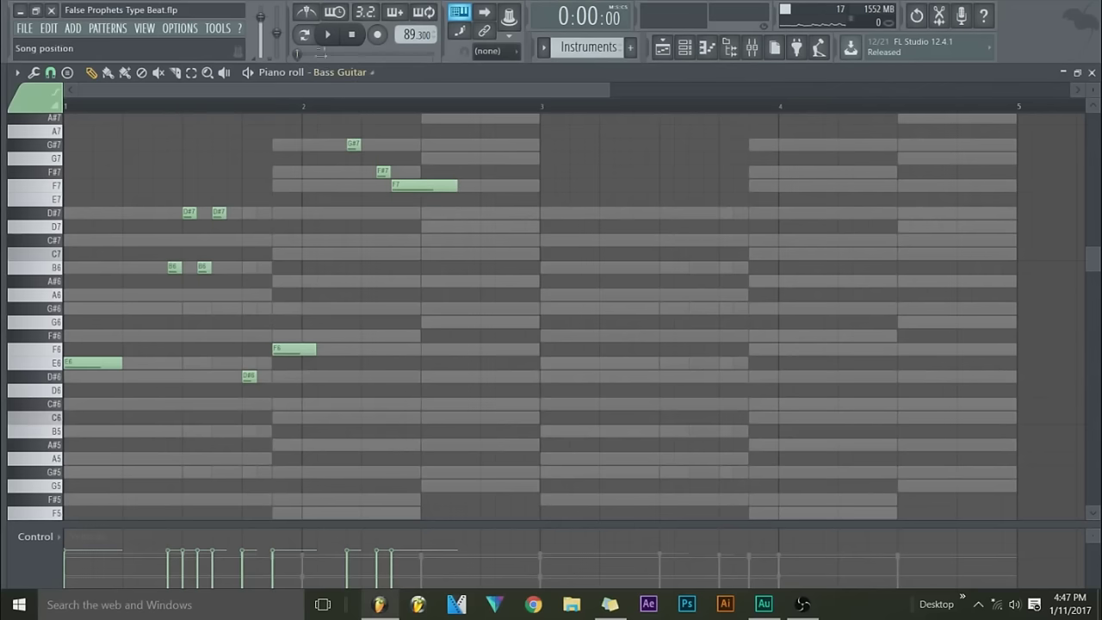
pyautogui.click(328, 35)
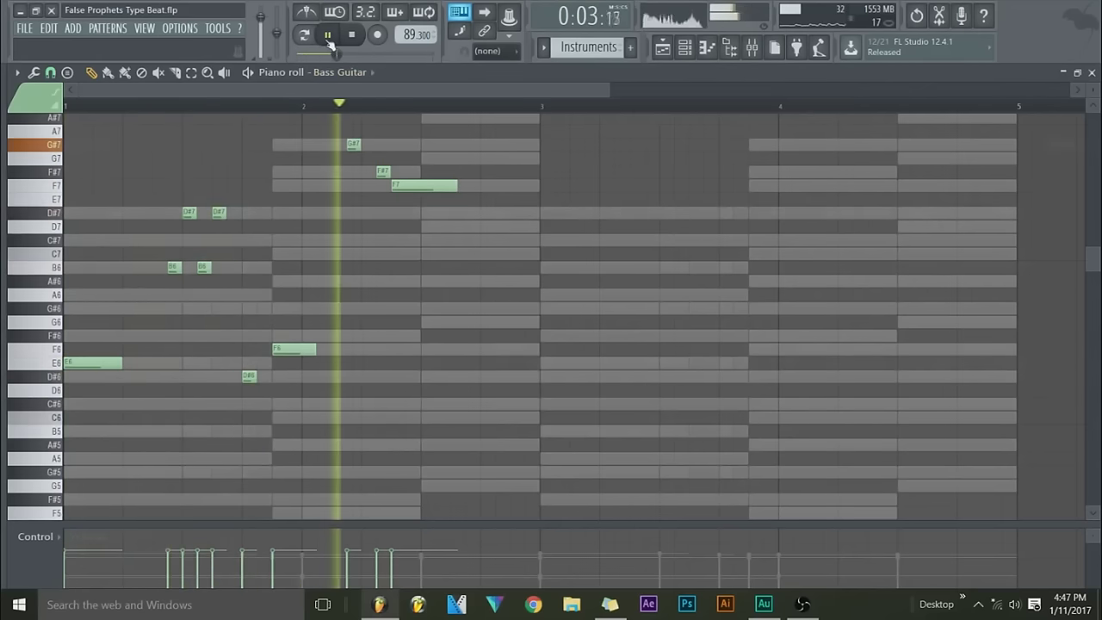
pyautogui.press('space')
# - Try lowering the last two bass notes in bar 2 to F7 and D#7, and again to D#7 and D7, with playback
pyautogui.moveTo(382, 172); pyautogui.dragTo(389, 185)
pyautogui.moveTo(408, 186); pyautogui.dragTo(409, 214)
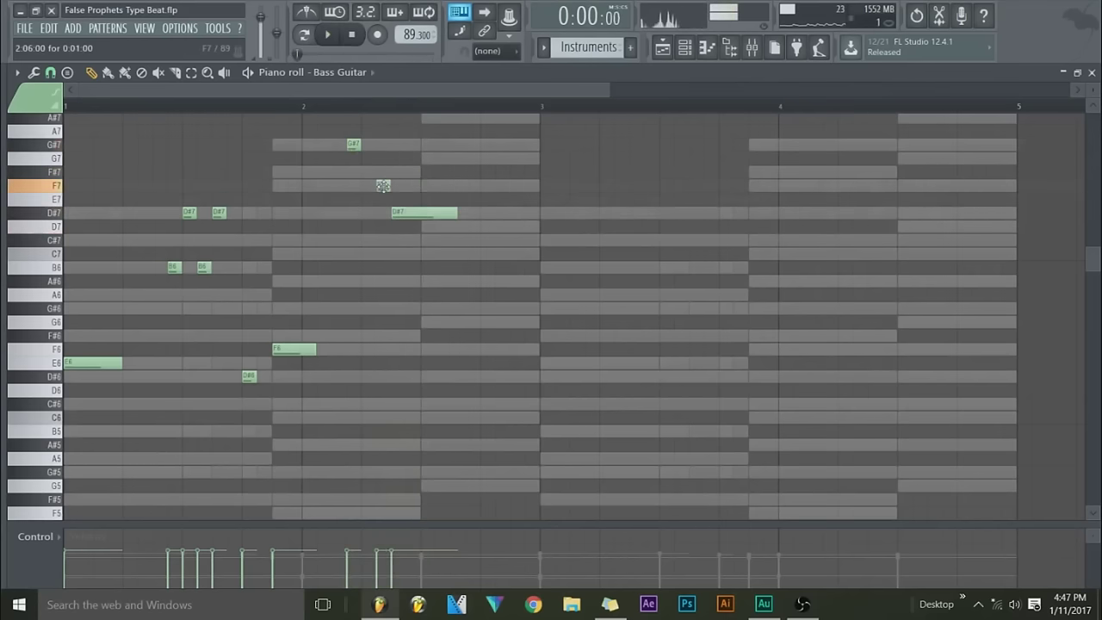
pyautogui.click(329, 37)
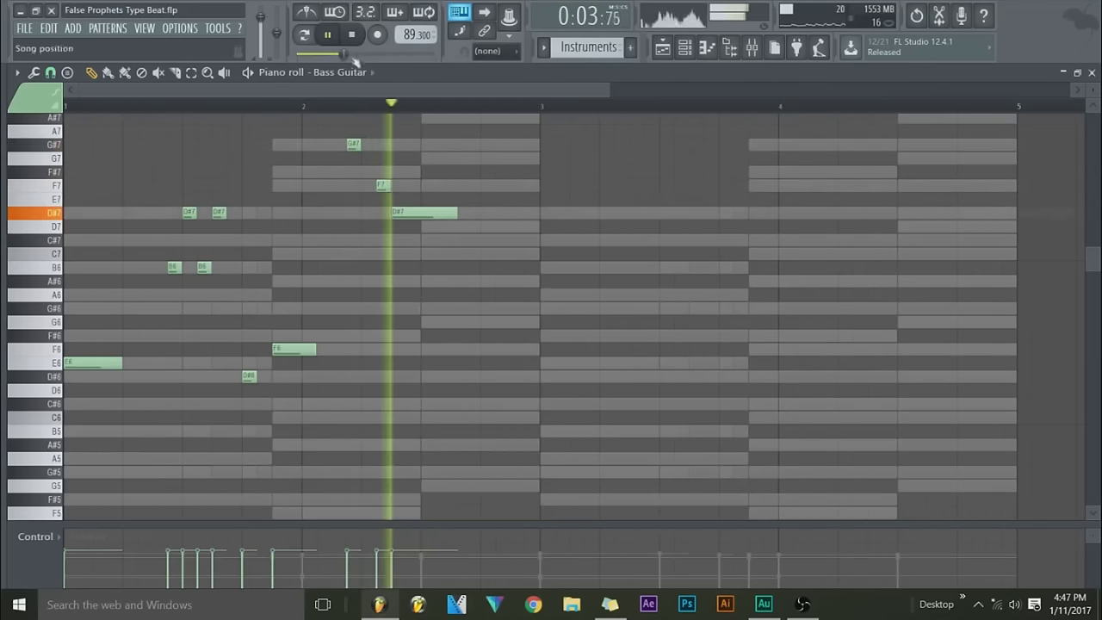
pyautogui.press('space')
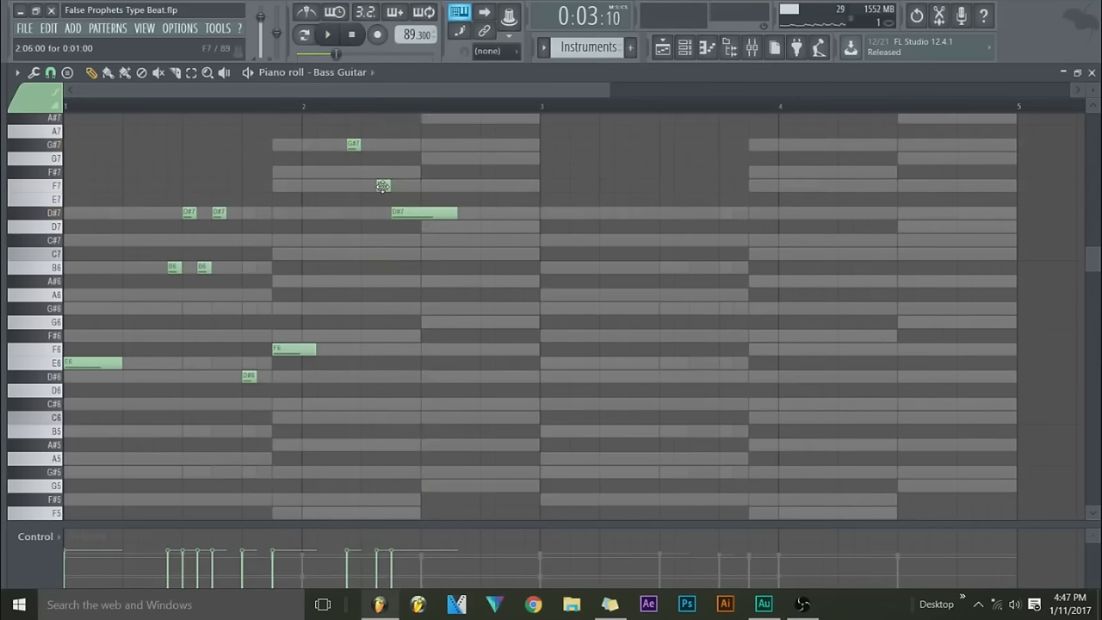
pyautogui.moveTo(383, 186); pyautogui.dragTo(409, 227)
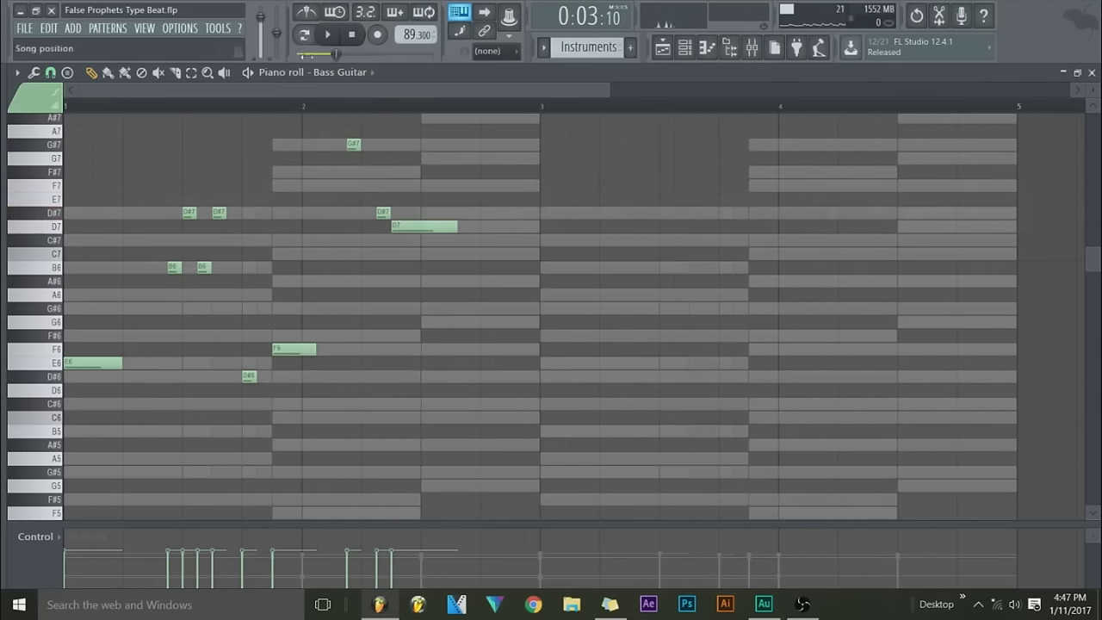
pyautogui.press('space')
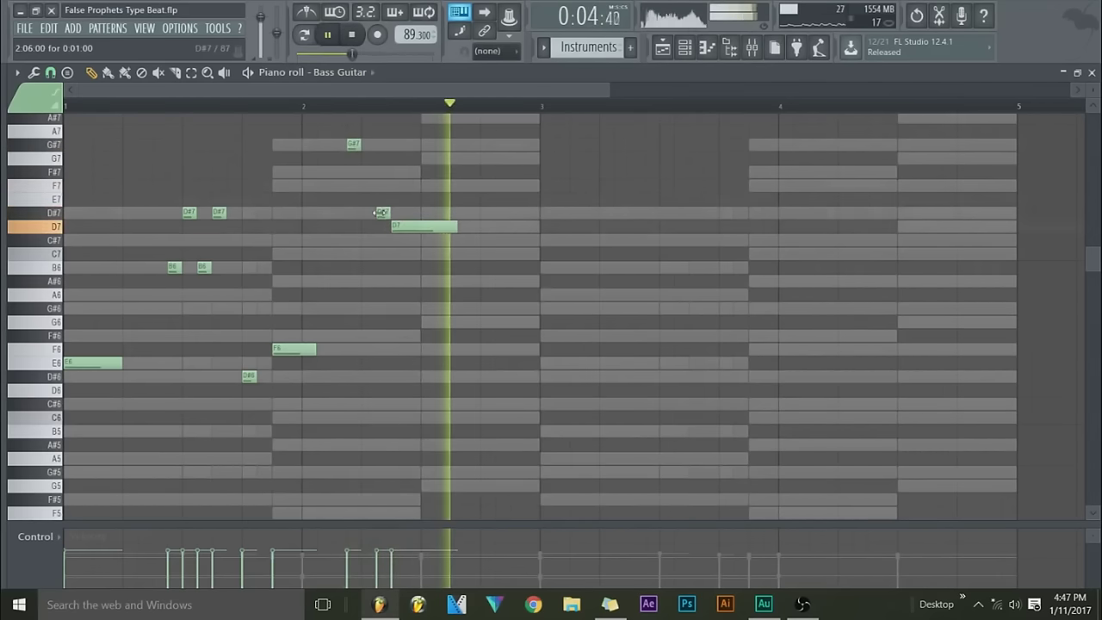
# - Replace the last two bar 2 notes with a short F#7 and one-beat F7, shifting F#7 one step earlier and F7 half a step later
pyautogui.click(383, 172)
pyautogui.rightClick(385, 213)
pyautogui.rightClick(403, 226)
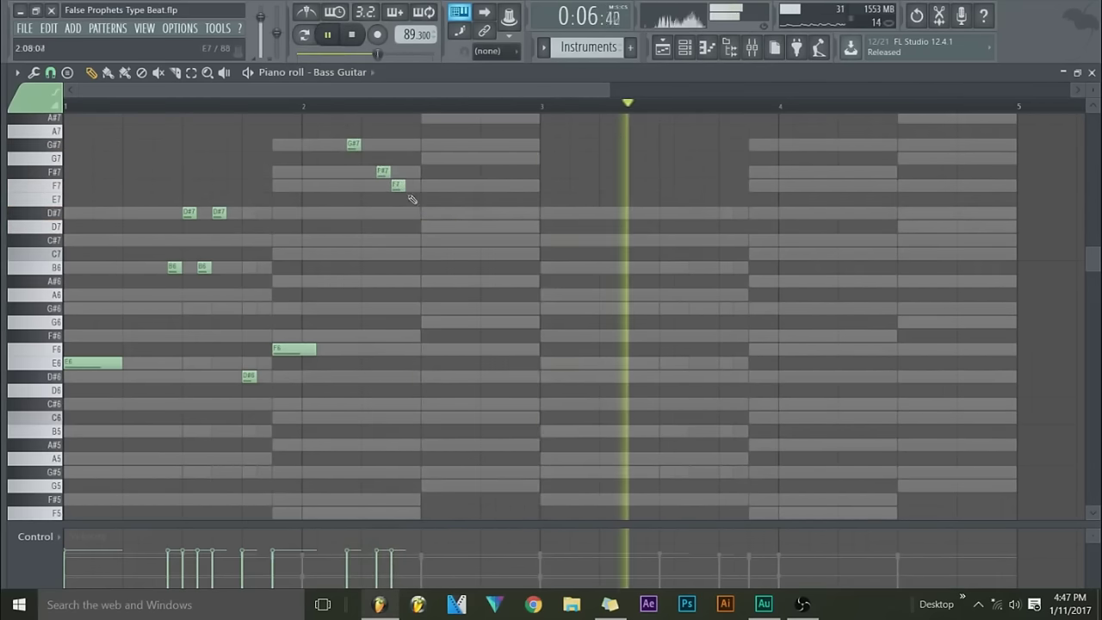
pyautogui.moveTo(403, 187); pyautogui.dragTo(453, 192)
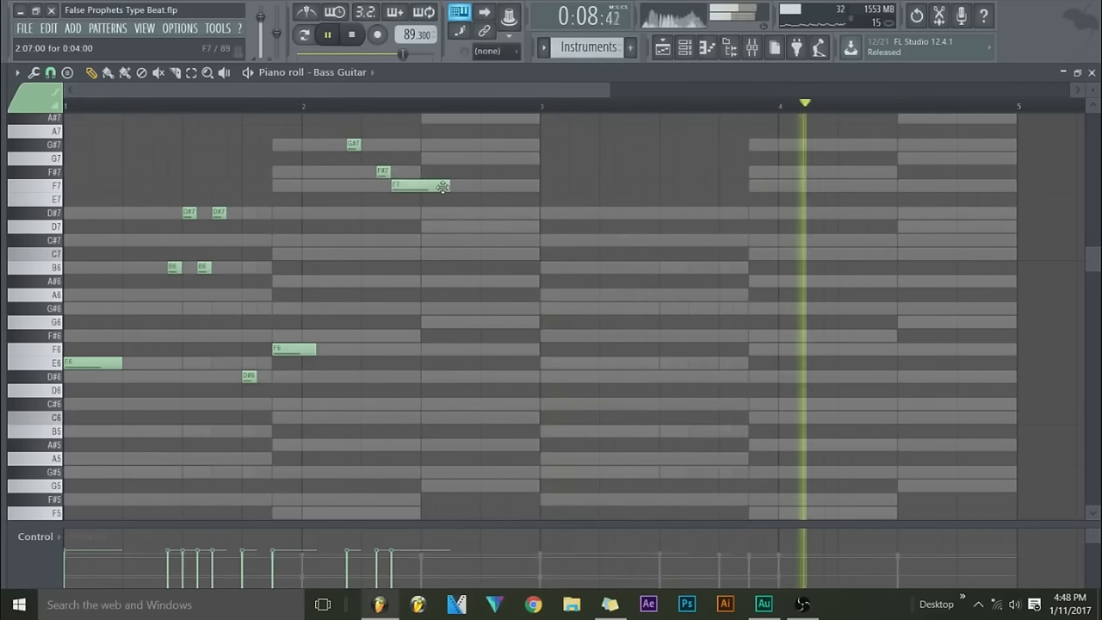
pyautogui.click(353, 34)
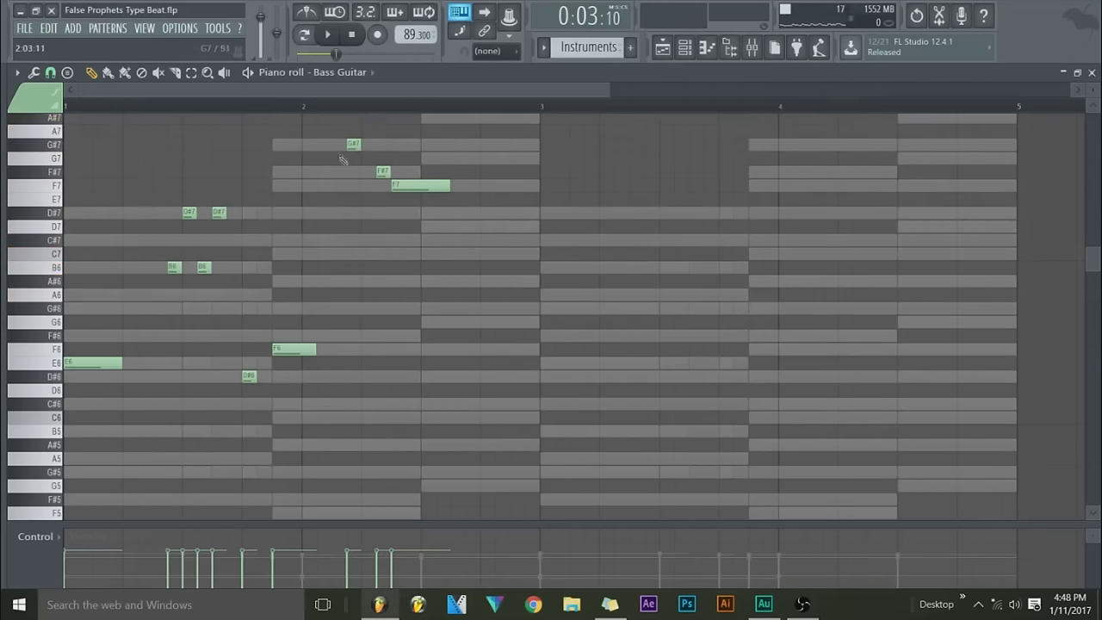
pyautogui.moveTo(383, 172); pyautogui.dragTo(411, 188)
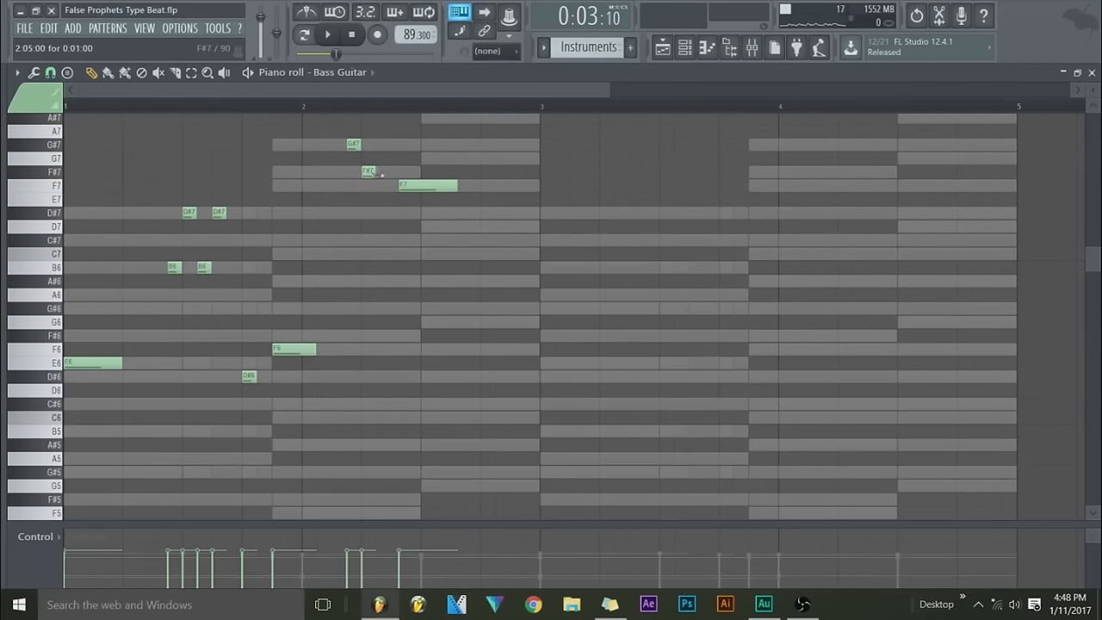
# - Shift bar 2's F#7 one step later and its long F7 half a step earlier, adding short F7 and D7 notes at the bar's end
pyautogui.moveTo(380, 174); pyautogui.dragTo(398, 187)
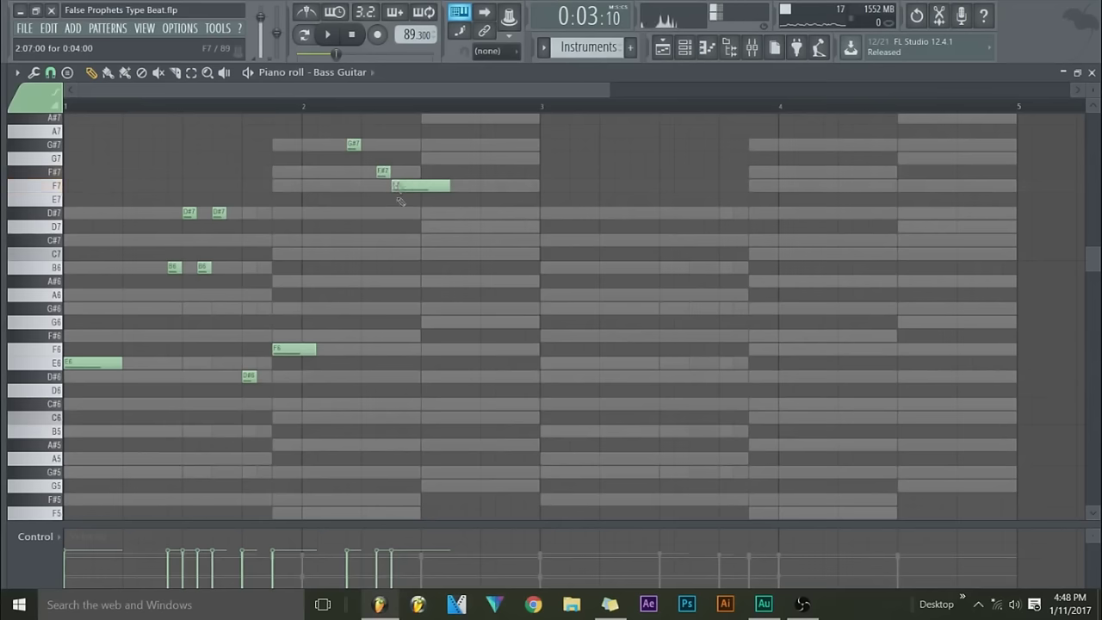
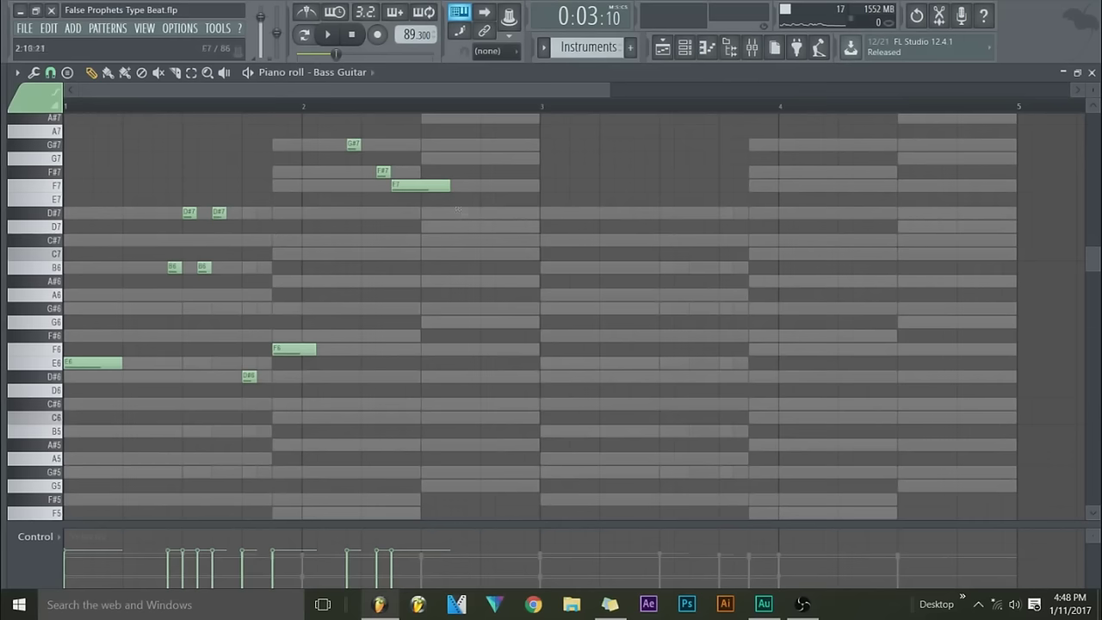
pyautogui.click(526, 187)
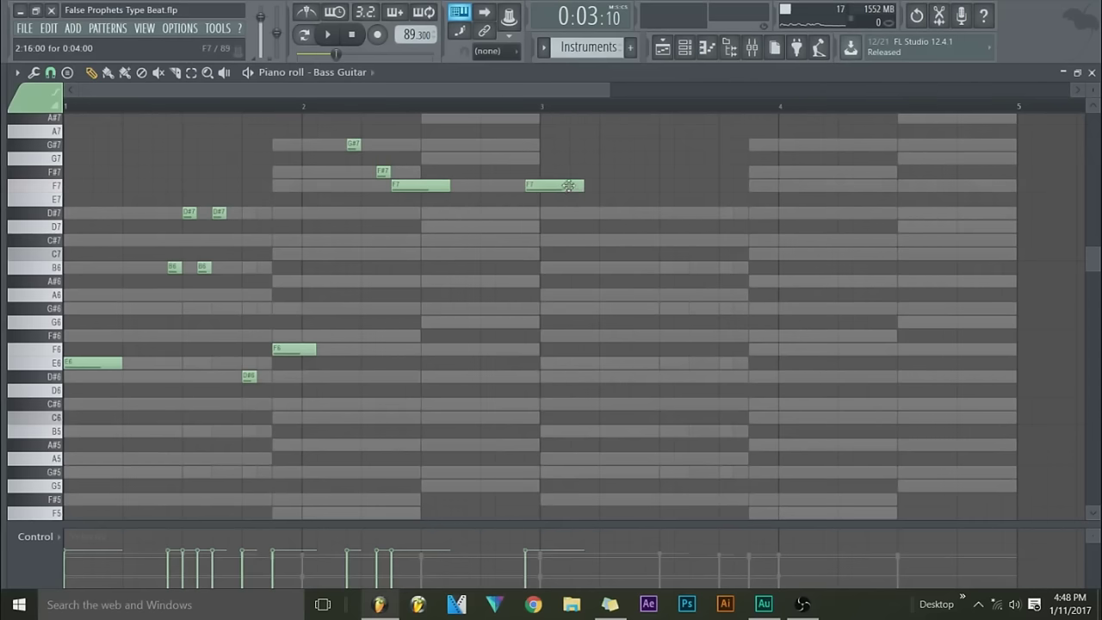
pyautogui.moveTo(582, 185); pyautogui.dragTo(540, 192)
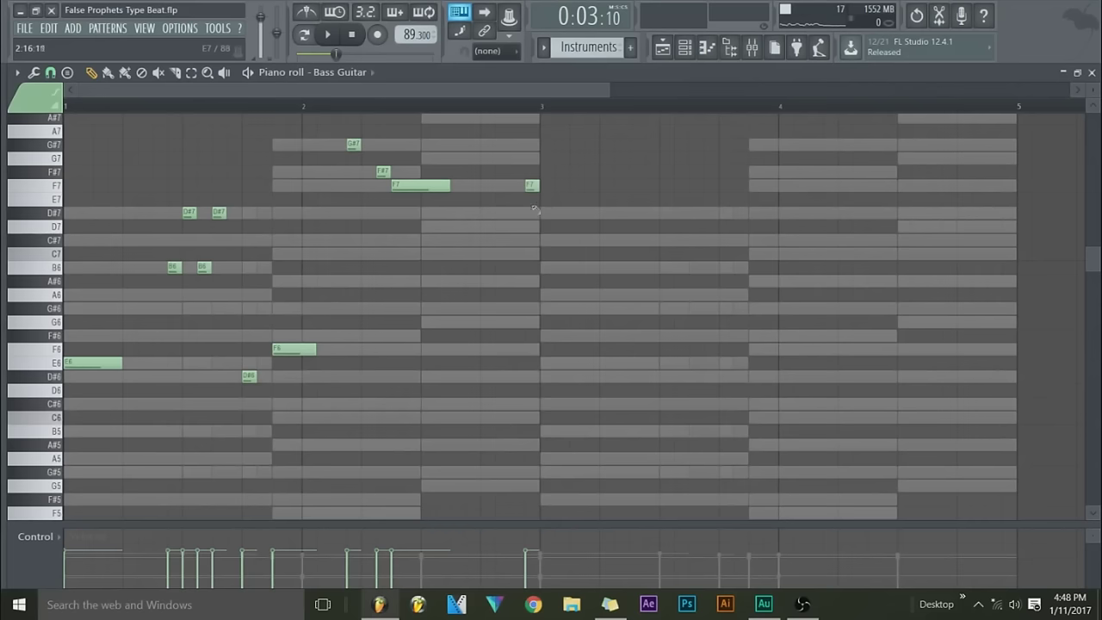
pyautogui.click(509, 226)
pyautogui.press('space')
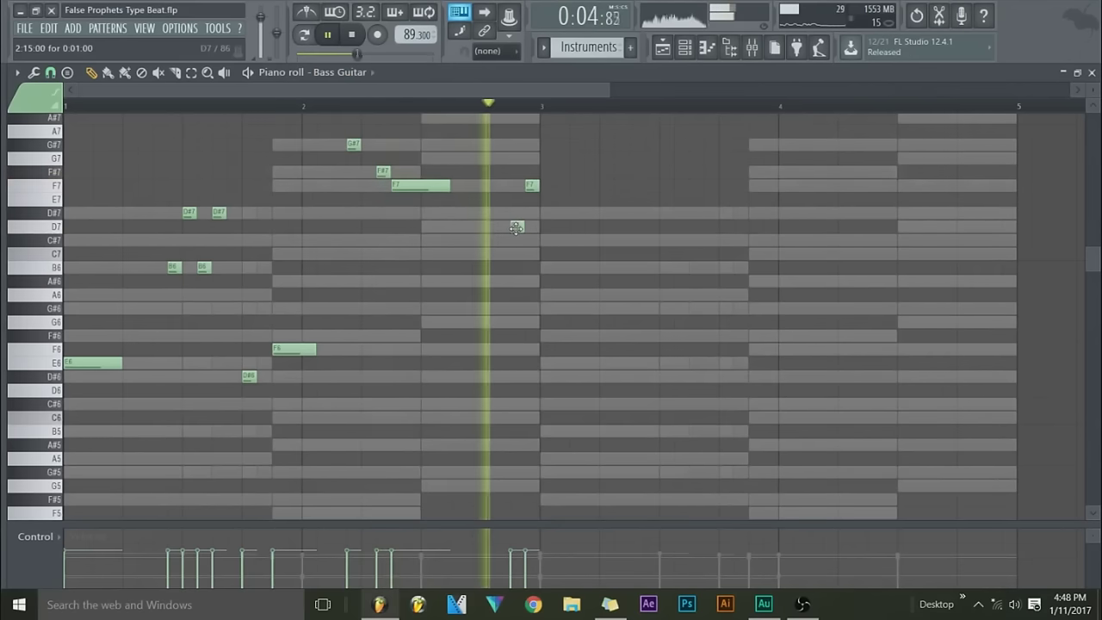
# - Move the short D7 note two steps earlier and lower the last bar 2 note to D#7, checking with playback
pyautogui.moveTo(509, 225); pyautogui.dragTo(484, 229)
pyautogui.moveTo(531, 188); pyautogui.dragTo(532, 217)
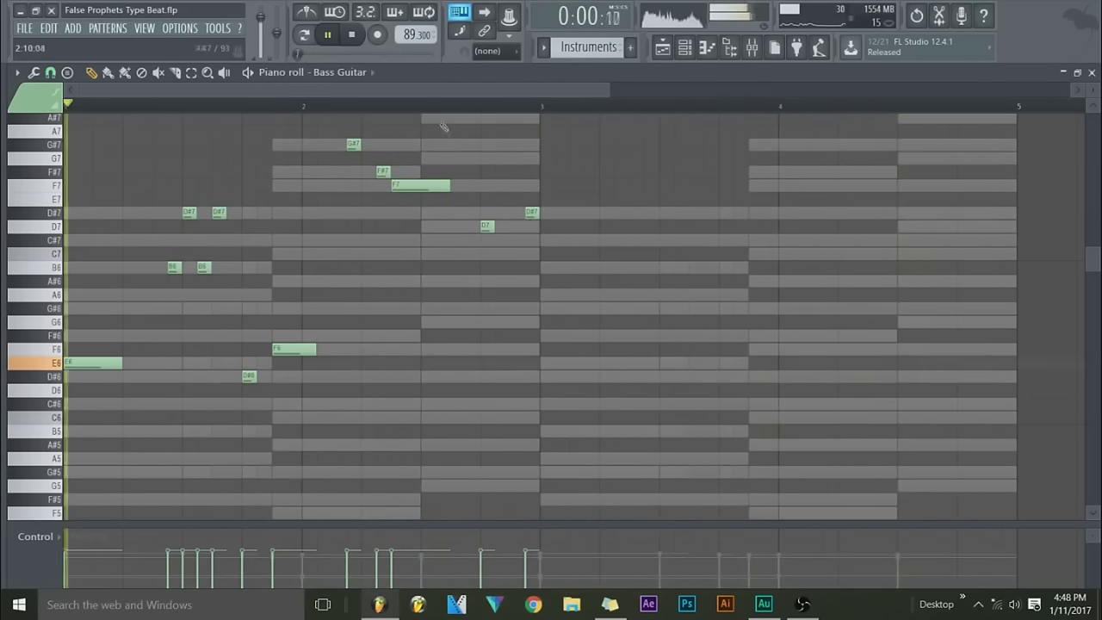
pyautogui.click(289, 112)
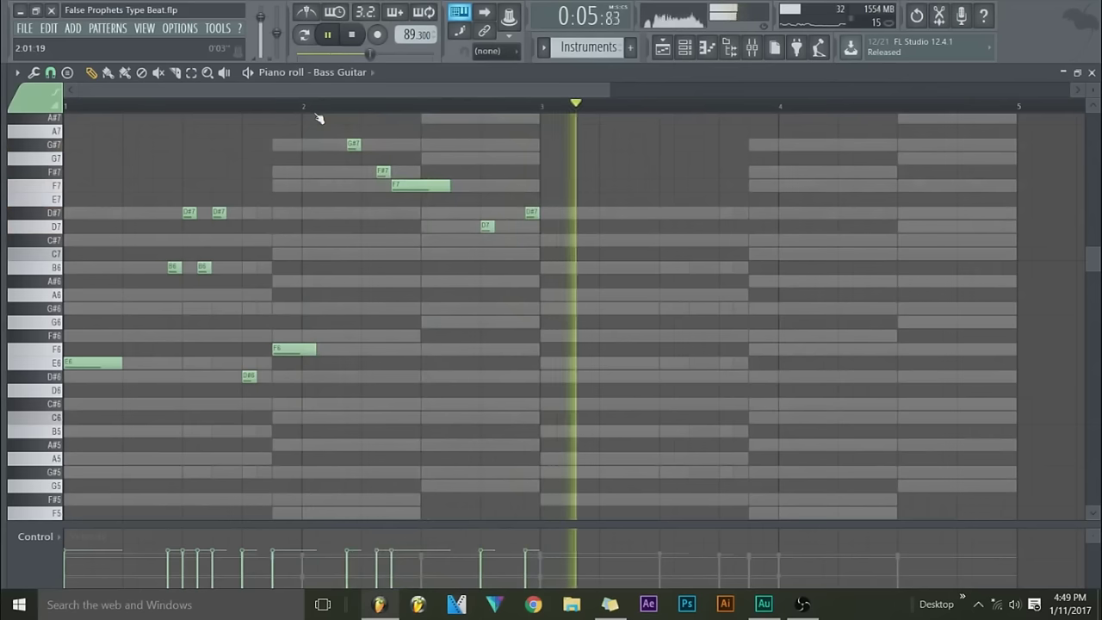
pyautogui.click(351, 36)
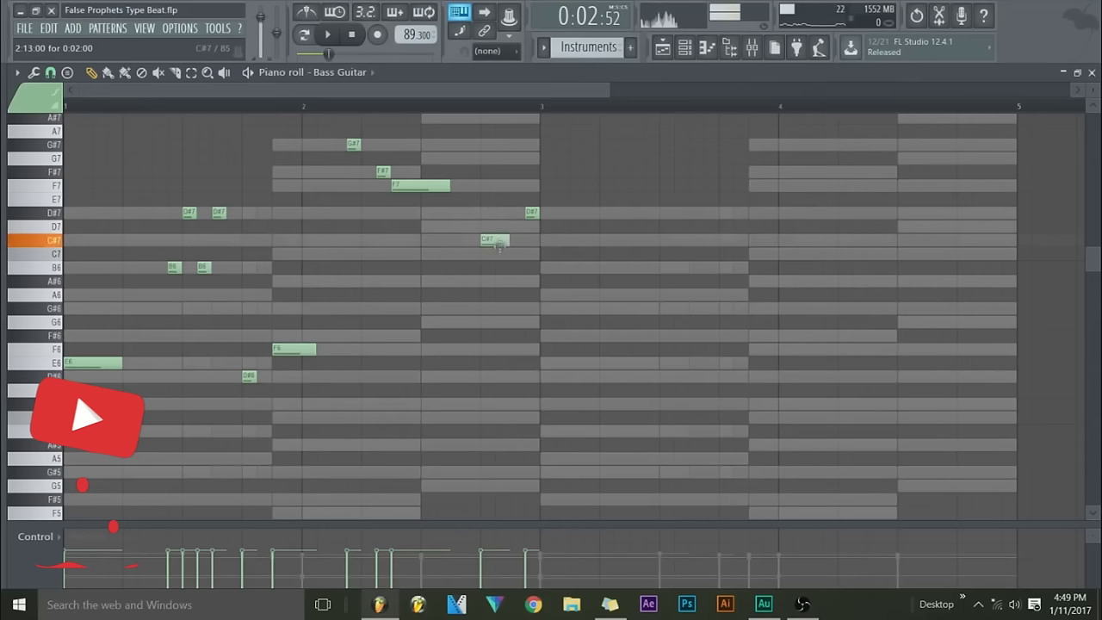
# - Change the short D7 in bar 2 to a two-step C7 and start the final D#7 one step earlier, with playback
pyautogui.moveTo(504, 228); pyautogui.dragTo(499, 256)
pyautogui.moveTo(533, 213); pyautogui.dragTo(518, 212)
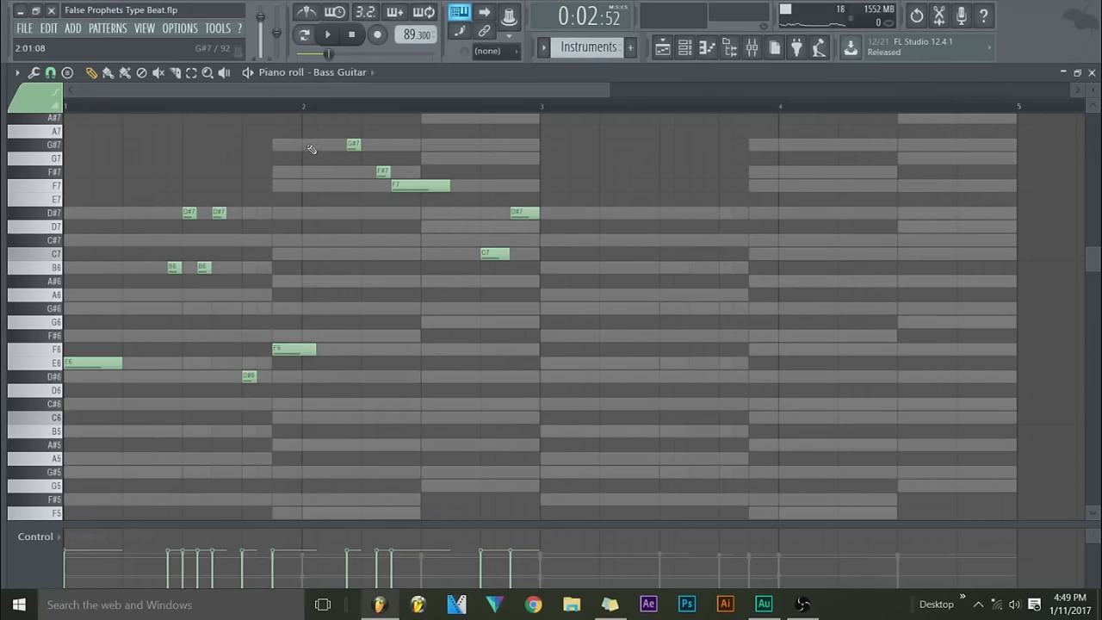
pyautogui.scroll(-3, 735, 181)
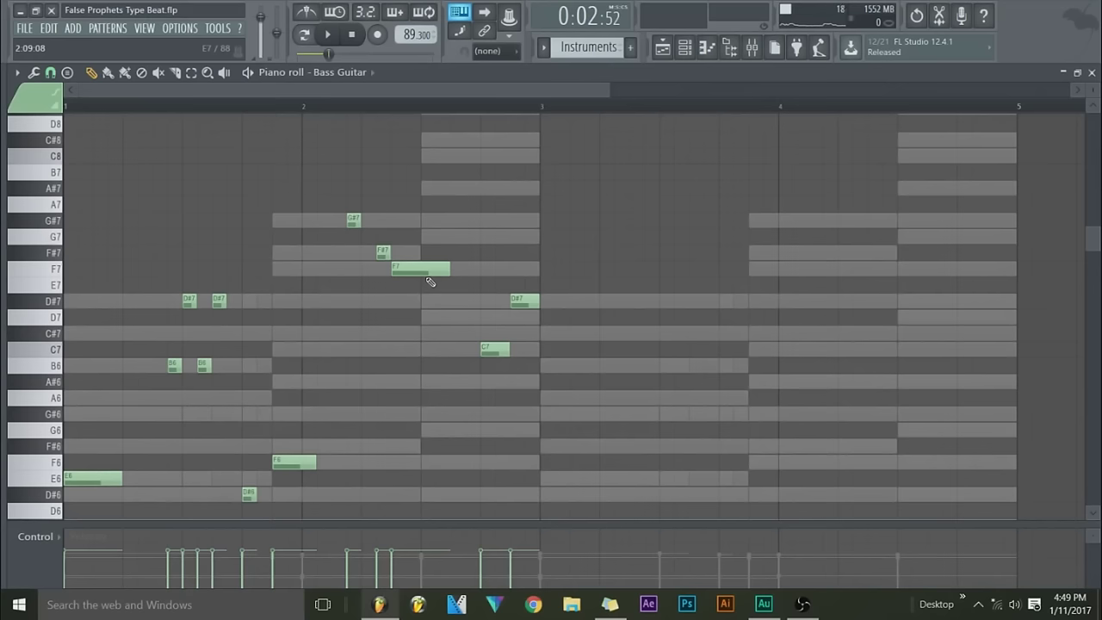
pyautogui.scroll(-1, 456, 308)
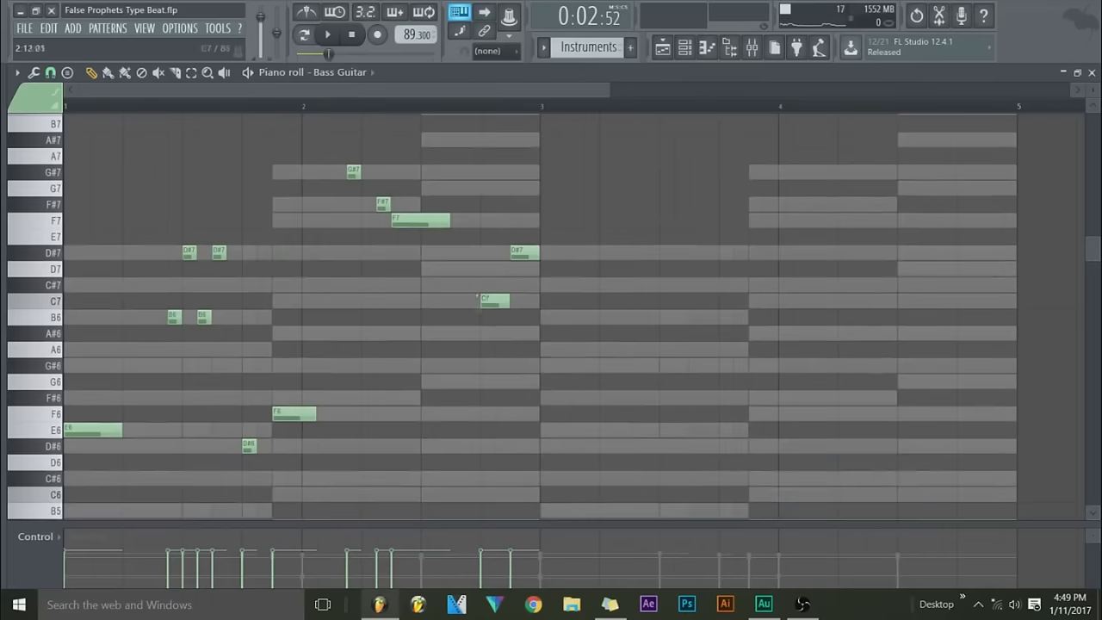
pyautogui.click(334, 43)
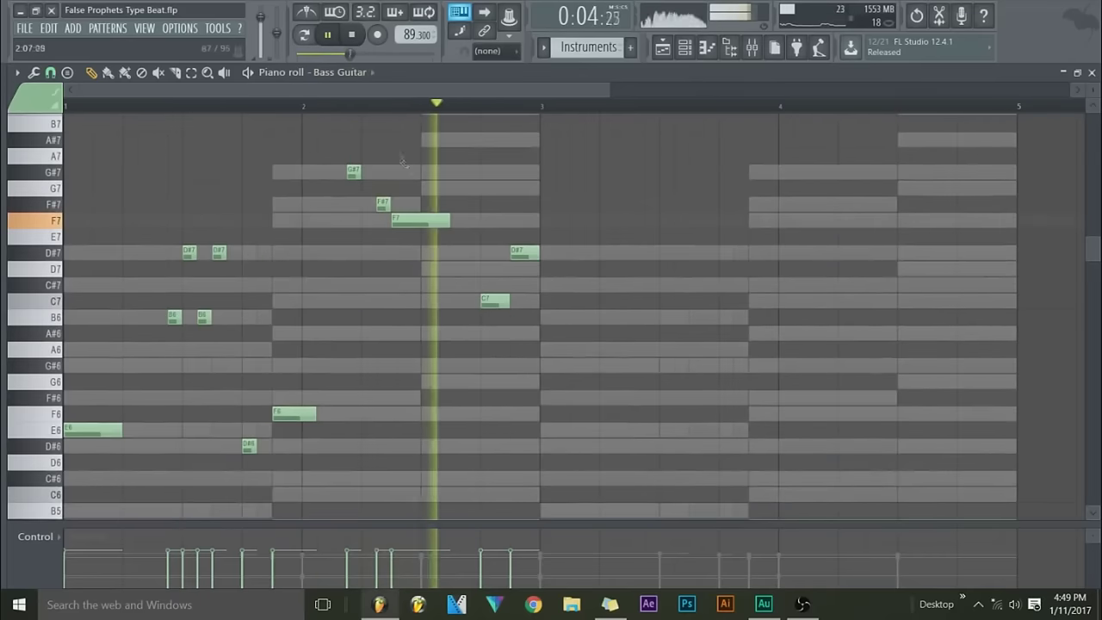
# - Lower the last two bass notes in bar 2 to A#6 and C#7 while listening, and stop playback
pyautogui.moveTo(520, 259); pyautogui.dragTo(520, 261)
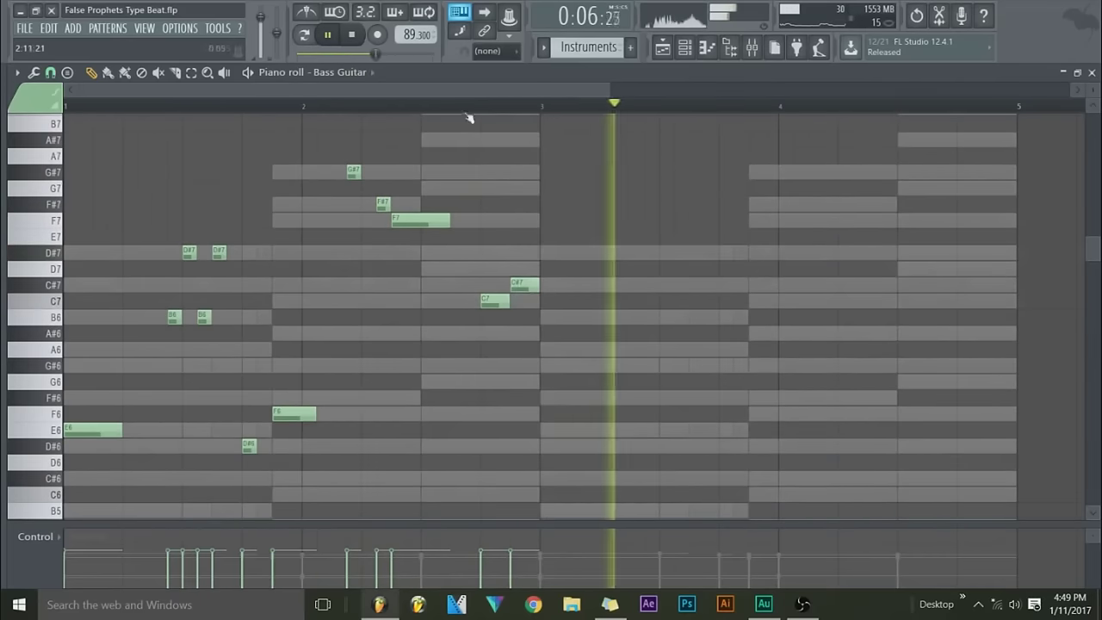
pyautogui.moveTo(520, 262); pyautogui.dragTo(495, 337)
pyautogui.press('space')
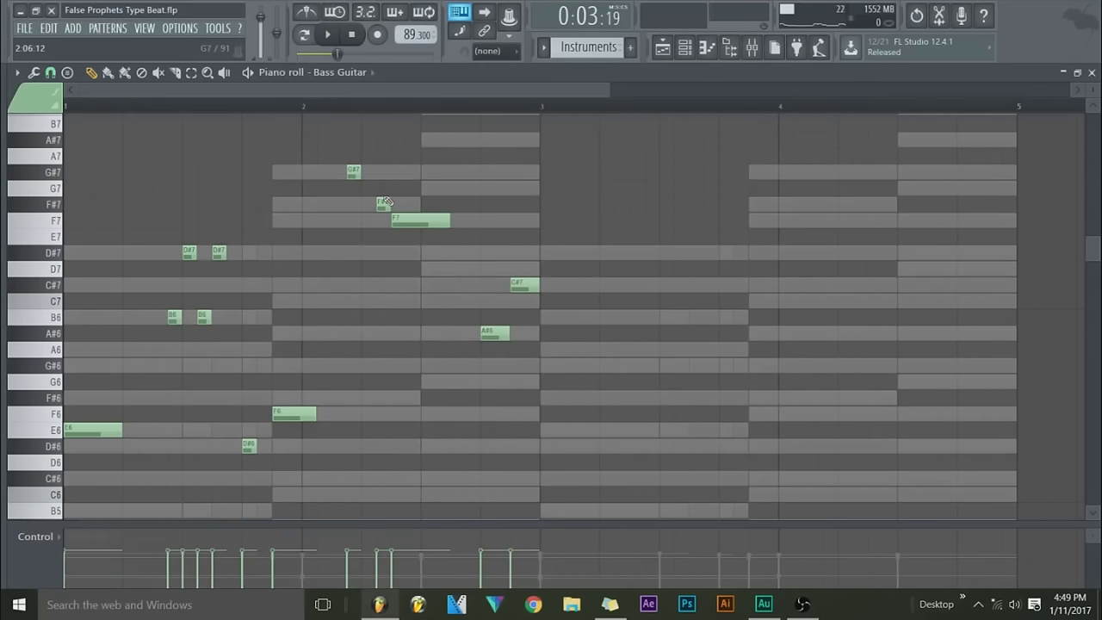
# - Select all bass notes in bars 1 and 2 and duplicate them into bars 3 and 4
pyautogui.click(196, 75)
pyautogui.moveTo(591, 132); pyautogui.dragTo(76, 511)
pyautogui.scroll(2, 146, 353)
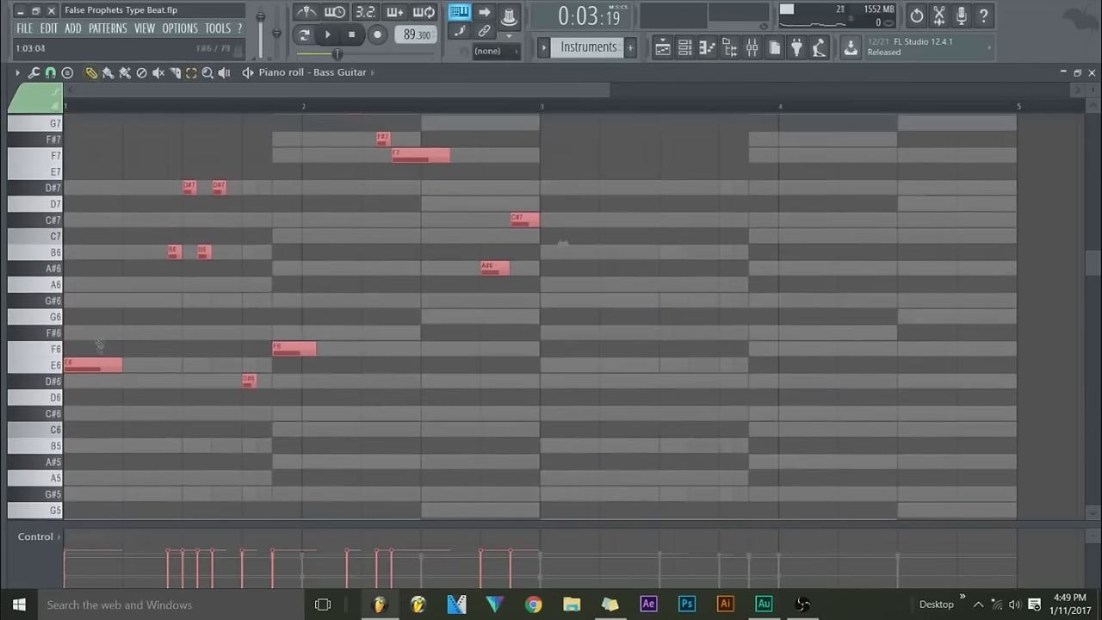
pyautogui.hotkey('ctrl', 'b')
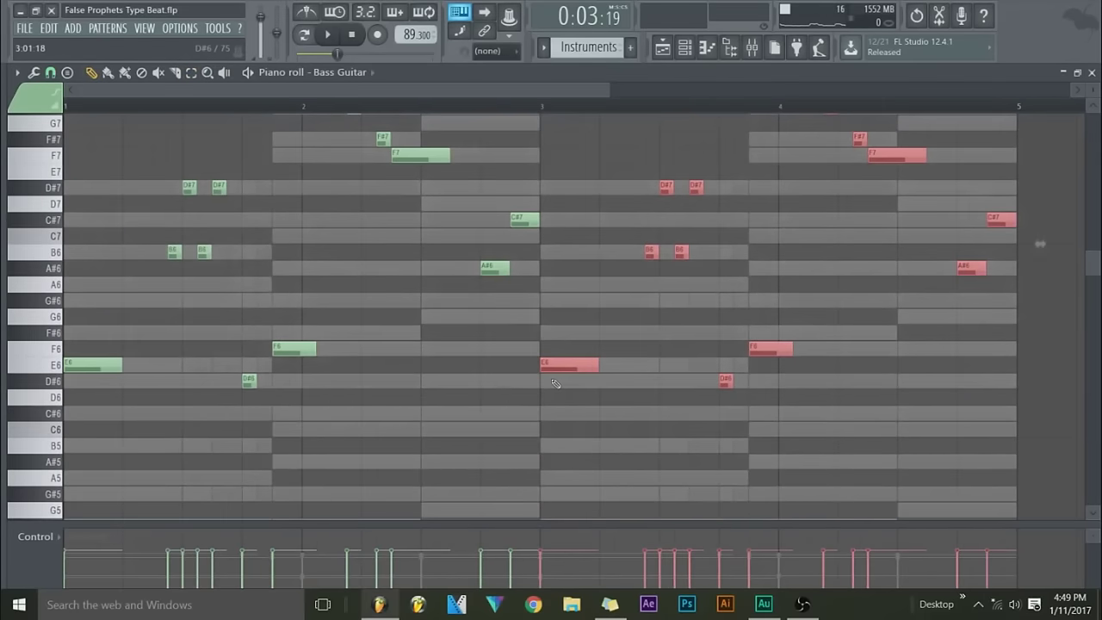
# - Transpose the entire four-bar bass line down two octaves so it starts on E4, listening to it, and deselect the notes
pyautogui.hotkey('ctrl', 'a')
pyautogui.scroll(3, 555, 383)
pyautogui.press('space')
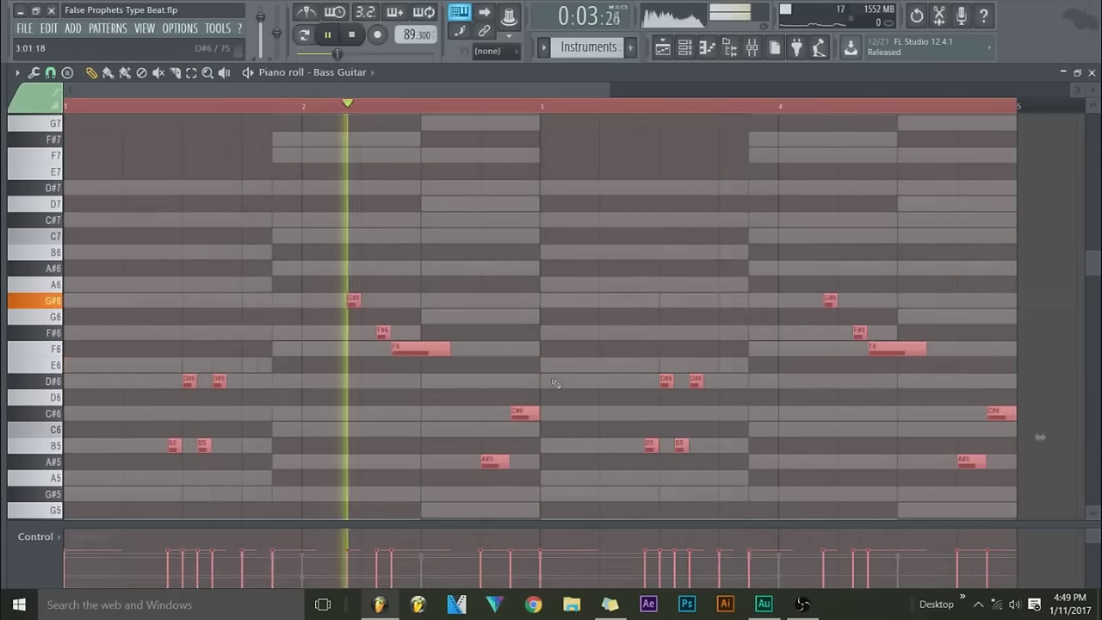
pyautogui.scroll(2, 561, 320)
pyautogui.scroll(-1, 562, 319)
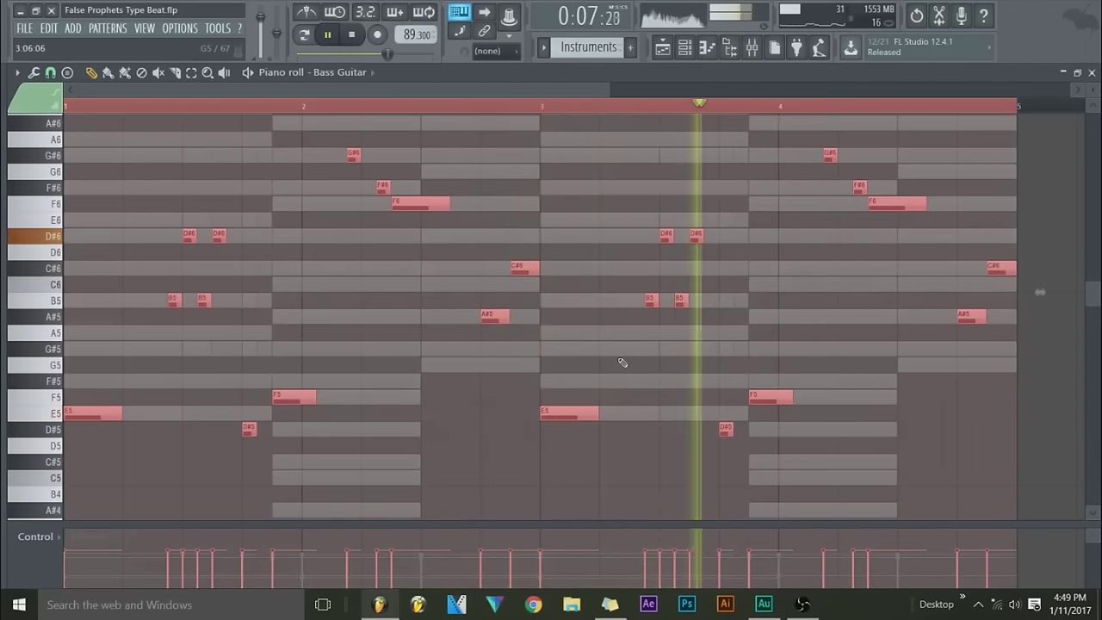
pyautogui.hotkey('ctrl', 'Down')
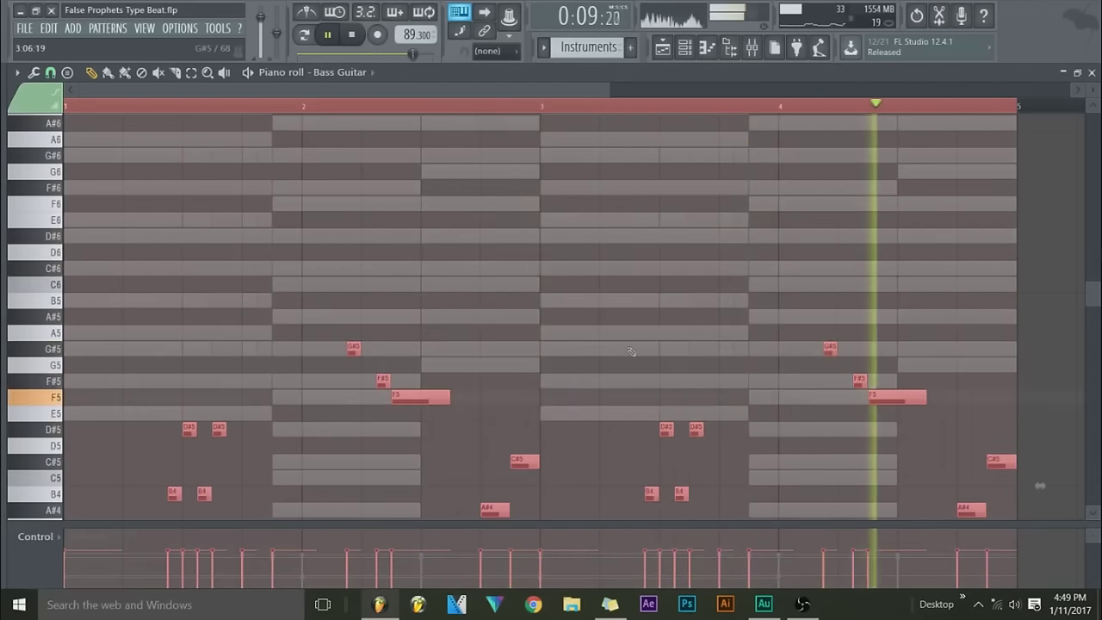
pyautogui.scroll(-3, 614, 331)
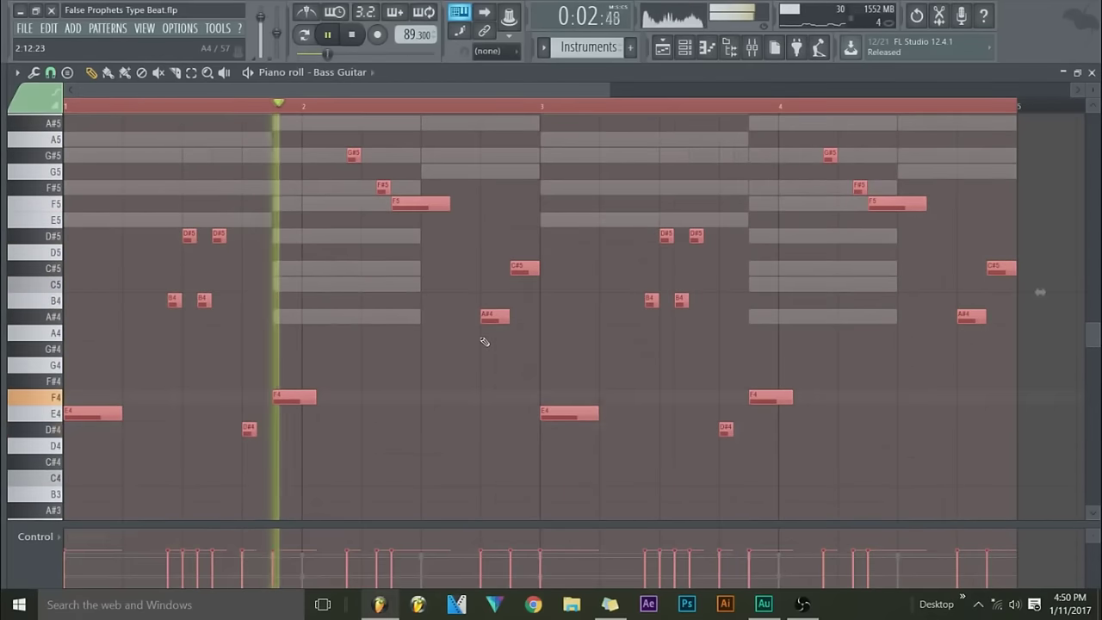
pyautogui.hotkey('ctrl', 'd')
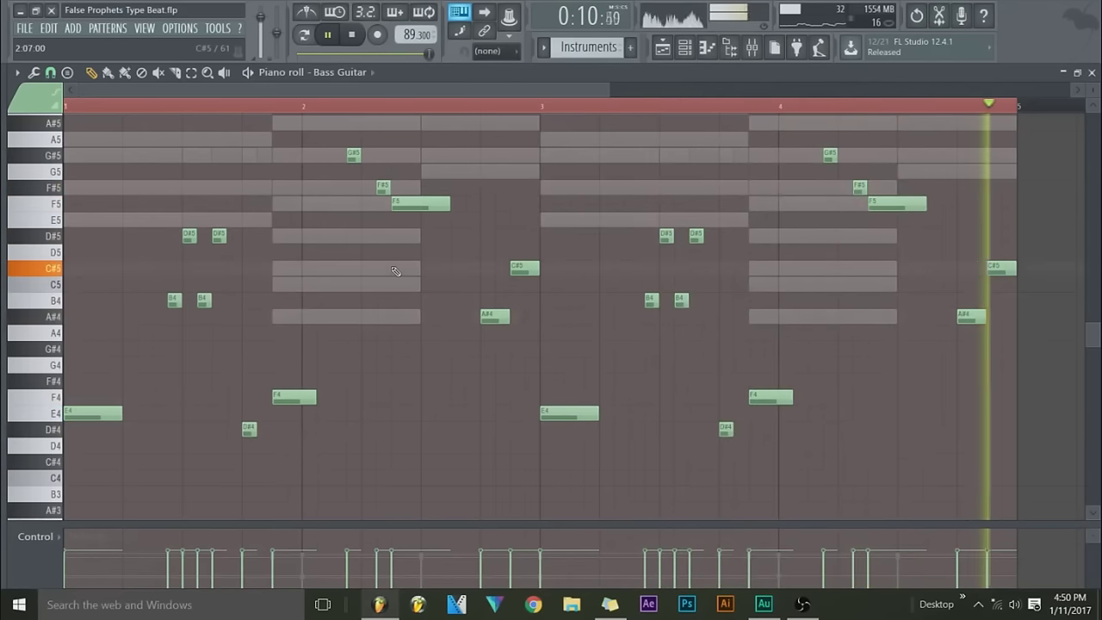
# - Try the final bar 2 bass note at B4 and C5 with playback, and return it to C#5
pyautogui.moveTo(521, 268); pyautogui.dragTo(521, 284)
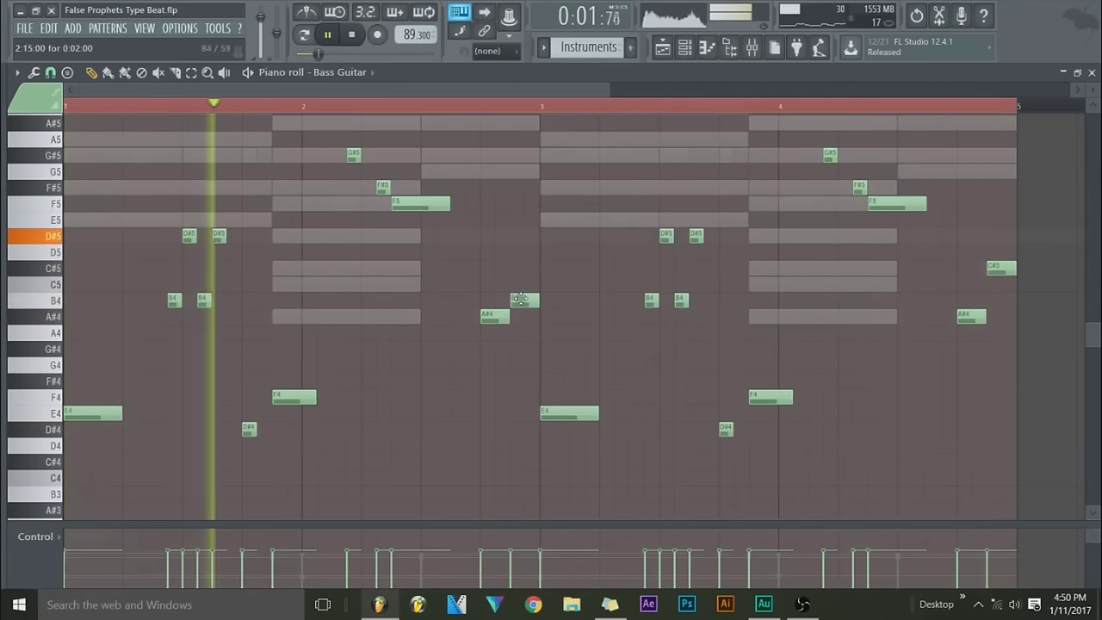
pyautogui.click(466, 103)
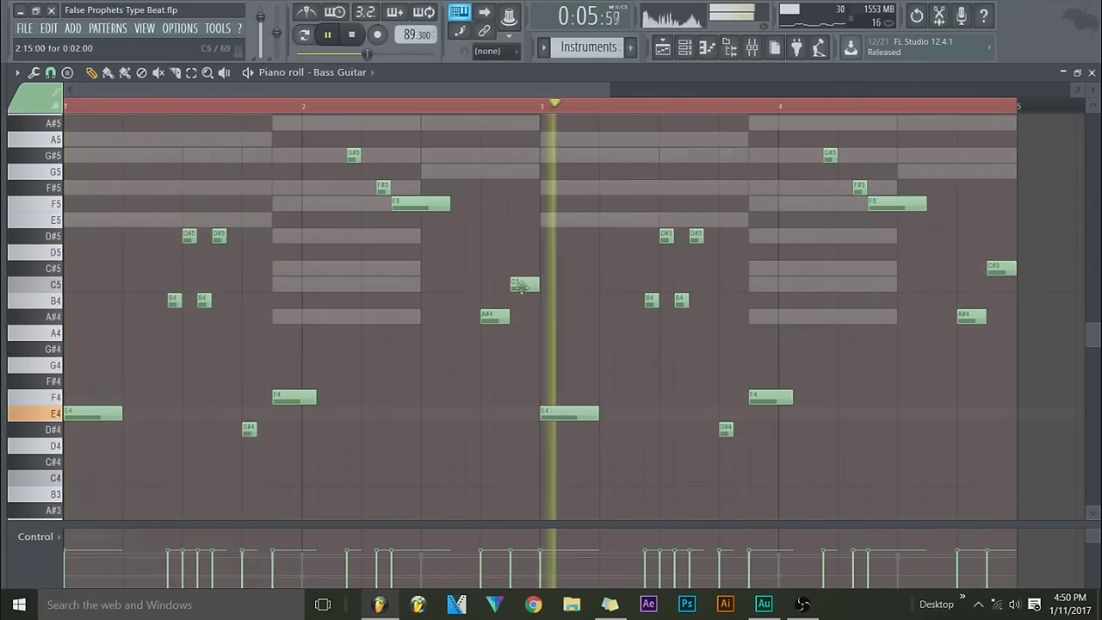
pyautogui.moveTo(522, 283); pyautogui.dragTo(522, 267)
# - Raise the A#4 notes near the ends of bars 2 and 4 to C5 and shorten them, checking with playback
pyautogui.moveTo(494, 314); pyautogui.dragTo(494, 284)
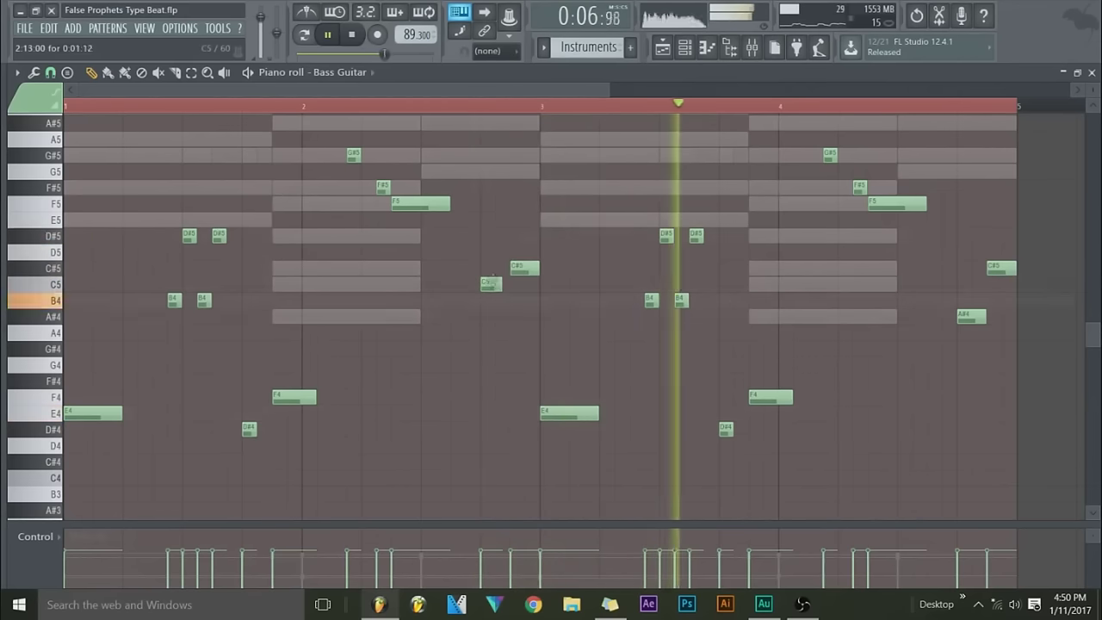
pyautogui.click(454, 106)
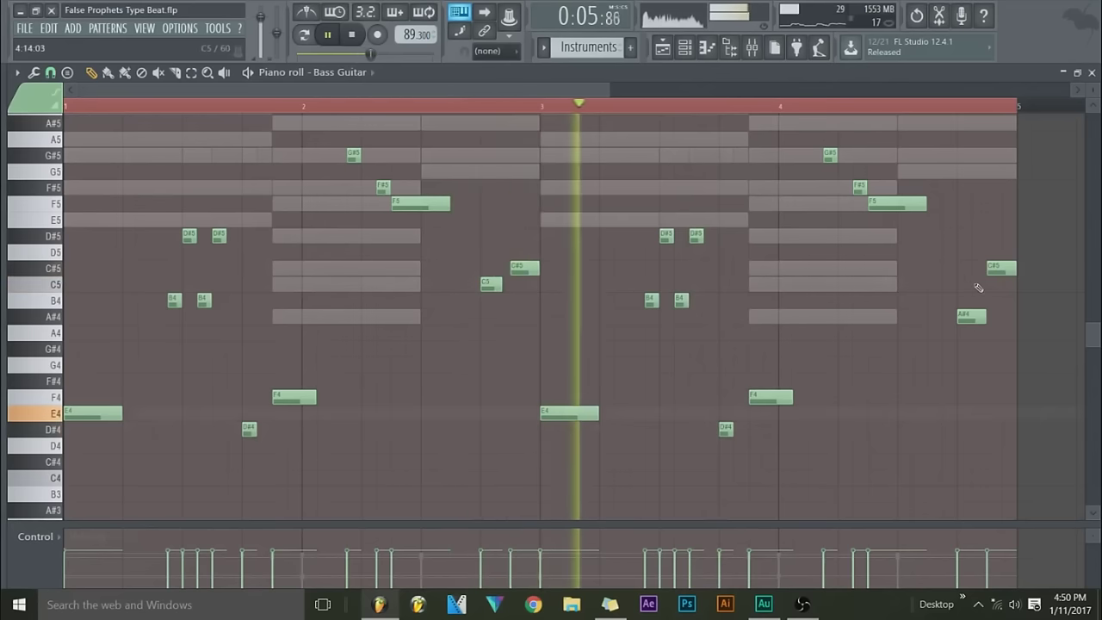
pyautogui.moveTo(970, 316); pyautogui.dragTo(966, 285)
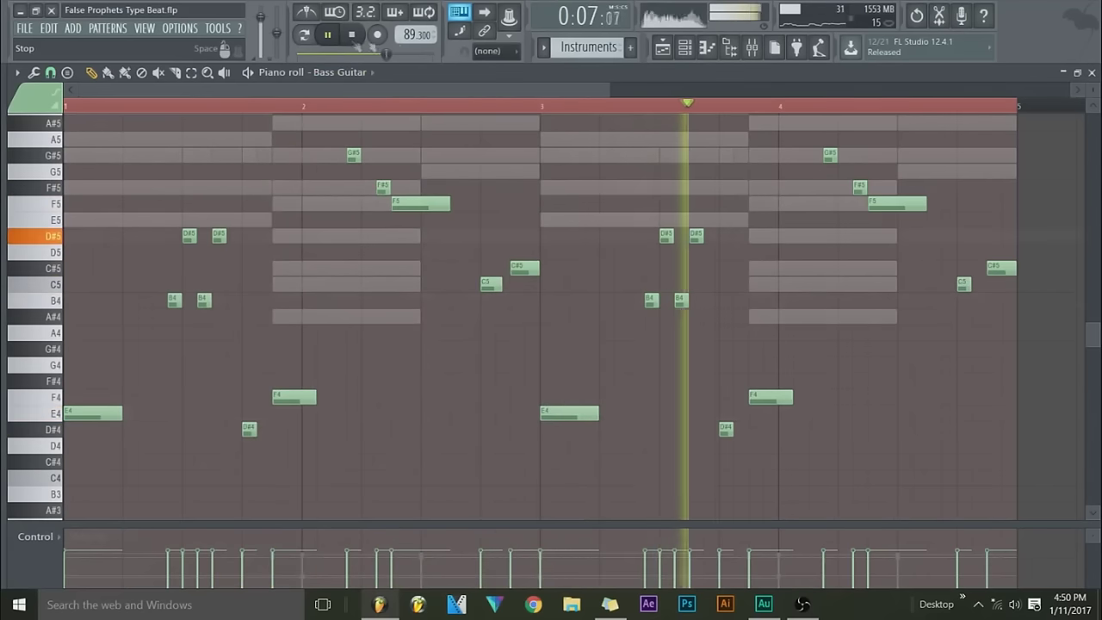
# - Stop playback and select the Guitar (Acoustic) channel in the channel rack
pyautogui.press('F6')
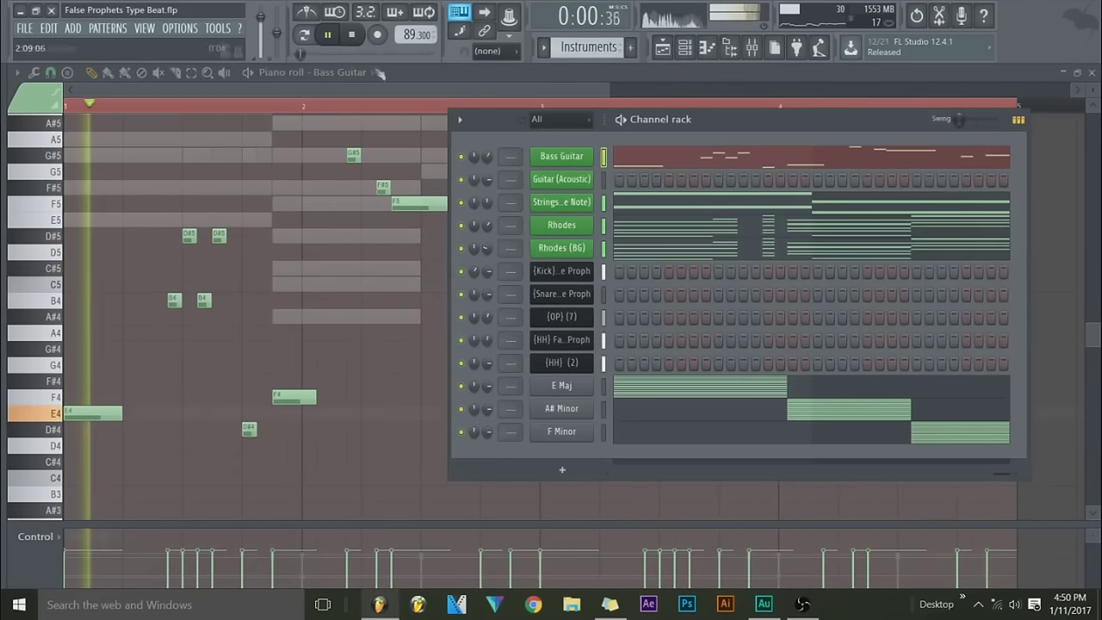
pyautogui.click(353, 34)
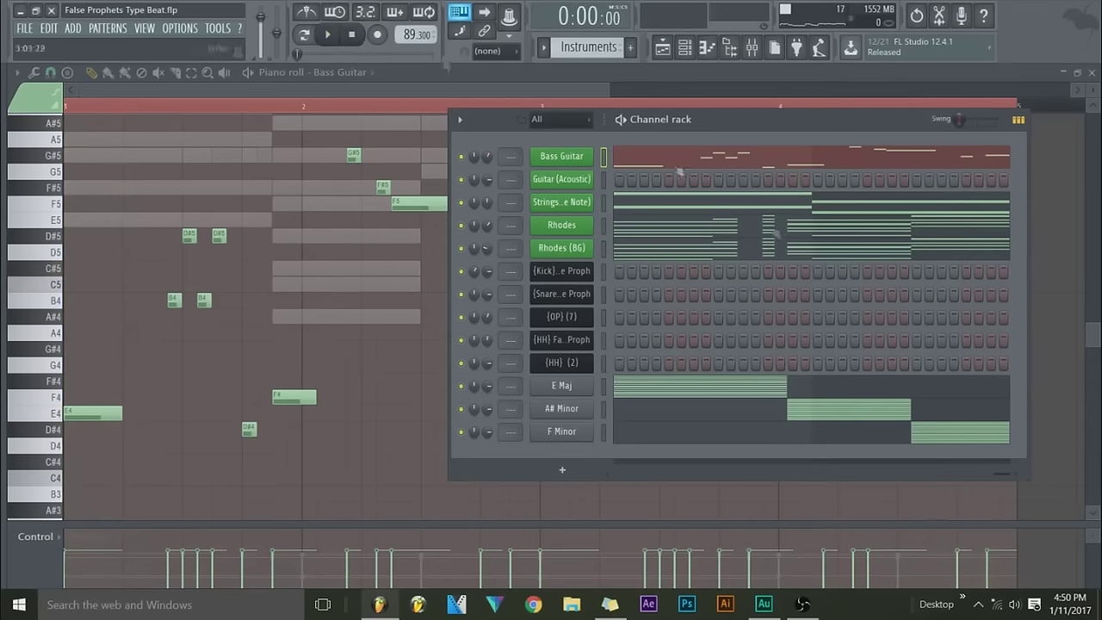
pyautogui.click(806, 610)
pyautogui.click(806, 610)
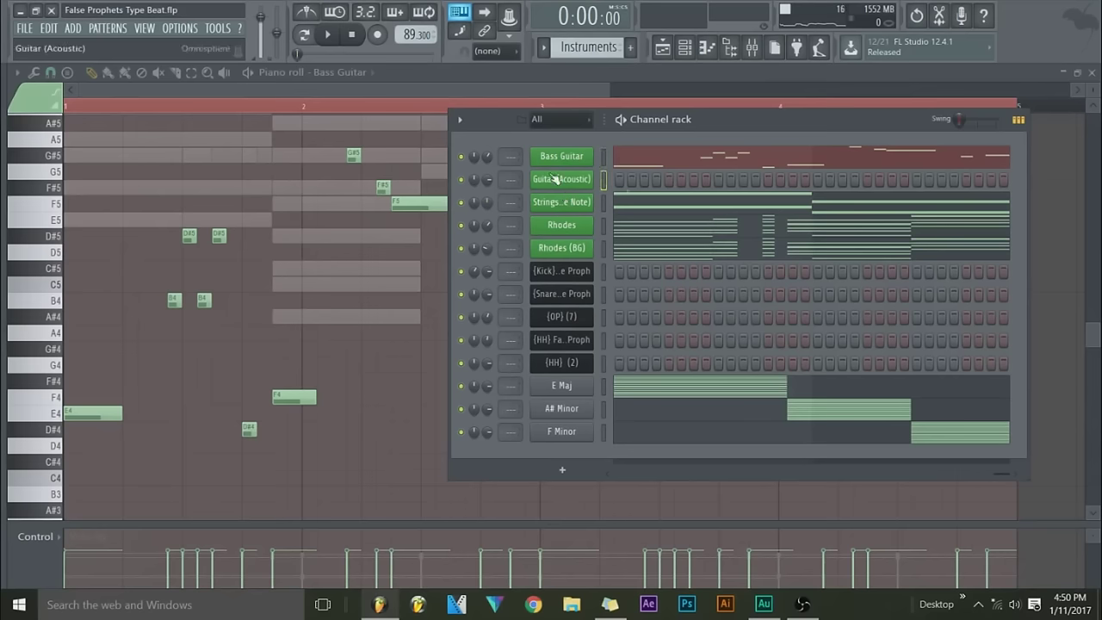
pyautogui.rightClick(590, 178)
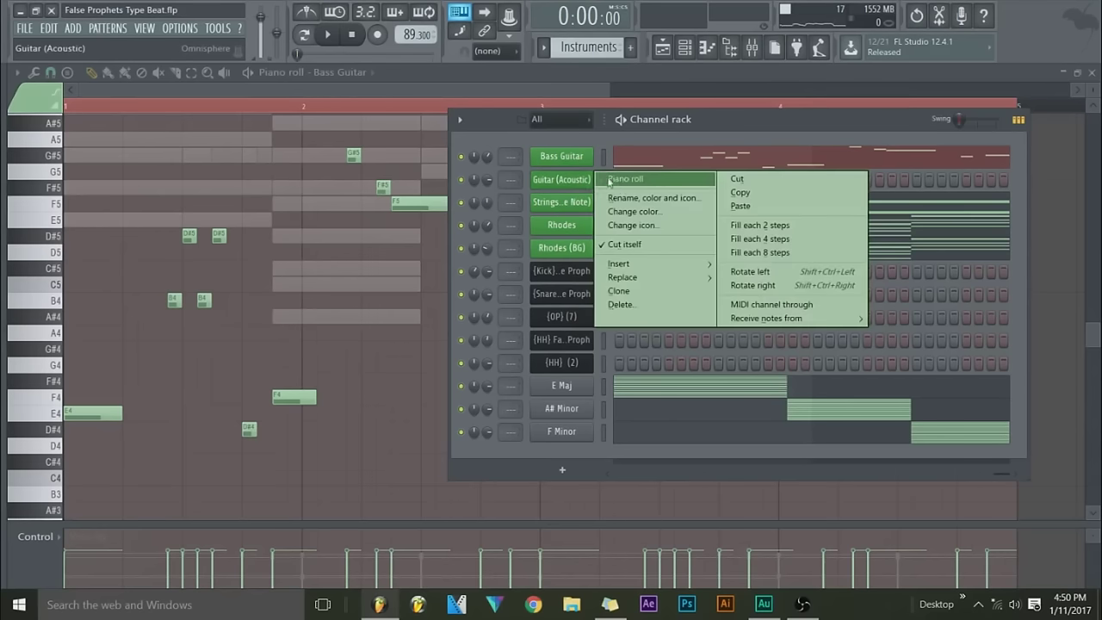
pyautogui.click(488, 181)
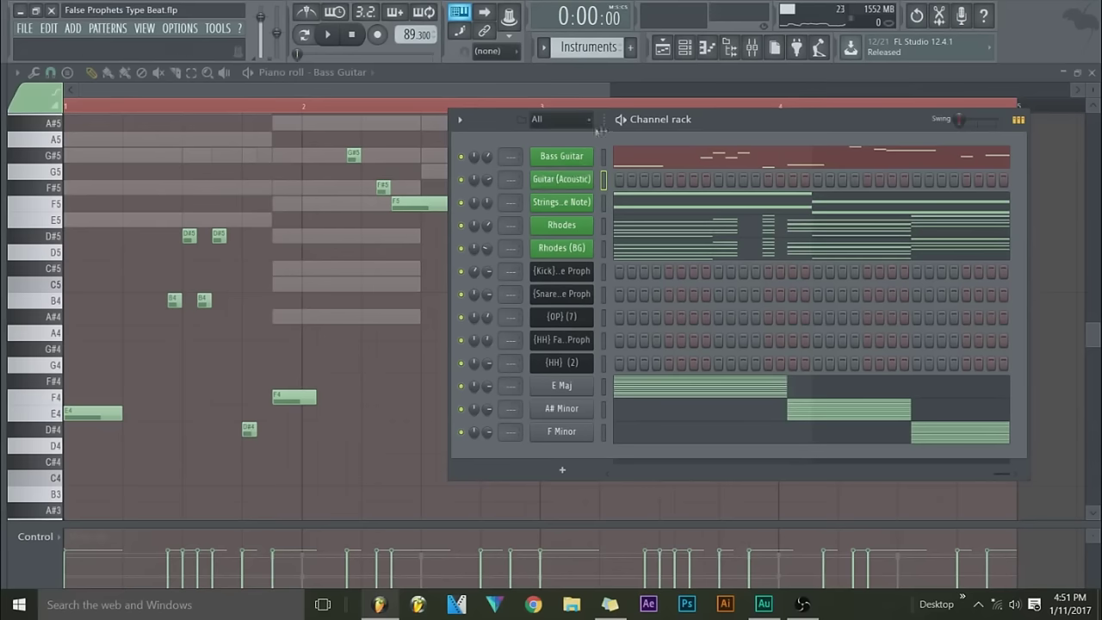
pyautogui.moveTo(649, 129); pyautogui.dragTo(620, 132)
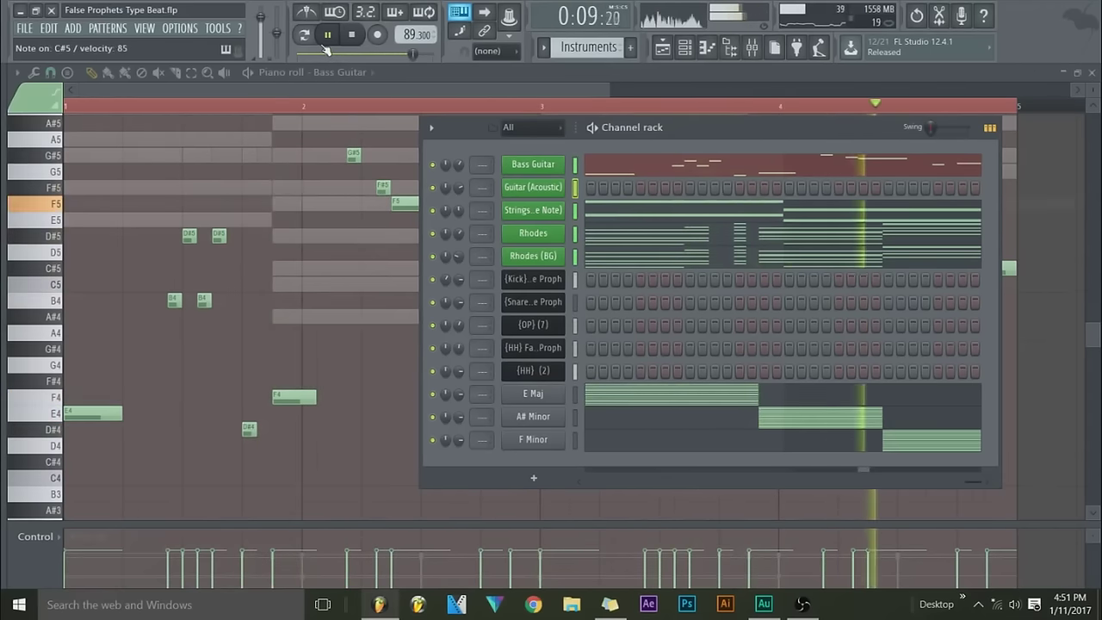
# - Stop playback and open the Guitar (Acoustic) channel's piano roll
pyautogui.click(352, 35)
pyautogui.rightClick(568, 183)
pyautogui.click(632, 194)
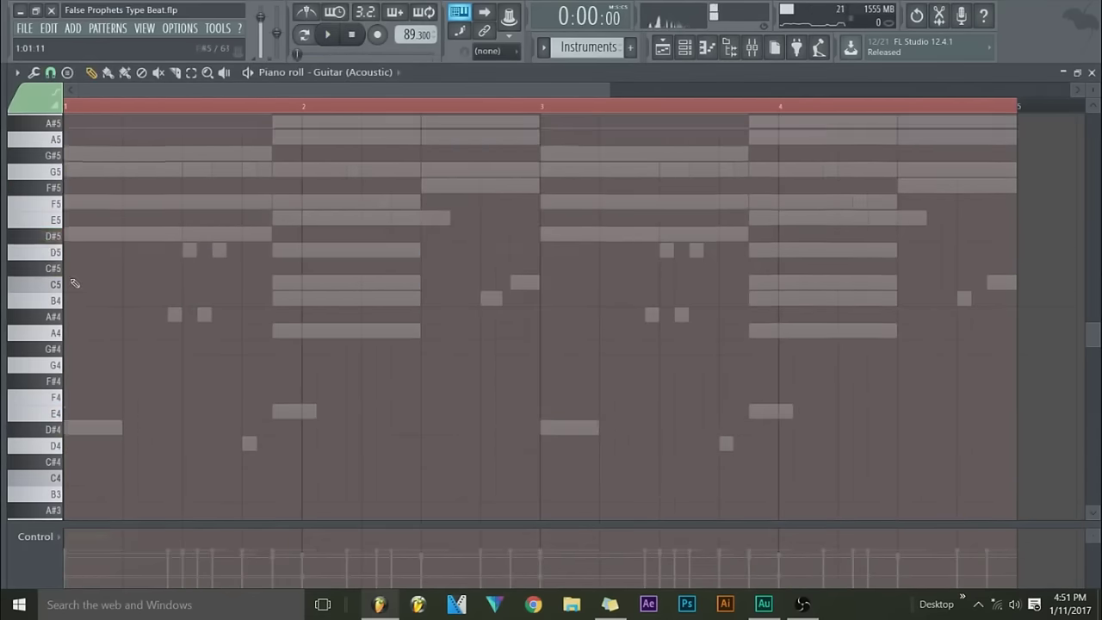
# - Draw a long G#5 at the start of bar 1, short G#5, B5 and G#5 notes after it, and sustained F#5 and F5 notes through bar 2
pyautogui.scroll(4, 74, 283)
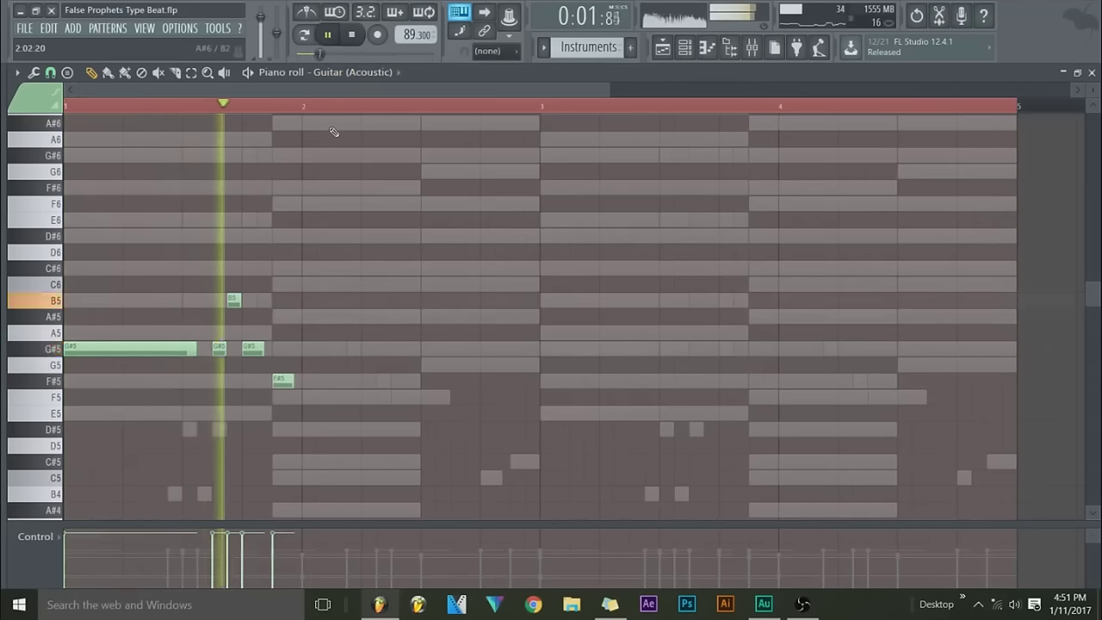
pyautogui.moveTo(292, 380); pyautogui.dragTo(293, 383)
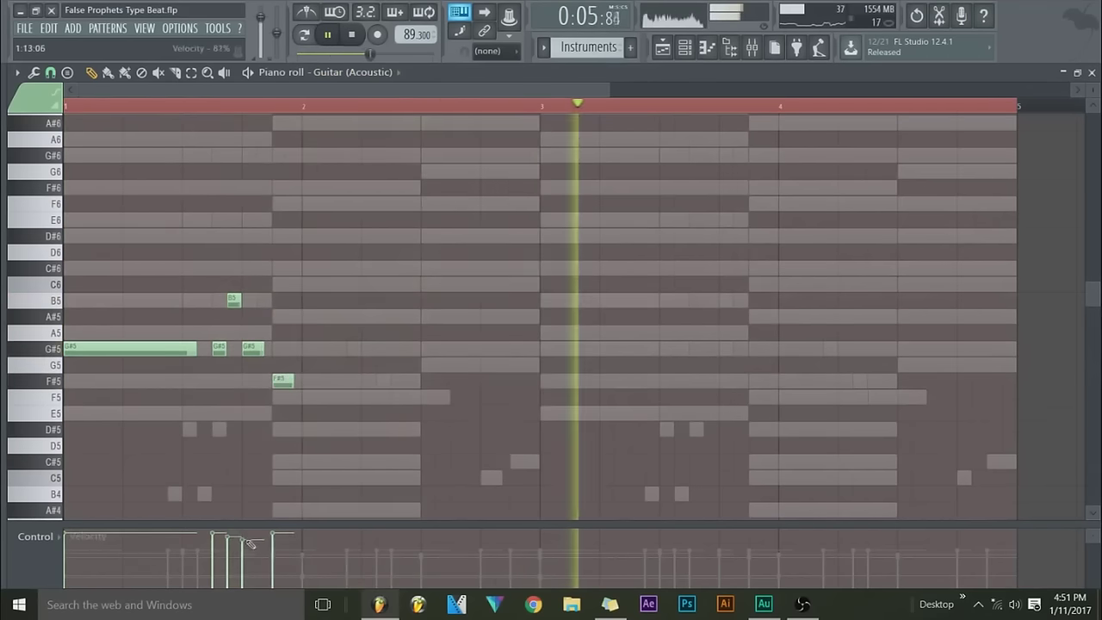
pyautogui.moveTo(293, 381); pyautogui.dragTo(355, 385)
pyautogui.click(366, 396)
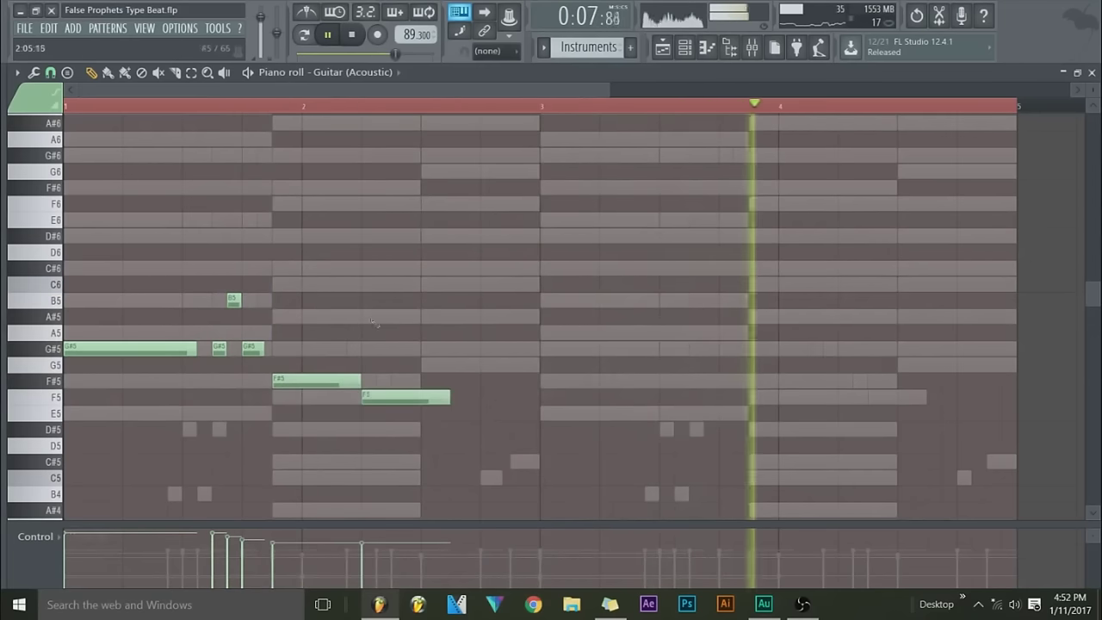
# - Add a note near the end of bar 2, raise it from G#5 to A#5 and shorten it to end before bar 3, checking with playback
pyautogui.scroll(2, 123, 112)
pyautogui.scroll(1, 116, 160)
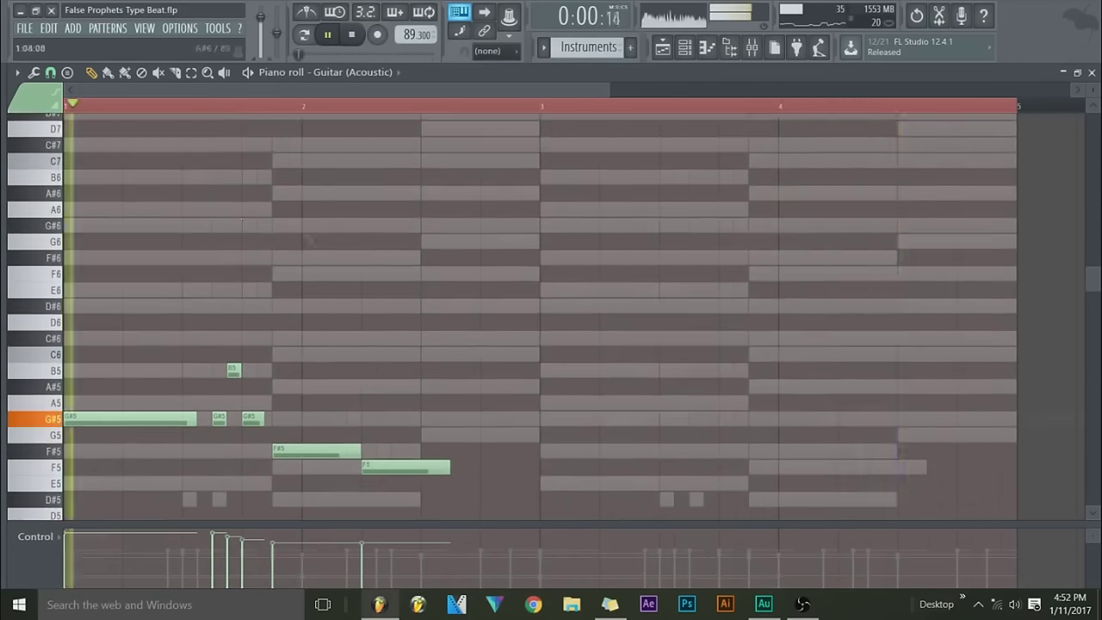
pyautogui.scroll(-4, 357, 241)
pyautogui.scroll(1, 356, 241)
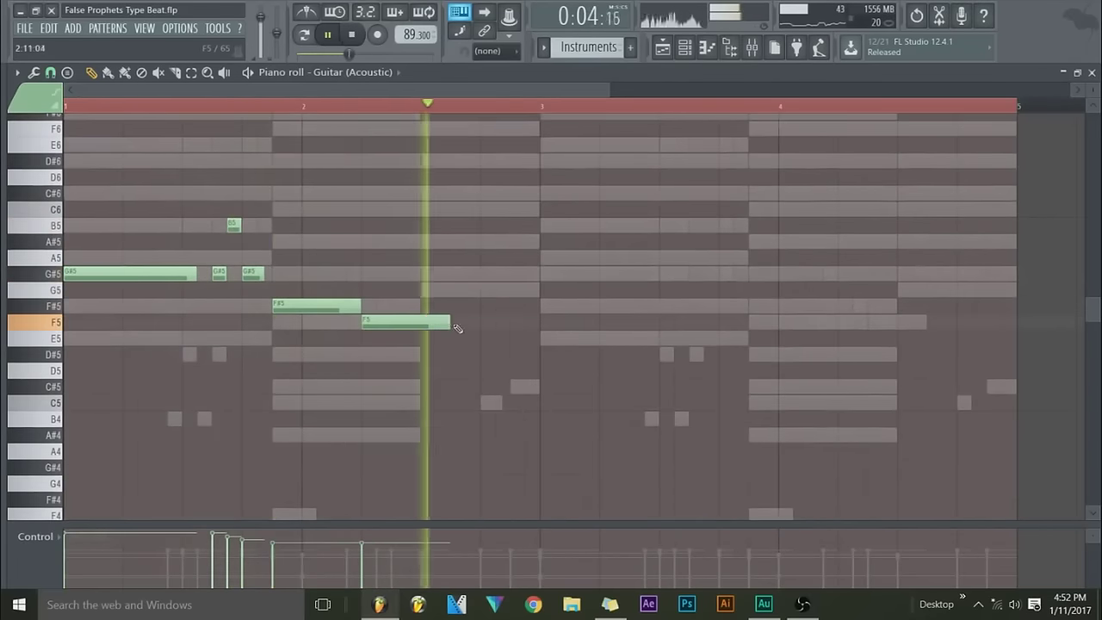
pyautogui.click(487, 274)
pyautogui.click(449, 108)
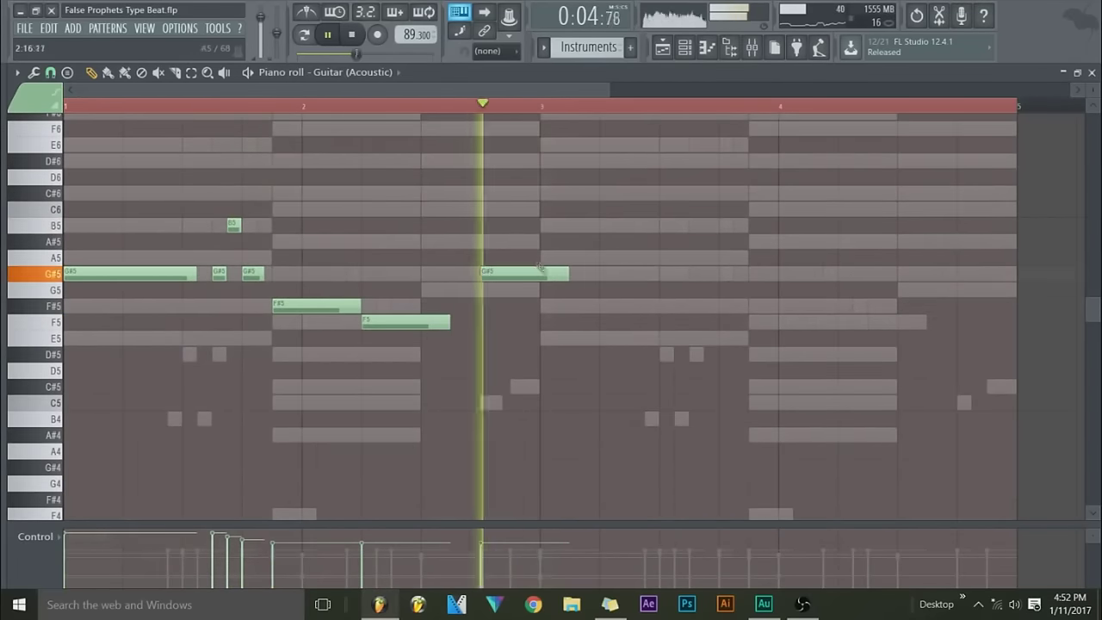
pyautogui.moveTo(549, 273); pyautogui.dragTo(548, 242)
pyautogui.click(439, 104)
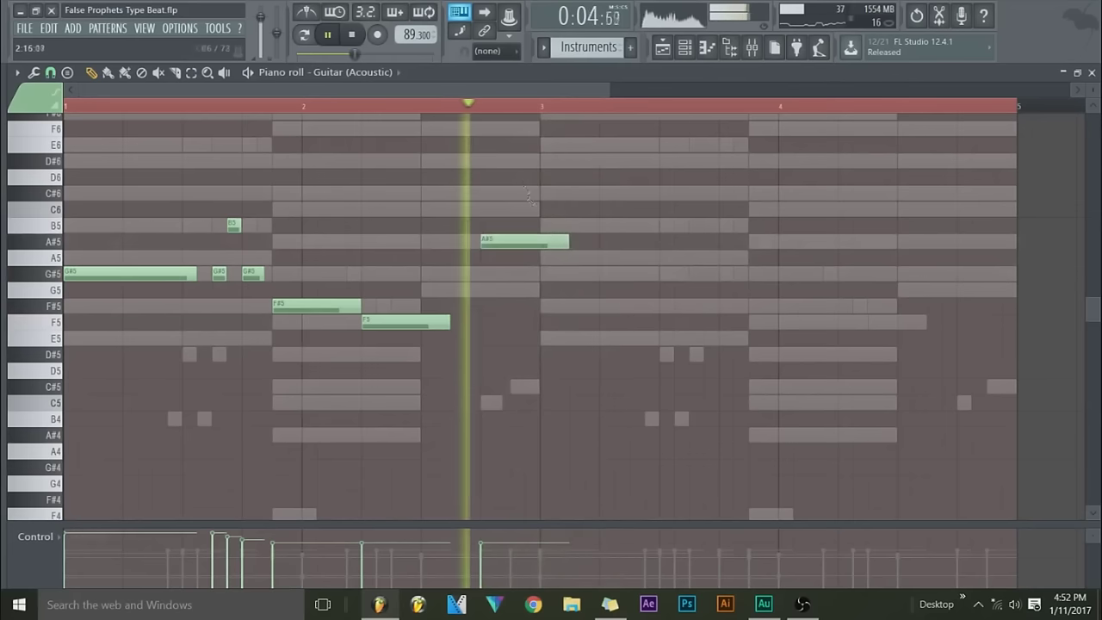
pyautogui.moveTo(564, 244); pyautogui.dragTo(532, 243)
# - Lower bar 1's short B5 to A5 and the G#5 after it to F#5, and adjust the preceding short G#5's velocity
pyautogui.moveTo(234, 225); pyautogui.dragTo(233, 256)
pyautogui.click(203, 101)
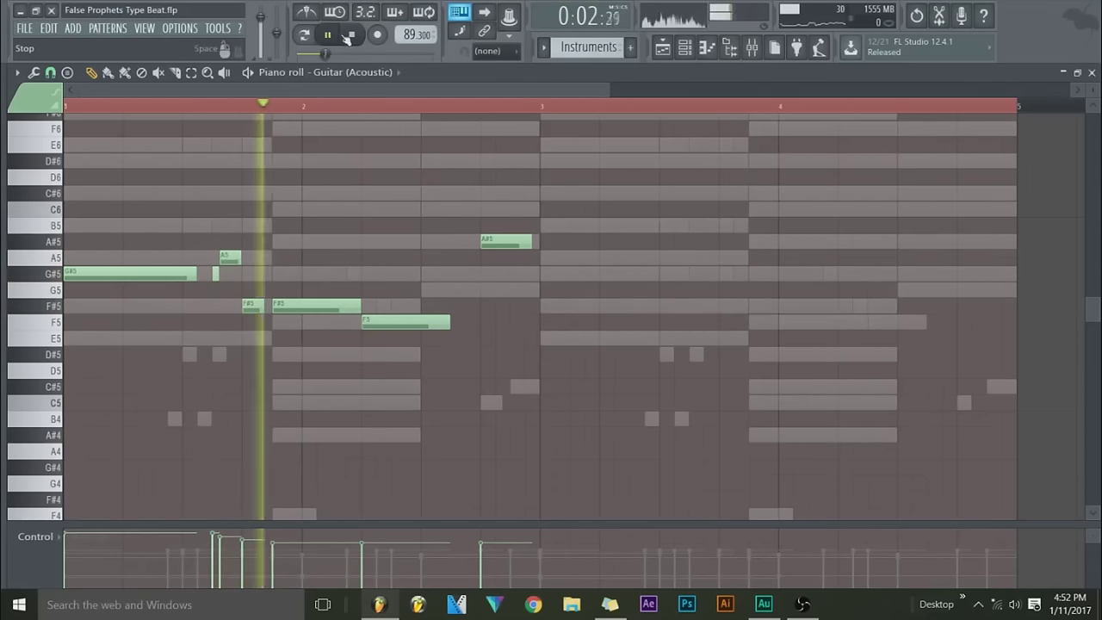
pyautogui.click(334, 38)
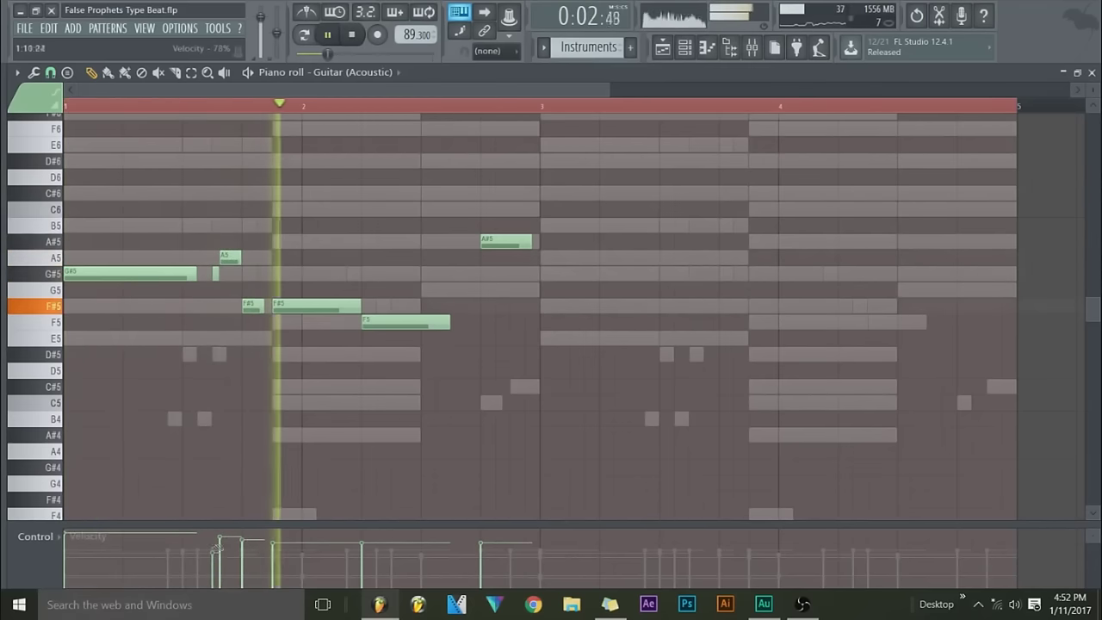
pyautogui.moveTo(214, 549); pyautogui.dragTo(213, 535)
# - Delete all the melody notes after the long opening G#5
pyautogui.rightClick(316, 307)
pyautogui.rightClick(405, 322)
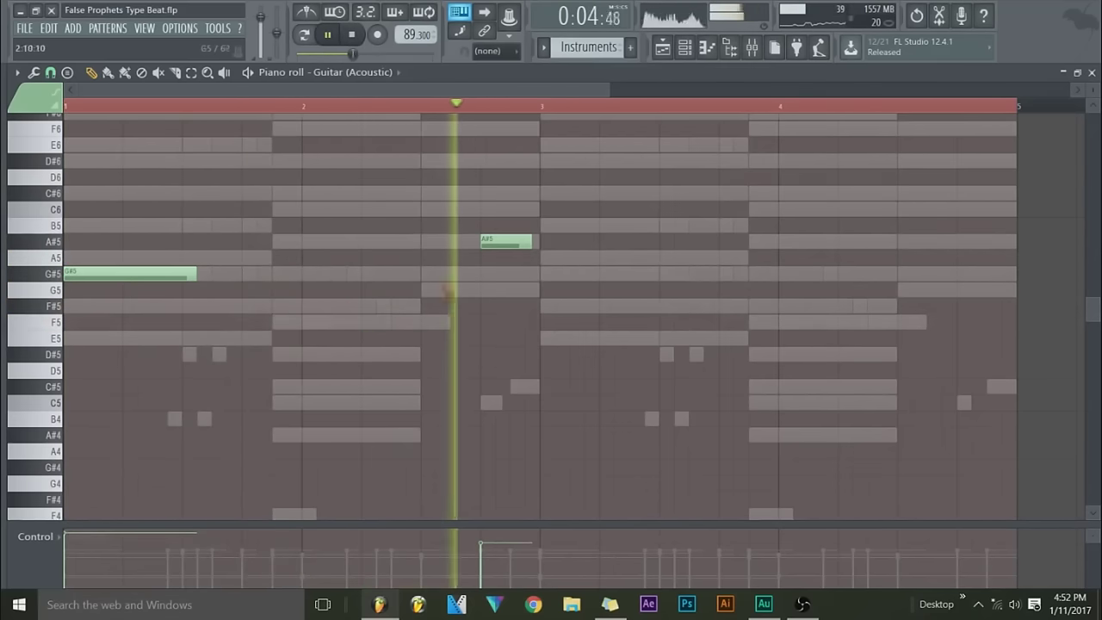
pyautogui.rightClick(505, 242)
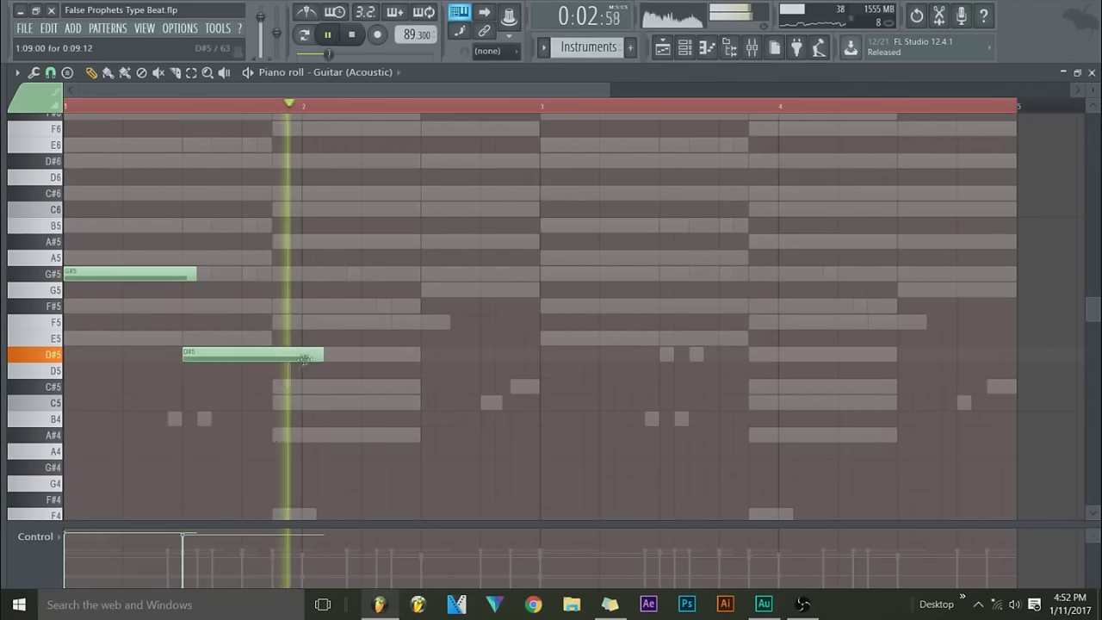
# - Sustain a D#5 from the middle of bar 1 to near the middle of bar 2, and add a B4 filling the second half of bar 2
pyautogui.moveTo(321, 355); pyautogui.dragTo(396, 356)
pyautogui.click(443, 405)
pyautogui.moveTo(445, 405); pyautogui.dragTo(449, 418)
pyautogui.moveTo(632, 419); pyautogui.dragTo(542, 440)
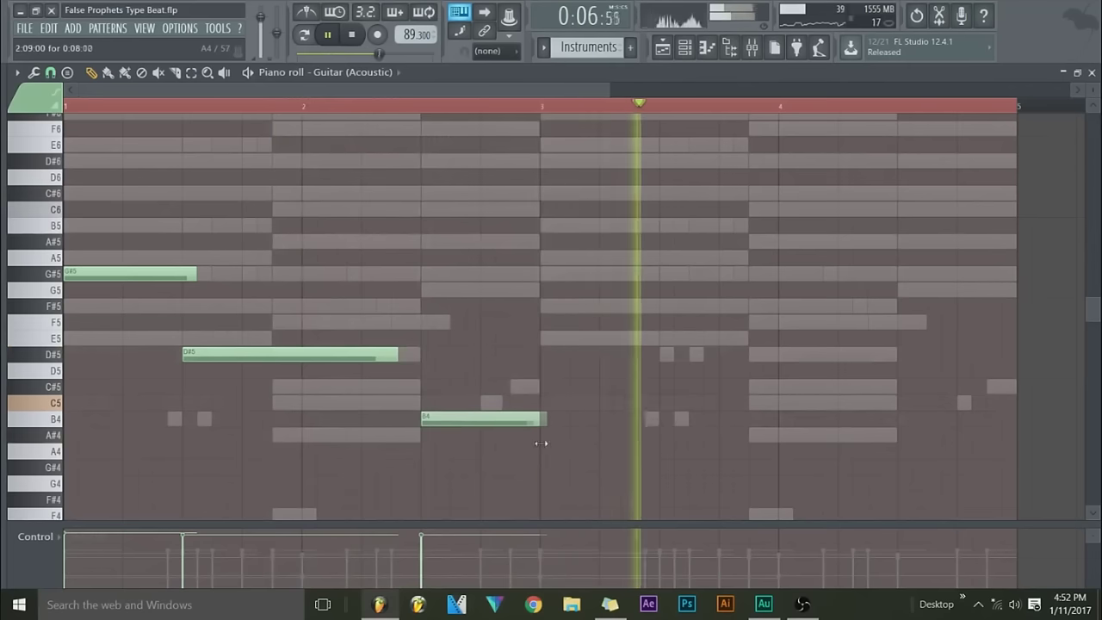
# - Duplicate the whole two-bar guitar melody into bars 3 and 4 and deselect the notes
pyautogui.hotkey('ctrl', 'a')
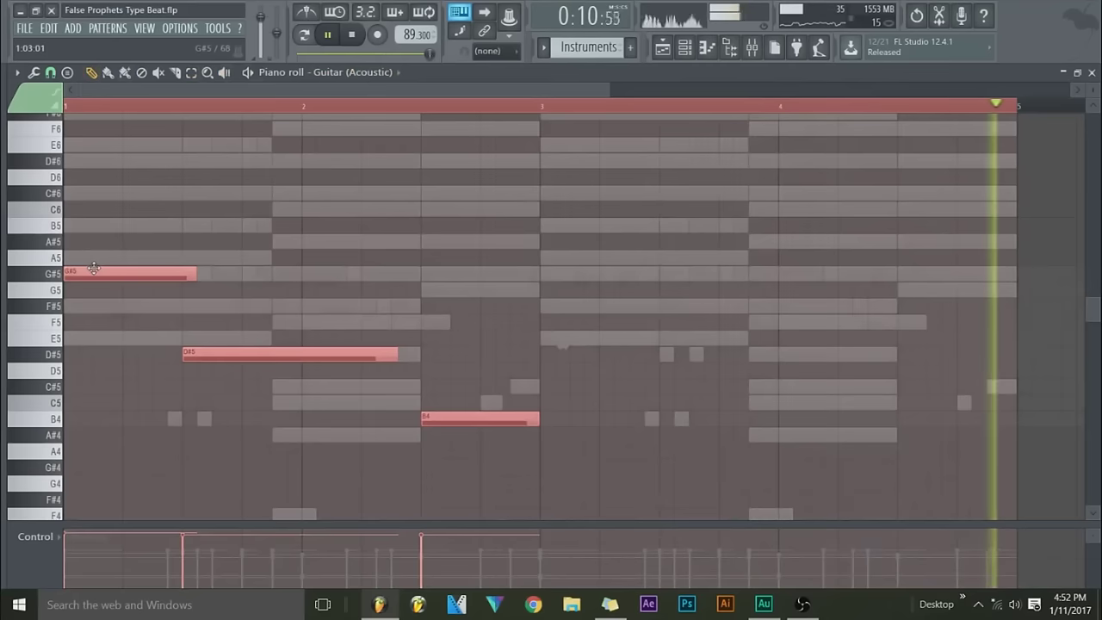
pyautogui.hotkey('ctrl', 'b')
pyautogui.hotkey('ctrl', 'd')
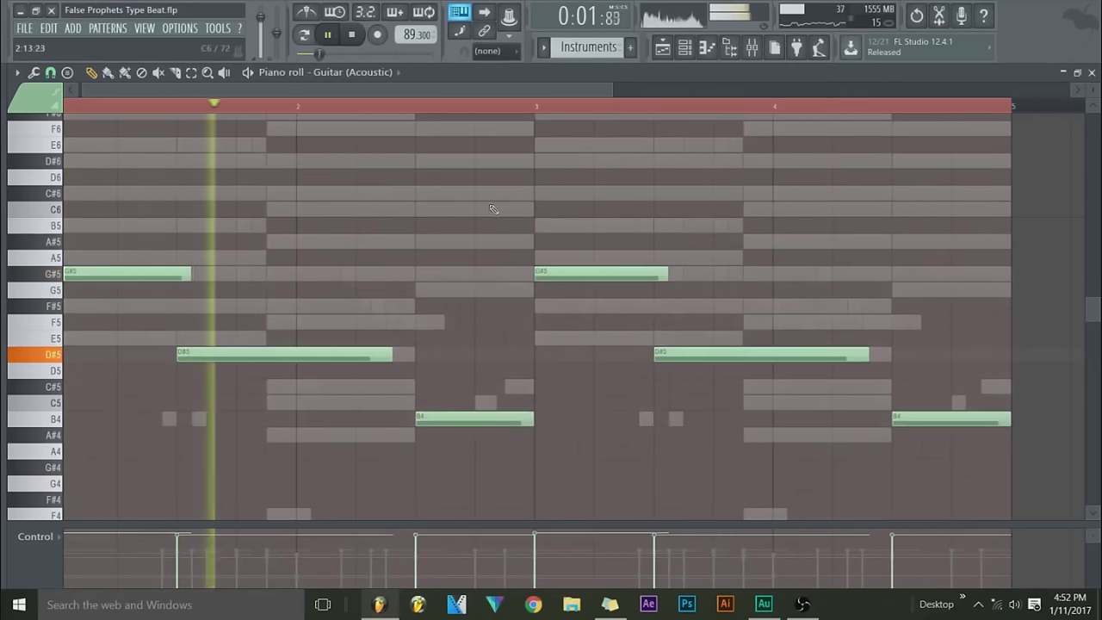
# - Try the B4 in the second half of bar 2 at A#4 and at F5, checking with playback
pyautogui.moveTo(418, 90); pyautogui.dragTo(494, 93)
pyautogui.moveTo(313, 419); pyautogui.dragTo(293, 436)
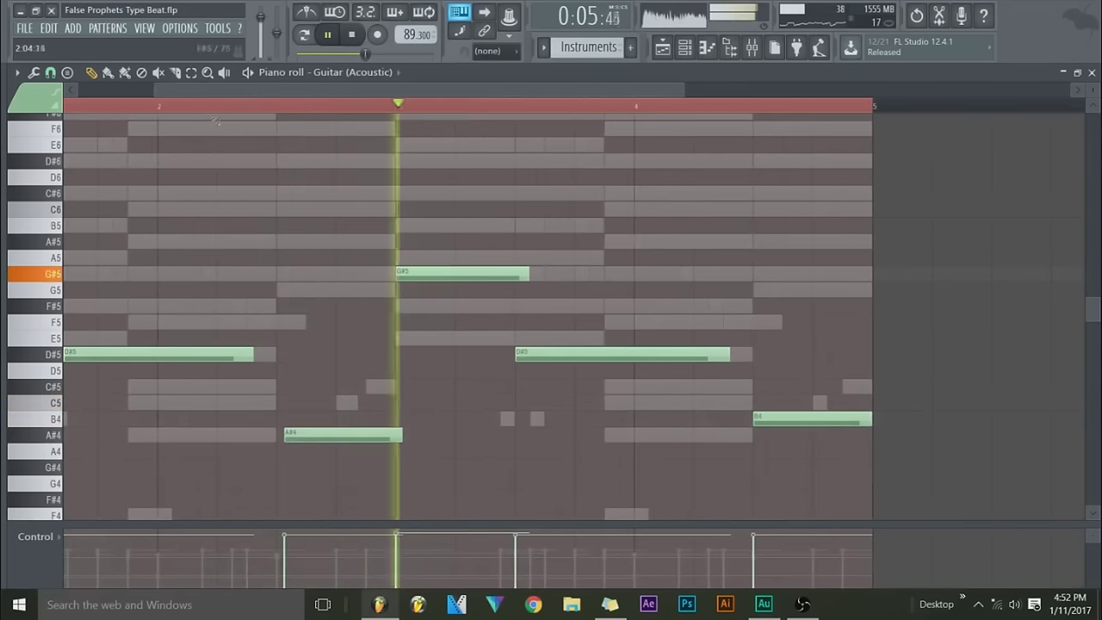
pyautogui.moveTo(309, 434); pyautogui.dragTo(303, 322)
pyautogui.moveTo(268, 110); pyautogui.dragTo(19, 114)
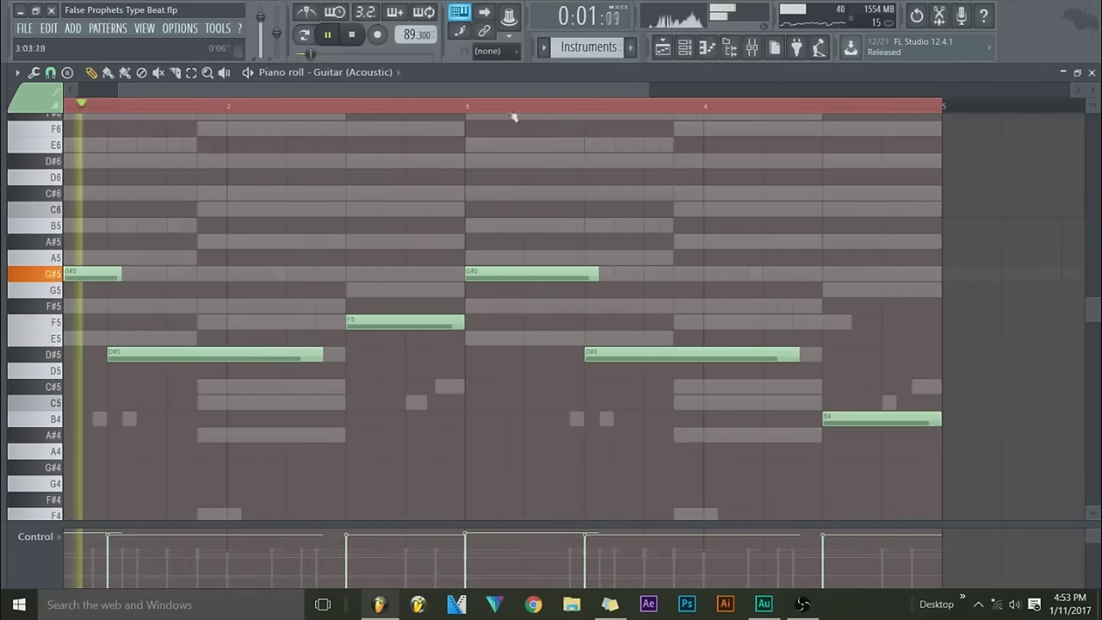
# - Replace the long D#5 in bar 3 with two short D#5 notes, a short F#5 and a longer C#5 starting just before bar 4
pyautogui.moveTo(523, 86); pyautogui.dragTo(543, 84)
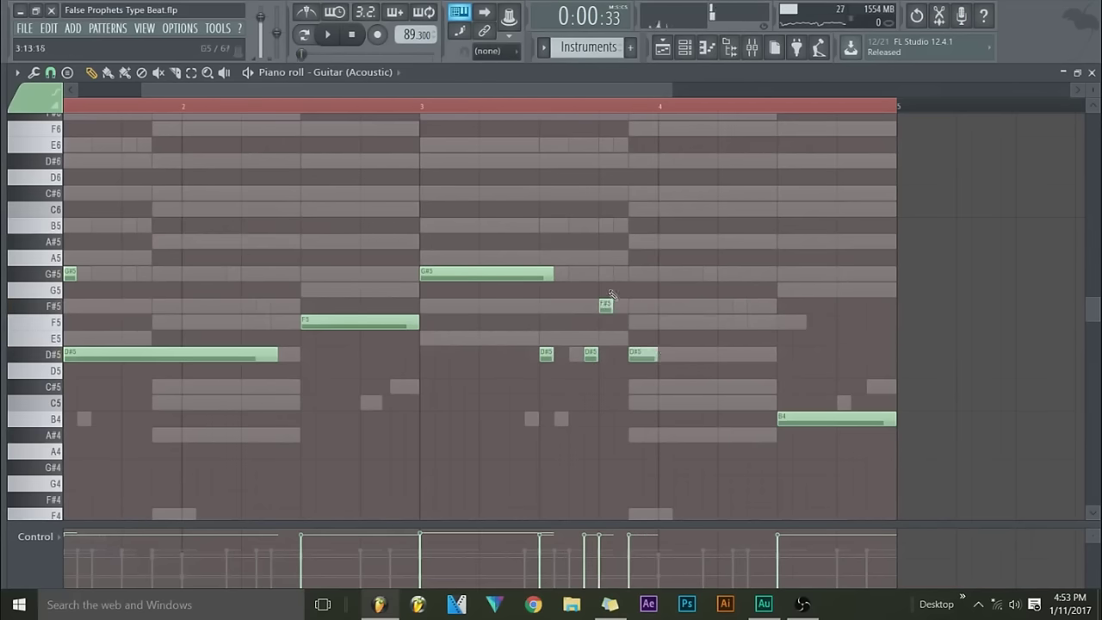
pyautogui.press('space')
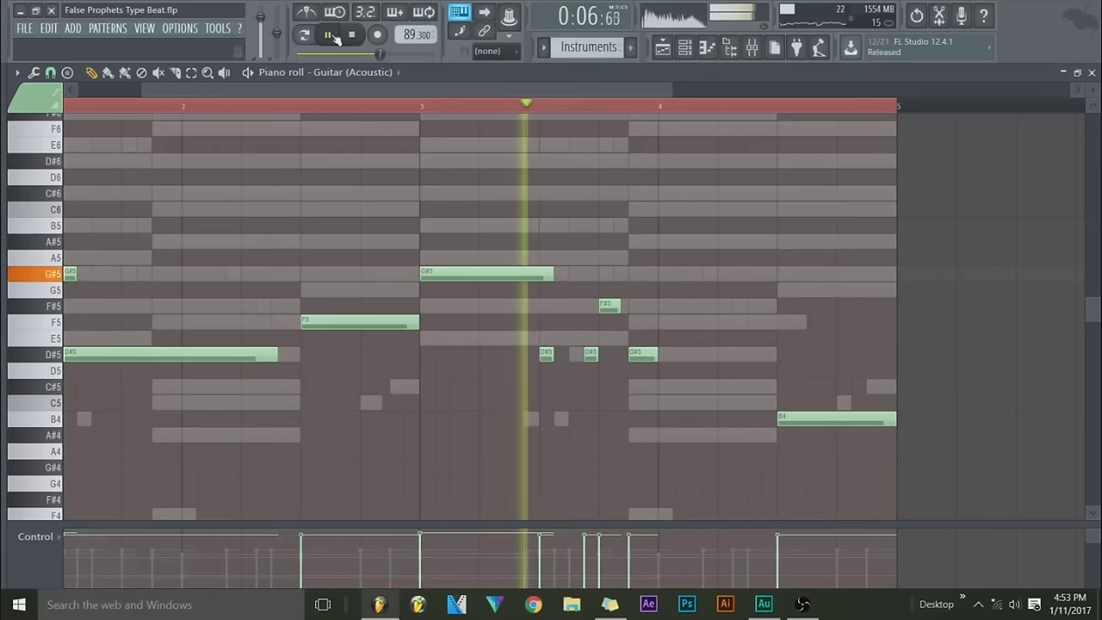
pyautogui.moveTo(646, 352); pyautogui.dragTo(708, 386)
pyautogui.click(485, 106)
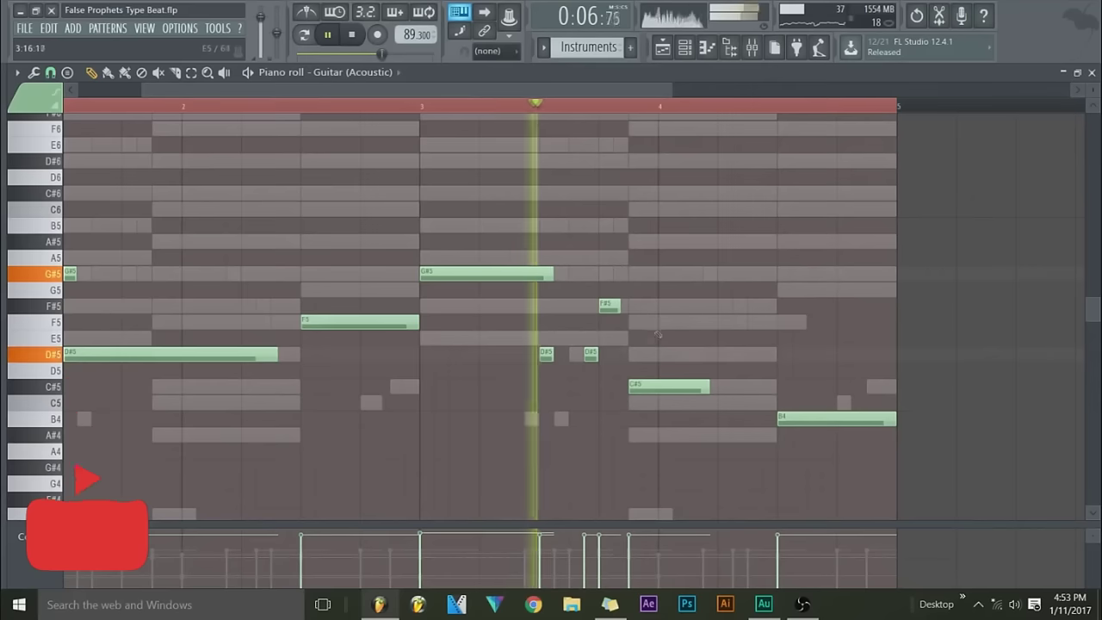
# - Delete the B4 in bar 4 and extend the C#5 almost to the end of the bar
pyautogui.moveTo(694, 390); pyautogui.dragTo(776, 353)
pyautogui.rightClick(783, 353)
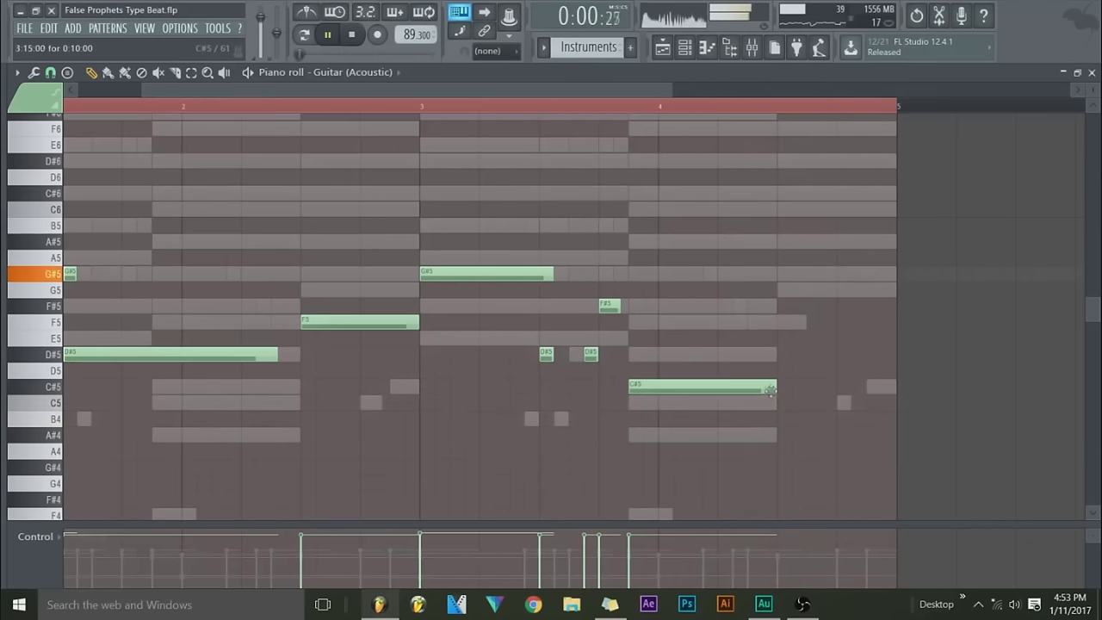
pyautogui.moveTo(777, 397); pyautogui.dragTo(880, 389)
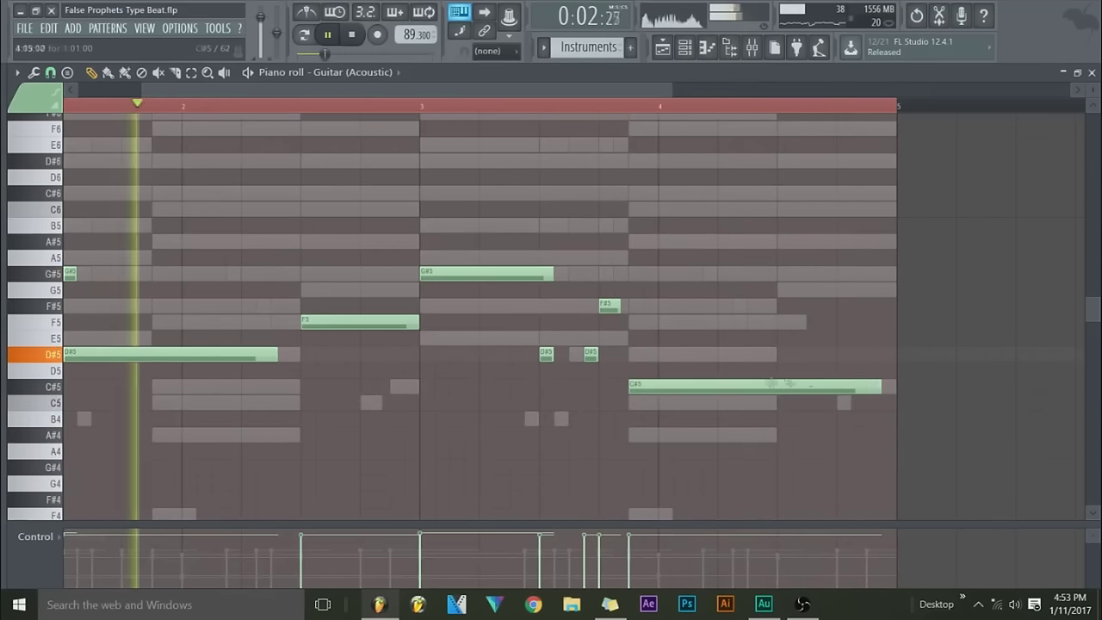
# - Raise the velocity of the F5 note in the second half of bar 2
pyautogui.click(756, 48)
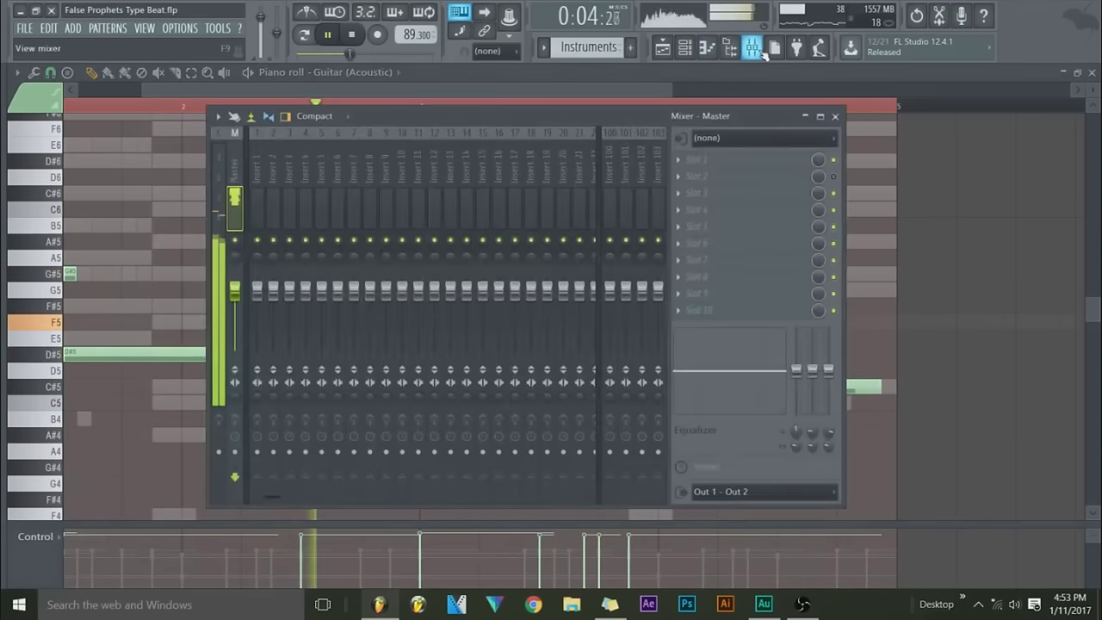
pyautogui.click(760, 51)
pyautogui.moveTo(310, 541); pyautogui.dragTo(311, 532)
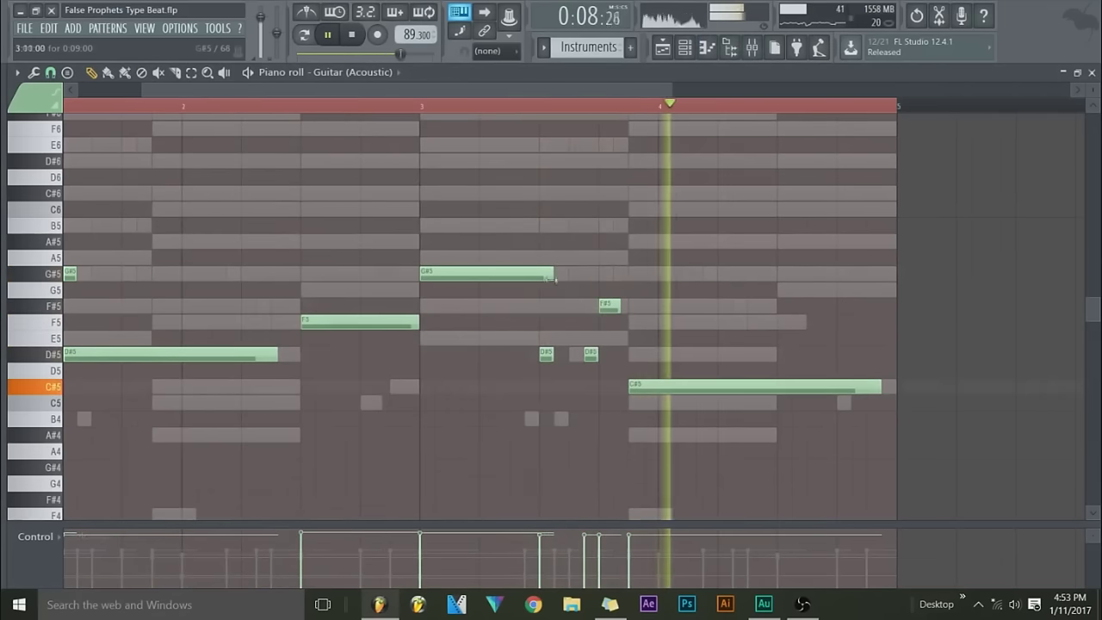
# - Shorten the first long D#5 to end at the start of bar 2, and add a short D#5 and a longer F#5 before the middle of bar 2
pyautogui.moveTo(436, 84); pyautogui.dragTo(362, 84)
pyautogui.moveTo(396, 352); pyautogui.dragTo(308, 352)
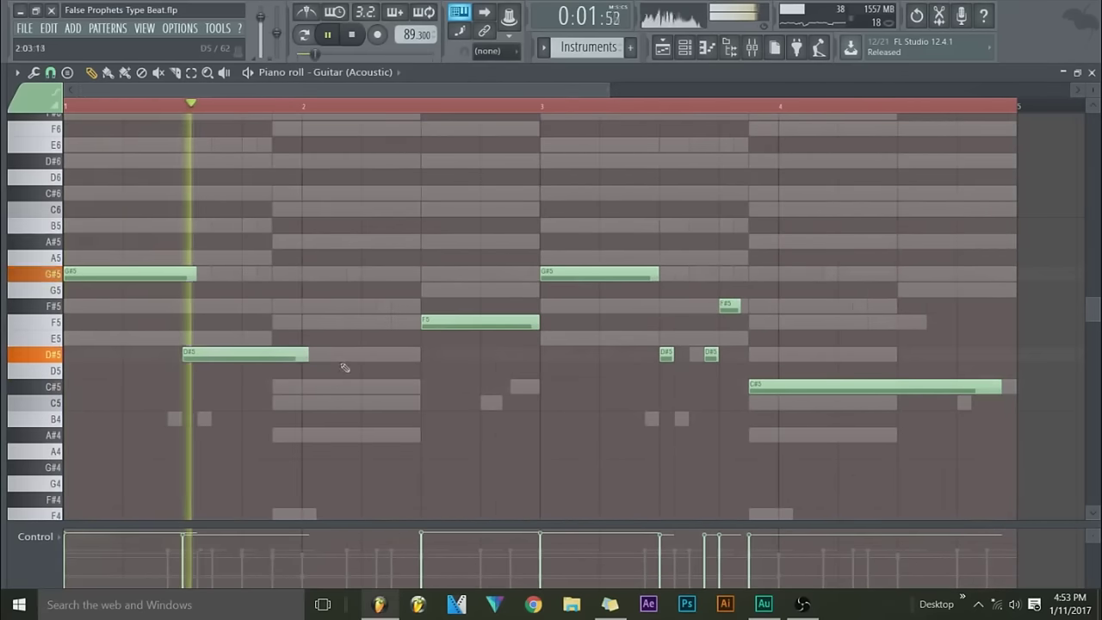
pyautogui.click(353, 353)
pyautogui.moveTo(469, 354); pyautogui.dragTo(394, 306)
pyautogui.click(365, 321)
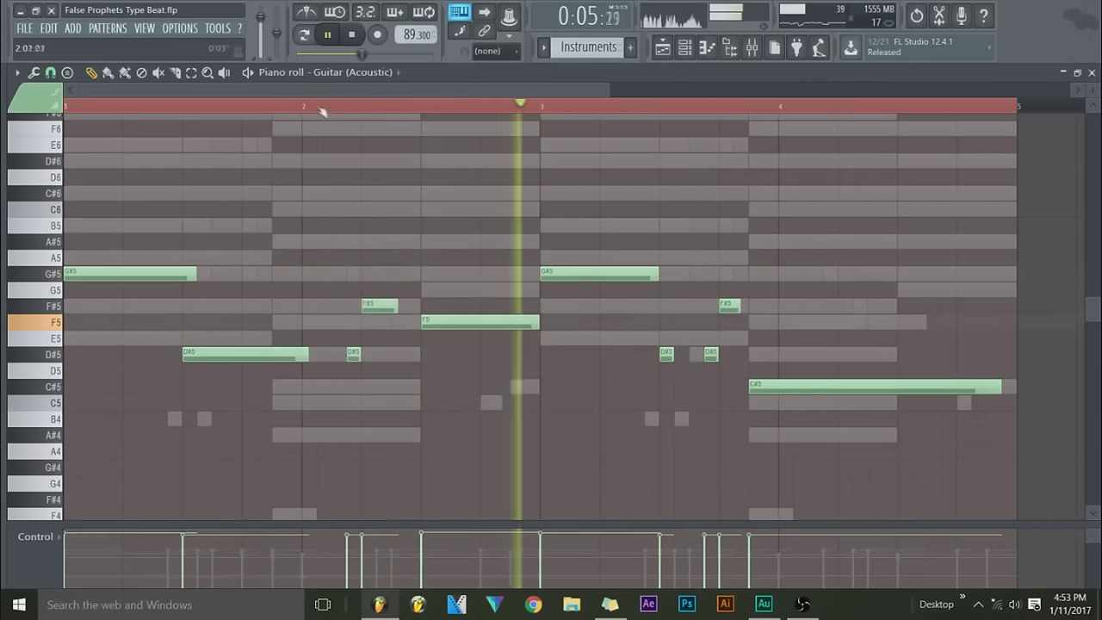
pyautogui.moveTo(393, 309); pyautogui.dragTo(409, 309)
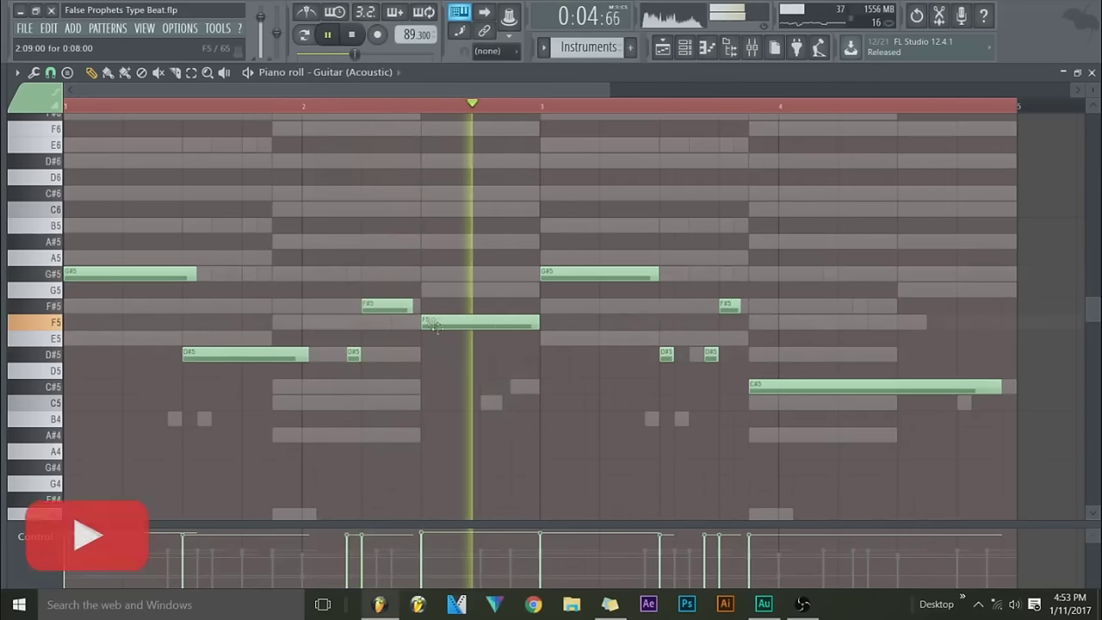
# - Replace the F5 in the second half of bar 2 with a C#5 and lower it to C5
pyautogui.rightClick(437, 322)
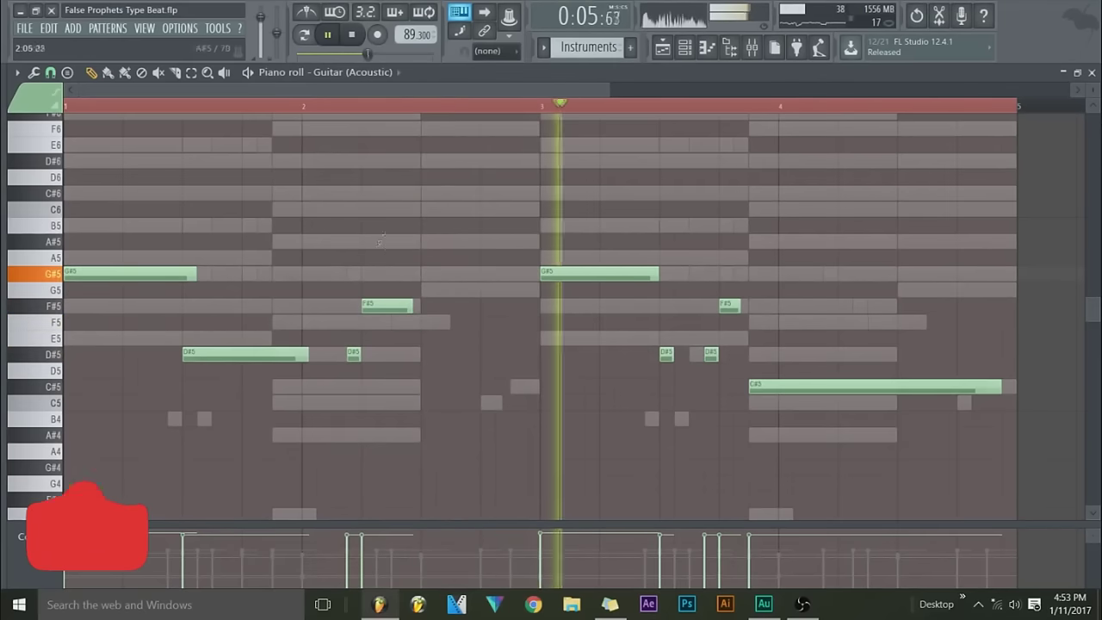
pyautogui.click(443, 387)
pyautogui.moveTo(445, 389); pyautogui.dragTo(445, 403)
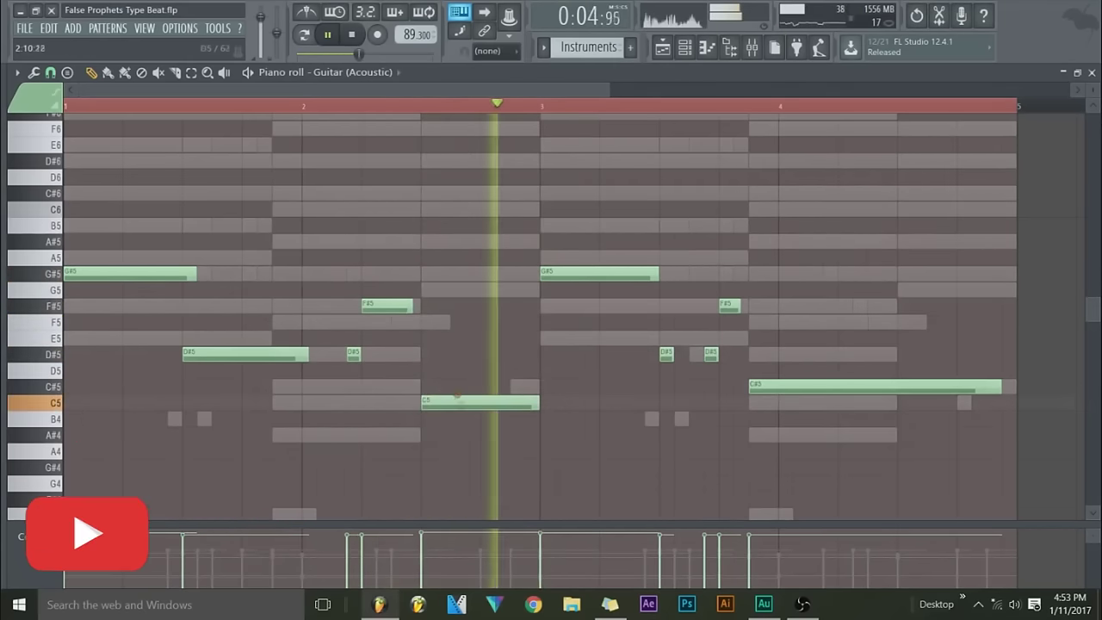
# - Replace the note in the second half of bar 2 with an A#5, checking with playback
pyautogui.rightClick(455, 401)
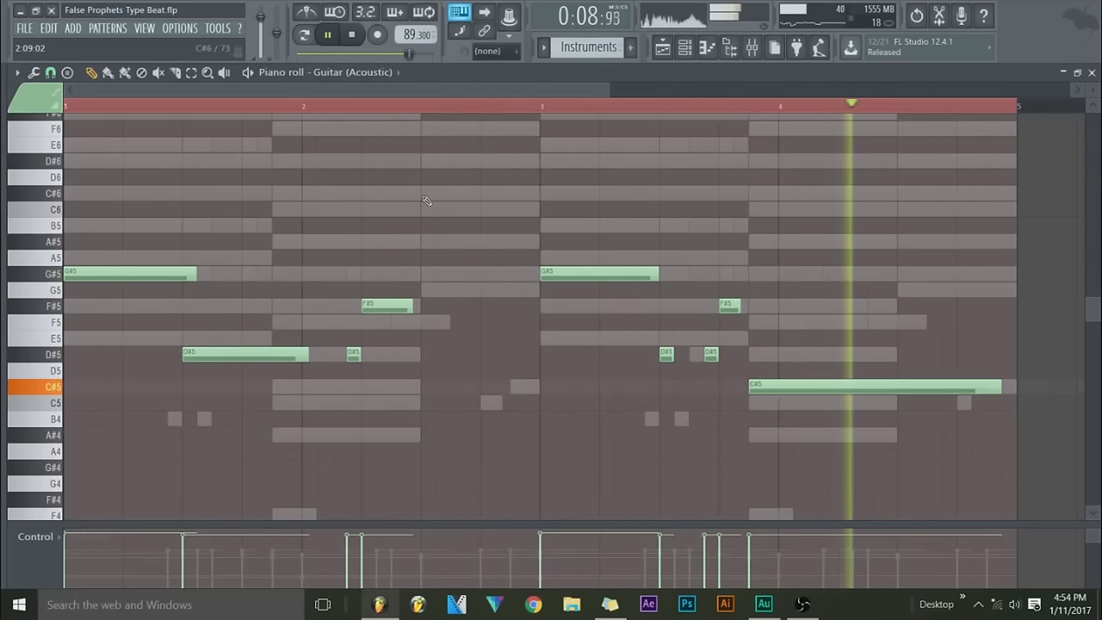
pyautogui.click(424, 242)
pyautogui.click(386, 106)
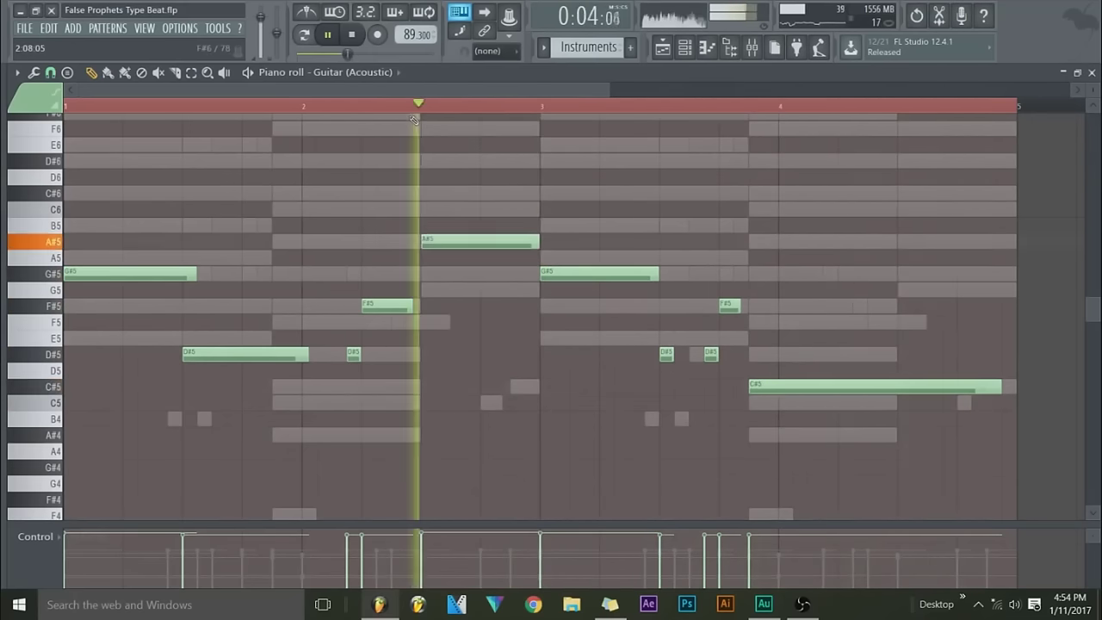
pyautogui.click(382, 109)
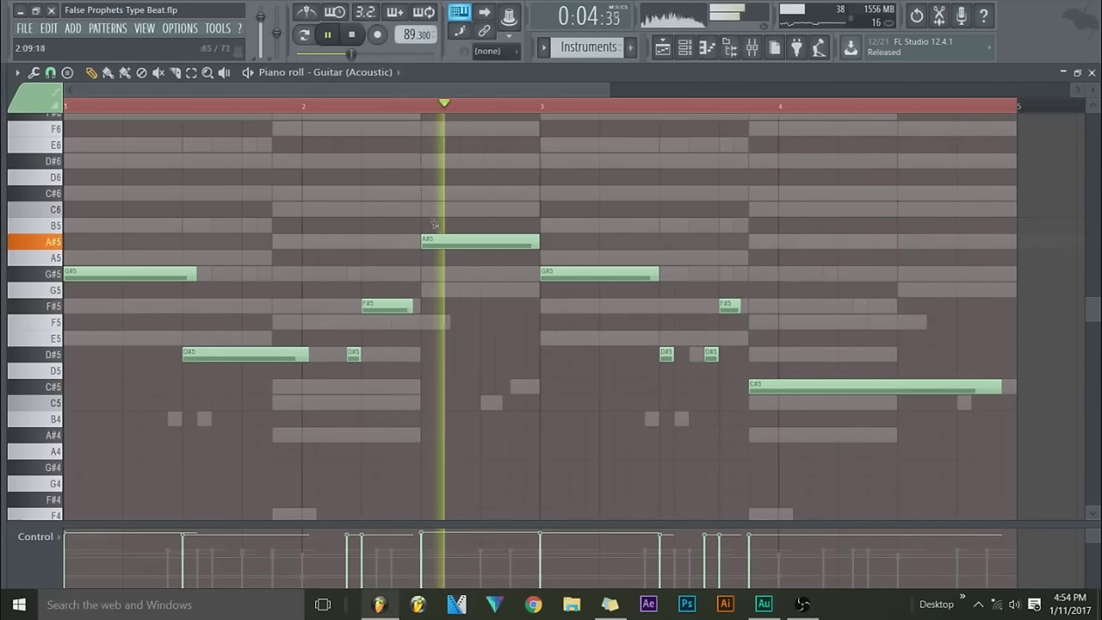
pyautogui.click(340, 107)
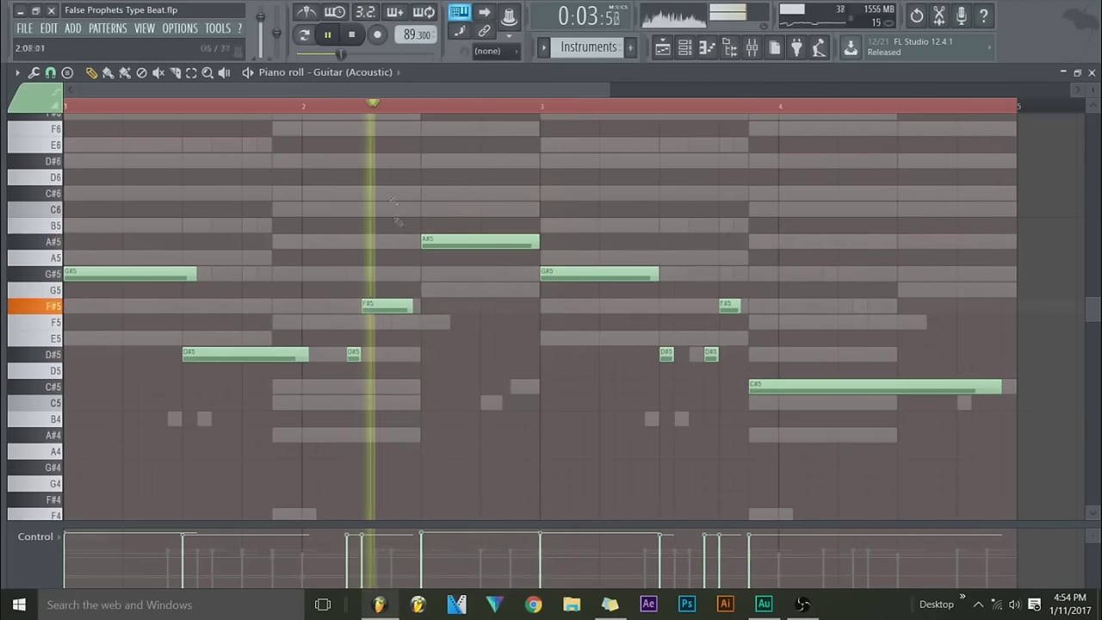
# - Turn the middle of bar 2 into four short alternating D#5 and F#5 notes, with the long D#5 extended up to the first of them
pyautogui.moveTo(413, 308); pyautogui.dragTo(384, 309)
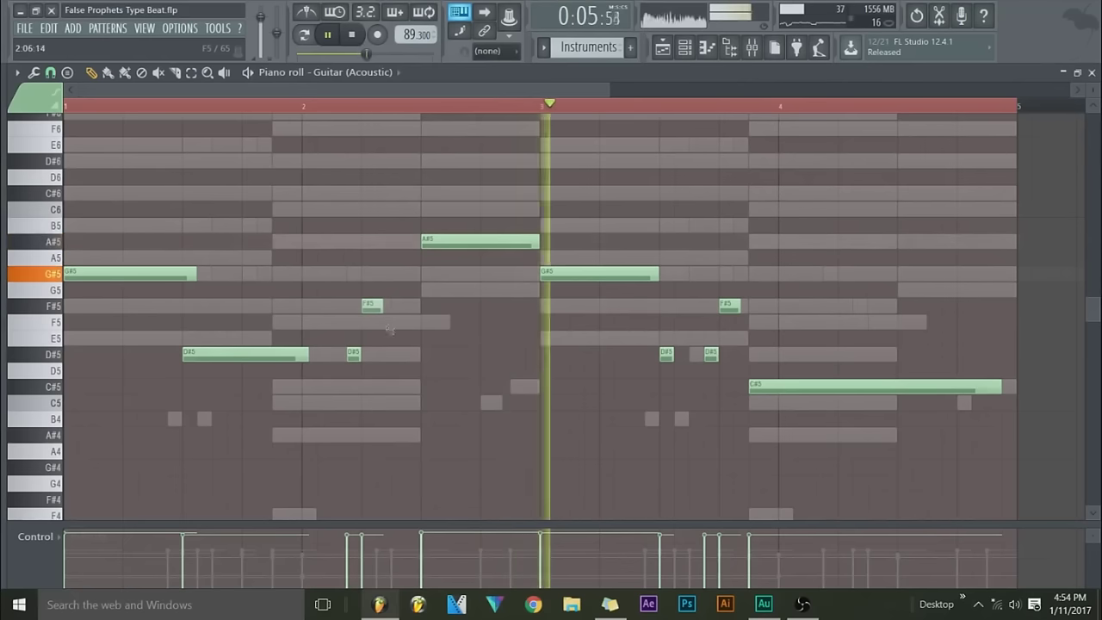
pyautogui.click(384, 353)
pyautogui.click(372, 305)
pyautogui.click(398, 306)
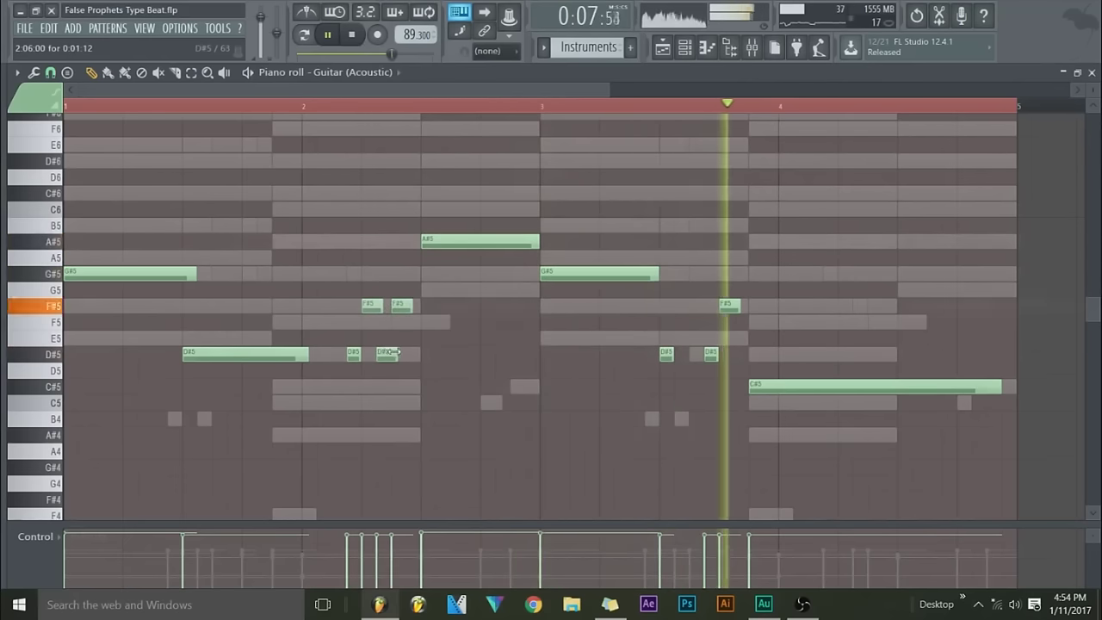
pyautogui.moveTo(308, 353); pyautogui.dragTo(347, 354)
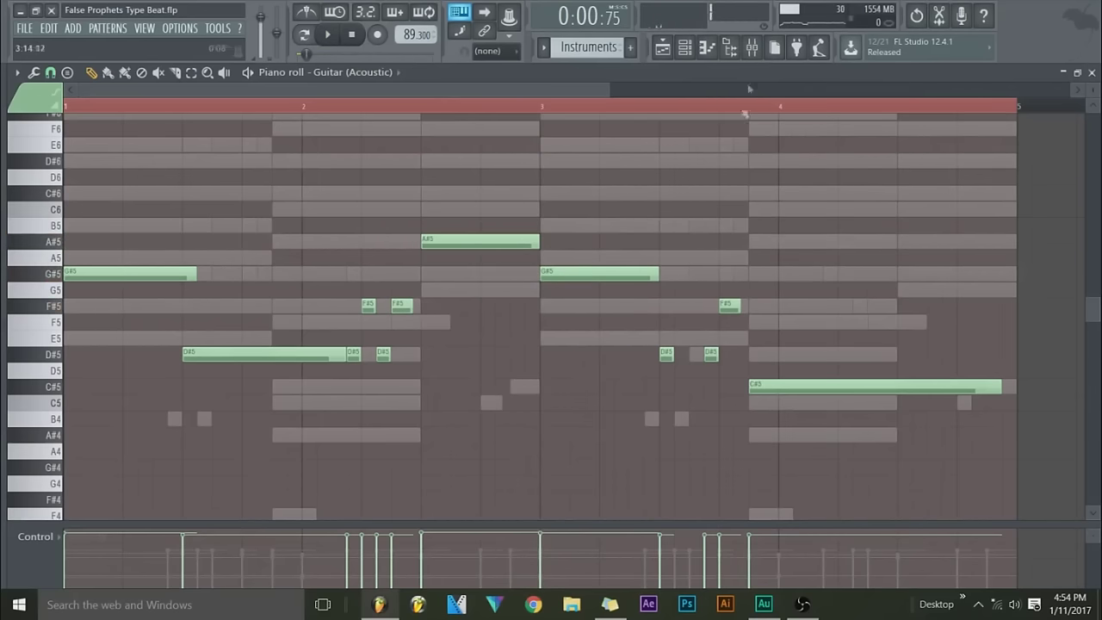
# - Route all the instrument and drum channels to consecutive mixer tracks starting at Insert 1
pyautogui.click(752, 48)
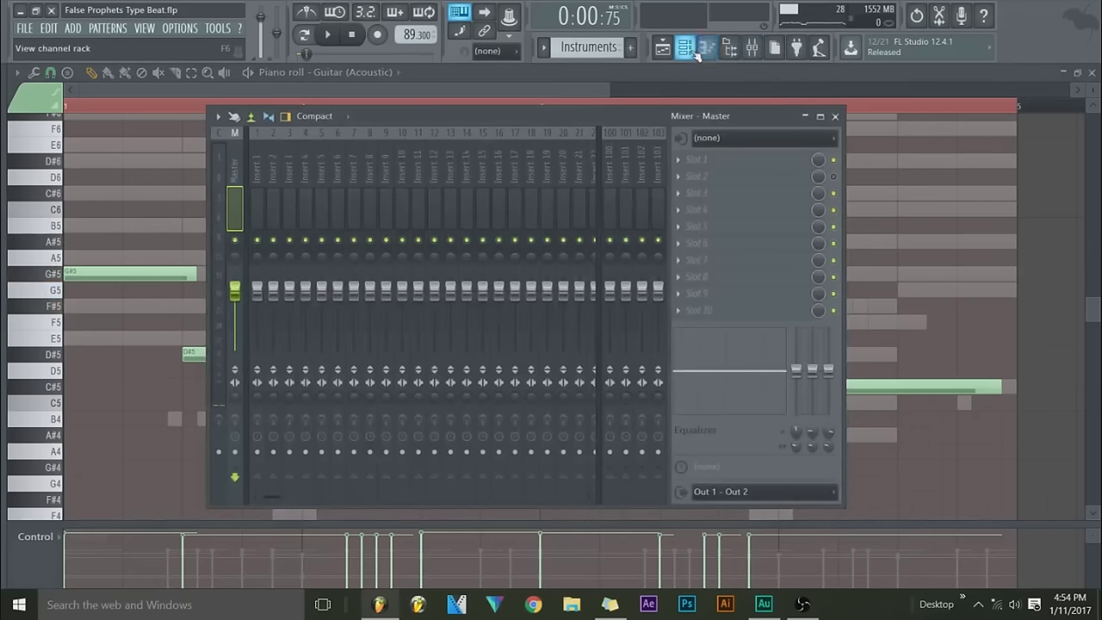
pyautogui.click(691, 49)
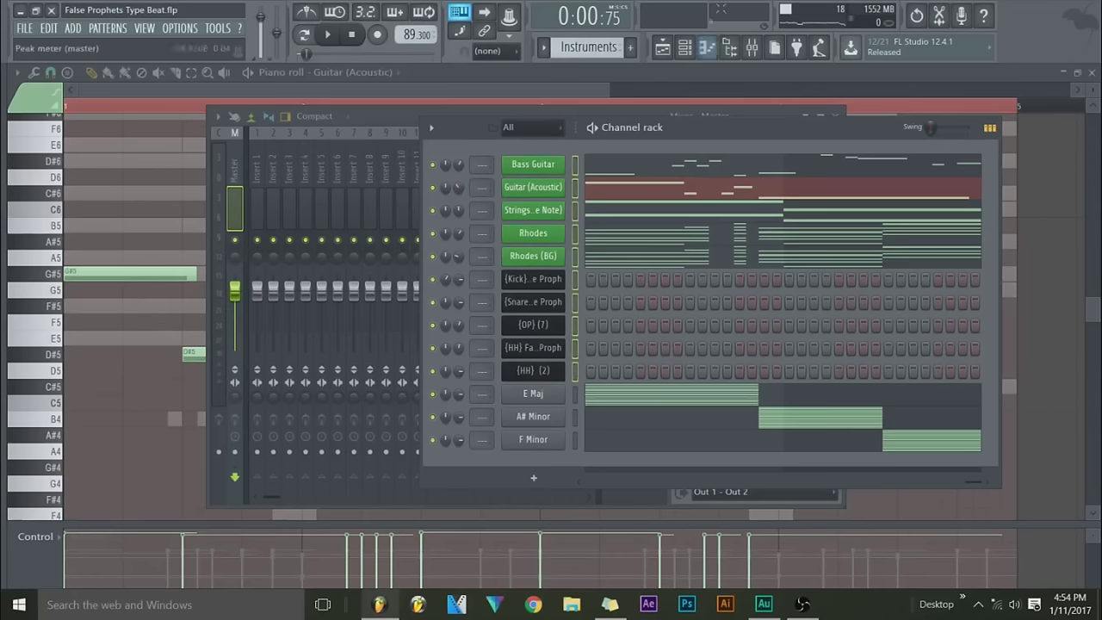
pyautogui.click(272, 172)
pyautogui.rightClick(261, 178)
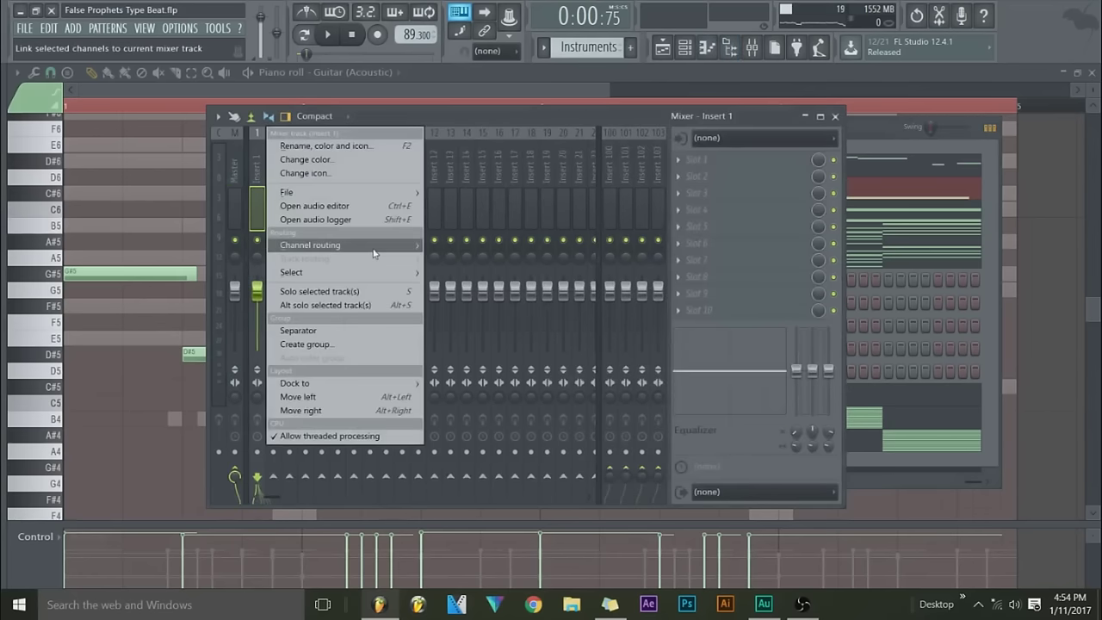
pyautogui.click(474, 257)
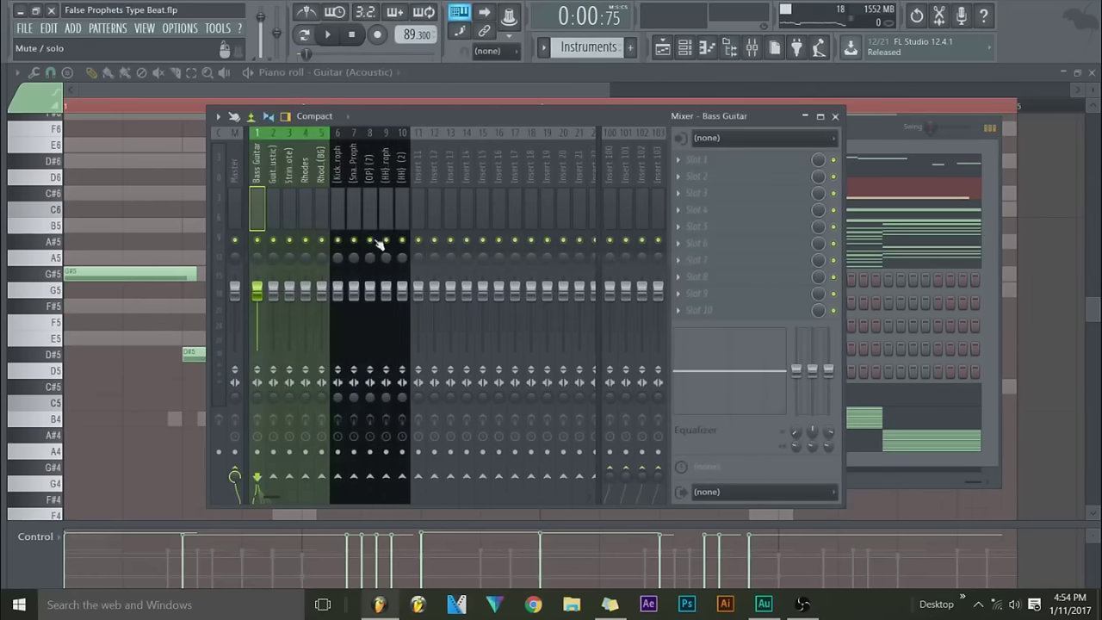
# - Add EQUO to the Master track and draw a gentle curve that raises the lows and highs above the mids
pyautogui.click(721, 161)
pyautogui.click(305, 193)
pyautogui.moveTo(399, 209); pyautogui.dragTo(646, 210)
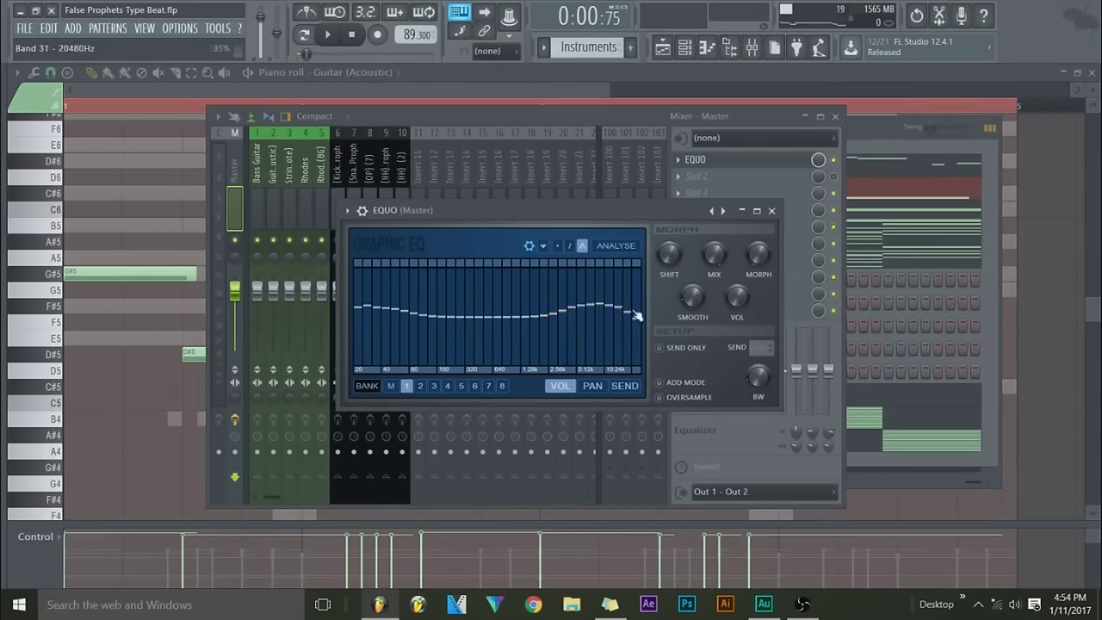
pyautogui.click(688, 163)
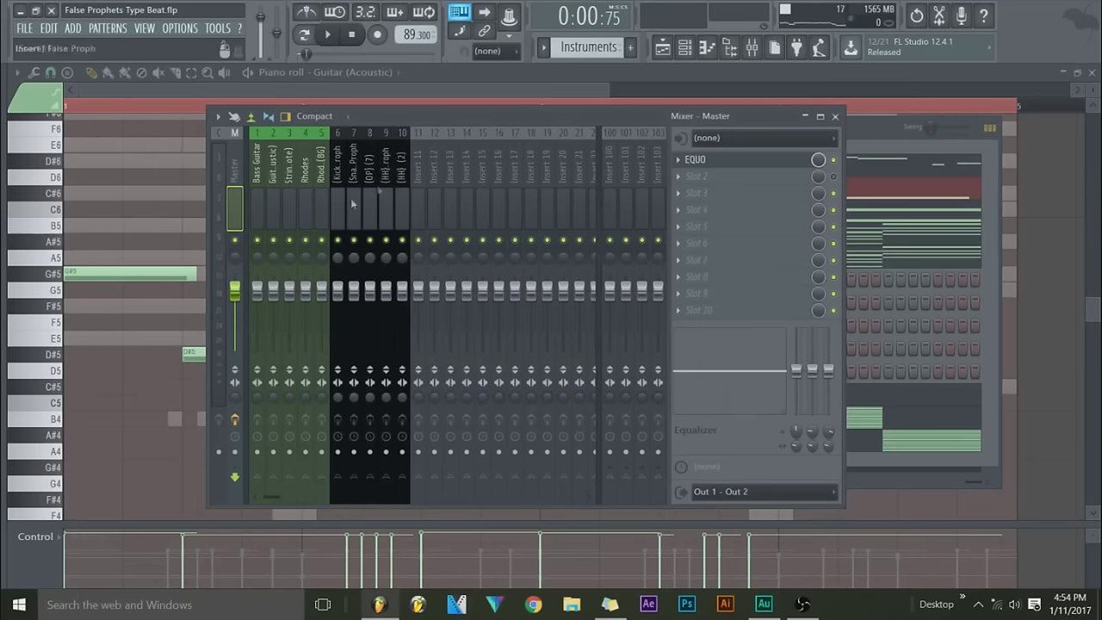
# - Lower the five instrument faders together, stagger the drum faders below the kick, and bring Bass Guitar and Guitar (Acoustic) down further
pyautogui.click(263, 179)
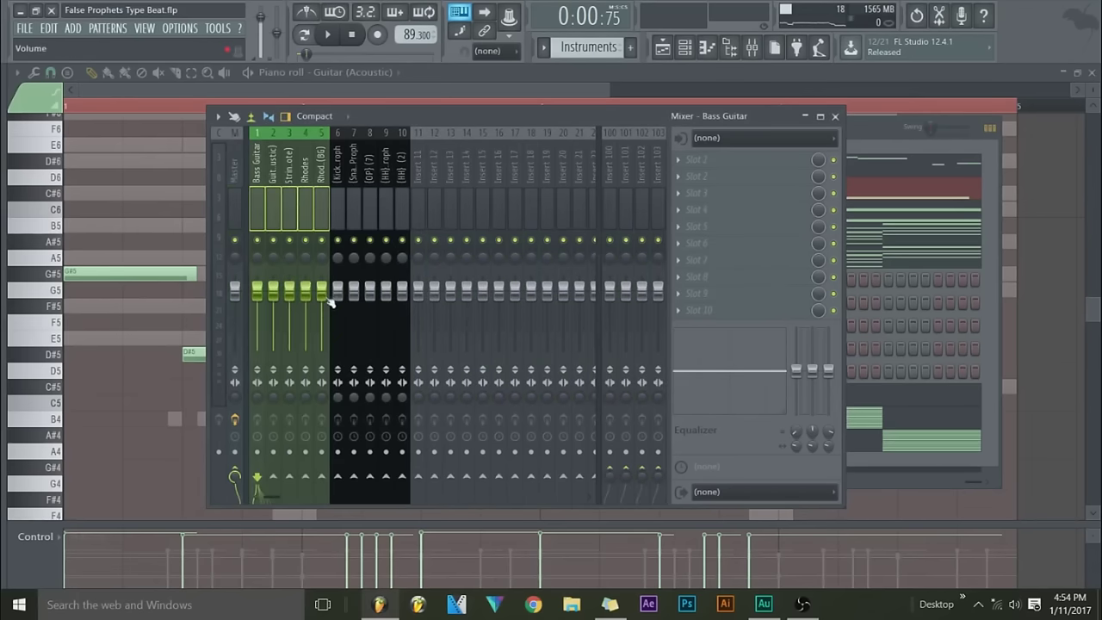
pyautogui.moveTo(338, 207); pyautogui.dragTo(364, 207)
pyautogui.click(337, 200)
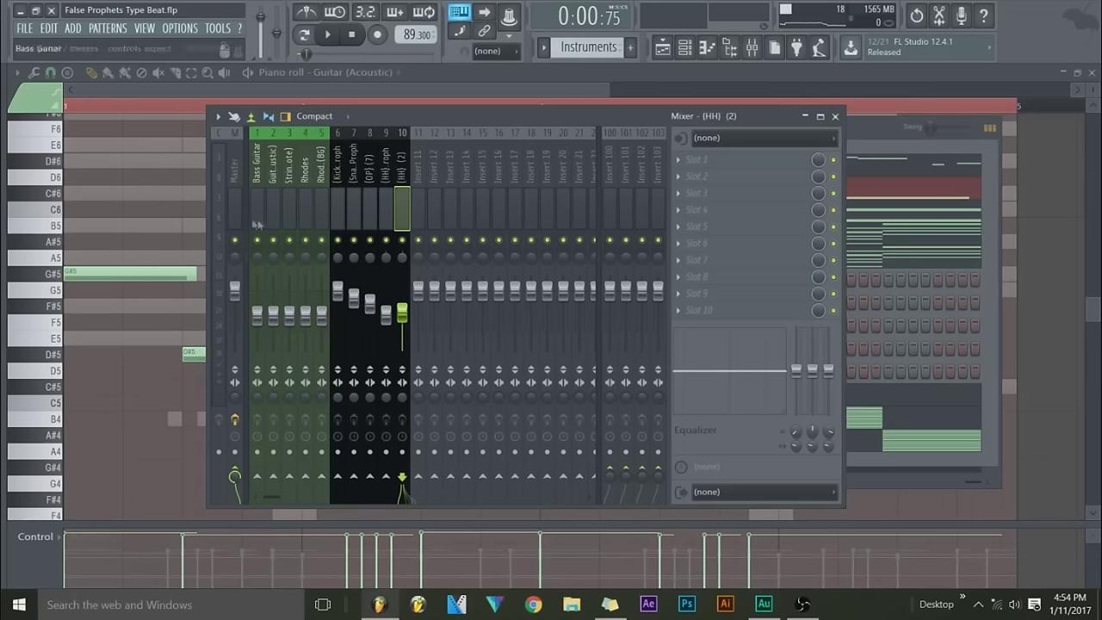
pyautogui.moveTo(256, 224); pyautogui.dragTo(293, 222)
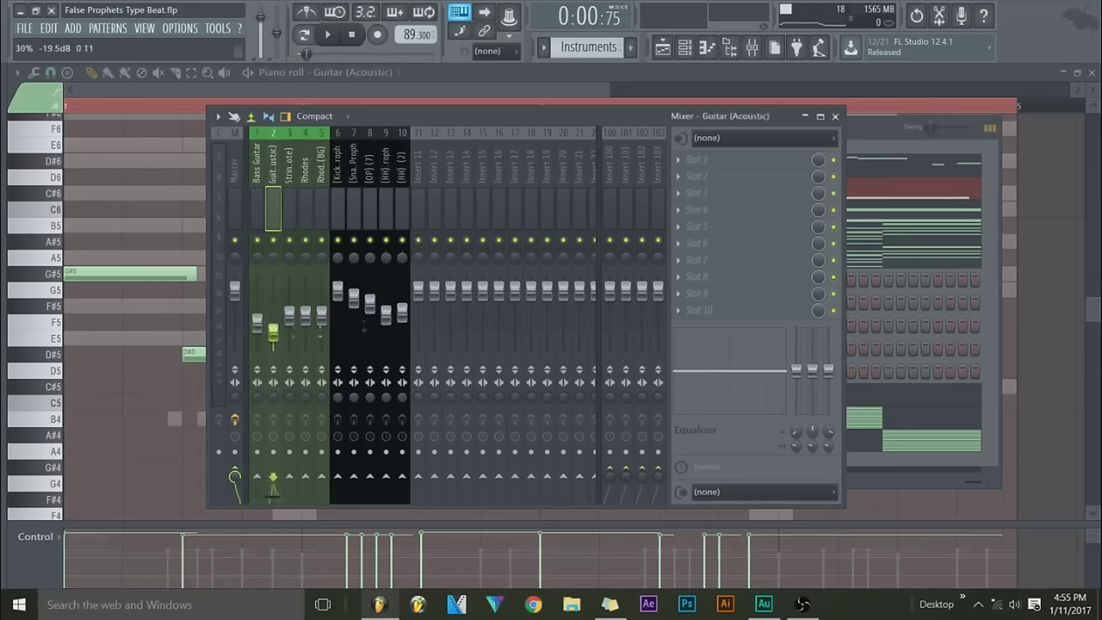
# - Add Fruity Reeverb 2 to the Guitar (Acoustic) track and reduce its mix level to about 62%
pyautogui.click(703, 165)
pyautogui.click(912, 172)
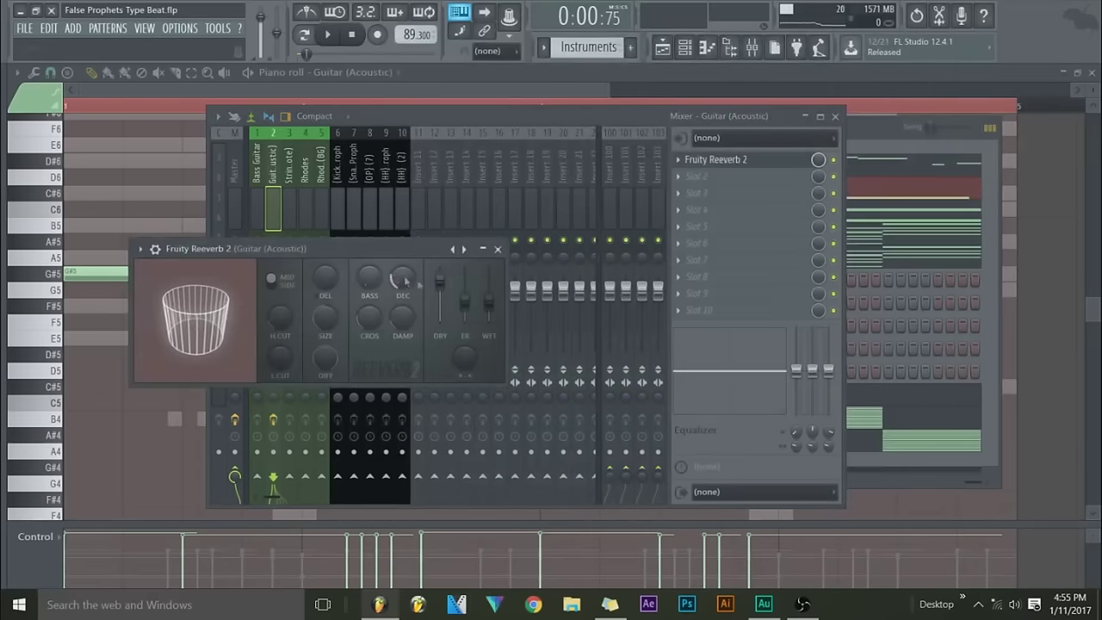
pyautogui.click(817, 162)
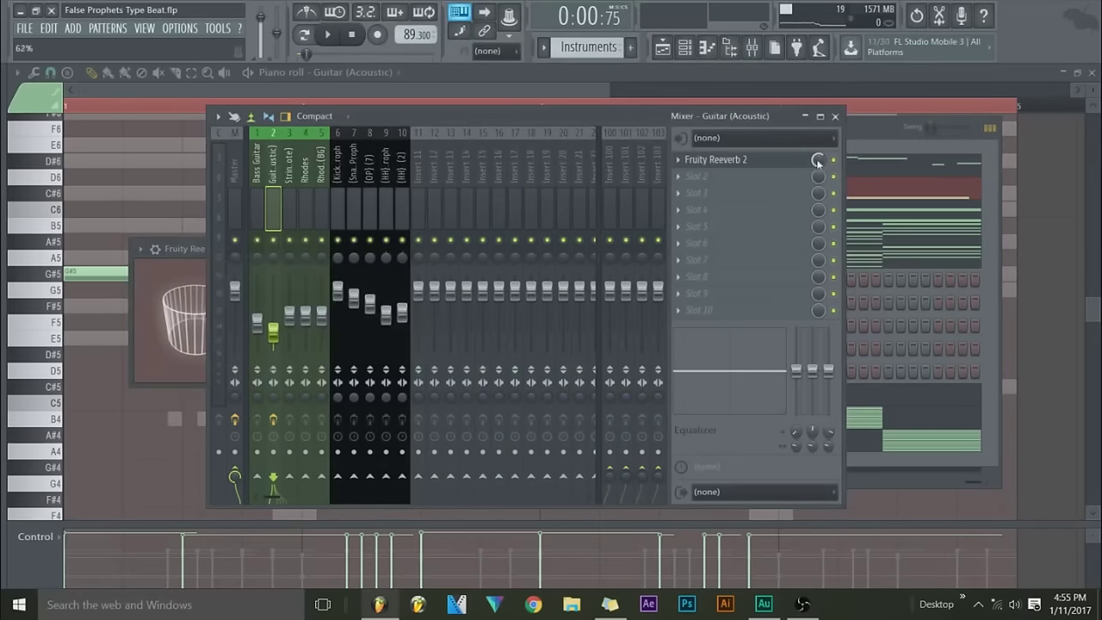
# - Lower the Strings (One Note) fader and raise the Rhodes fader, balancing the levels against playback
pyautogui.click(292, 188)
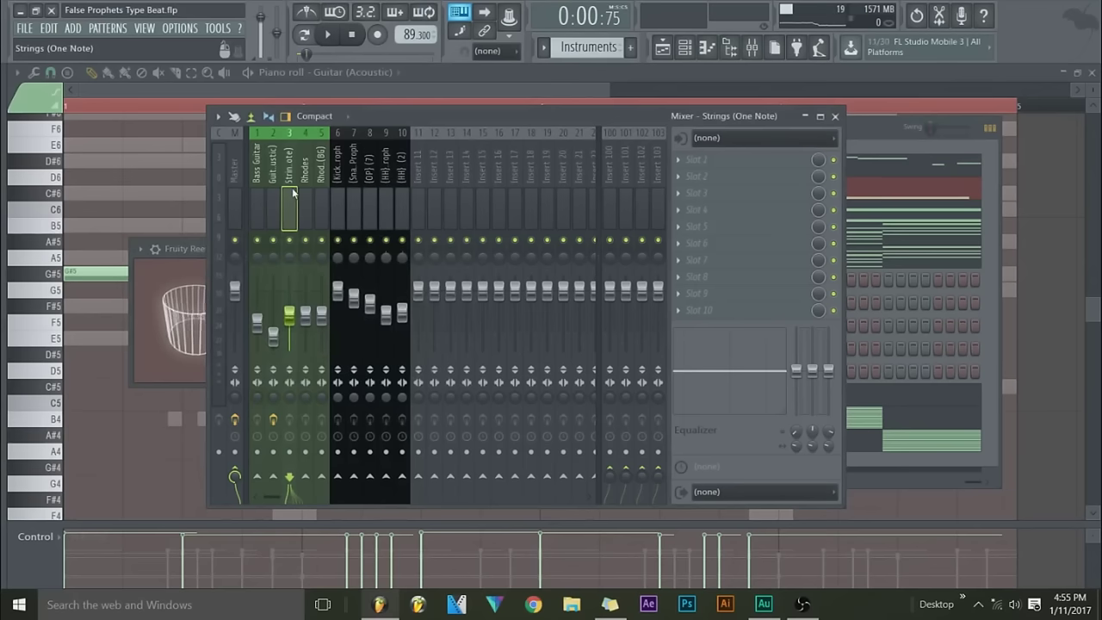
pyautogui.moveTo(289, 315); pyautogui.dragTo(289, 328)
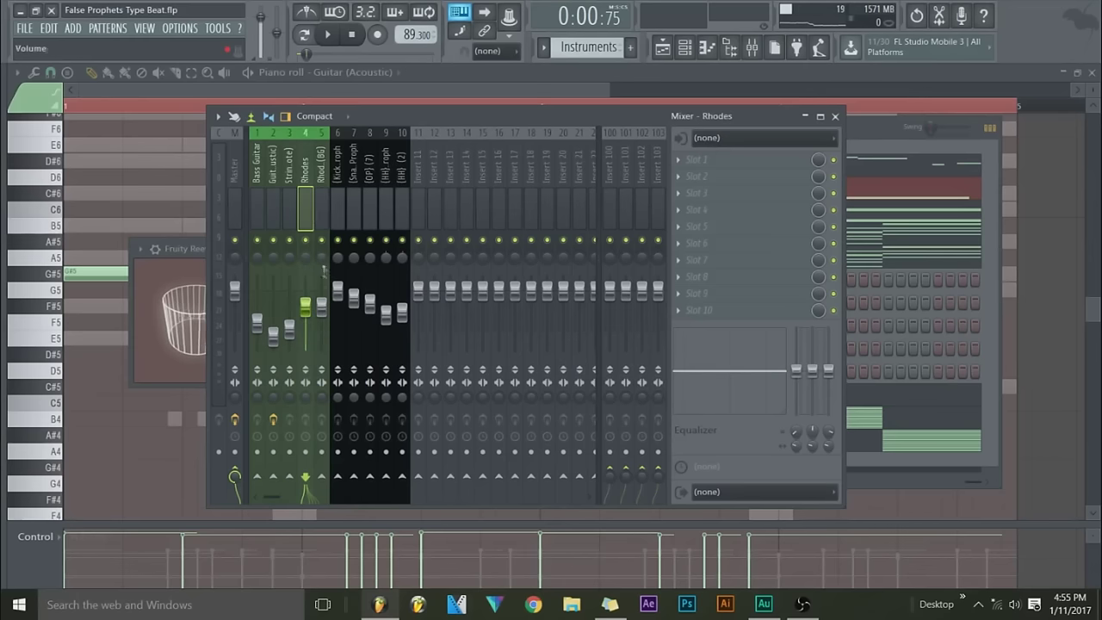
pyautogui.click(329, 40)
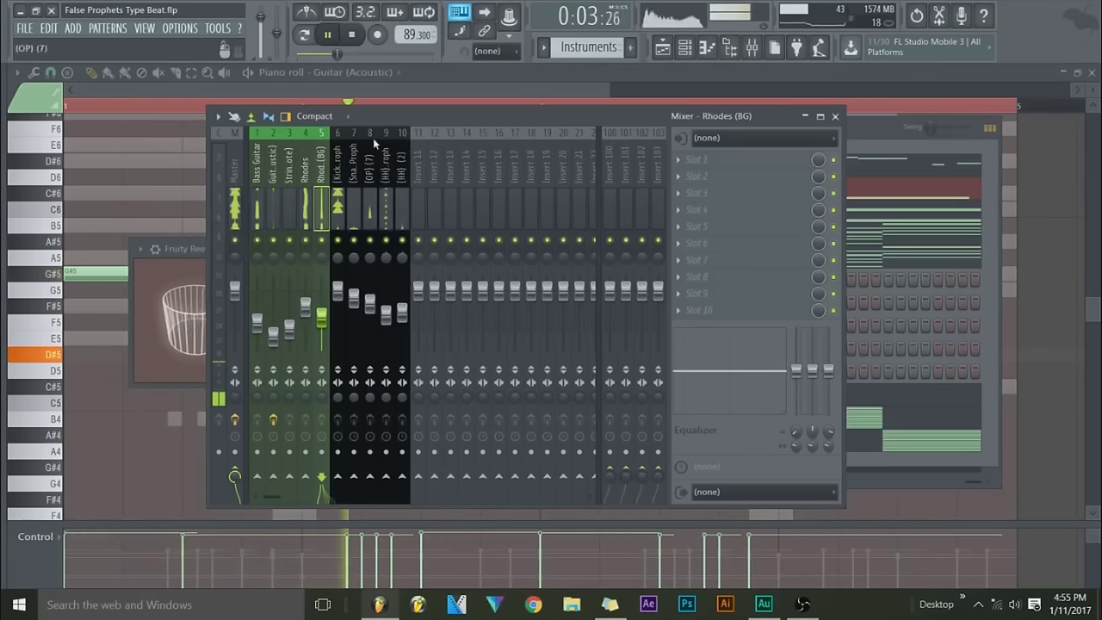
pyautogui.moveTo(306, 305); pyautogui.dragTo(306, 297)
# - Reset the channel volumes of Guitar (Acoustic), Bass Guitar, Rhodes, Strings (One Note) and Rhodes (BG) in the channel rack
pyautogui.click(857, 203)
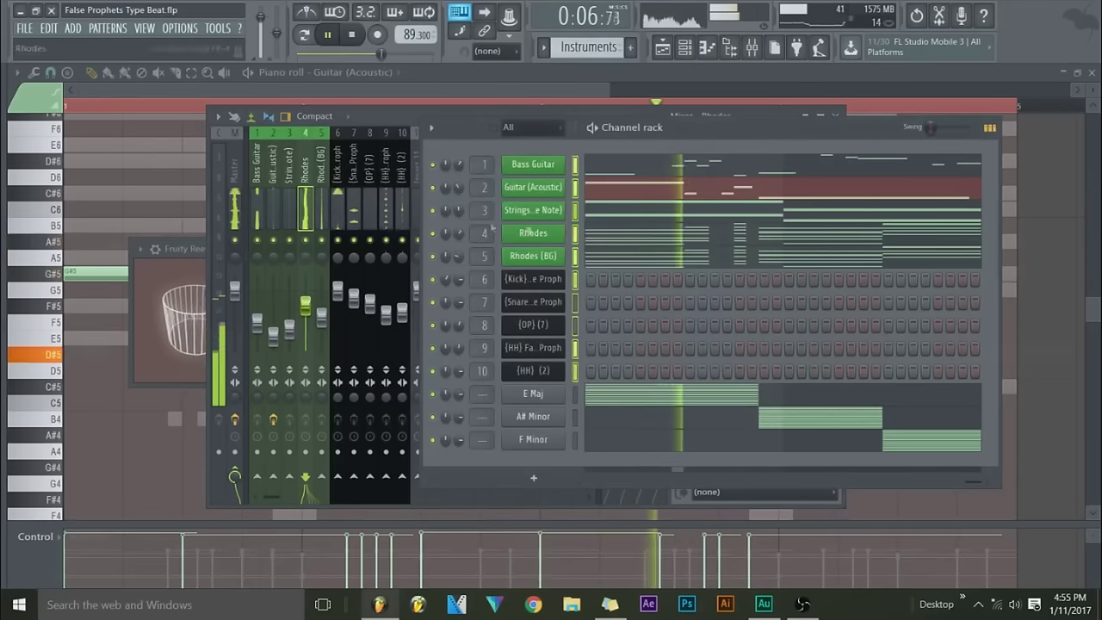
pyautogui.rightClick(459, 187)
pyautogui.click(482, 199)
pyautogui.rightClick(458, 165)
pyautogui.click(468, 176)
pyautogui.rightClick(461, 233)
pyautogui.click(469, 245)
pyautogui.rightClick(459, 210)
pyautogui.click(469, 220)
pyautogui.rightClick(458, 256)
pyautogui.click(469, 267)
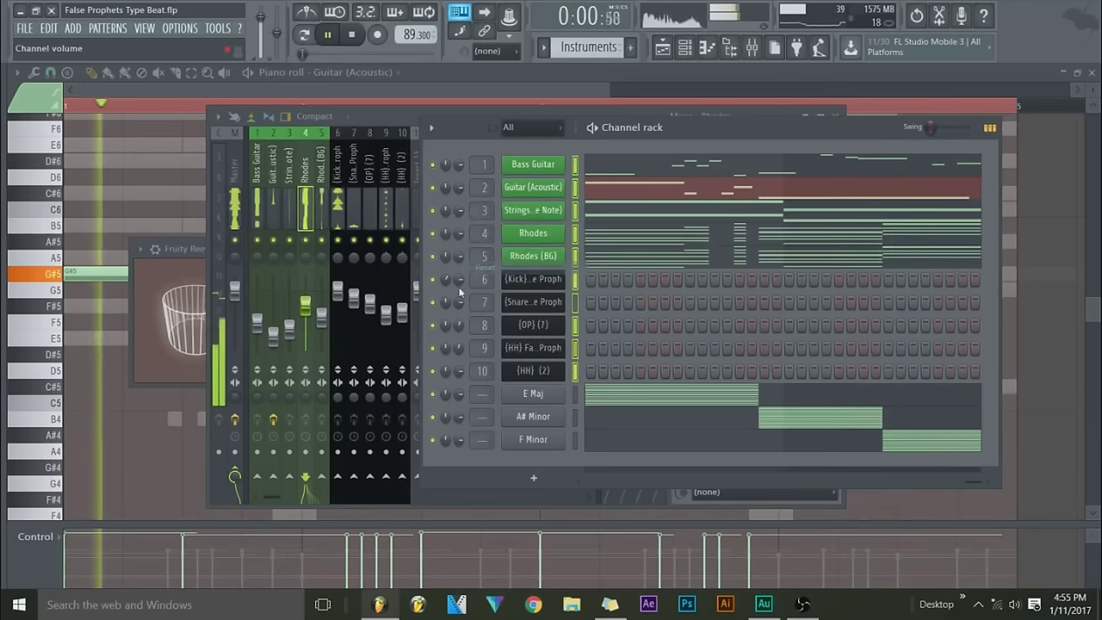
# - Reset the channel volumes of the kick, snare, (OP) (7) and hi-hat channels in the channel rack
pyautogui.rightClick(460, 278)
pyautogui.click(469, 290)
pyautogui.rightClick(460, 302)
pyautogui.click(469, 314)
pyautogui.rightClick(459, 325)
pyautogui.click(469, 337)
pyautogui.rightClick(459, 347)
pyautogui.click(469, 359)
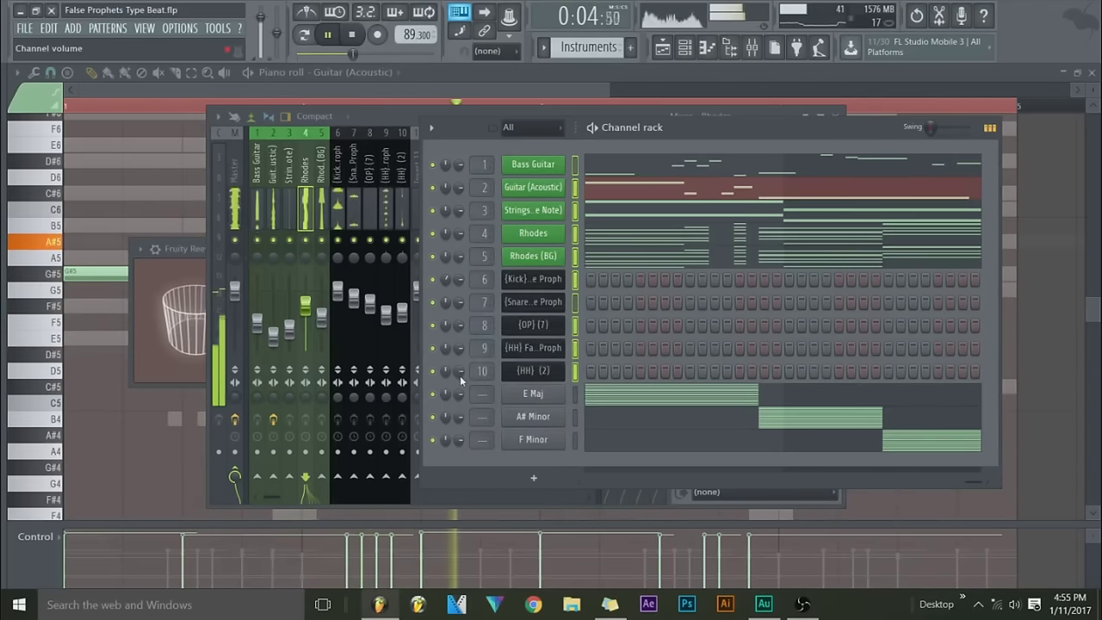
# - Review the Fruity Reeverb 2 settings on the Guitar (Acoustic) track and lower the track's fader slightly
pyautogui.click(305, 205)
pyautogui.click(273, 205)
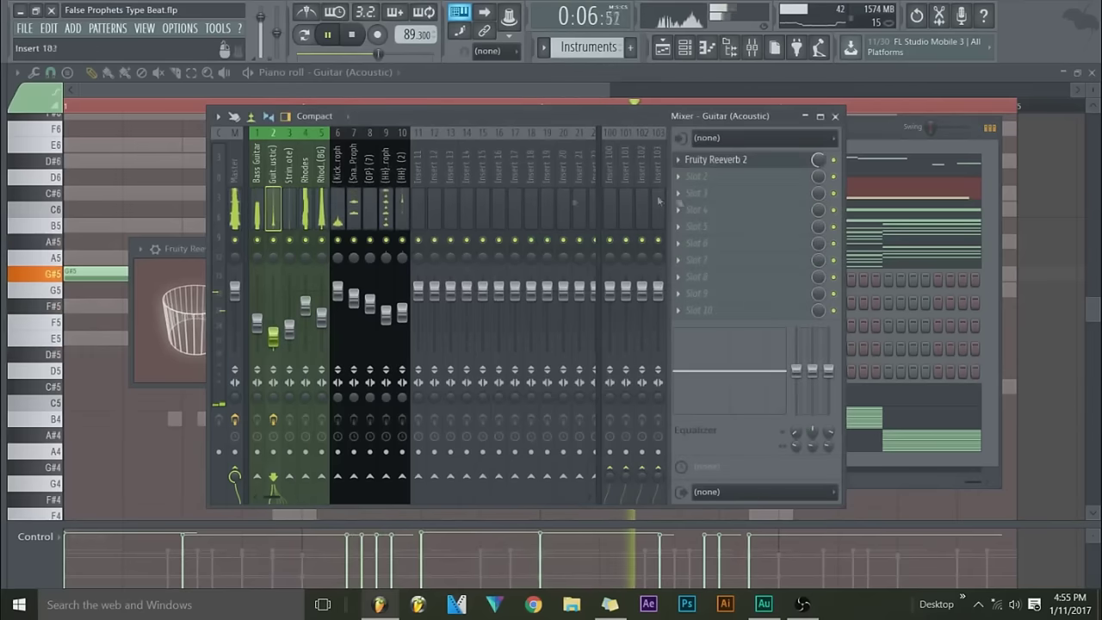
pyautogui.click(749, 160)
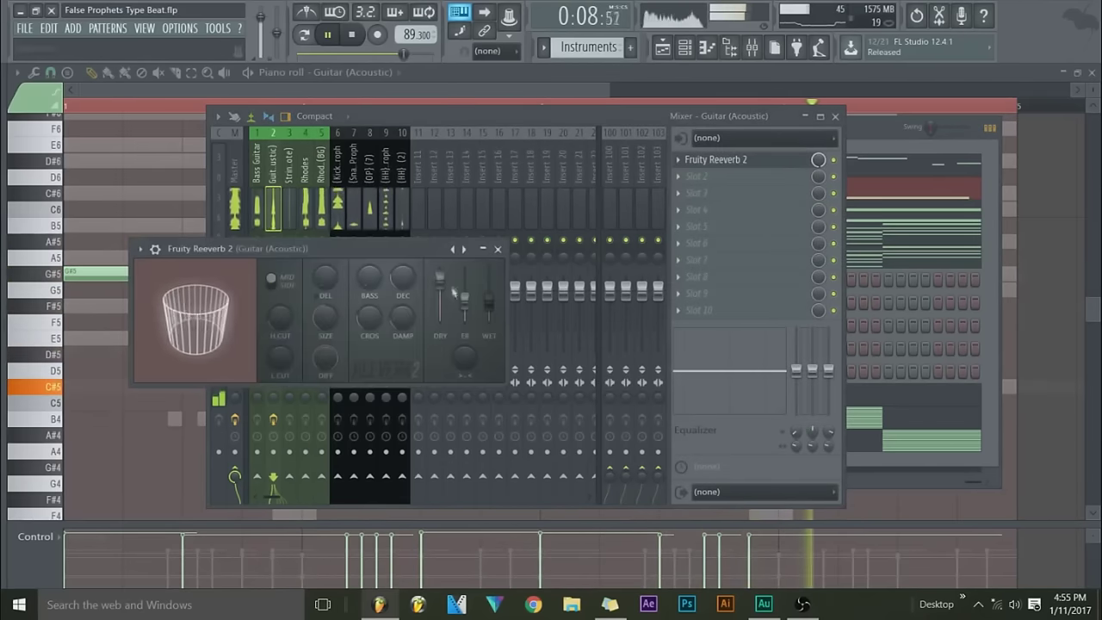
pyautogui.click(498, 249)
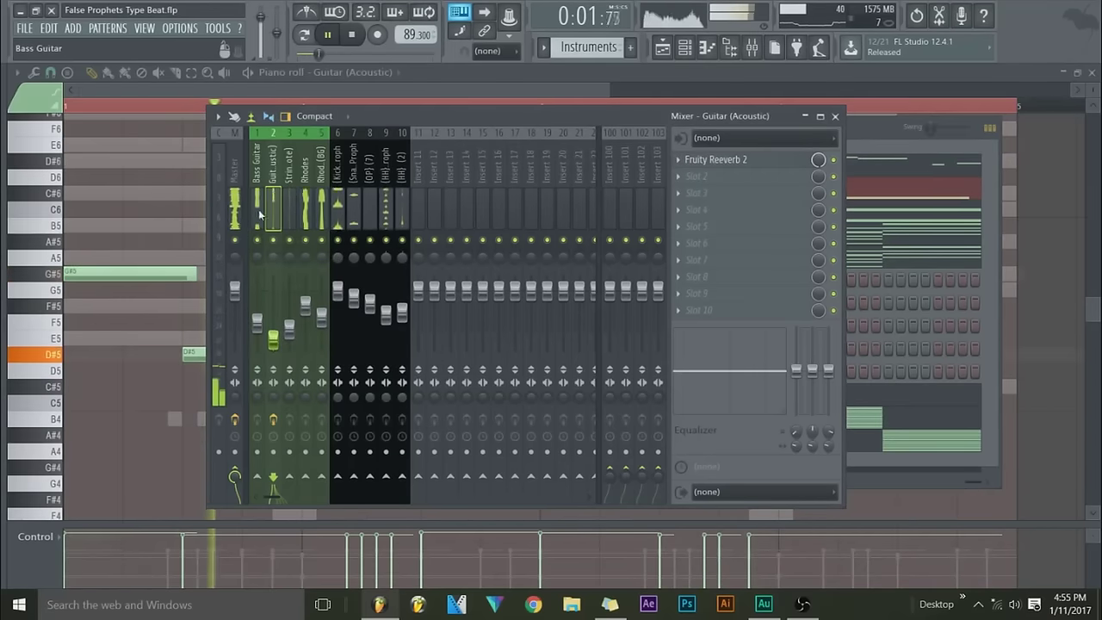
# - Raise the Bass Guitar fader to 57% and the (HH) (2) fader to 66%
pyautogui.click(257, 324)
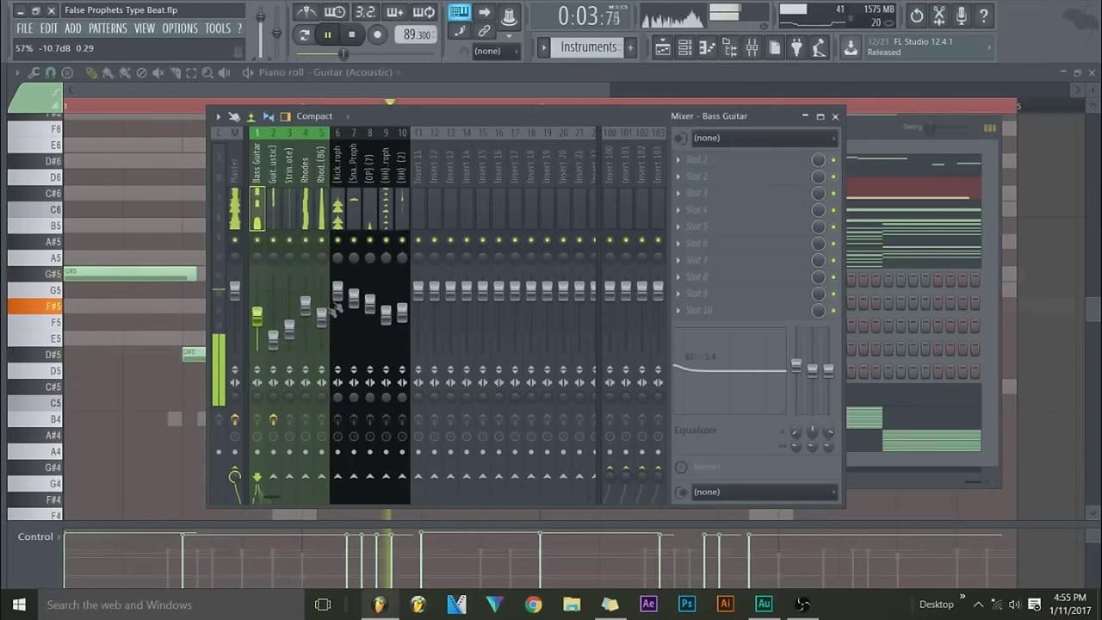
pyautogui.click(401, 312)
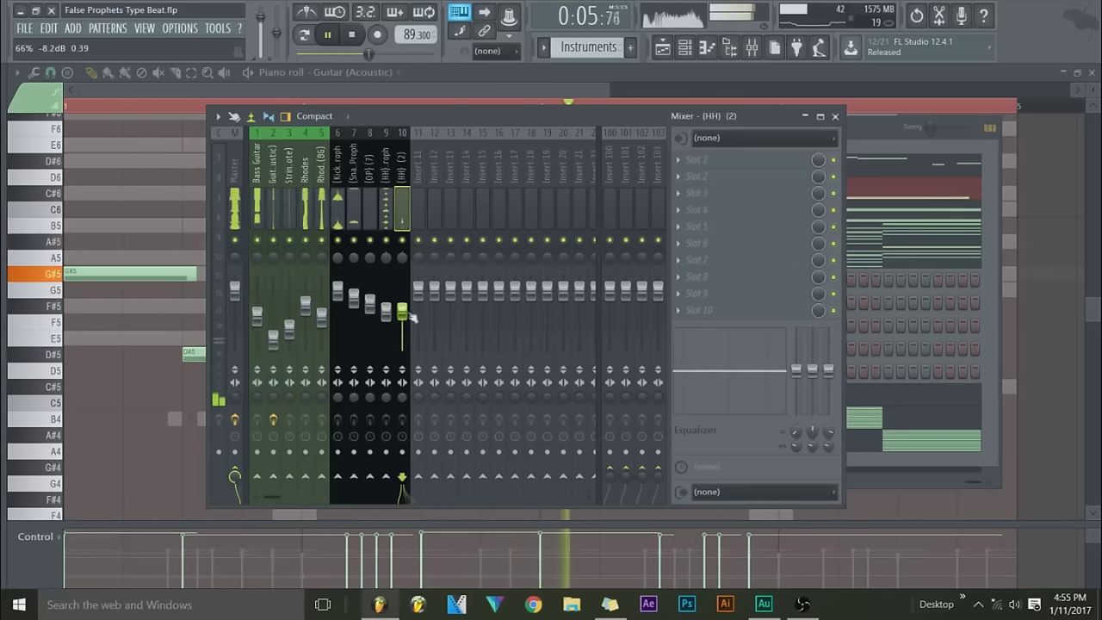
# - Lower the five instrument faders together and fine-tune the Rhodes and Rhodes (BG) levels individually
pyautogui.moveTo(257, 231); pyautogui.dragTo(322, 229)
pyautogui.moveTo(322, 321); pyautogui.dragTo(326, 330)
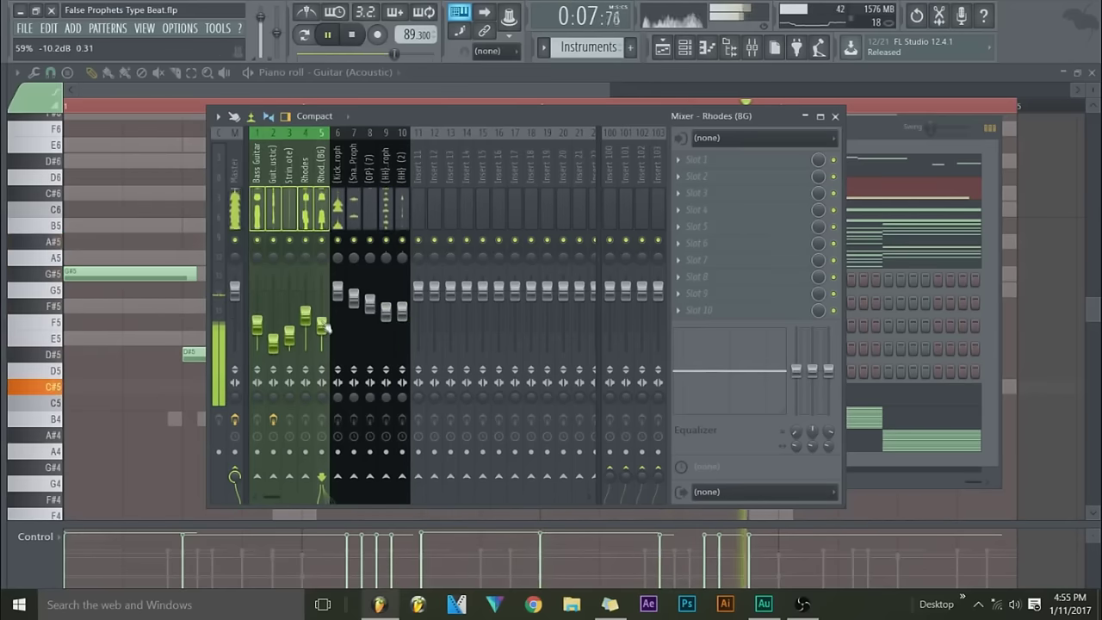
pyautogui.click(325, 328)
pyautogui.moveTo(307, 314); pyautogui.dragTo(307, 335)
pyautogui.moveTo(323, 324)
pyautogui.mouseDown()
pyautogui.moveTo(323, 303)
pyautogui.moveTo(323, 327)
pyautogui.moveTo(307, 303)
pyautogui.moveTo(323, 335)
pyautogui.moveTo(333, 331)
pyautogui.mouseUp()
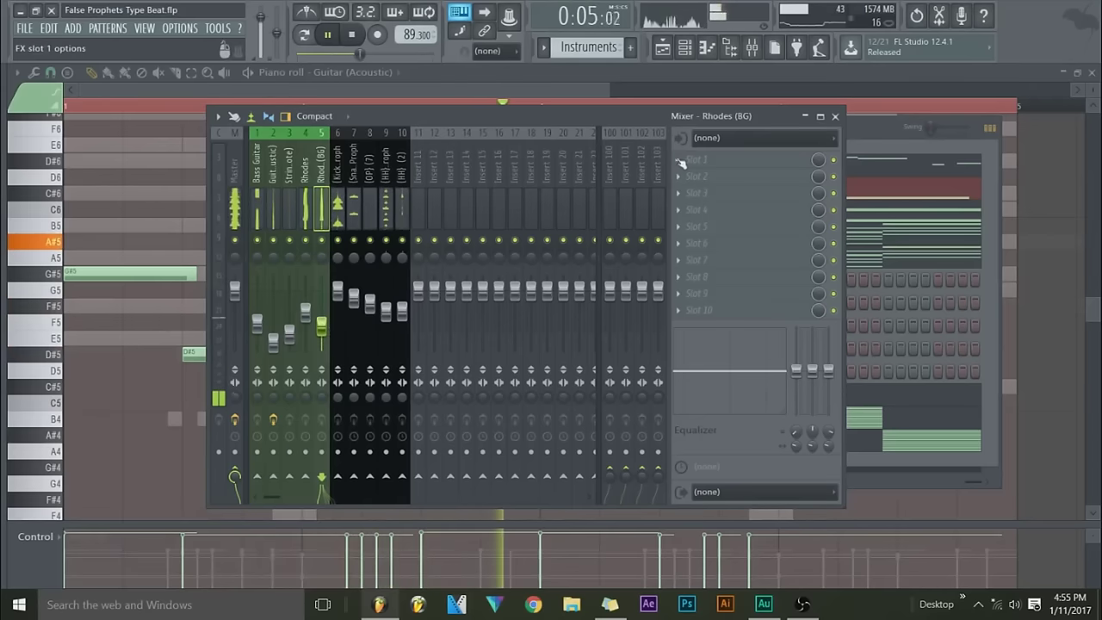
# - Set the Bass Guitar fader to about 54% and Guitar (Acoustic) to 13%, and raise the Strings (One Note) fader slightly
pyautogui.click(304, 225)
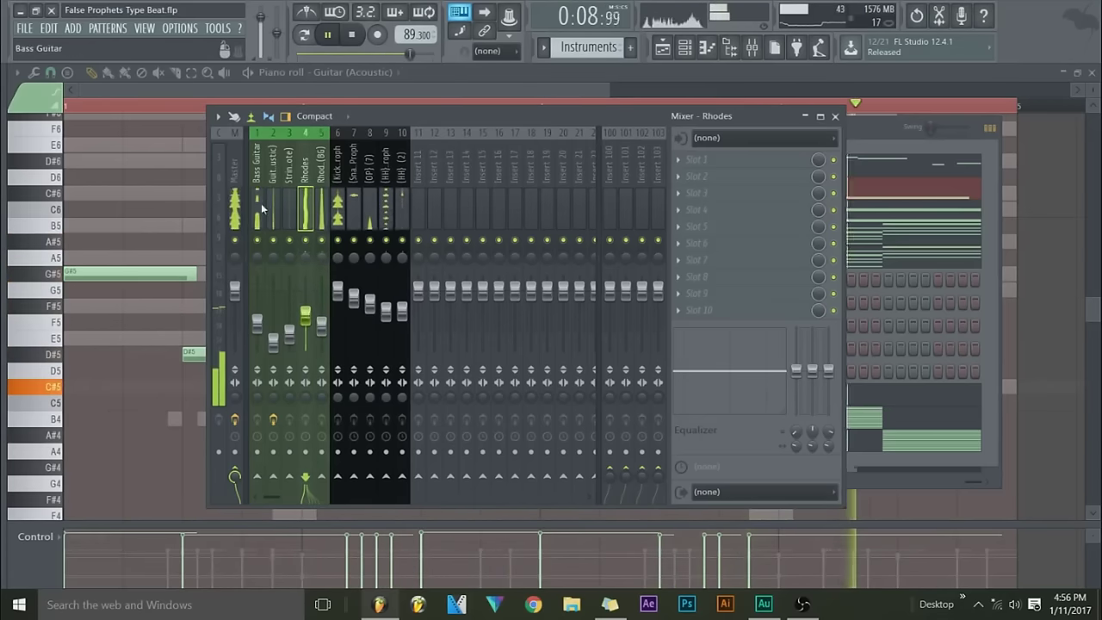
pyautogui.moveTo(257, 323); pyautogui.dragTo(260, 301)
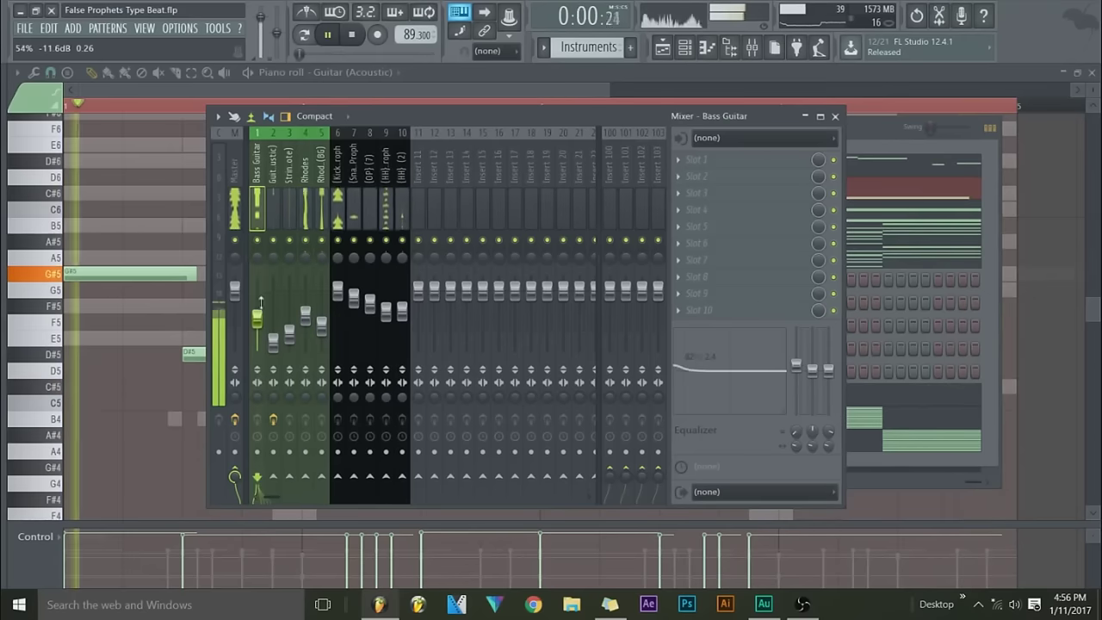
pyautogui.click(274, 341)
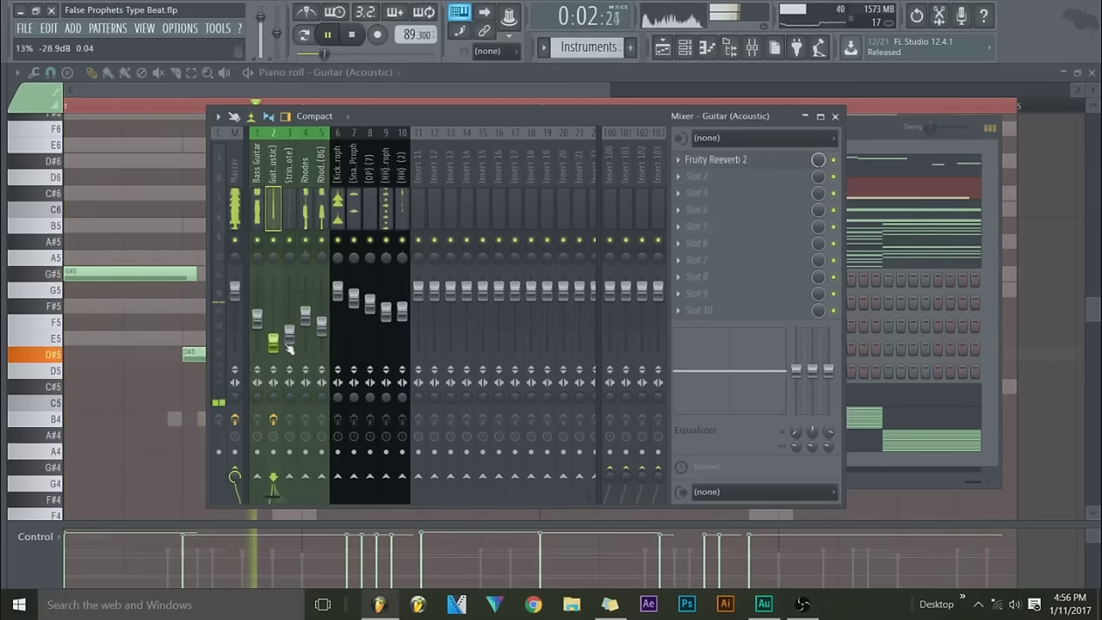
pyautogui.click(290, 332)
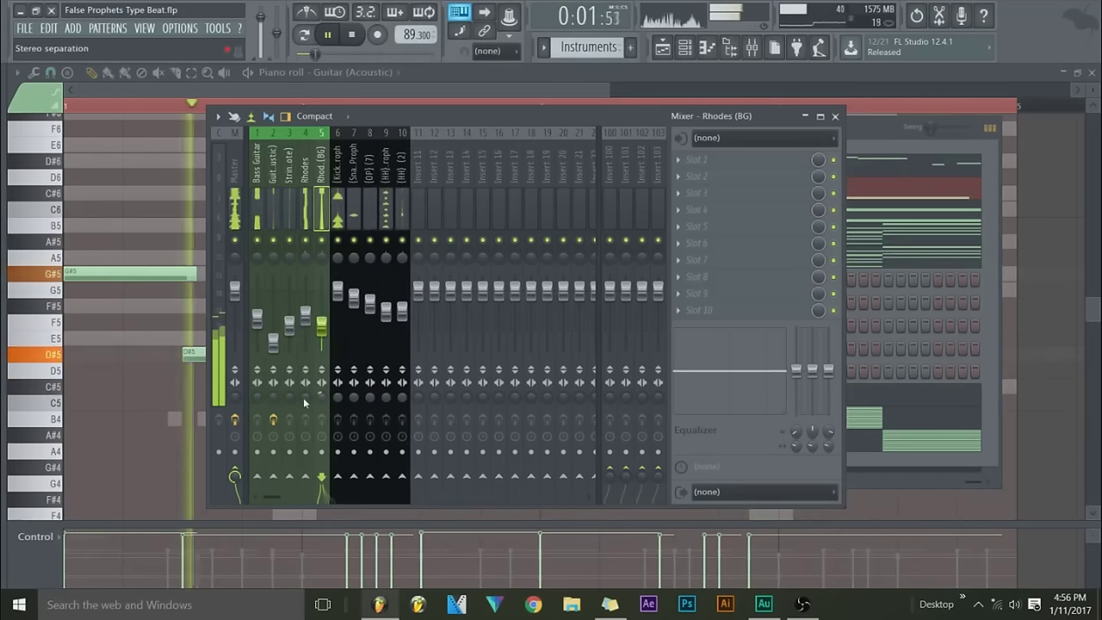
# - Adjust the stereo separation of Rhodes (BG) and Guitar (Acoustic), lower the guitar fader to 9%, and save the project
pyautogui.moveTo(290, 398); pyautogui.dragTo(290, 414)
pyautogui.click(273, 397)
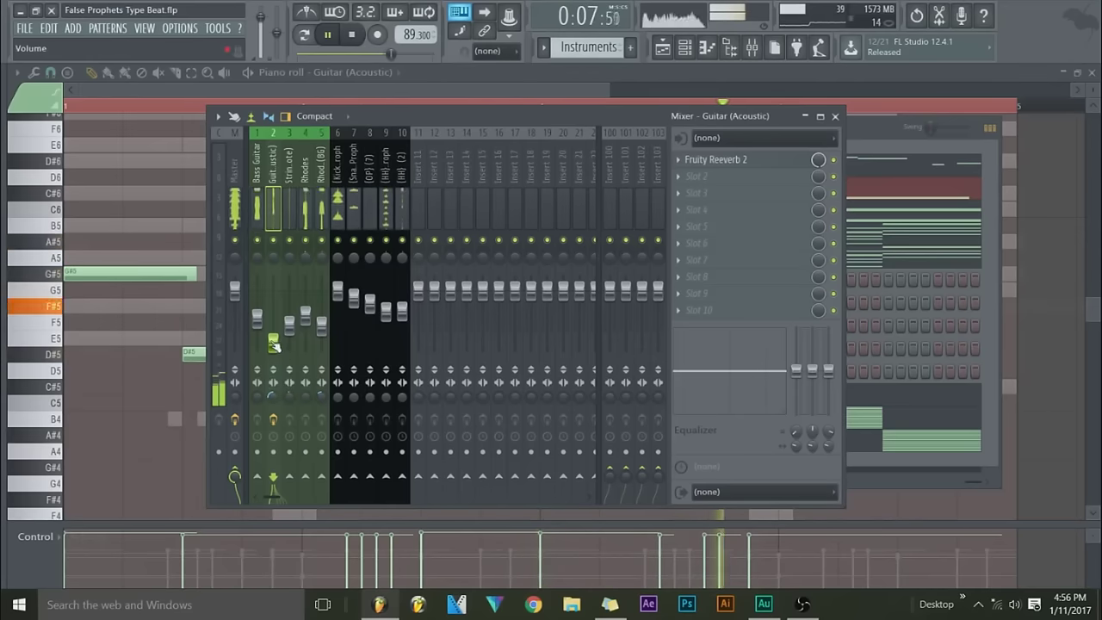
pyautogui.hotkey('ctrl', 's')
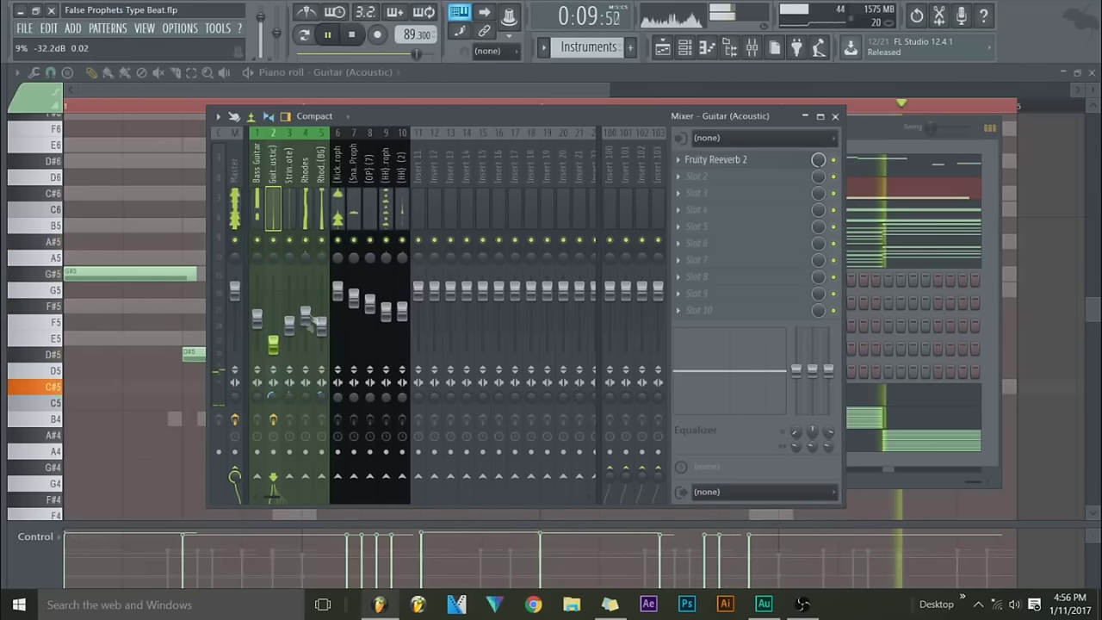
# - Boost the kick track's mixer equalizer by about 5.9 dB at 67 Hz
pyautogui.click(346, 225)
pyautogui.moveTo(728, 370); pyautogui.dragTo(694, 356)
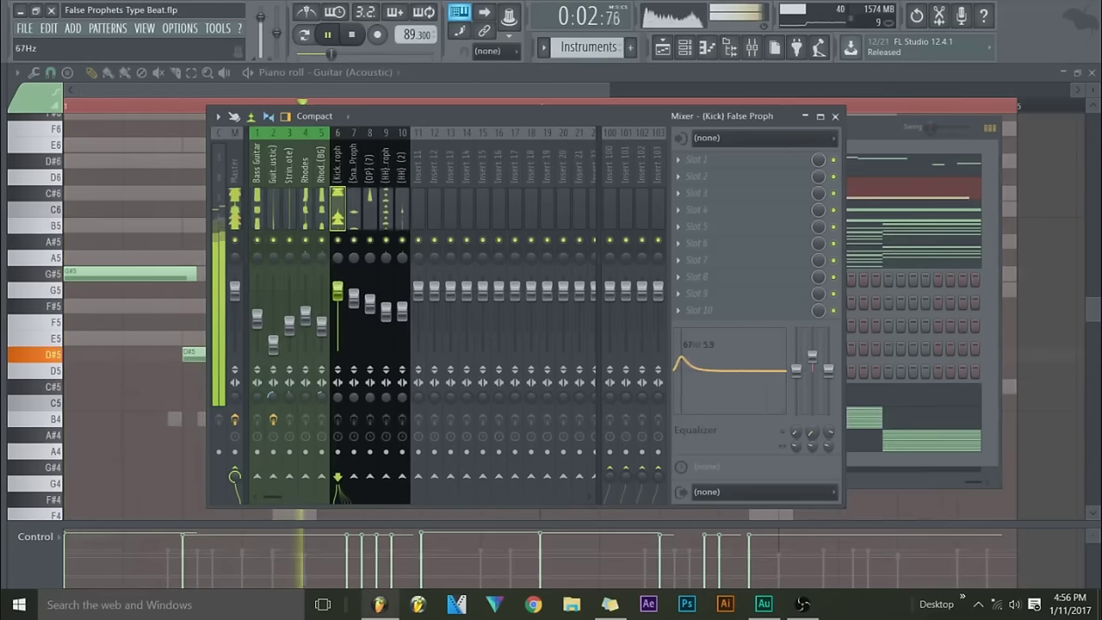
# - Add Fruity Parametric EQ 2 to the snare track and boost band 6 by 5.0 dB in the high mids
pyautogui.click(354, 221)
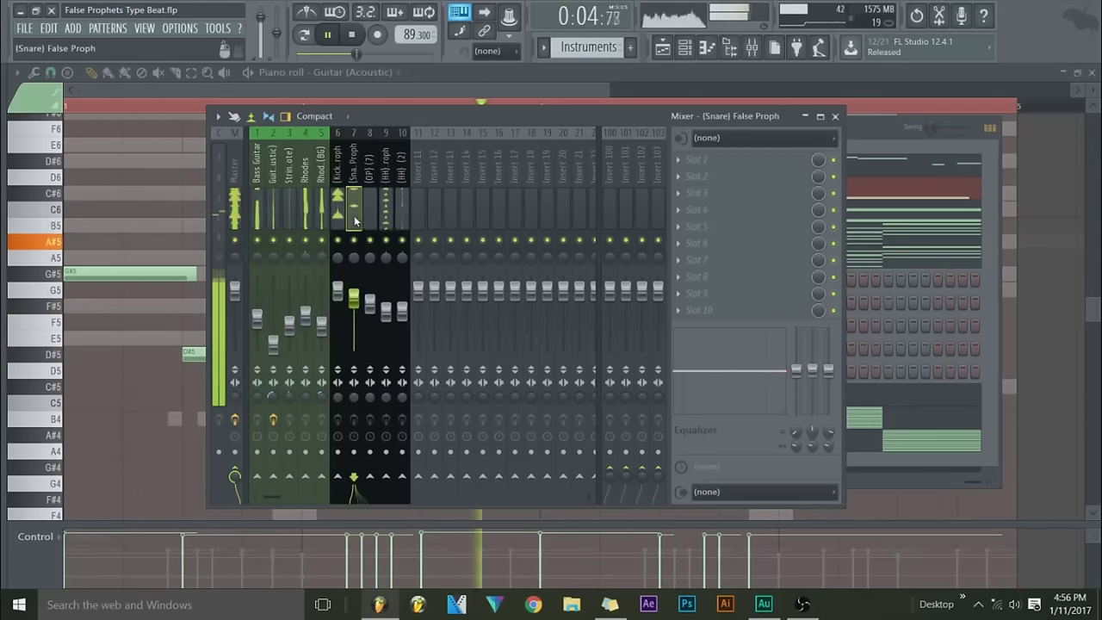
pyautogui.click(702, 160)
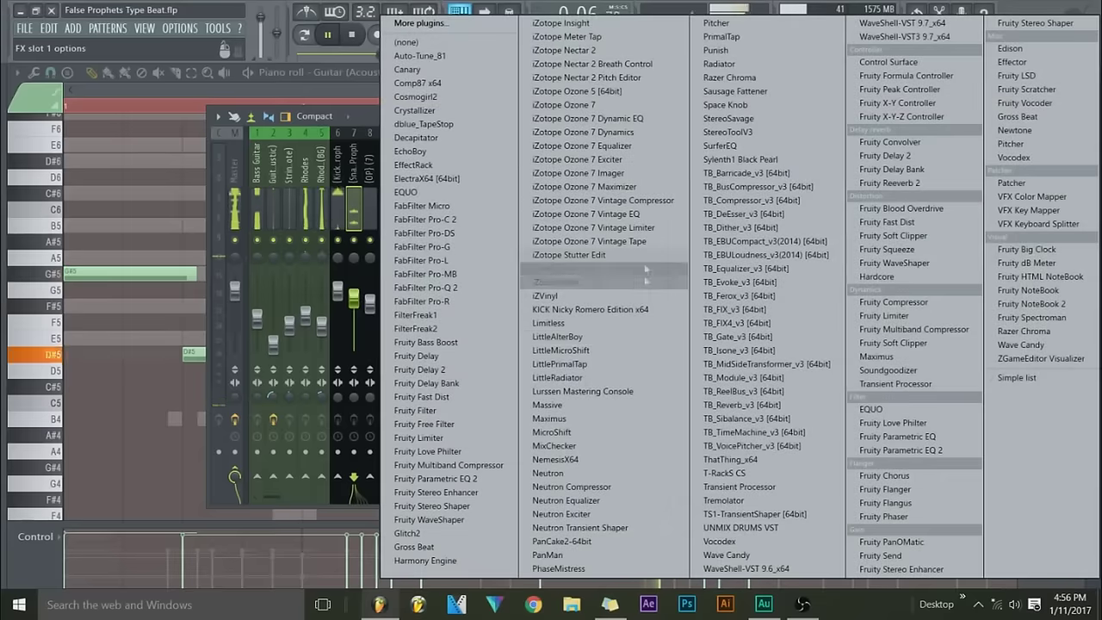
pyautogui.click(449, 484)
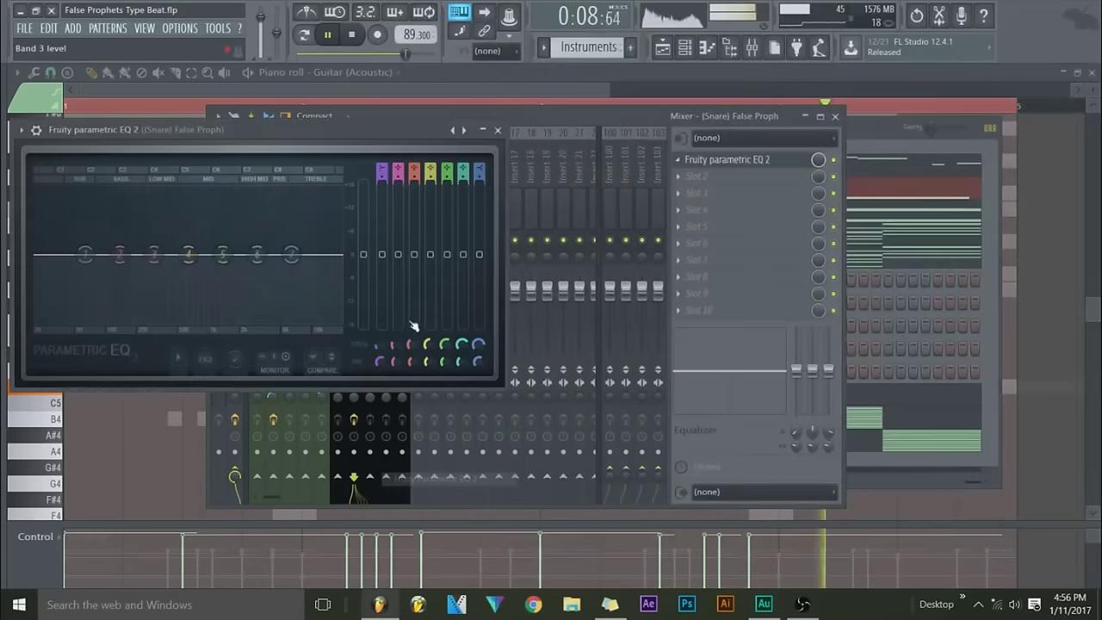
pyautogui.moveTo(256, 254); pyautogui.dragTo(268, 235)
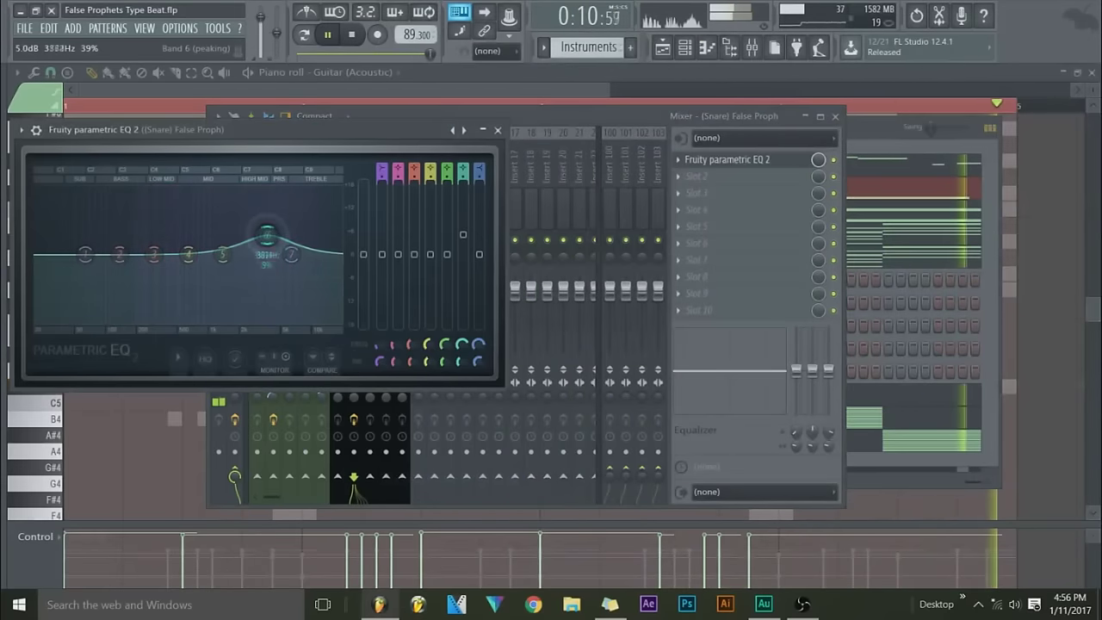
# - In the snare's Parametric EQ 2, boost band 4, turn band 1 into a low cut, and shift band 6 to about 5020 Hz
pyautogui.moveTo(188, 254); pyautogui.dragTo(189, 238)
pyautogui.moveTo(85, 255); pyautogui.dragTo(125, 326)
pyautogui.rightClick(124, 320)
pyautogui.click(135, 324)
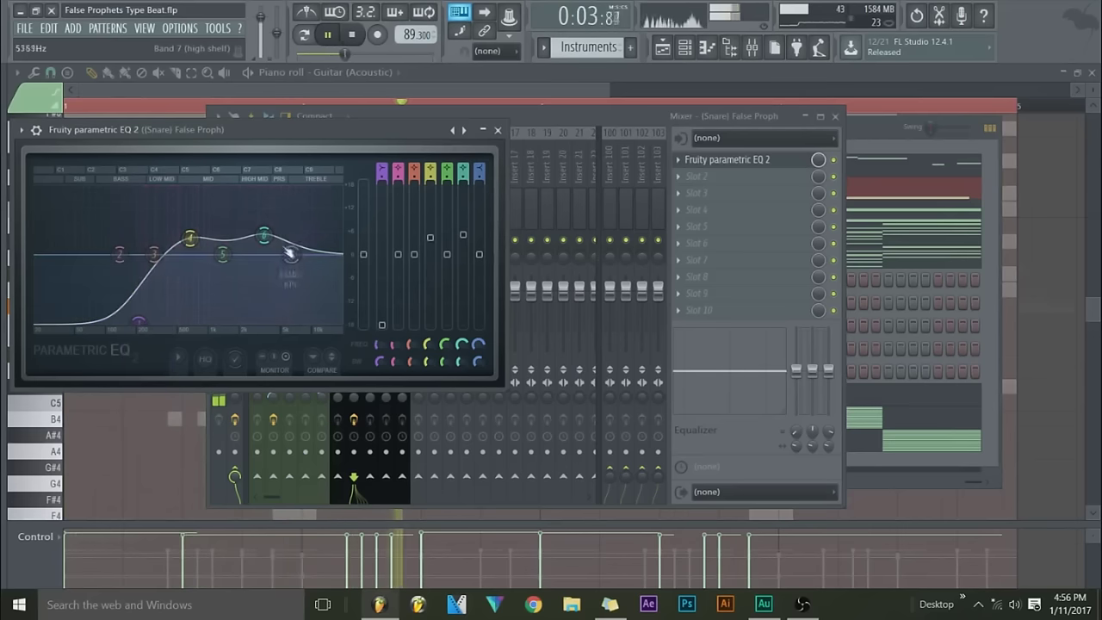
pyautogui.moveTo(264, 235); pyautogui.dragTo(282, 237)
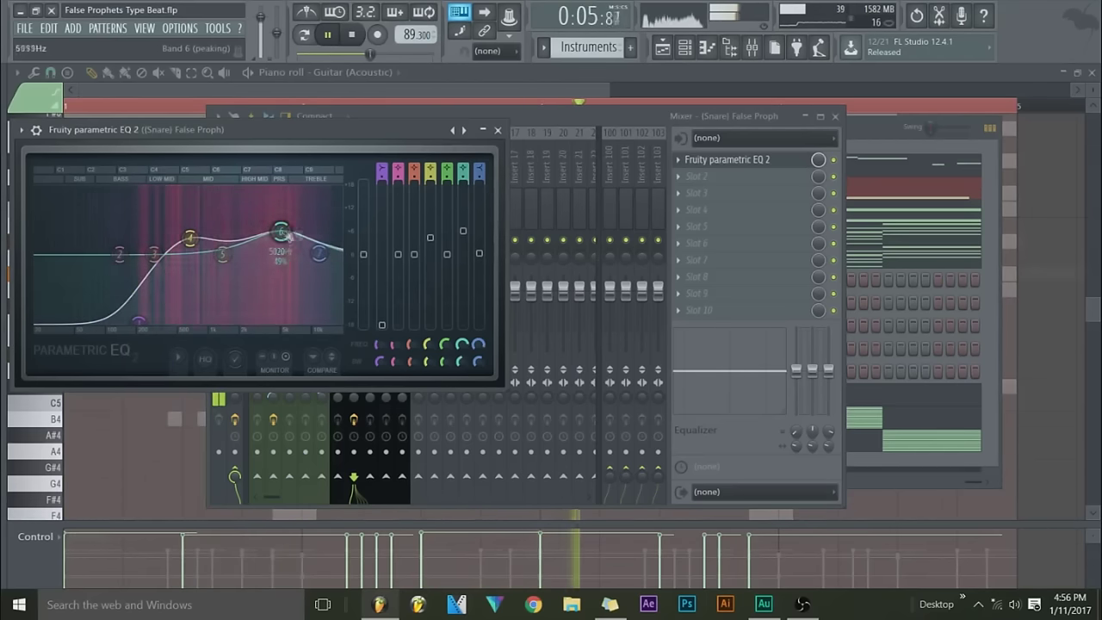
pyautogui.click(497, 130)
# - Cut the lows of both hi-hat tracks by 18 dB in the mixer equalizer, and boost the highs of {HH} (2) by about 5.1 dB
pyautogui.click(372, 219)
pyautogui.click(385, 209)
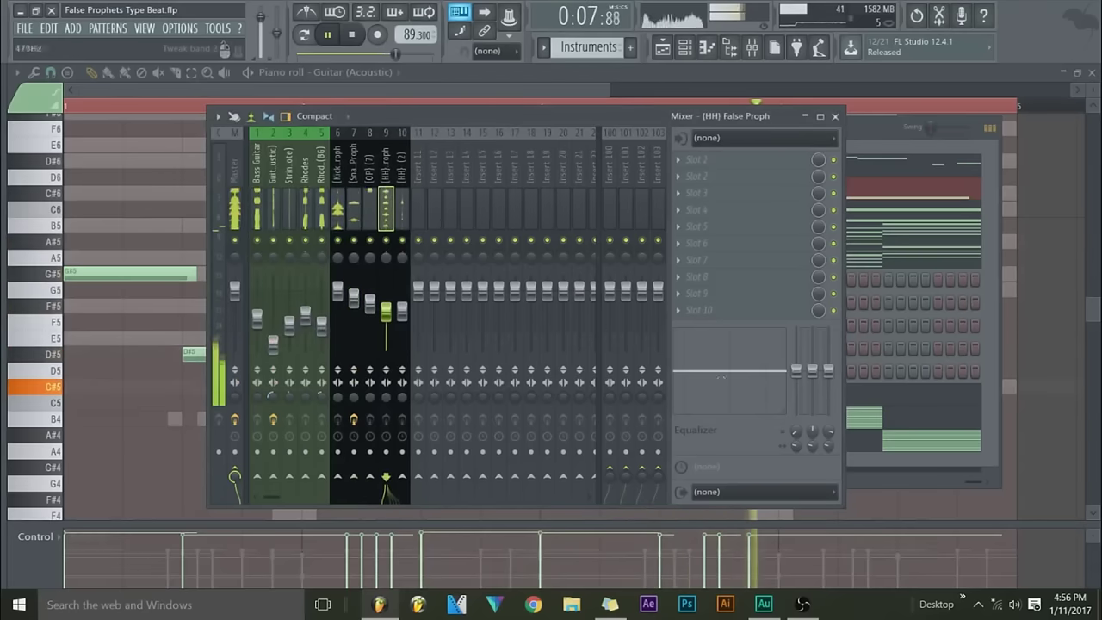
pyautogui.moveTo(721, 411); pyautogui.dragTo(716, 411)
pyautogui.click(402, 209)
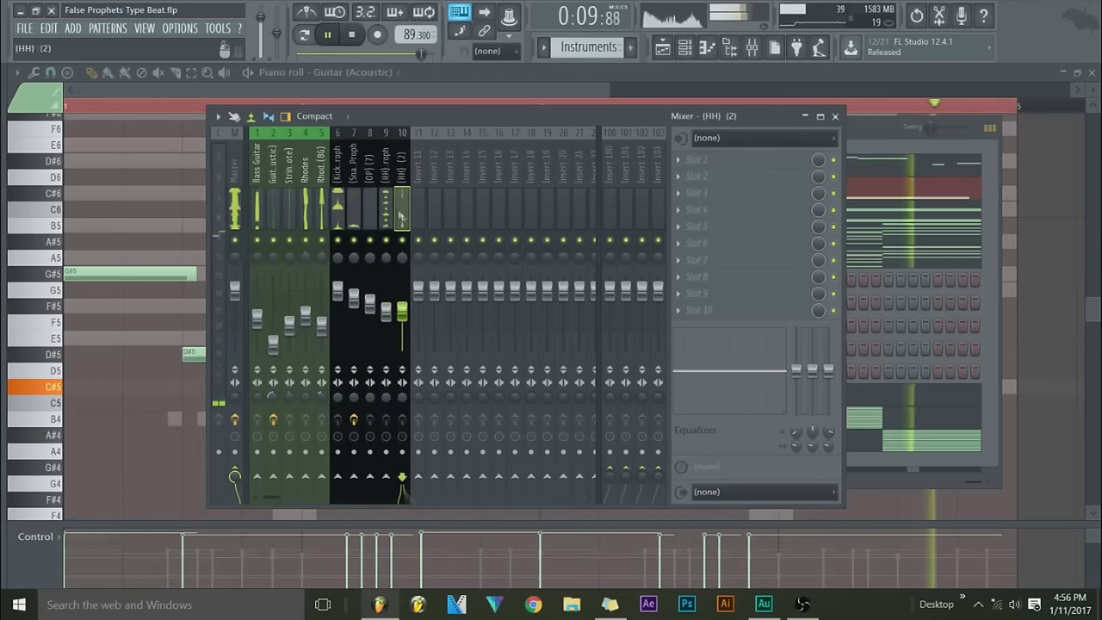
pyautogui.moveTo(691, 371); pyautogui.dragTo(730, 414)
pyautogui.moveTo(766, 371); pyautogui.dragTo(767, 356)
# - Cut the {OP} (7) track's lows by 18 dB around 428 Hz and boost its highs by about 3.2 dB
pyautogui.click(386, 210)
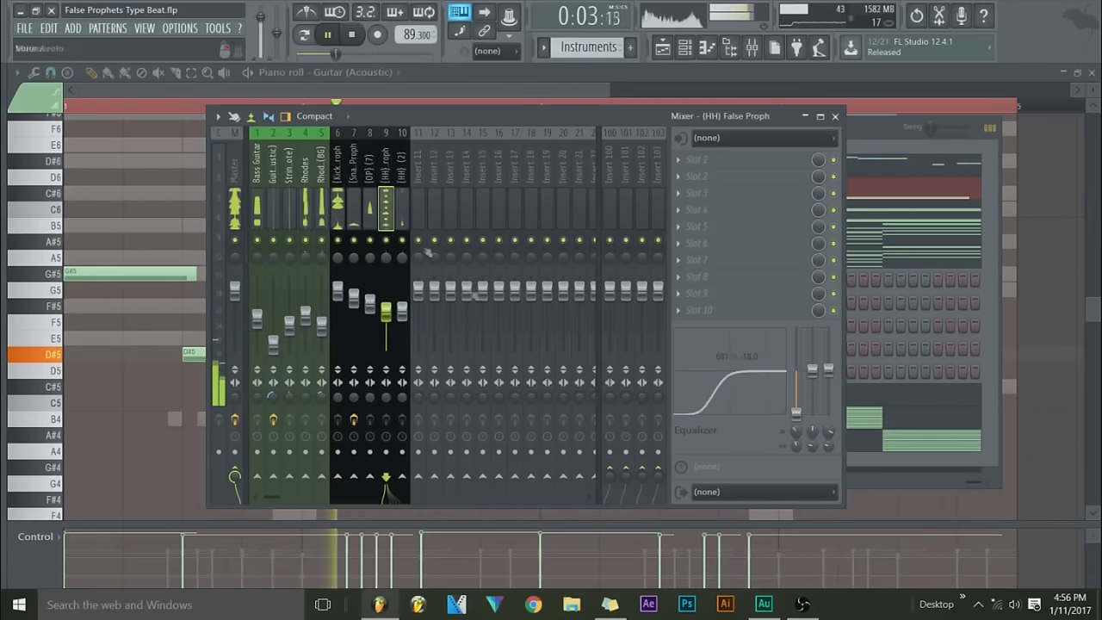
pyautogui.click(370, 206)
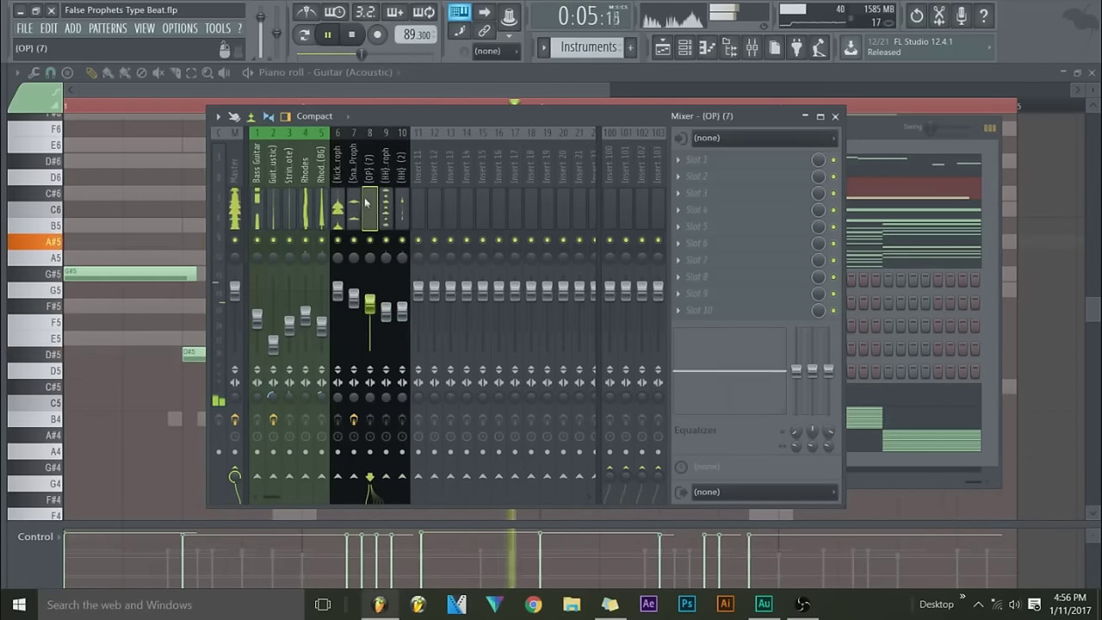
pyautogui.moveTo(766, 391); pyautogui.dragTo(766, 384)
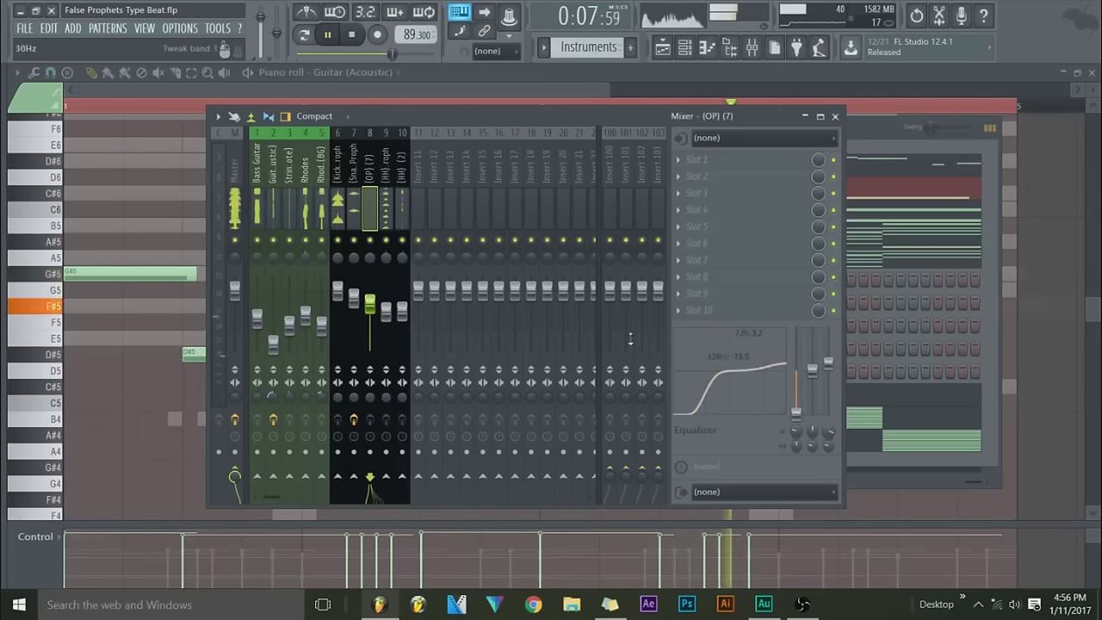
# - Fine-tune the Bass Guitar, Strings (One Note) and Rhodes (BG) faders, and save the project
pyautogui.moveTo(257, 212); pyautogui.dragTo(338, 215)
pyautogui.moveTo(321, 325); pyautogui.dragTo(321, 327)
pyautogui.click(264, 213)
pyautogui.moveTo(258, 214); pyautogui.dragTo(289, 215)
pyautogui.moveTo(290, 326); pyautogui.dragTo(290, 321)
pyautogui.click(322, 216)
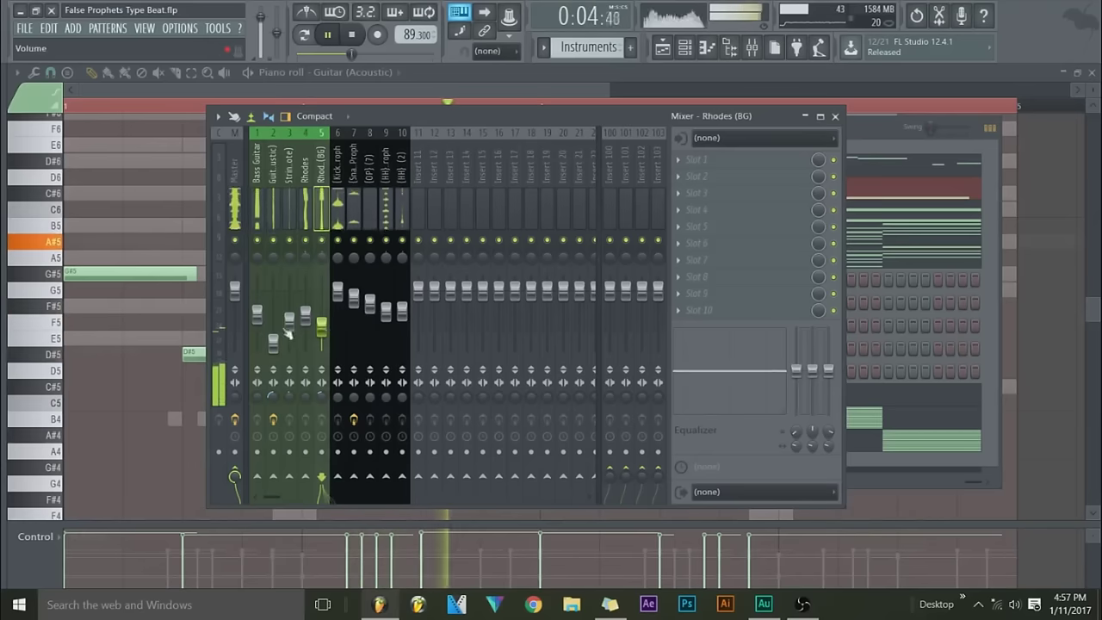
pyautogui.click(306, 313)
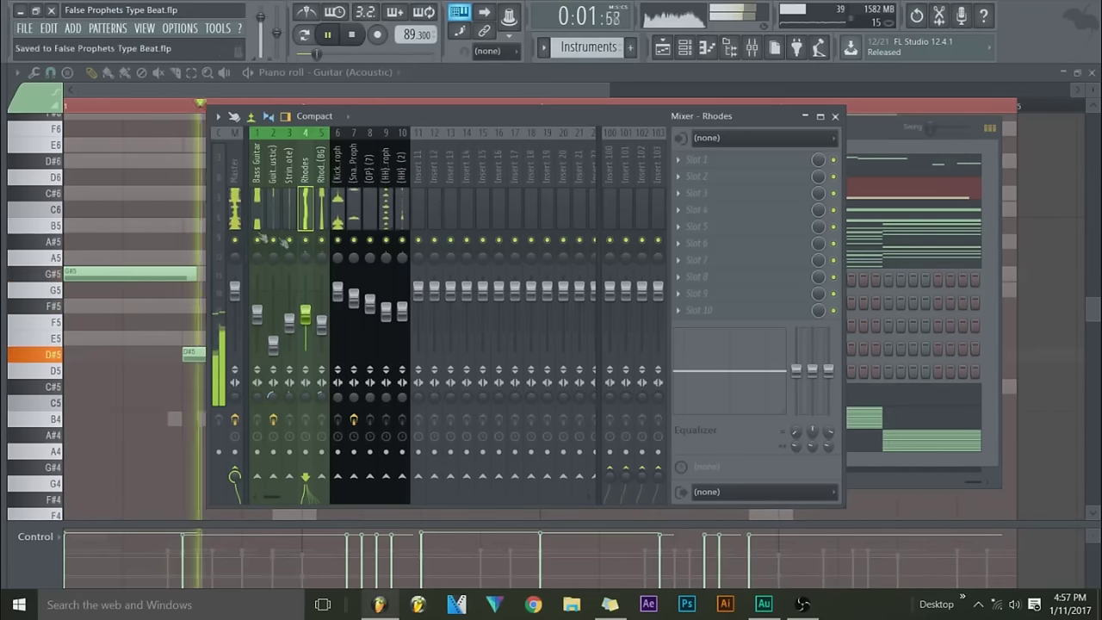
# - Reshape the EQUO curve on the Master track, raising the lows around 63 Hz with a dip at 50 Hz and lifting the highest bands
pyautogui.click(236, 215)
pyautogui.click(763, 162)
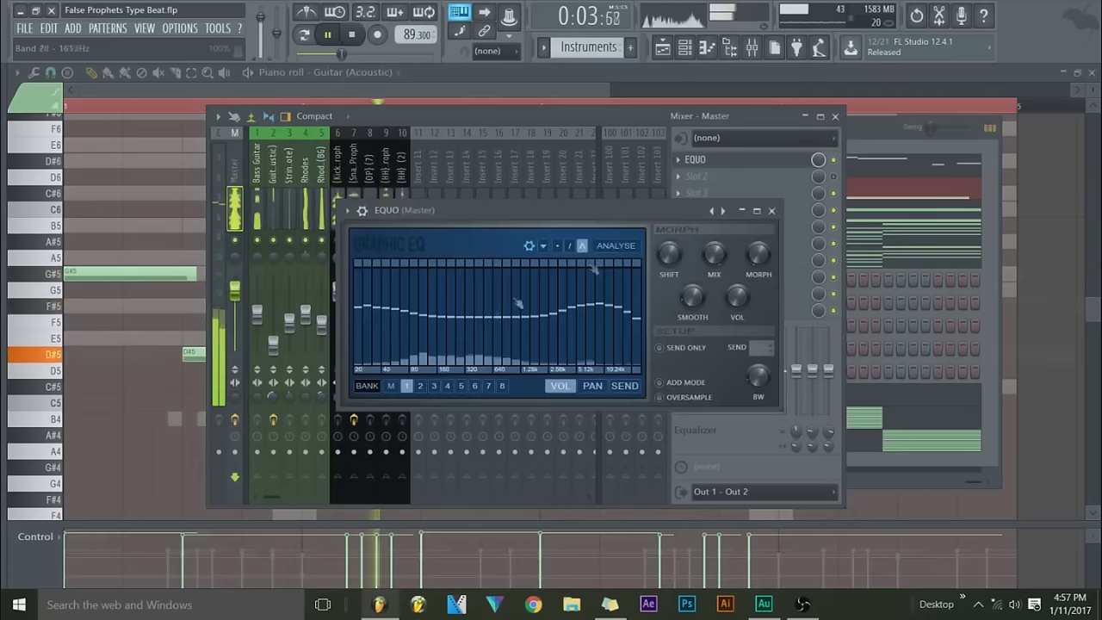
pyautogui.moveTo(488, 303)
pyautogui.mouseDown()
pyautogui.moveTo(489, 342)
pyautogui.moveTo(438, 319)
pyautogui.moveTo(442, 297)
pyautogui.moveTo(435, 312)
pyautogui.moveTo(470, 321)
pyautogui.moveTo(369, 300)
pyautogui.moveTo(395, 293)
pyautogui.mouseUp()
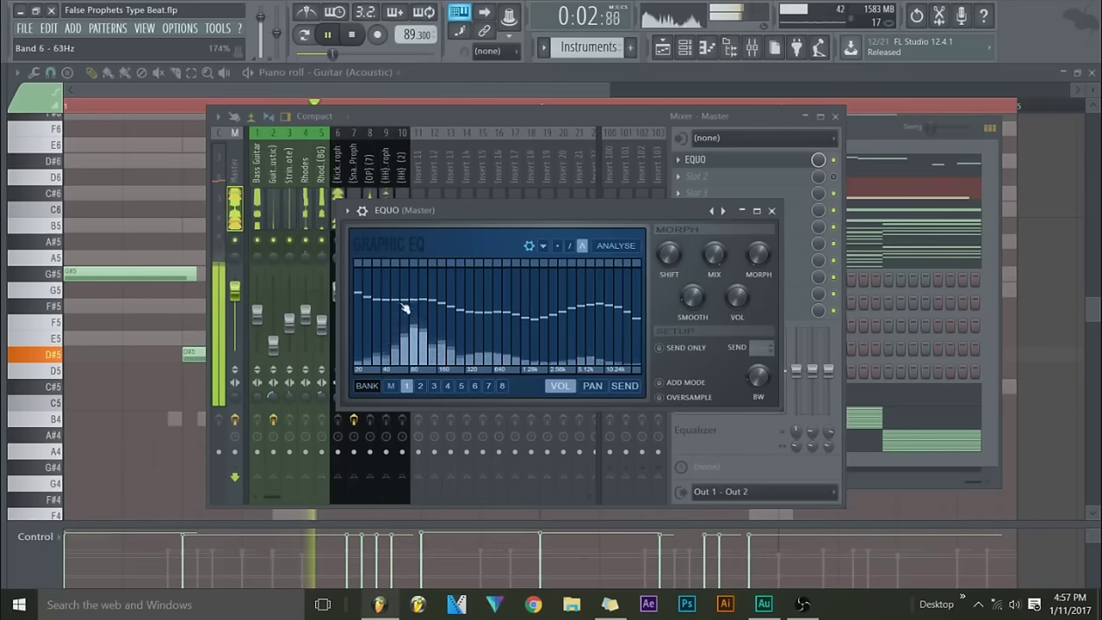
pyautogui.rightClick(408, 280)
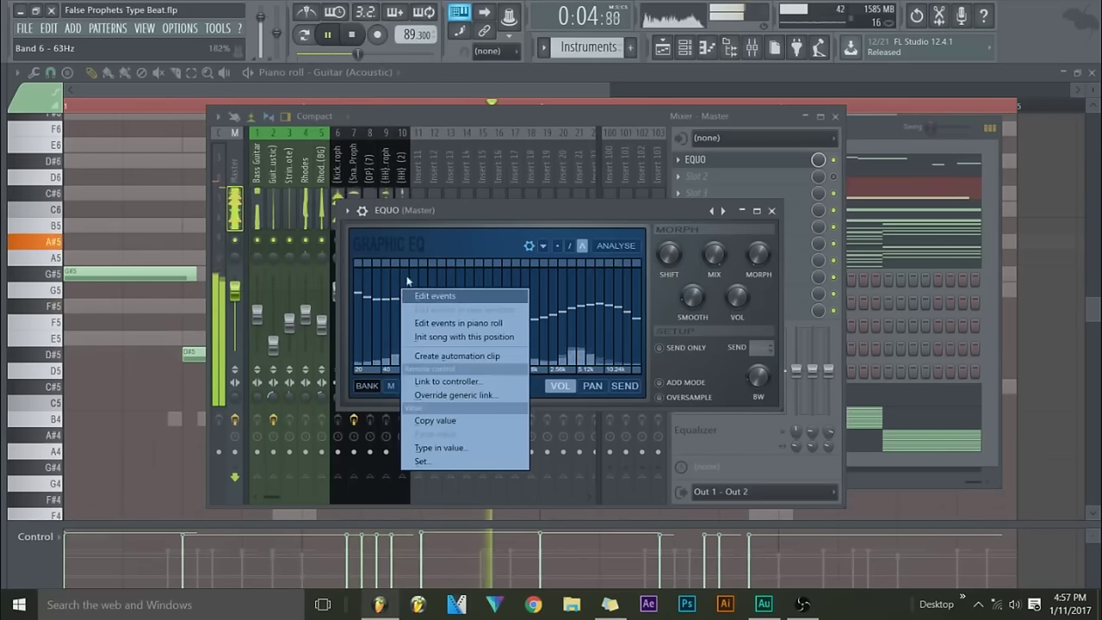
pyautogui.click(423, 218)
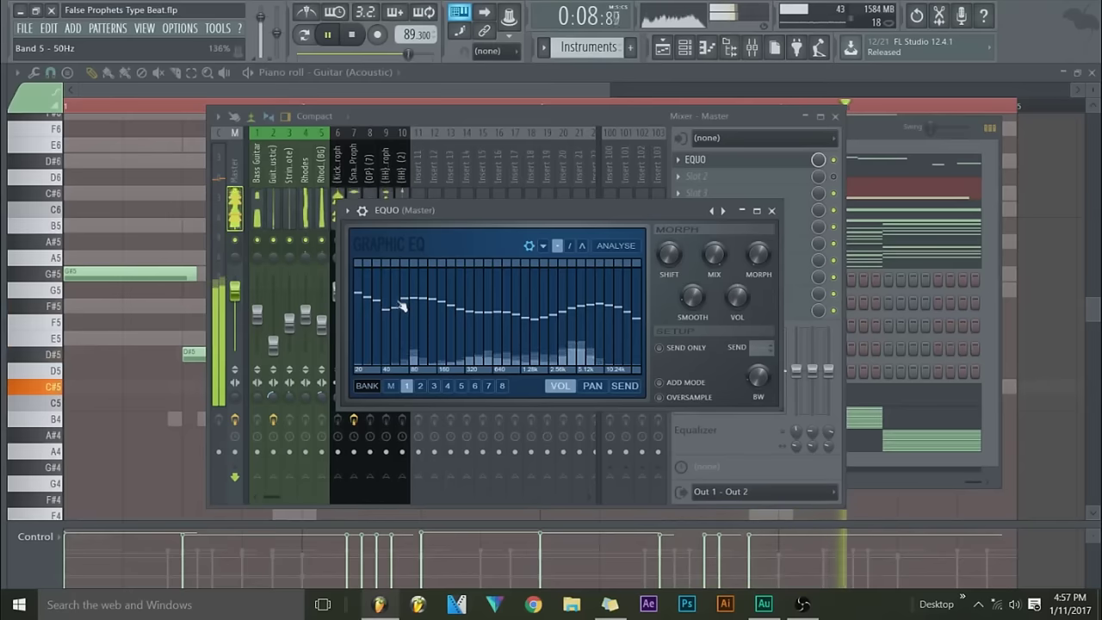
pyautogui.moveTo(399, 303); pyautogui.dragTo(403, 304)
pyautogui.moveTo(637, 306)
pyautogui.mouseDown()
pyautogui.moveTo(625, 304)
pyautogui.moveTo(638, 284)
pyautogui.moveTo(639, 293)
pyautogui.mouseUp()
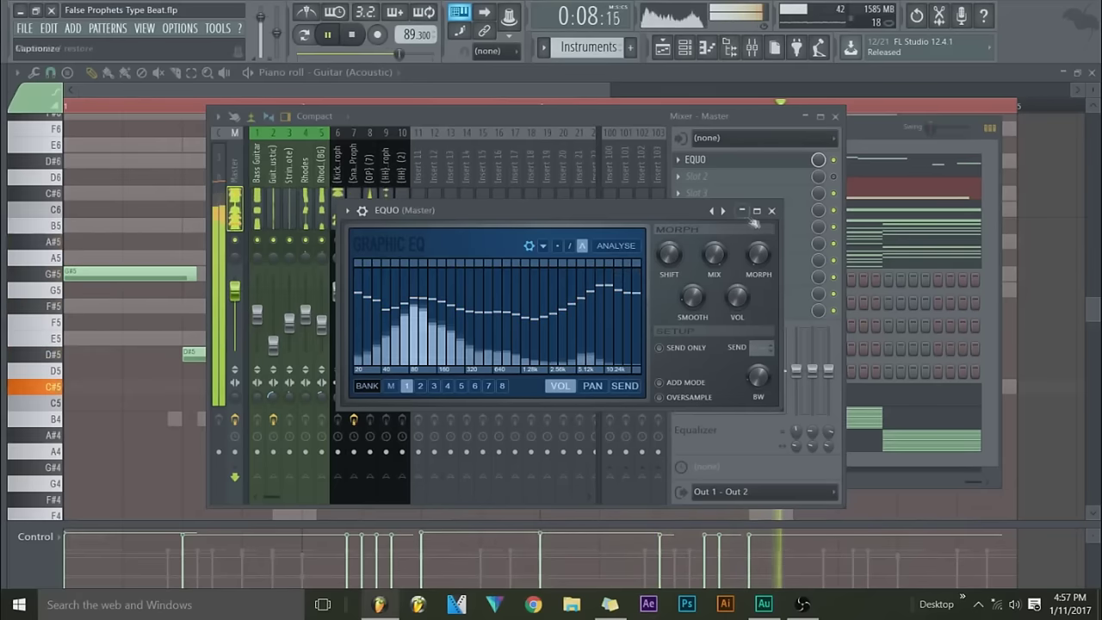
pyautogui.click(771, 210)
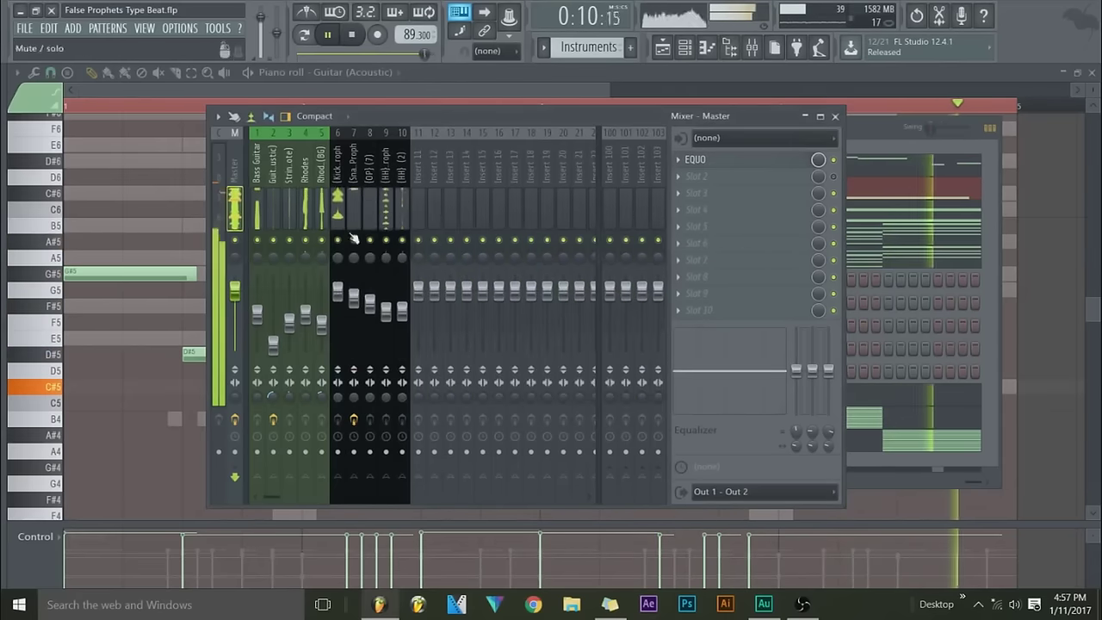
# - Lower the faders from the snare through {HH} (2) slightly as a group, and adjust the Bass Guitar's stereo separation
pyautogui.moveTo(354, 215); pyautogui.dragTo(401, 216)
pyautogui.moveTo(404, 315)
pyautogui.mouseDown()
pyautogui.moveTo(406, 338)
pyautogui.moveTo(404, 317)
pyautogui.mouseUp()
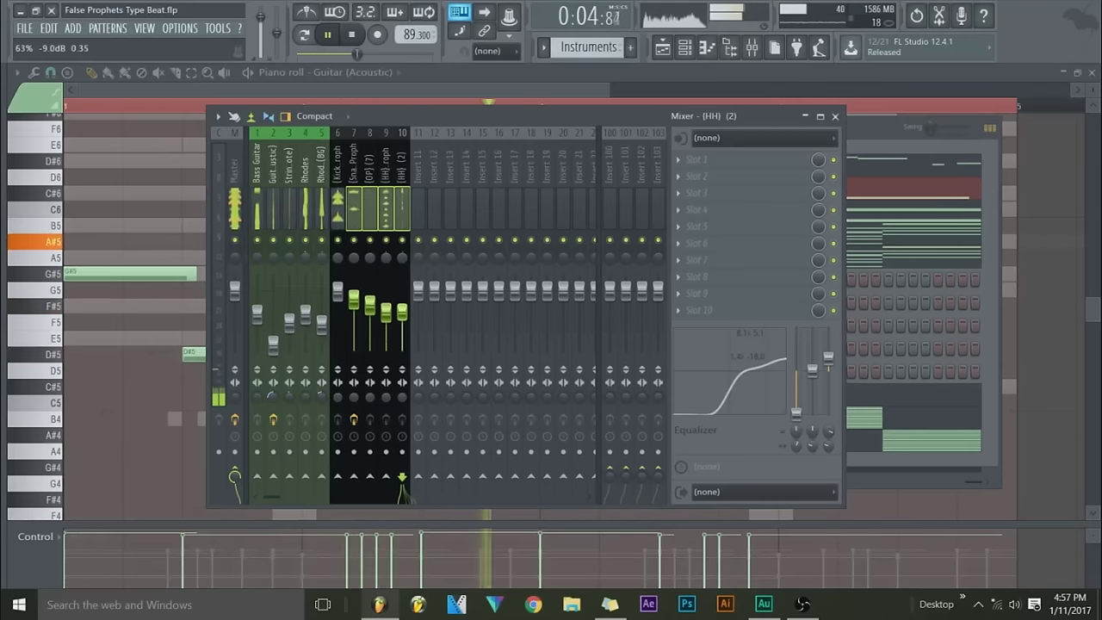
pyautogui.click(339, 212)
pyautogui.click(254, 398)
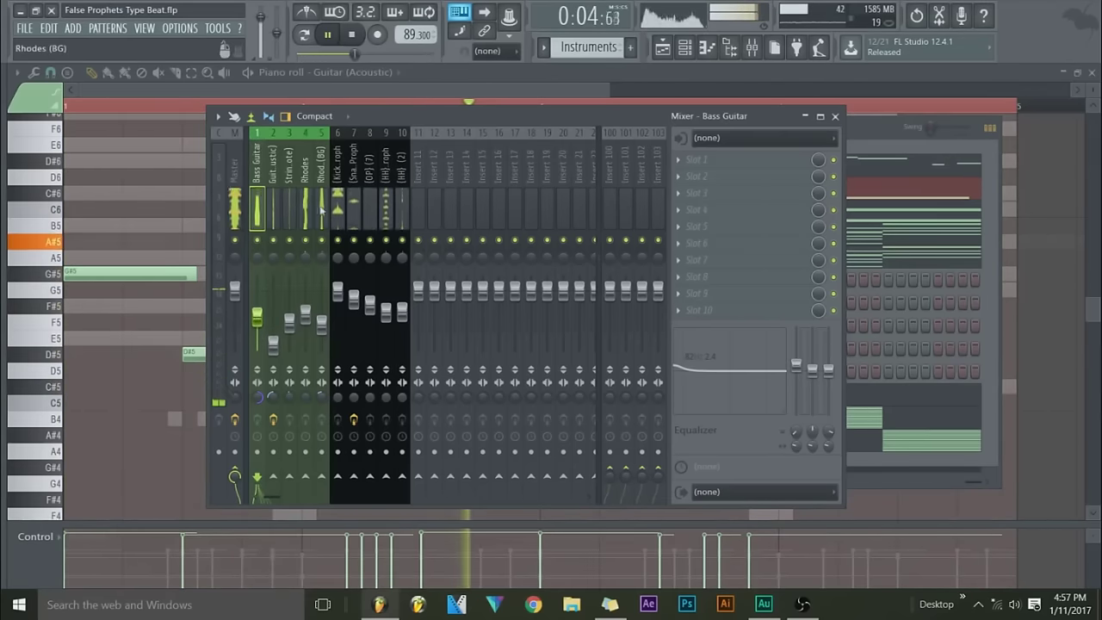
pyautogui.click(430, 196)
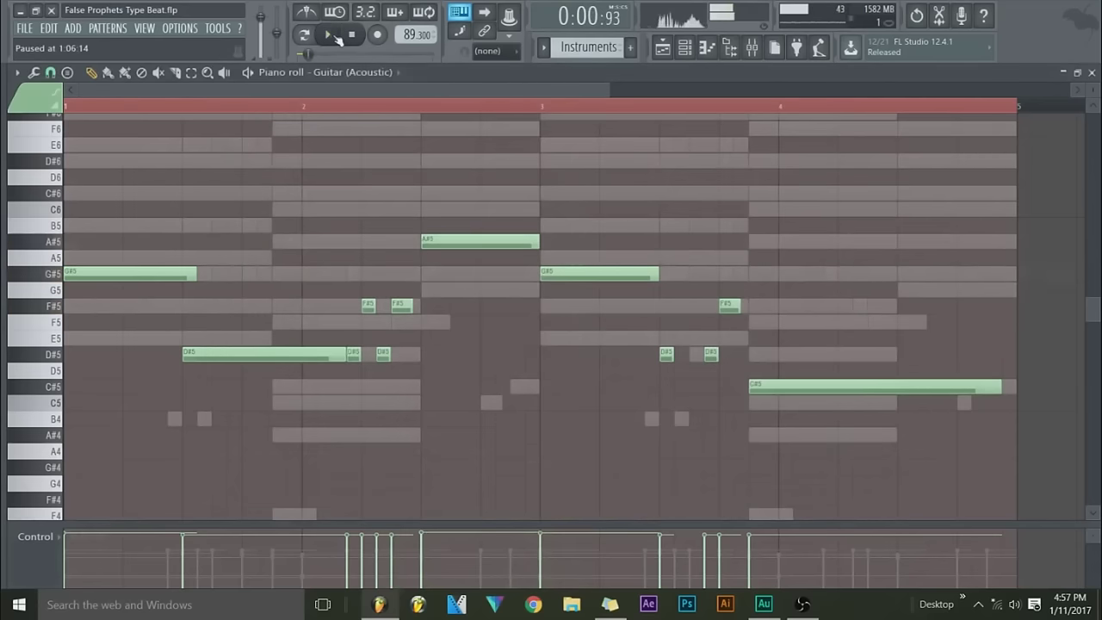
# - Stop playback and bring up the playlist
pyautogui.press('space')
pyautogui.click(662, 47)
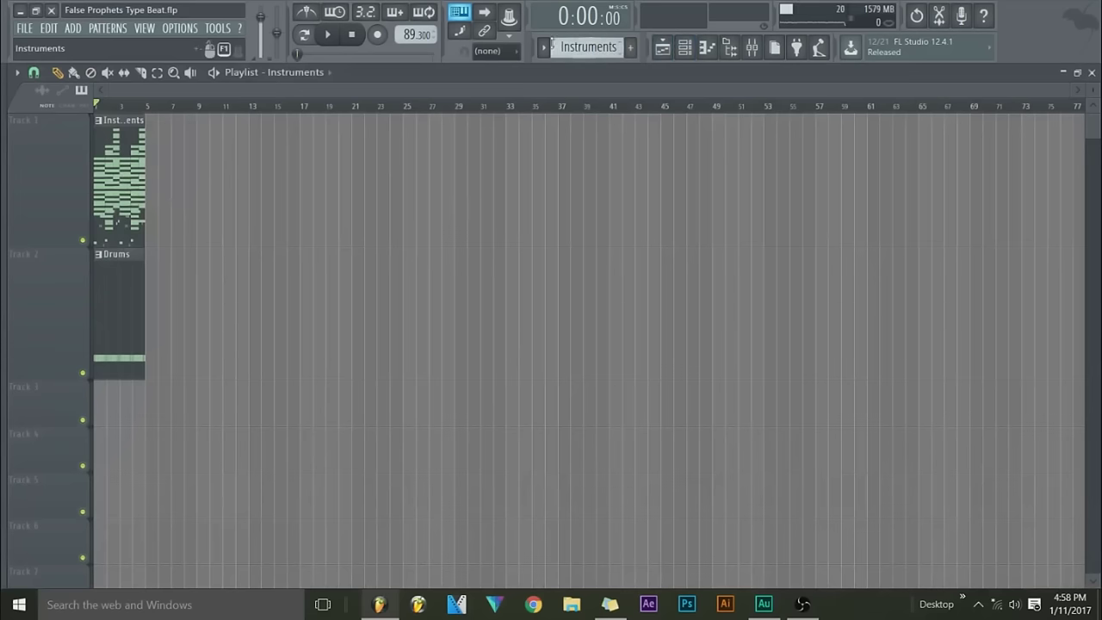
pyautogui.click(544, 46)
pyautogui.click(548, 48)
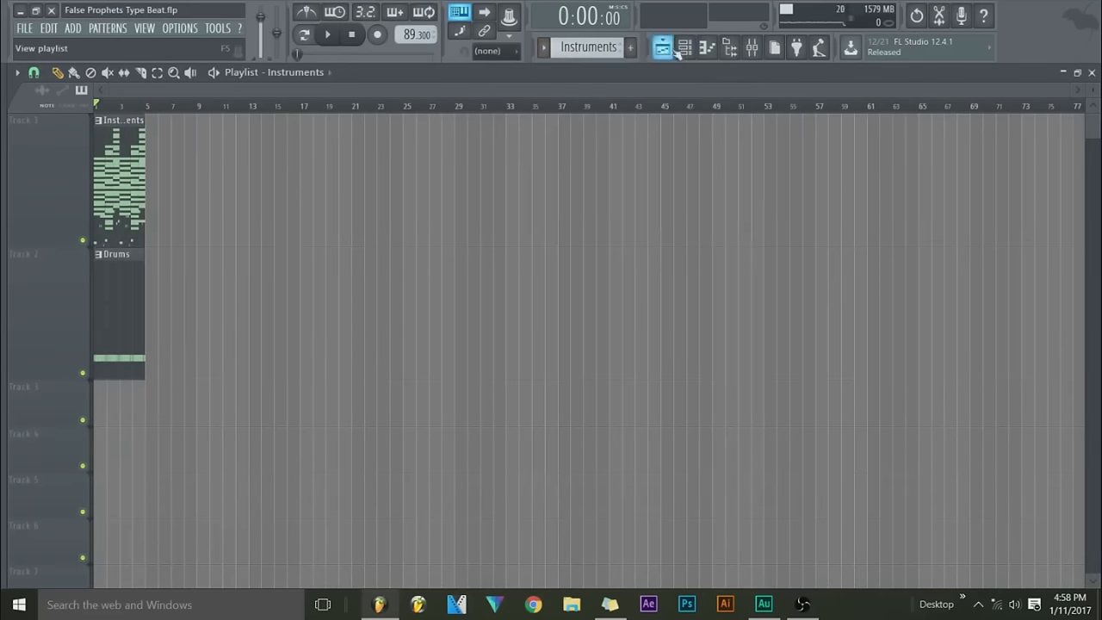
# - Clear the notes of the E Maj, A# Minor and F Minor channels from the Instruments pattern
pyautogui.click(685, 48)
pyautogui.rightClick(539, 395)
pyautogui.click(540, 396)
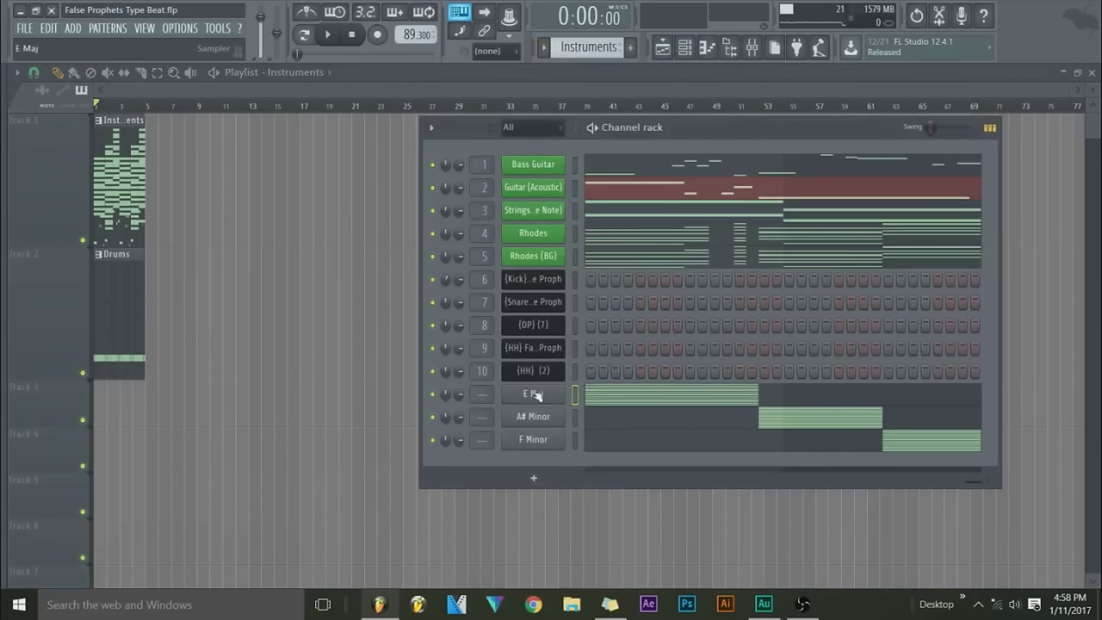
pyautogui.rightClick(537, 395)
pyautogui.click(714, 394)
pyautogui.rightClick(539, 420)
pyautogui.click(695, 418)
pyautogui.rightClick(537, 442)
pyautogui.click(708, 430)
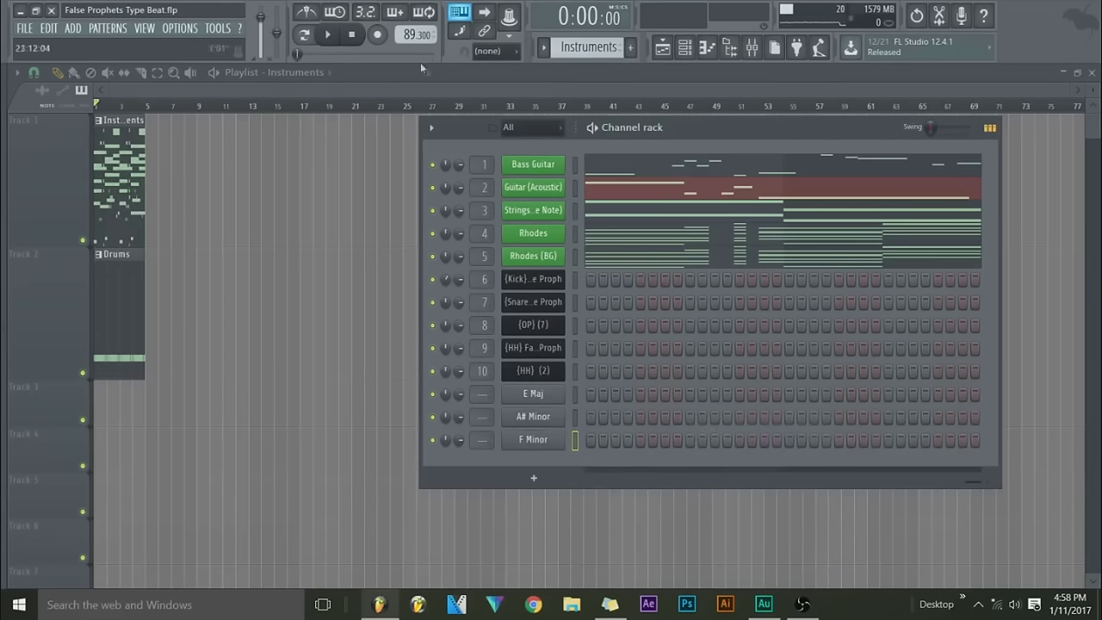
# - Split the Instruments pattern by channel and move the Bass Guitar clip along track 1 to about bar 11
pyautogui.click(543, 48)
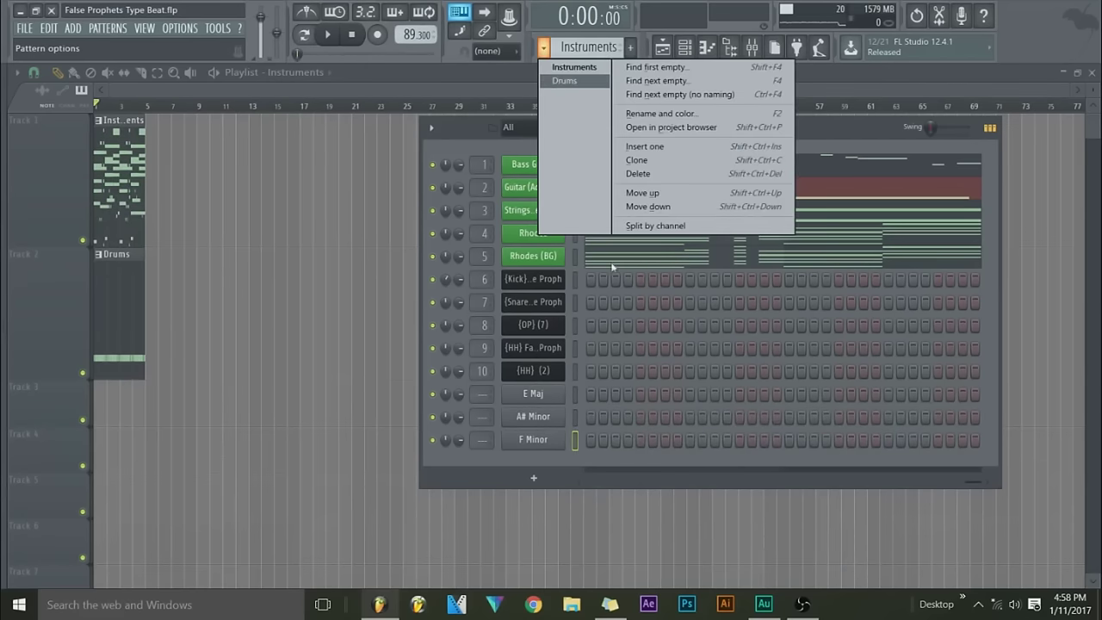
pyautogui.click(639, 228)
pyautogui.moveTo(146, 185); pyautogui.dragTo(247, 187)
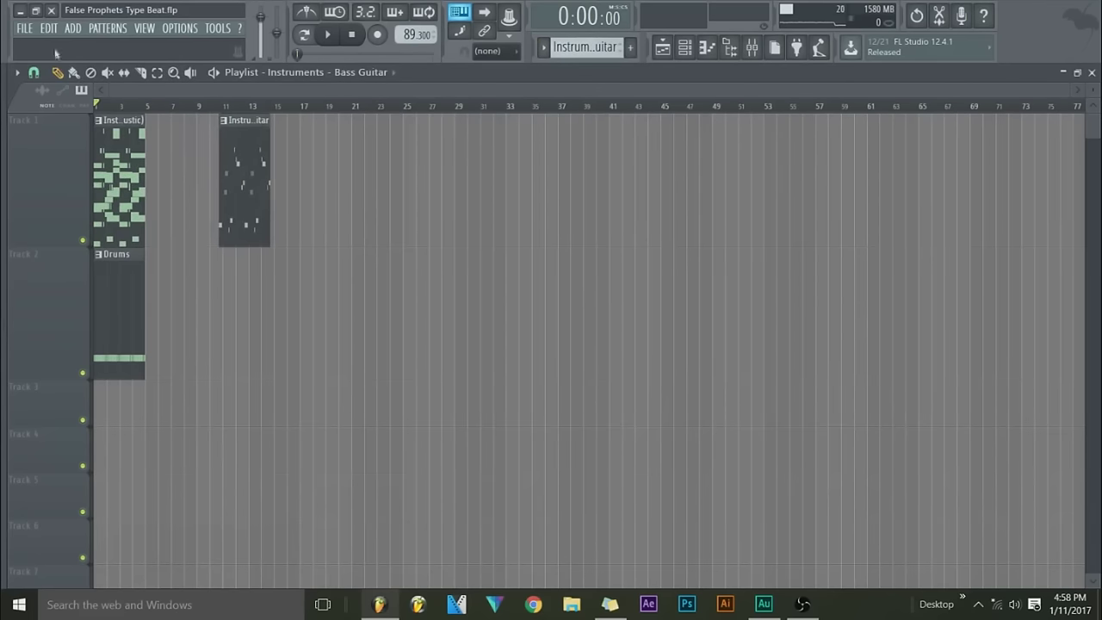
pyautogui.click(34, 72)
pyautogui.click(52, 288)
pyautogui.click(806, 609)
pyautogui.click(380, 605)
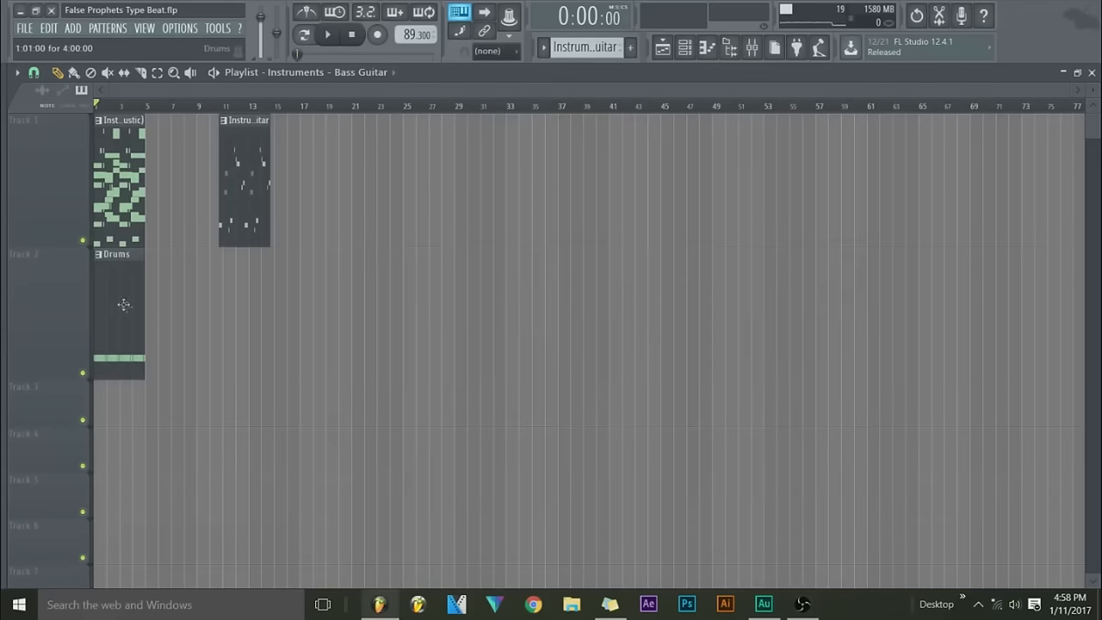
# - Move the Drums clip down to track 4 and the Guitar (Acoustic) clip to track 2, keeping both at bar 1
pyautogui.moveTo(124, 304); pyautogui.dragTo(124, 449)
pyautogui.scroll(4, 130, 92)
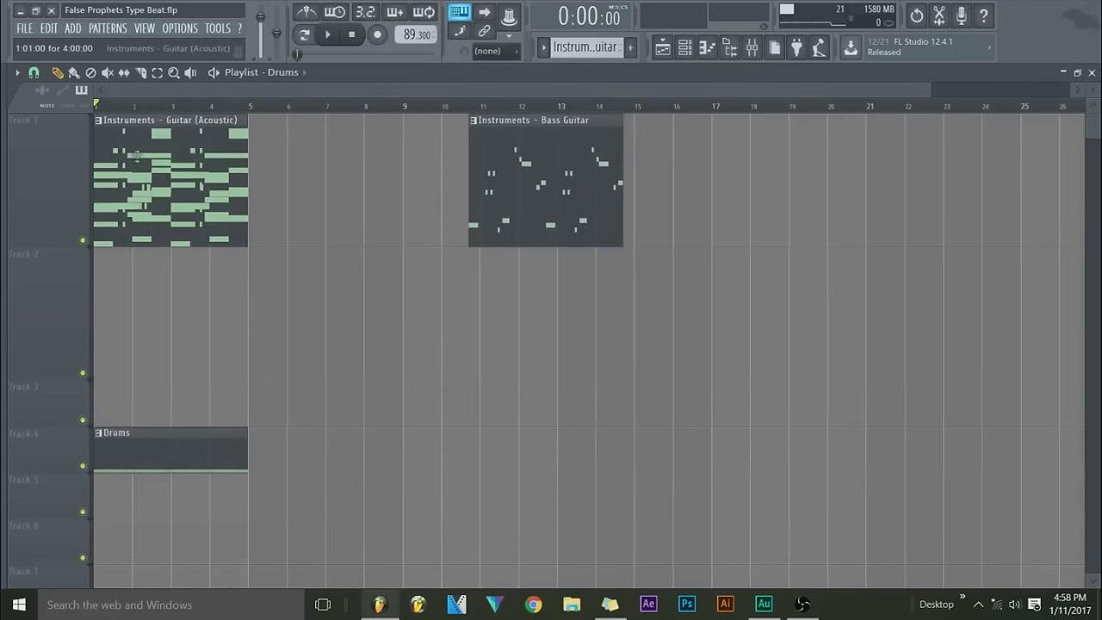
pyautogui.moveTo(115, 185); pyautogui.dragTo(112, 319)
# - Insert two playlist tracks at the top and spread the instrument clips, placing Rhodes on track 1 and Bass Guitar on track 5 at bar 1
pyautogui.rightClick(43, 116)
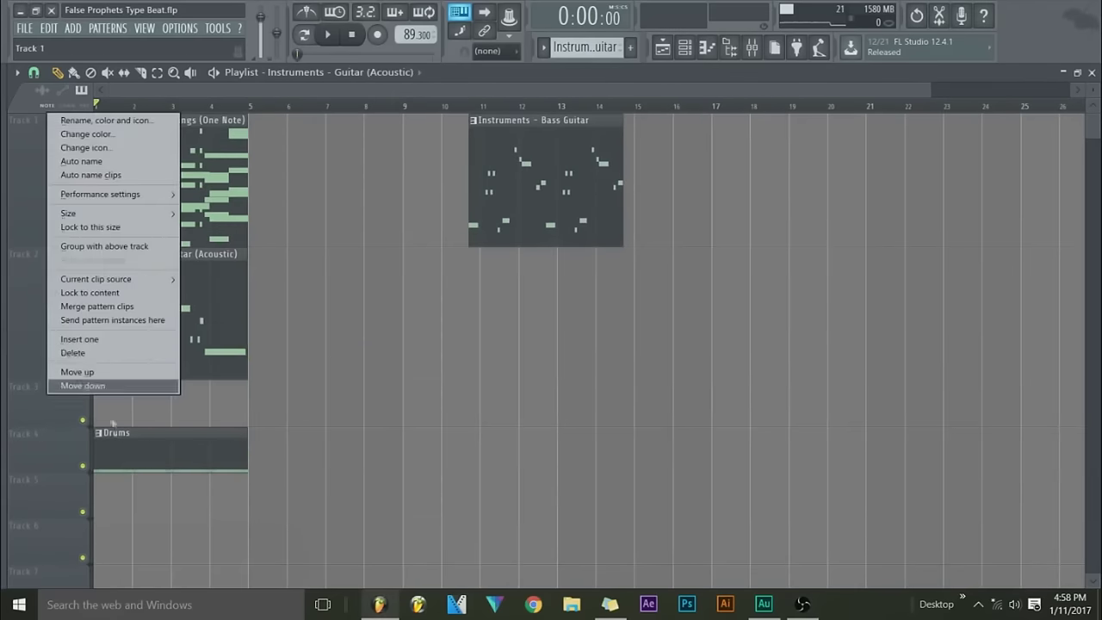
pyautogui.click(77, 342)
pyautogui.rightClick(35, 121)
pyautogui.click(93, 340)
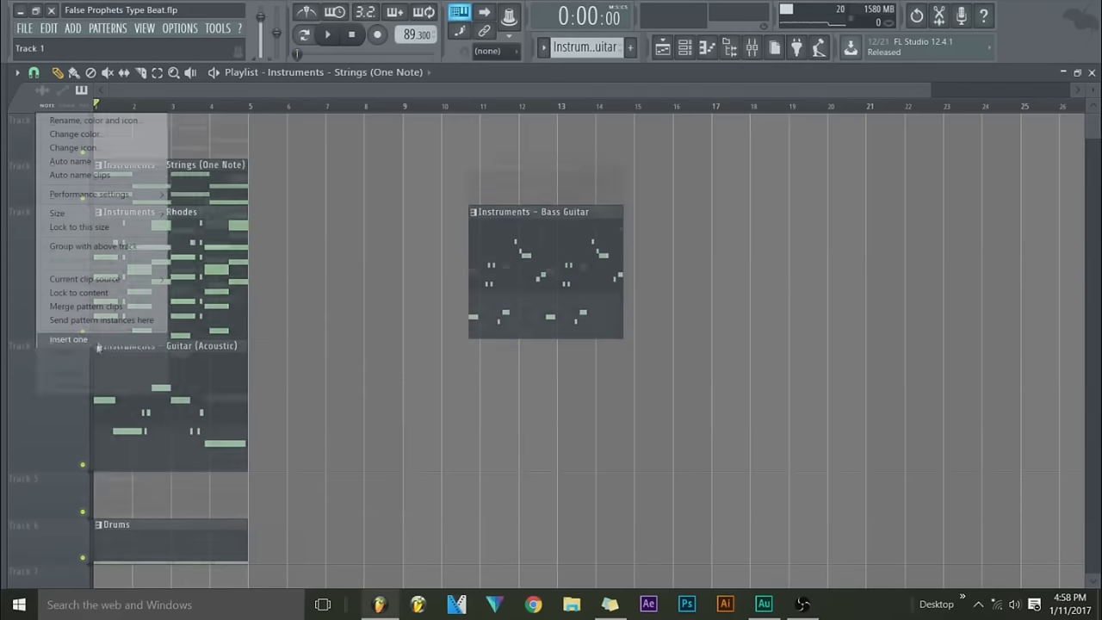
pyautogui.moveTo(208, 232); pyautogui.dragTo(207, 141)
pyautogui.click(185, 288)
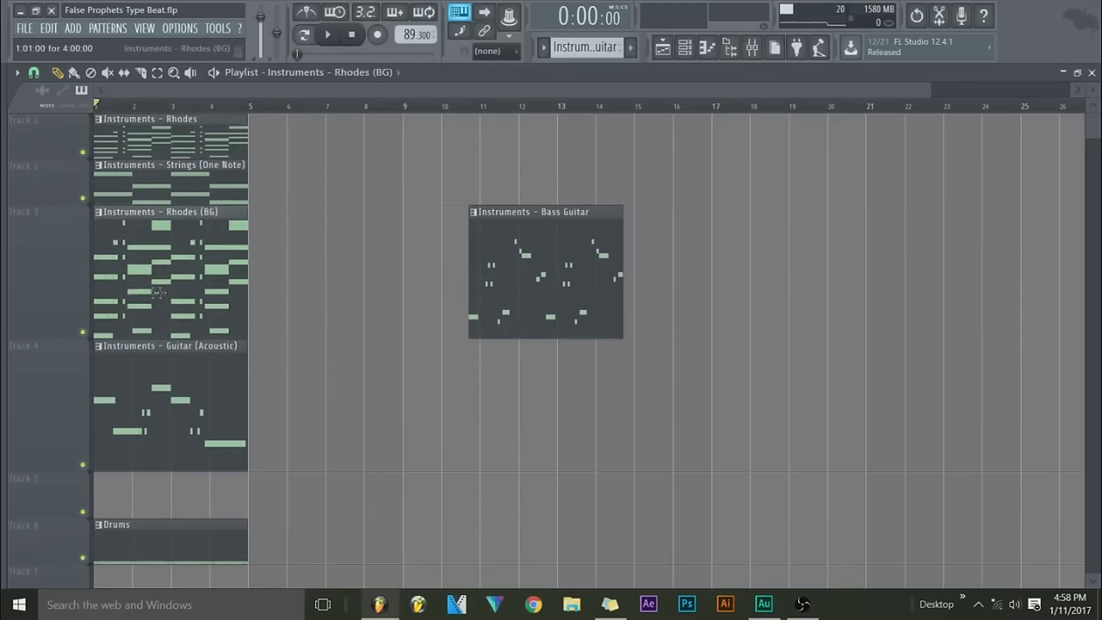
pyautogui.moveTo(596, 277); pyautogui.dragTo(202, 492)
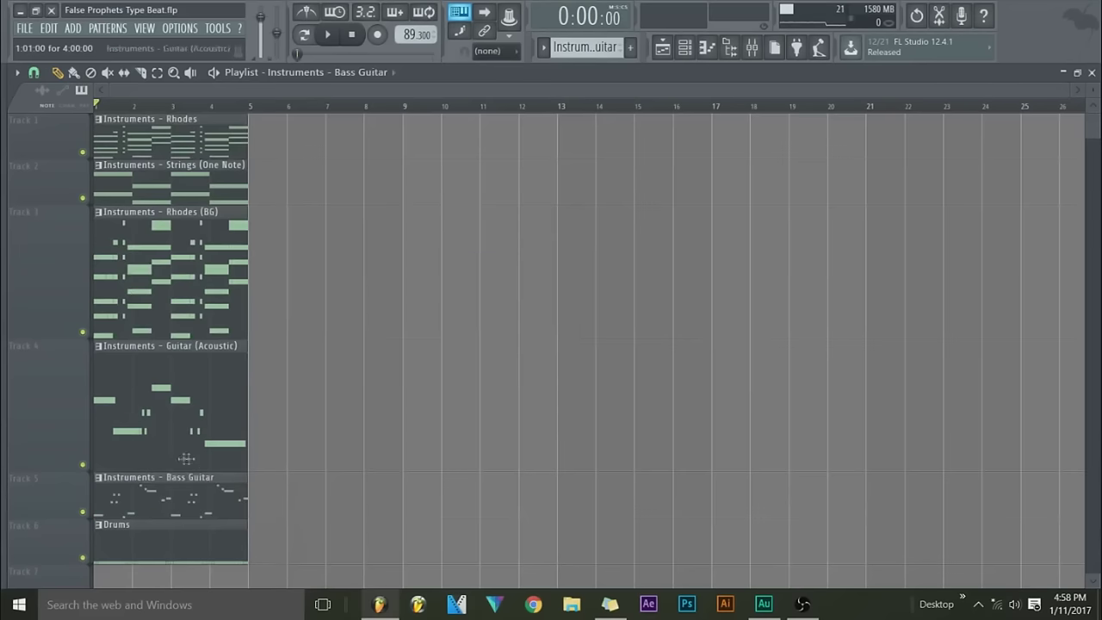
# - Select the Drums pattern and split it by channel
pyautogui.scroll(-3, 183, 448)
pyautogui.click(182, 413)
pyautogui.click(542, 46)
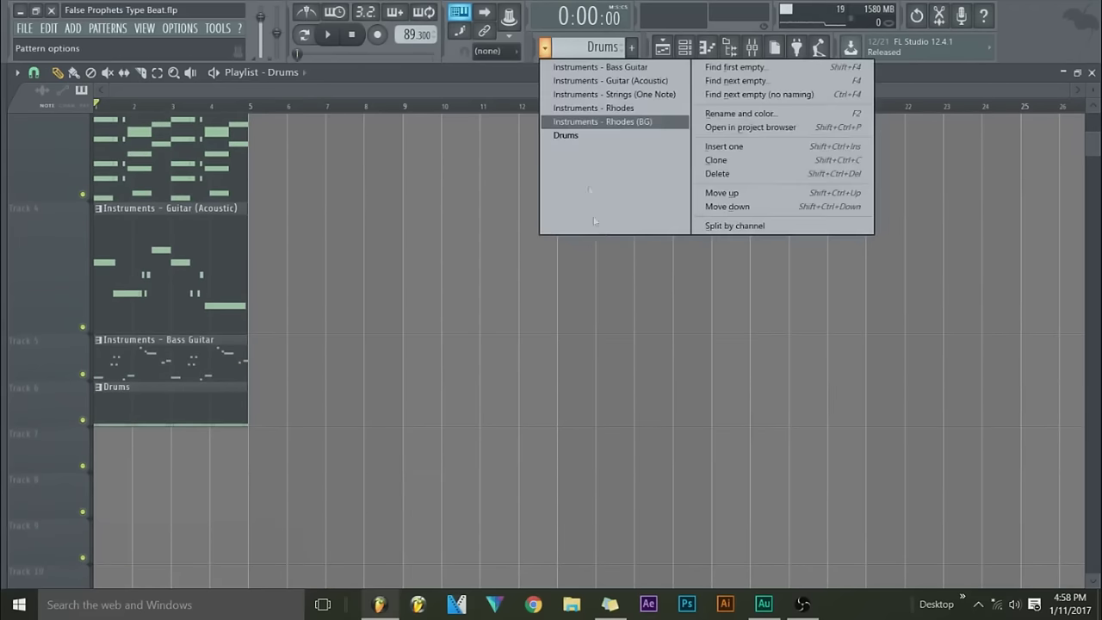
pyautogui.click(757, 226)
# - Arrange the drum clips on tracks 6 to 10 in the order kick, snare, {HH} (2), {HH} False Proph, {OP} (7)
pyautogui.scroll(-3, 423, 382)
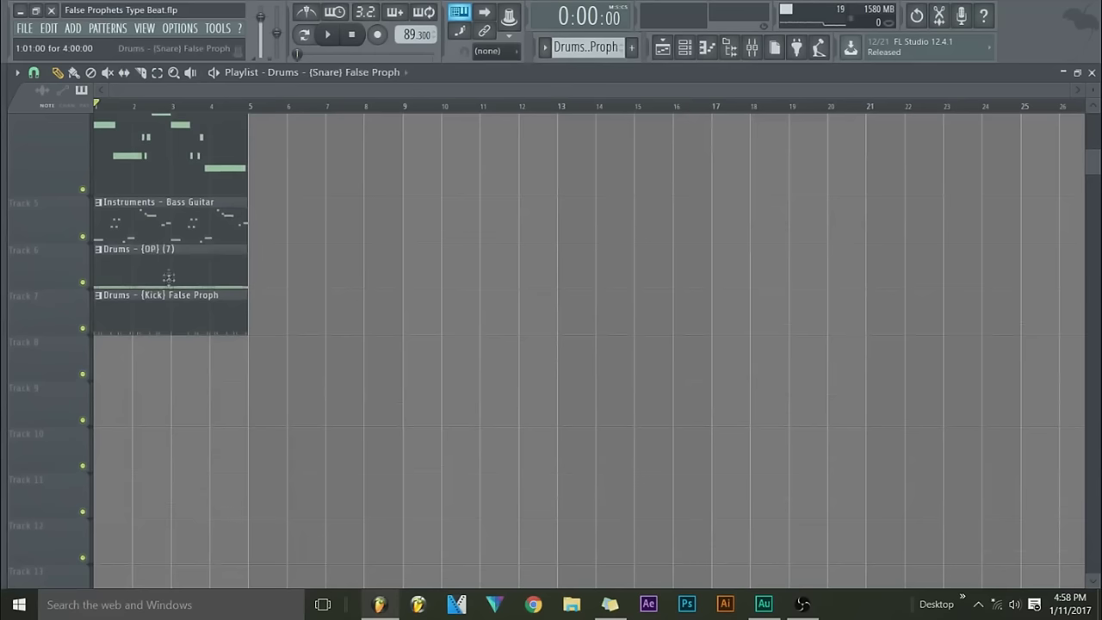
pyautogui.moveTo(179, 271); pyautogui.dragTo(172, 462)
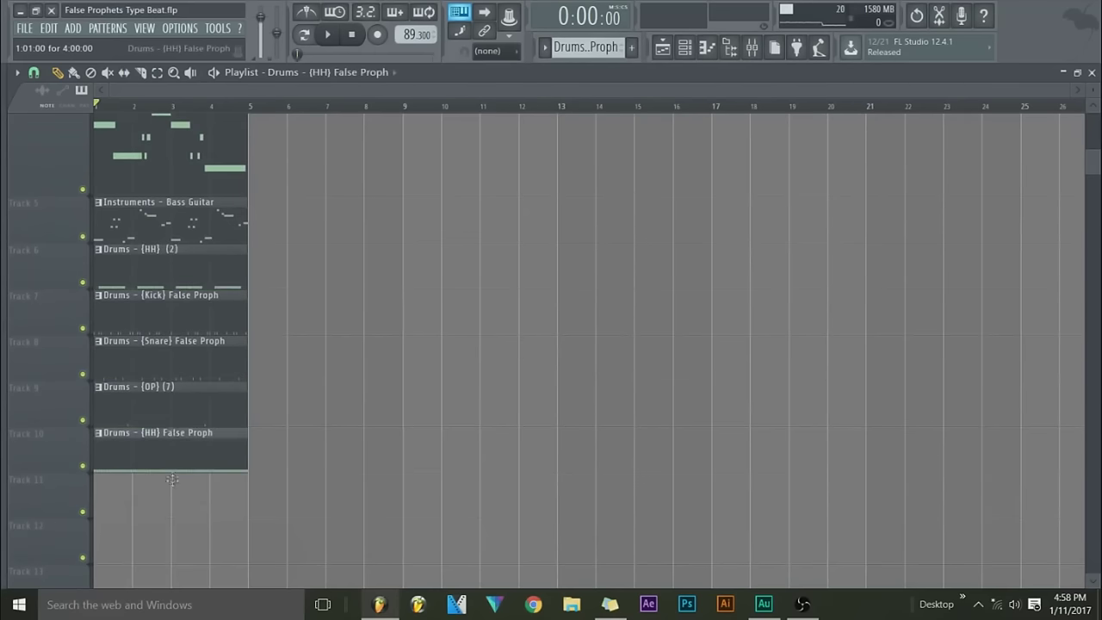
pyautogui.moveTo(164, 410); pyautogui.dragTo(161, 523)
pyautogui.click(175, 236)
pyautogui.moveTo(169, 256); pyautogui.dragTo(153, 402)
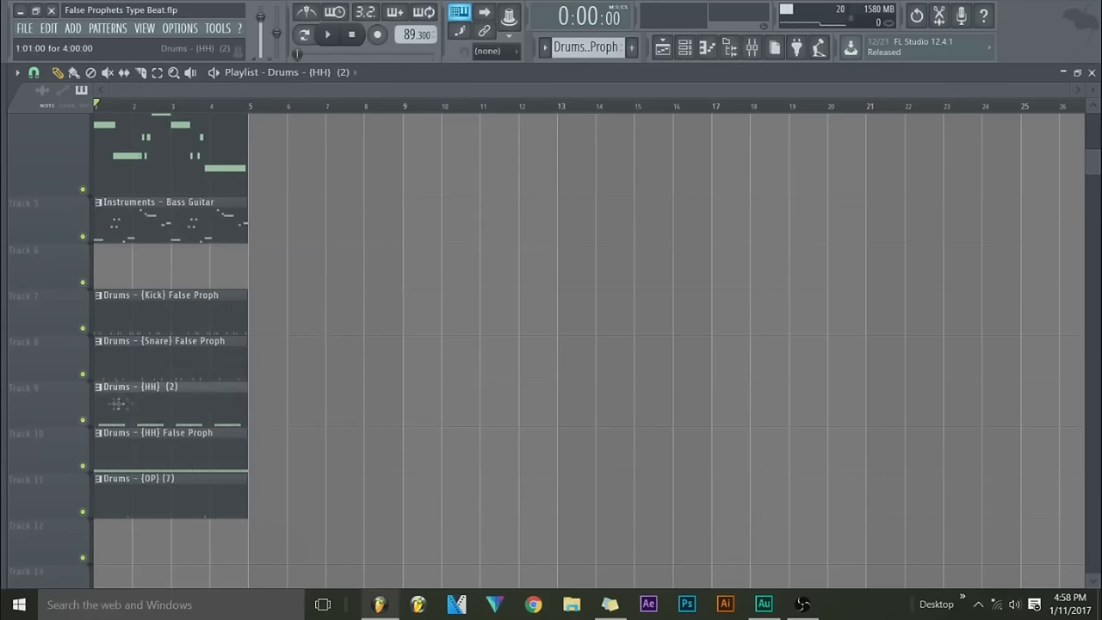
pyautogui.moveTo(285, 243); pyautogui.dragTo(136, 440)
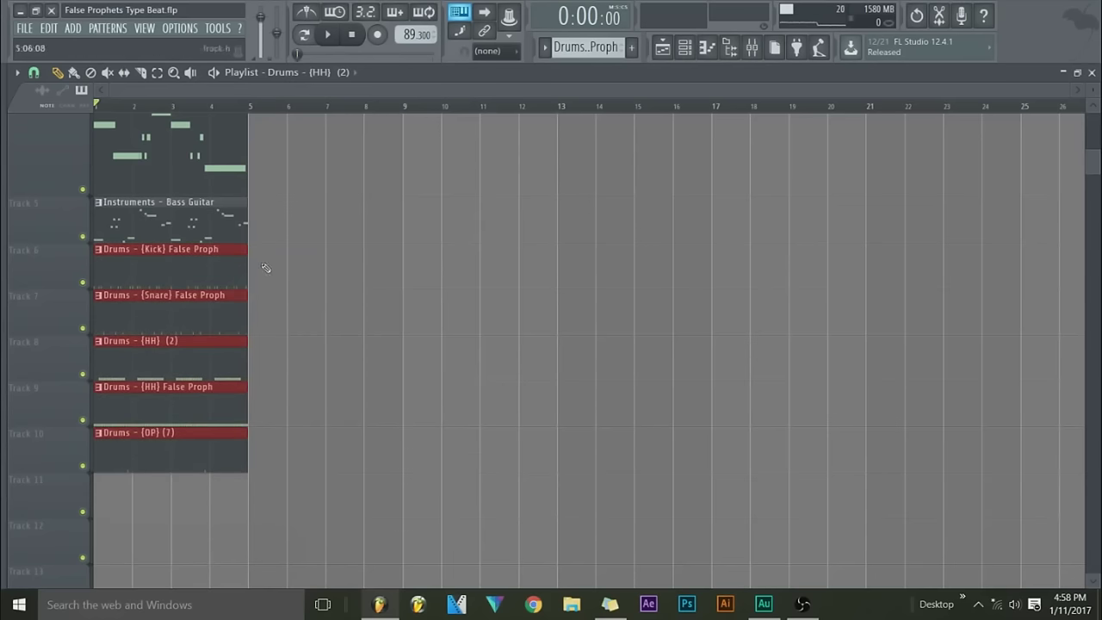
# - Duplicate the {HH} (2), {HH} False Proph and {OP} (7) clips on tracks 8 to 10 to bars 5 and 9
pyautogui.moveTo(265, 268); pyautogui.dragTo(150, 336)
pyautogui.moveTo(238, 336); pyautogui.dragTo(215, 435)
pyautogui.moveTo(141, 366); pyautogui.dragTo(296, 359)
pyautogui.hotkey('ctrl', 'b')
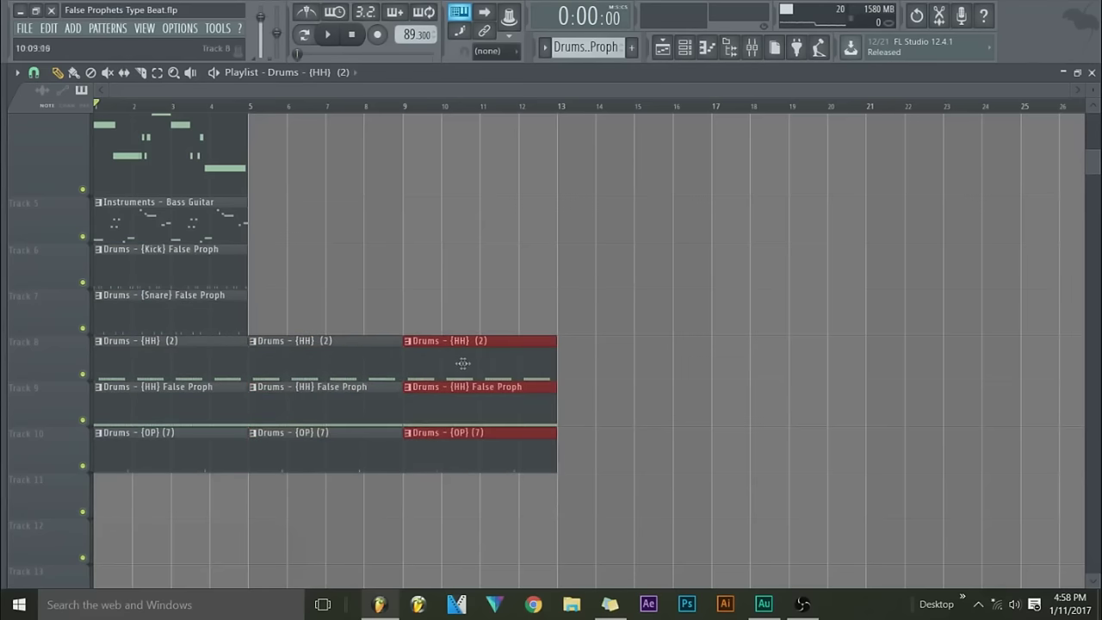
# - Move all clips four bars later to start at bar 5, and bring only the Rhodes and Rhodes (BG) clips back to bar 1
pyautogui.moveTo(627, 441); pyautogui.dragTo(108, 111)
pyautogui.moveTo(138, 168); pyautogui.dragTo(290, 166)
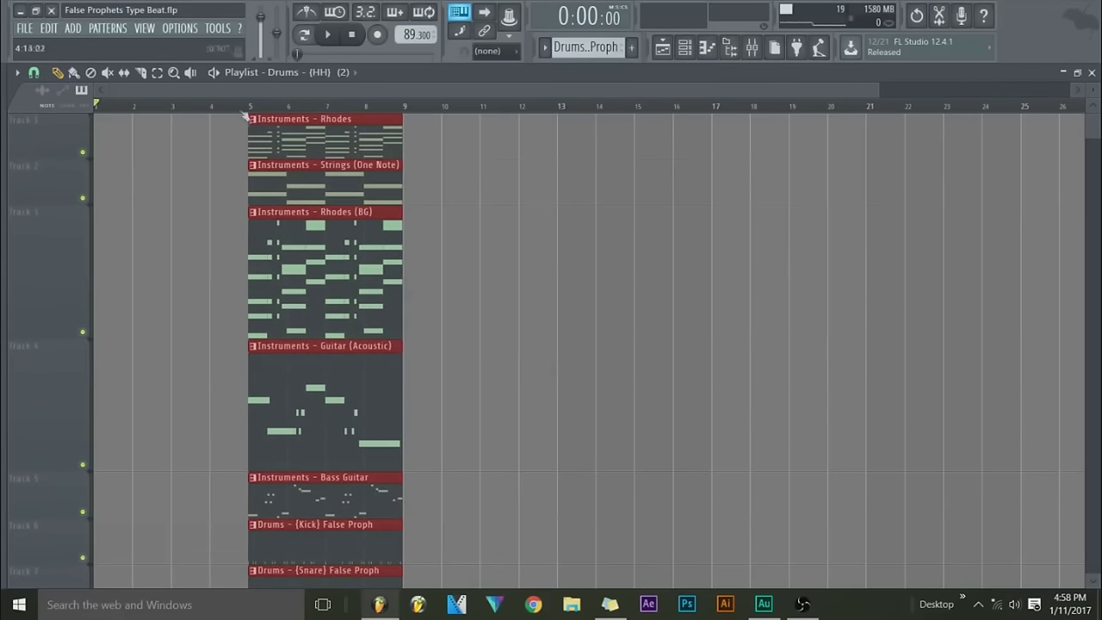
pyautogui.click(181, 127)
pyautogui.moveTo(221, 136); pyautogui.dragTo(301, 182)
pyautogui.moveTo(206, 145); pyautogui.dragTo(97, 141)
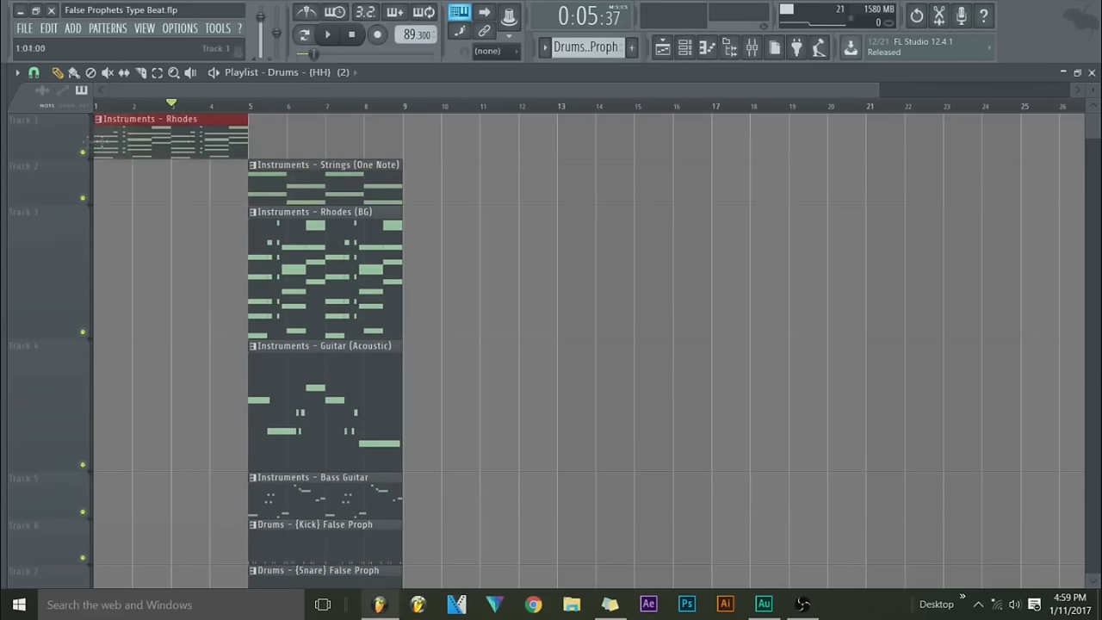
pyautogui.moveTo(258, 226); pyautogui.dragTo(97, 226)
pyautogui.moveTo(163, 138); pyautogui.dragTo(105, 145)
# - Play back the Rhodes intro and check the Rhodes (BG) track in the mixer
pyautogui.press('space')
pyautogui.press('space')
pyautogui.press('space')
pyautogui.press('space')
pyautogui.press('space')
pyautogui.scroll(-2, 209, 211)
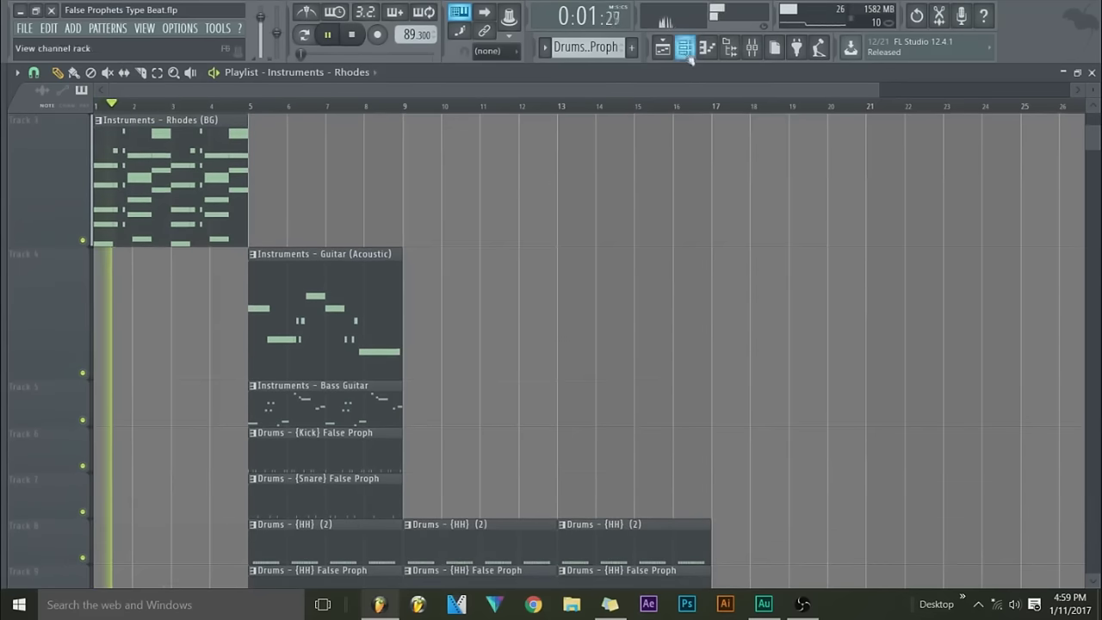
pyautogui.click(751, 46)
pyautogui.click(321, 397)
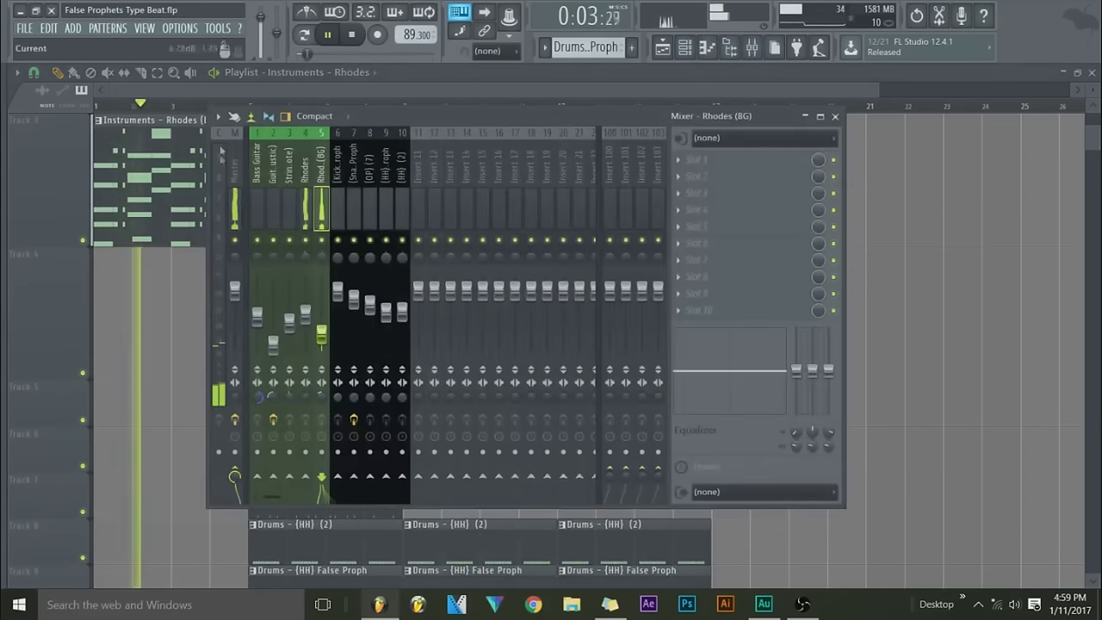
pyautogui.click(179, 91)
# - Place a copy of the snare clip at bar 1 on track 7 and play back the intro with it
pyautogui.scroll(-1, 150, 107)
pyautogui.scroll(-4, 172, 320)
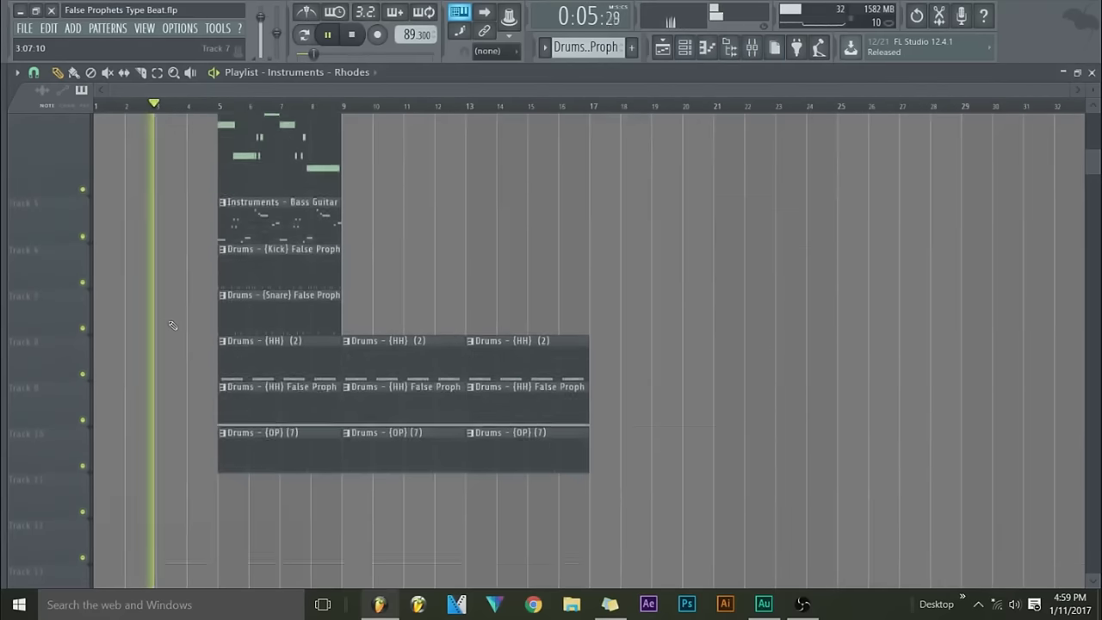
pyautogui.scroll(2, 176, 320)
pyautogui.press('space')
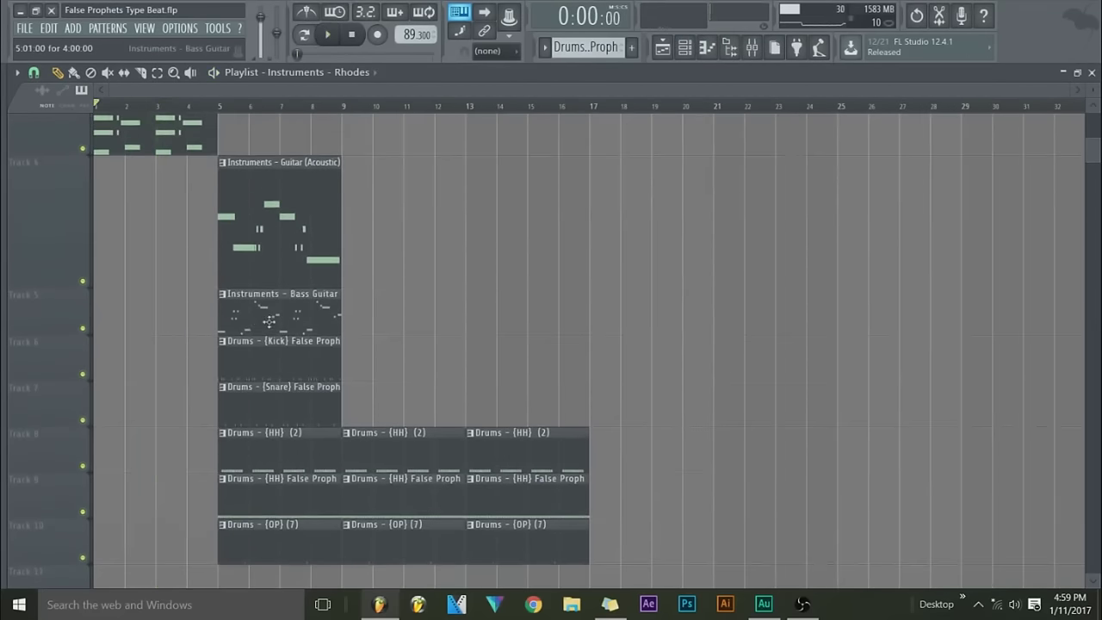
pyautogui.moveTo(258, 399); pyautogui.dragTo(8, 413)
pyautogui.press('space')
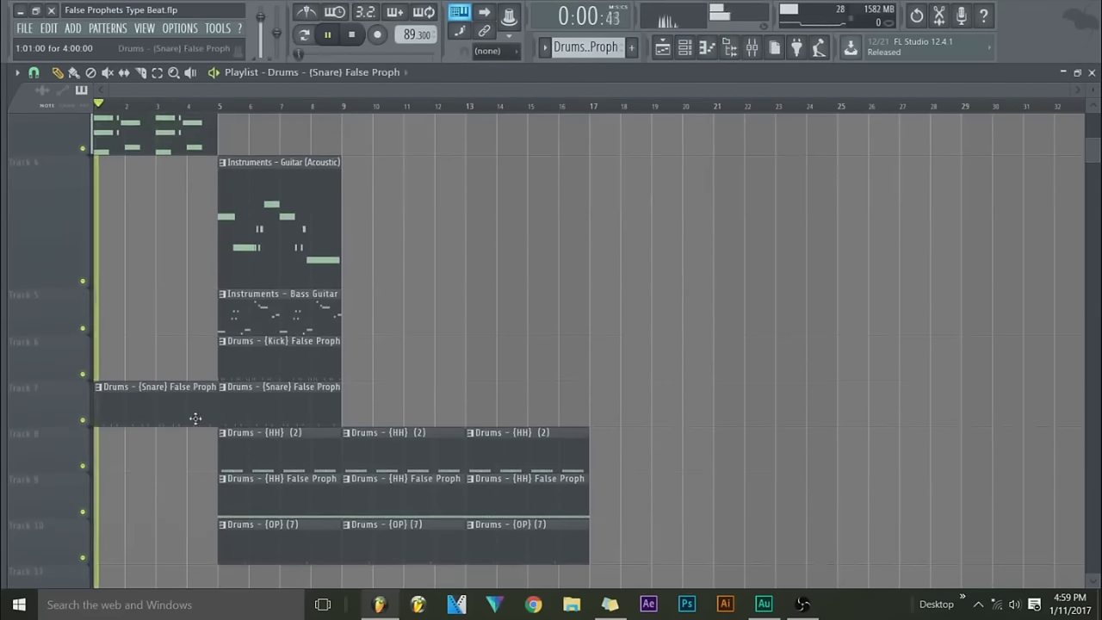
# - Add snare, kick, Bass Guitar, Guitar (Acoustic) and Strings clips at bar 9, and Rhodes (BG) clips at bars 5 and 9
pyautogui.moveTo(379, 406); pyautogui.dragTo(374, 219)
pyautogui.scroll(1, 361, 237)
pyautogui.scroll(3, 381, 275)
pyautogui.moveTo(347, 256)
pyautogui.mouseDown()
pyautogui.moveTo(381, 256)
pyautogui.moveTo(383, 273)
pyautogui.moveTo(353, 271)
pyautogui.mouseUp()
pyautogui.click(183, 273)
pyautogui.click(229, 273)
pyautogui.click(296, 181)
pyautogui.moveTo(382, 186); pyautogui.dragTo(352, 190)
# - Add Rhodes clips on track 1 at bars 5 and 9
pyautogui.click(195, 143)
pyautogui.moveTo(257, 145); pyautogui.dragTo(232, 145)
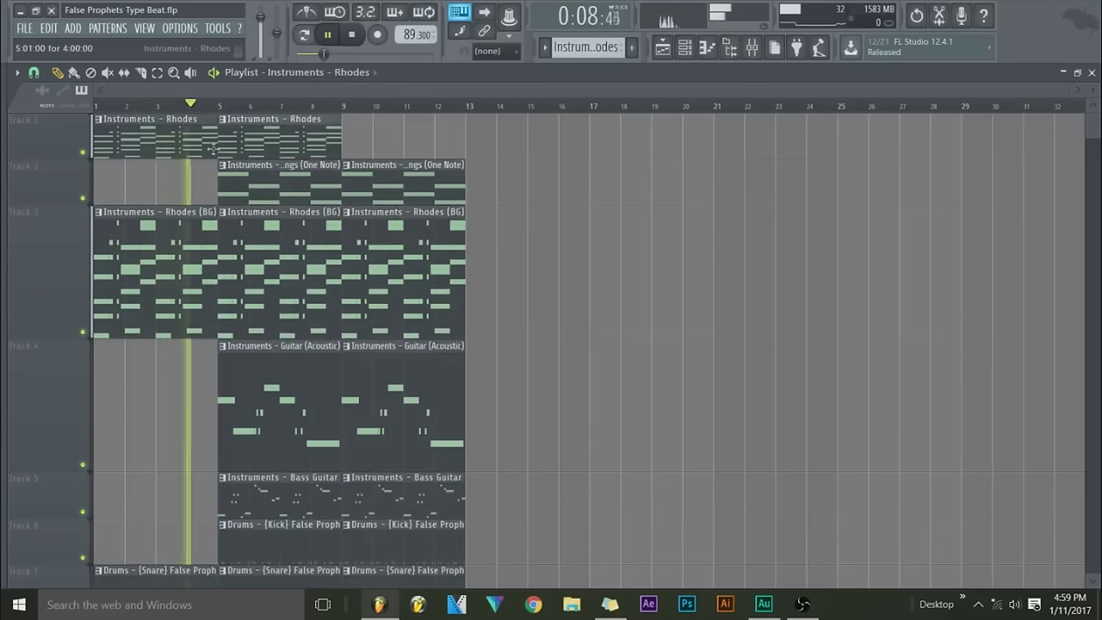
pyautogui.click(352, 147)
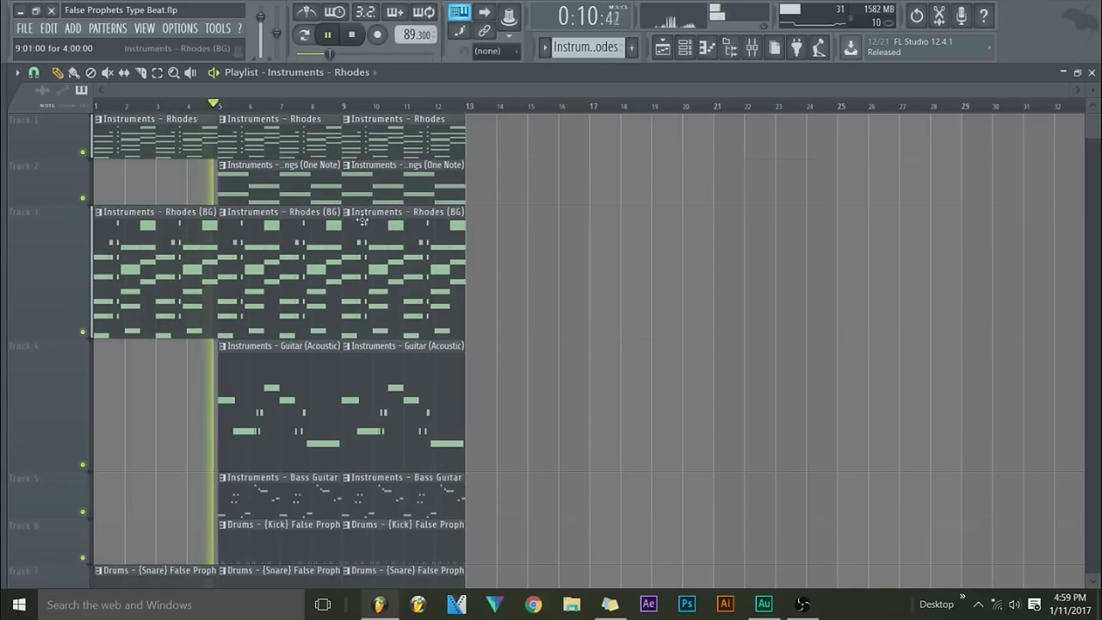
# - Extend the Guitar (Acoustic) and Rhodes (BG) parts with one more clip each at bar 13 on tracks 4 and 3
pyautogui.scroll(-6, 250, 254)
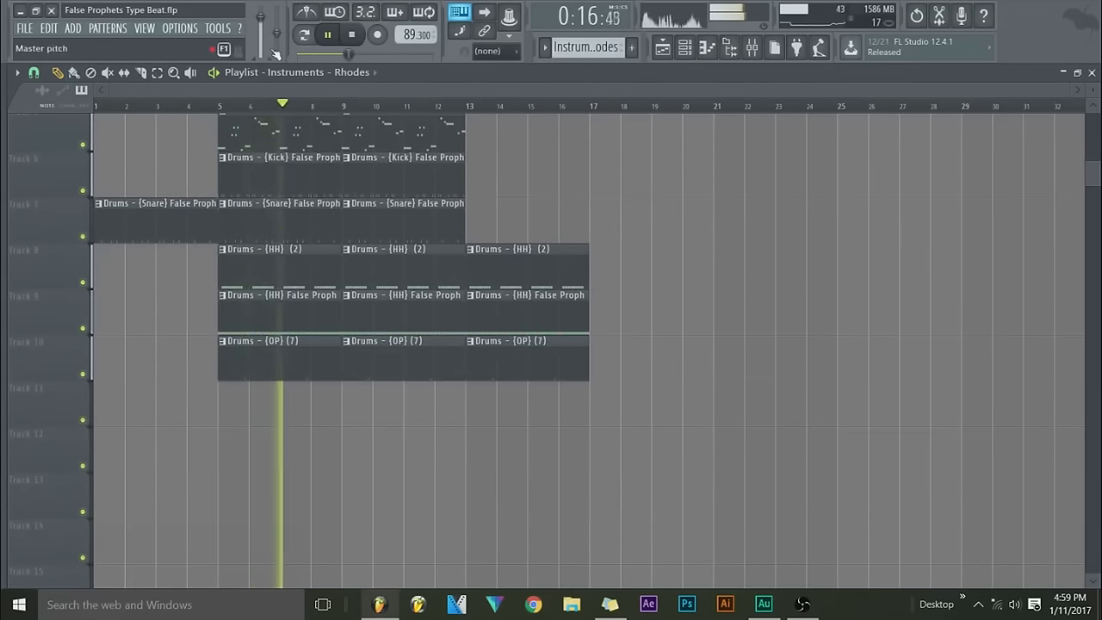
pyautogui.scroll(3, 284, 172)
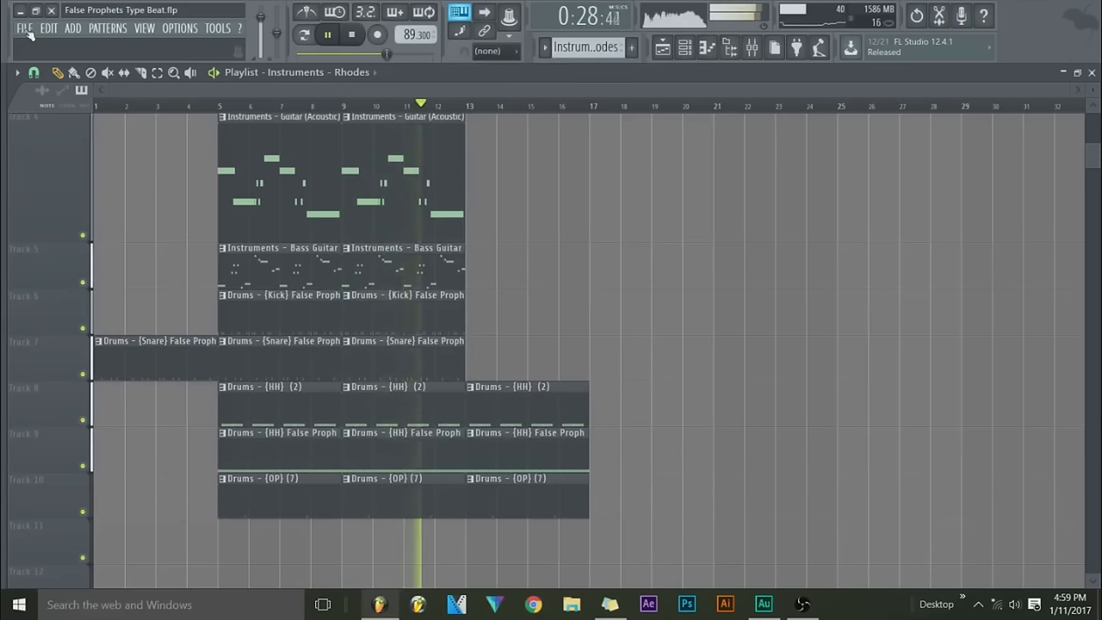
pyautogui.click(408, 199)
pyautogui.click(467, 207)
pyautogui.scroll(4, 449, 208)
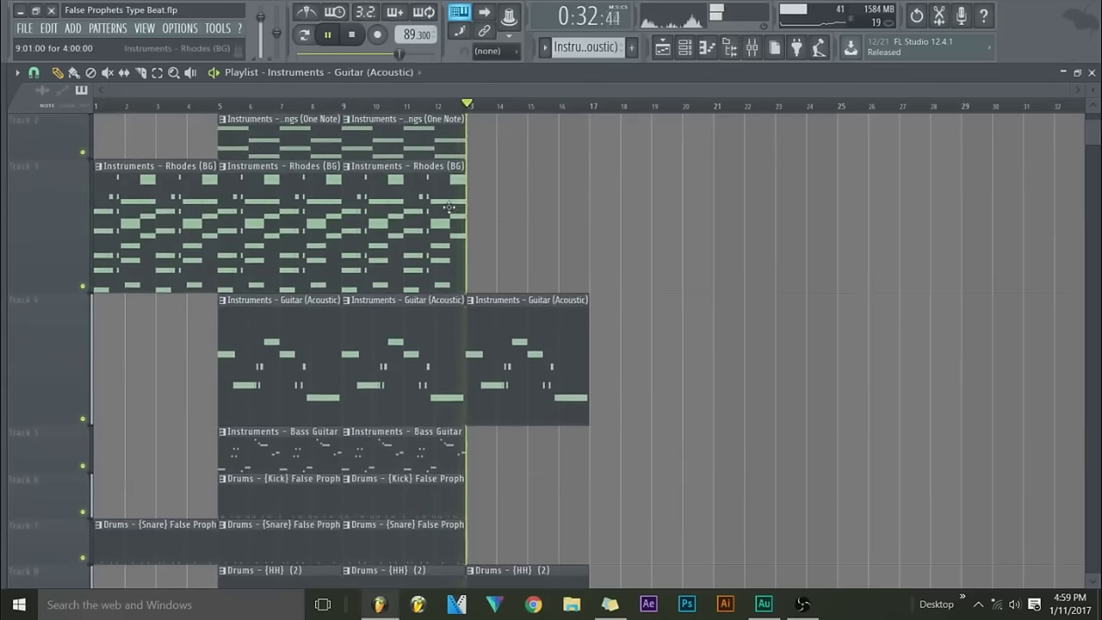
pyautogui.click(449, 207)
pyautogui.click(469, 206)
pyautogui.scroll(1, 465, 224)
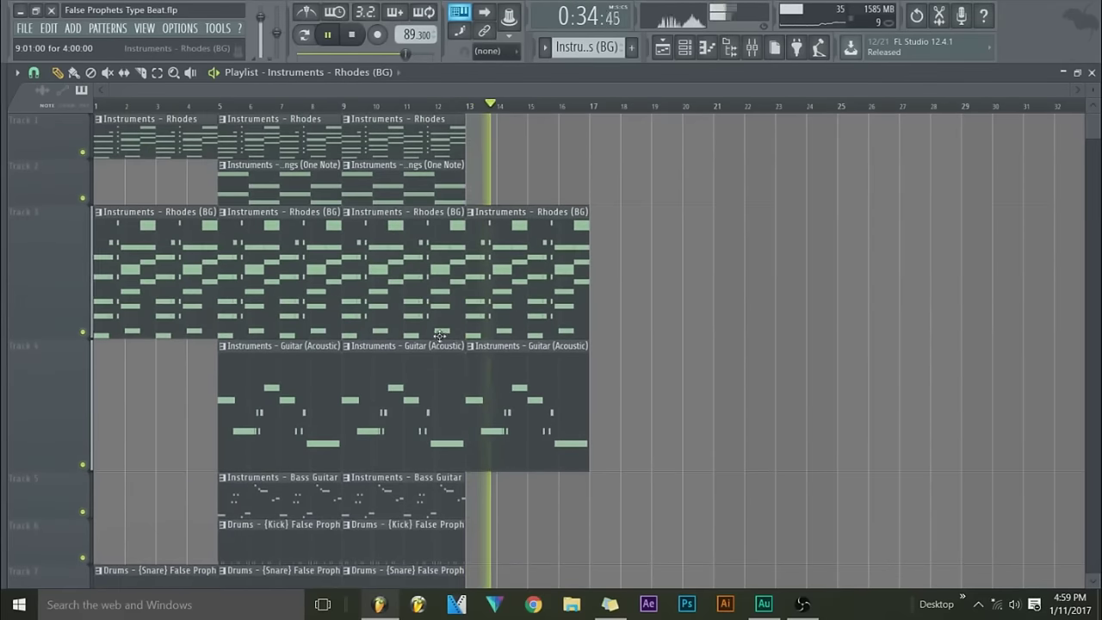
# - Add a Rhodes clip on track 1 and a Bass Guitar clip on track 5 at bar 13, and stop playback
pyautogui.click(448, 142)
pyautogui.click(489, 157)
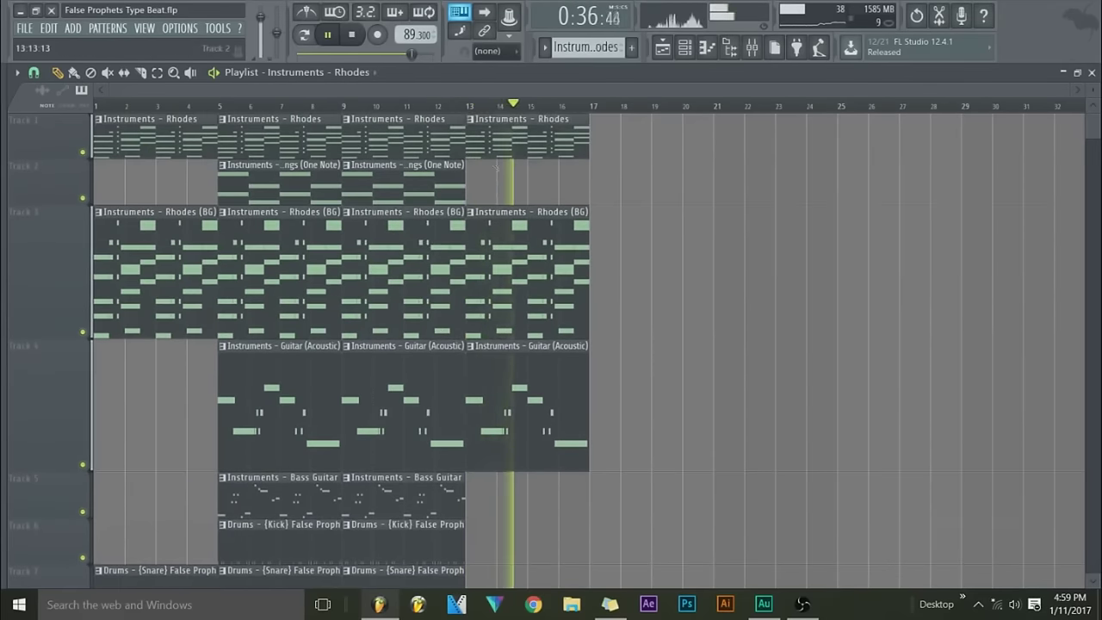
pyautogui.scroll(-2, 487, 267)
pyautogui.click(437, 387)
pyautogui.moveTo(501, 404); pyautogui.dragTo(474, 410)
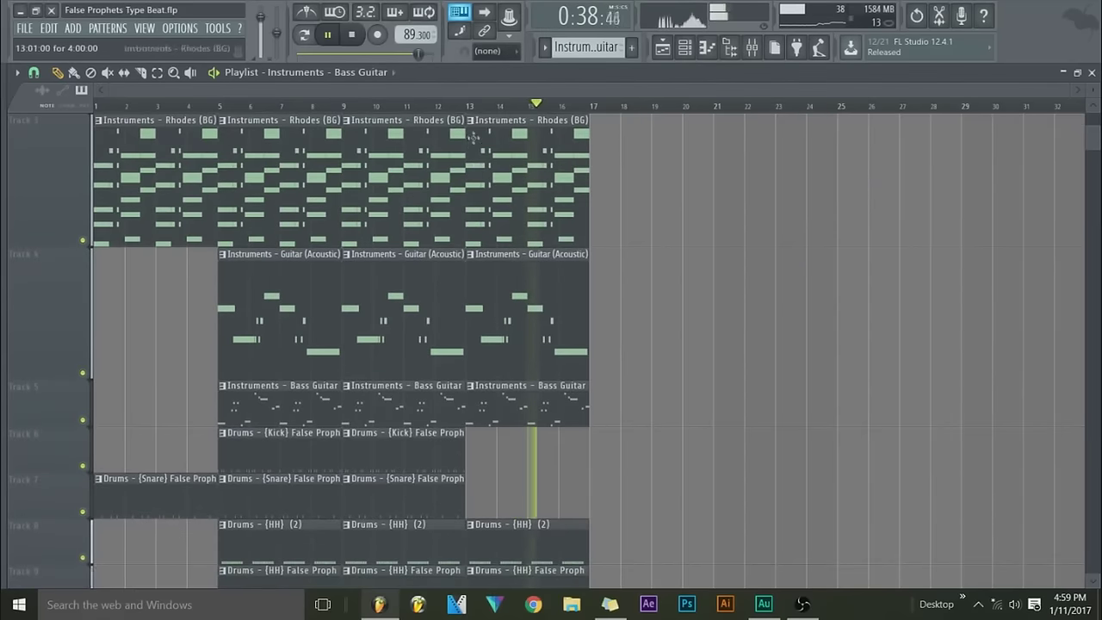
pyautogui.click(25, 28)
pyautogui.press('Escape')
pyautogui.click(352, 34)
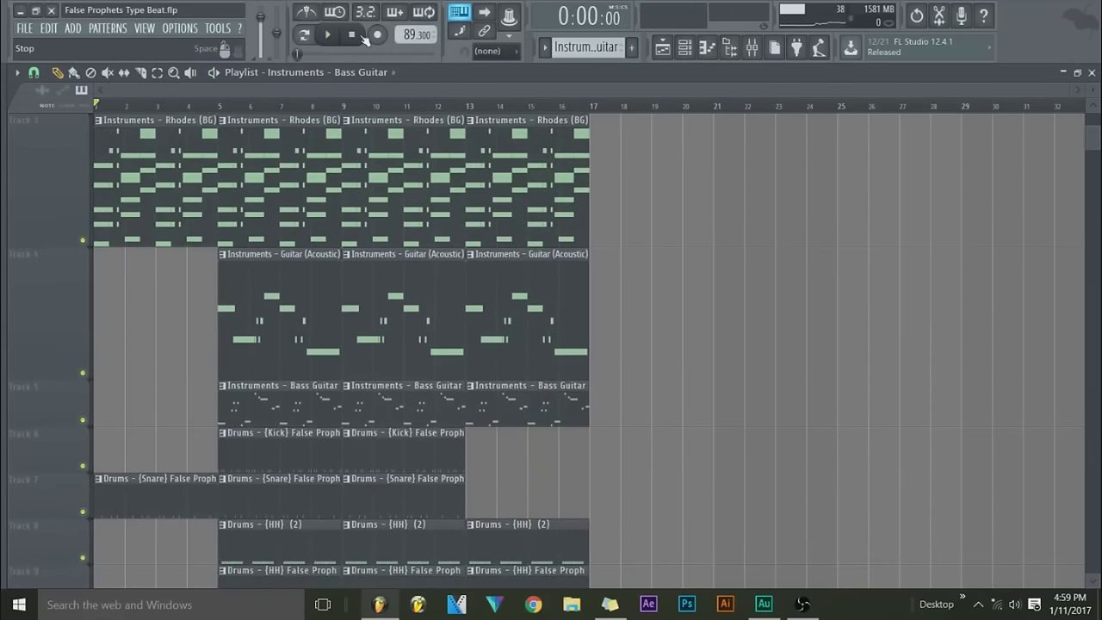
pyautogui.scroll(-4, 413, 211)
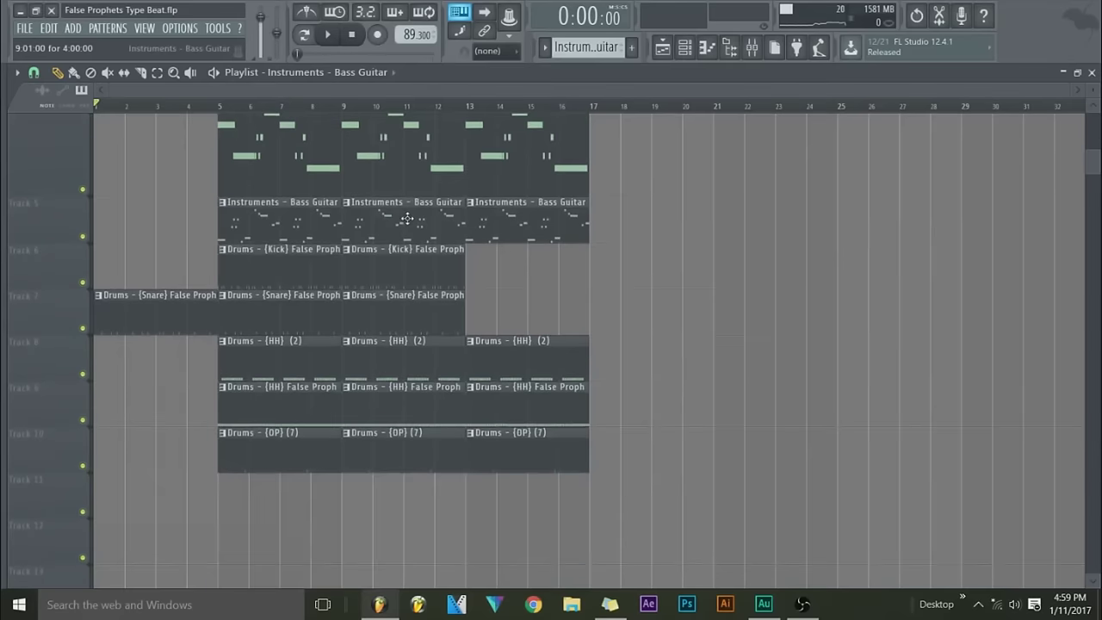